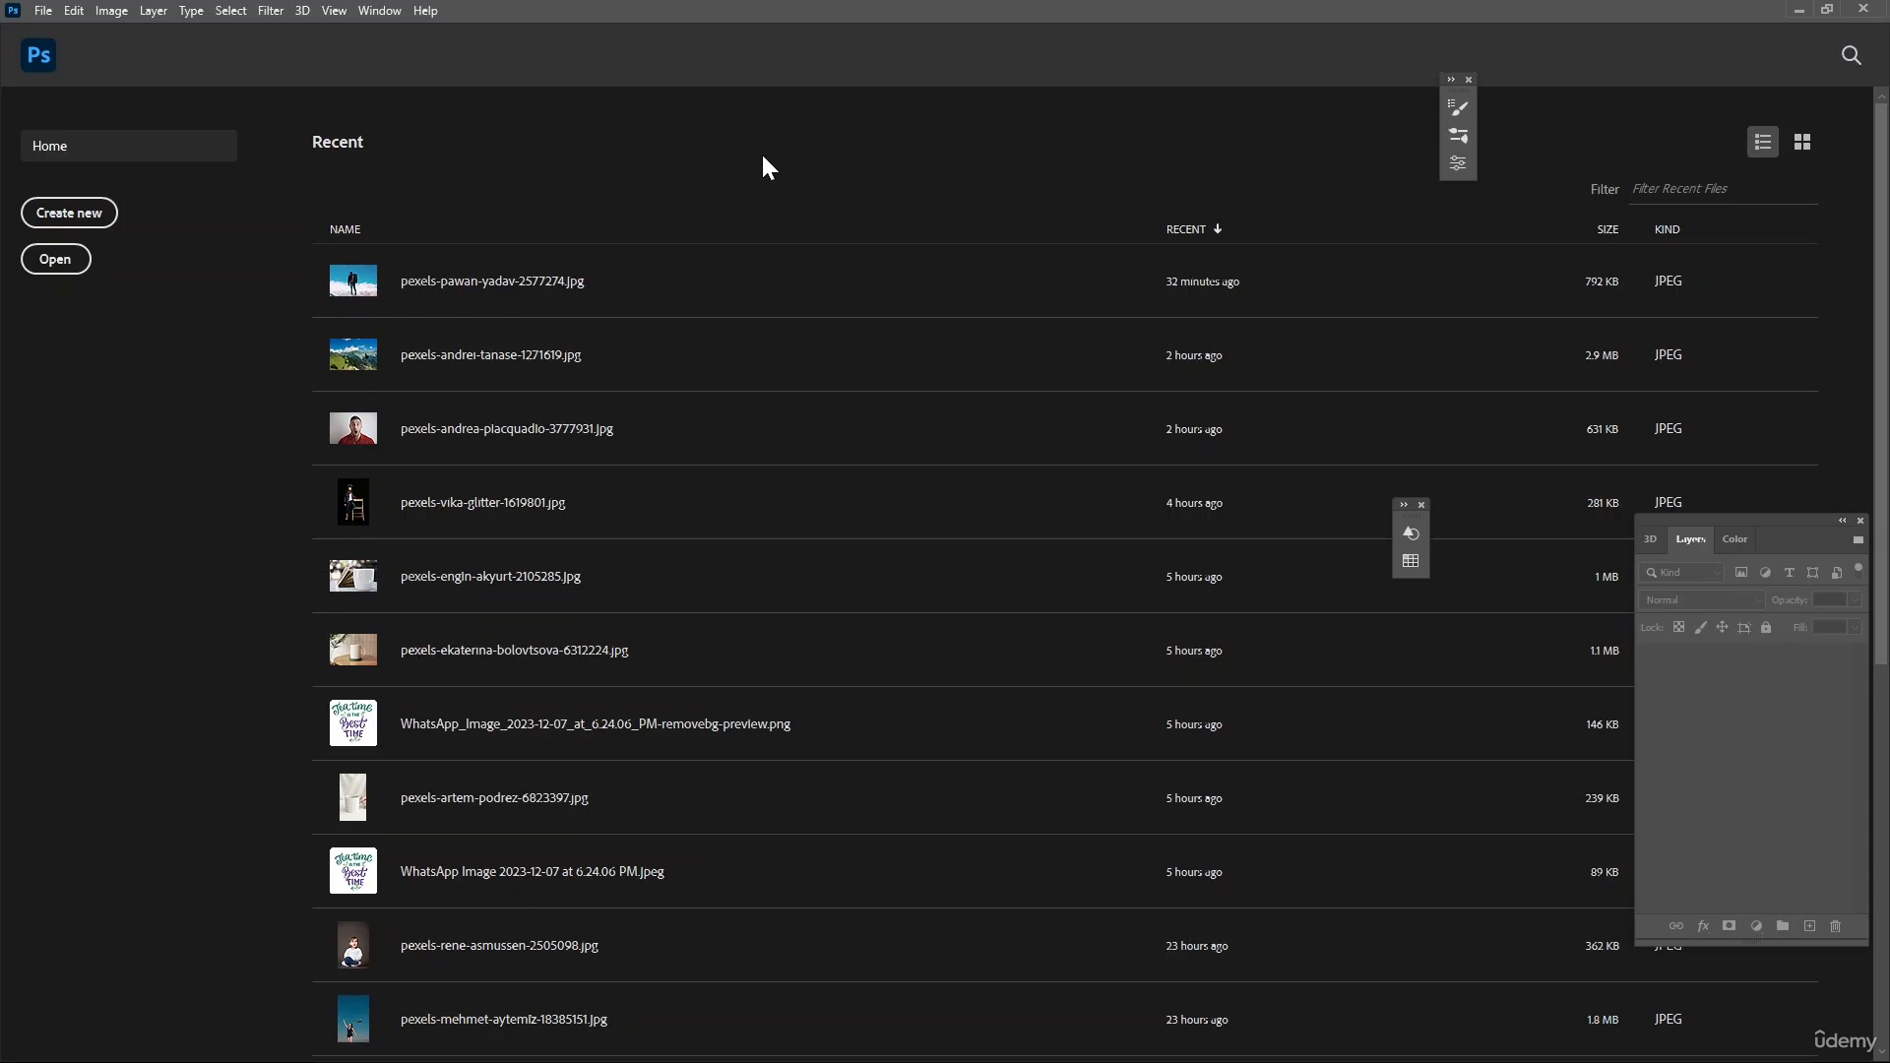
# - Create a new document 1280 pixels wide and 720 pixels high at 72 pixels/inch
pyautogui.click(41, 13)
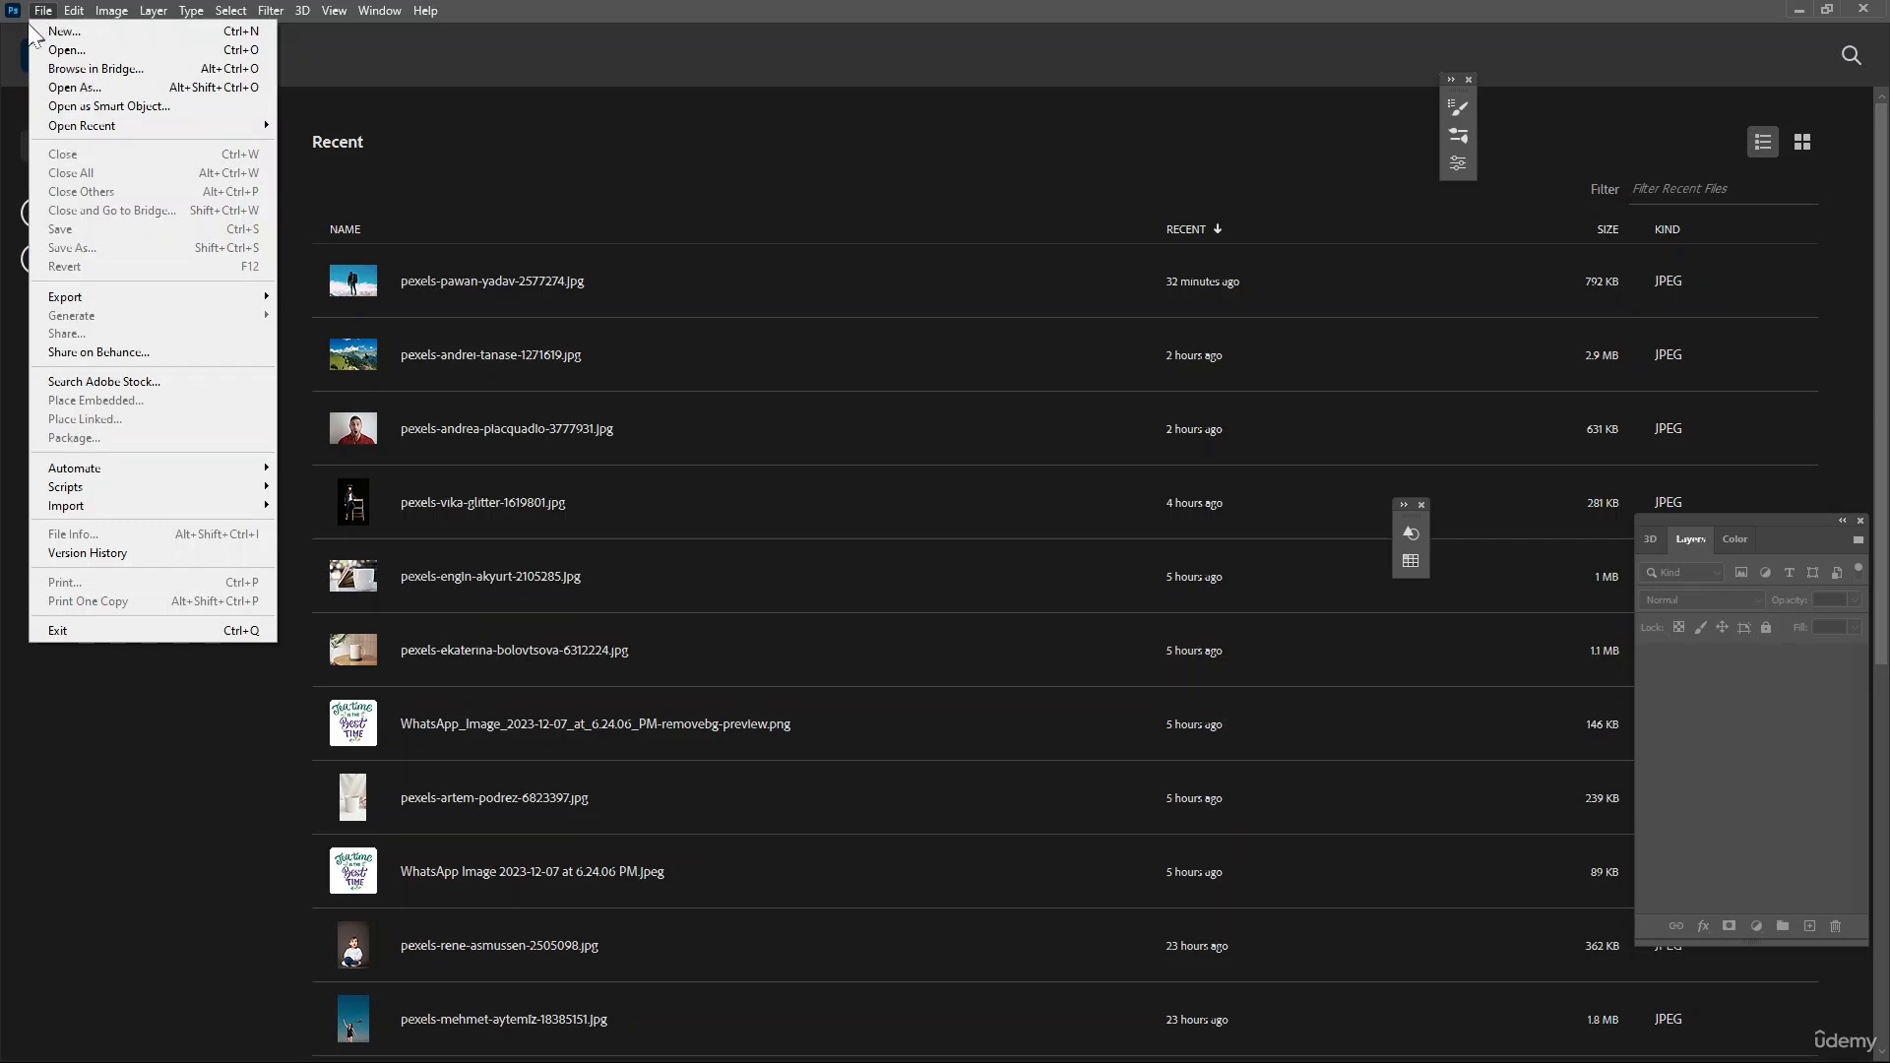
pyautogui.click(61, 35)
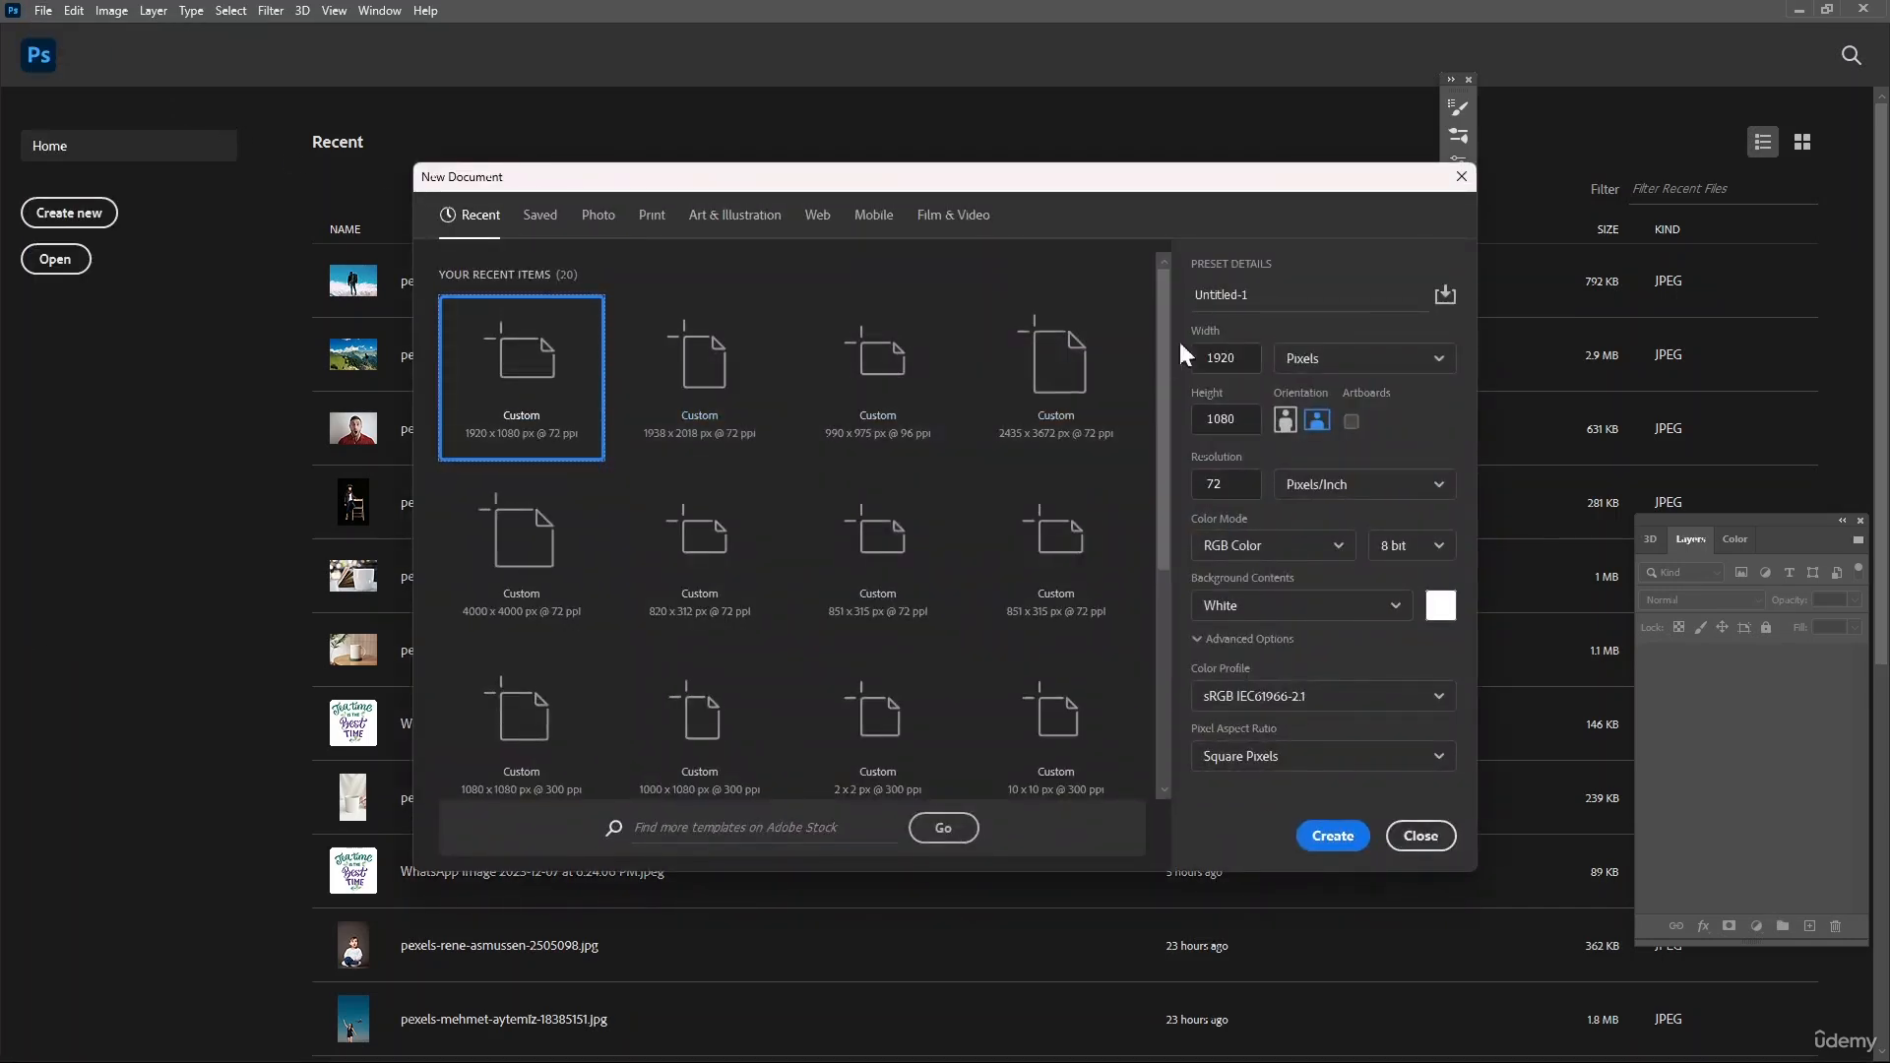
pyautogui.moveTo(1240, 362); pyautogui.dragTo(1199, 367)
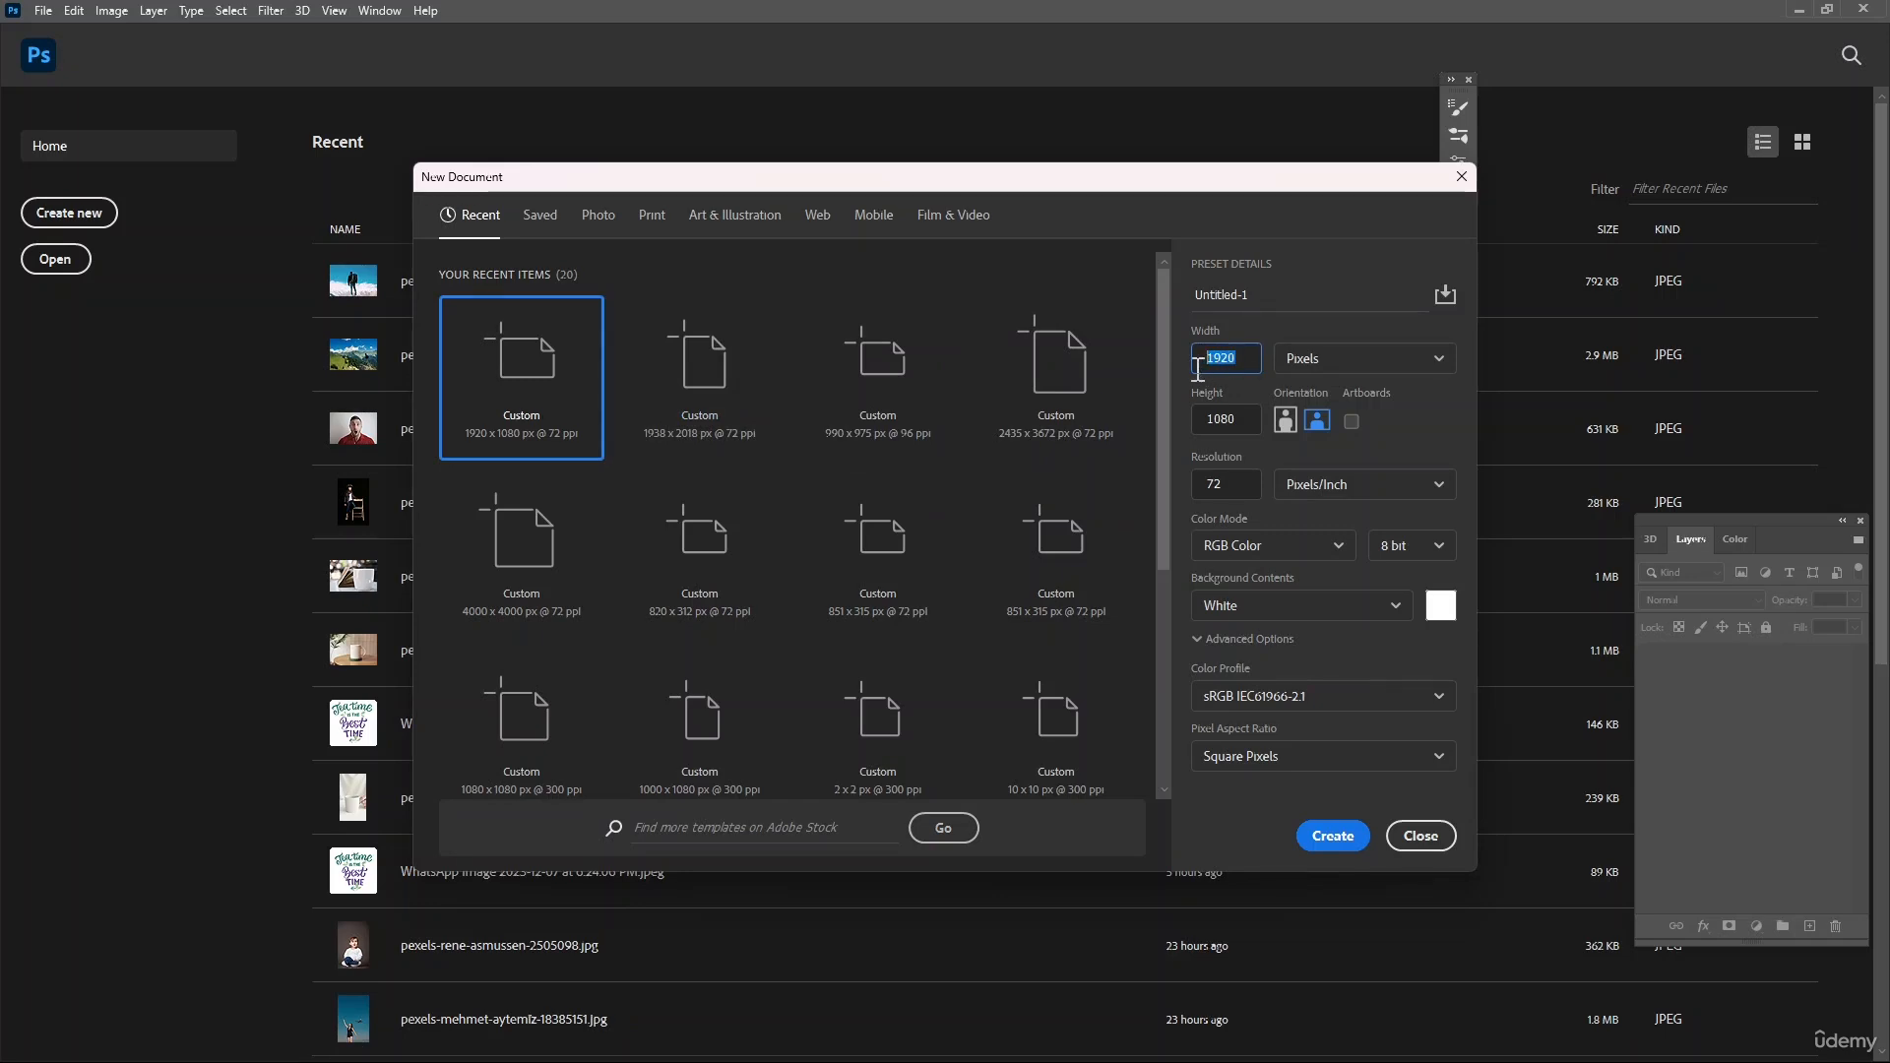
pyautogui.write('1280')
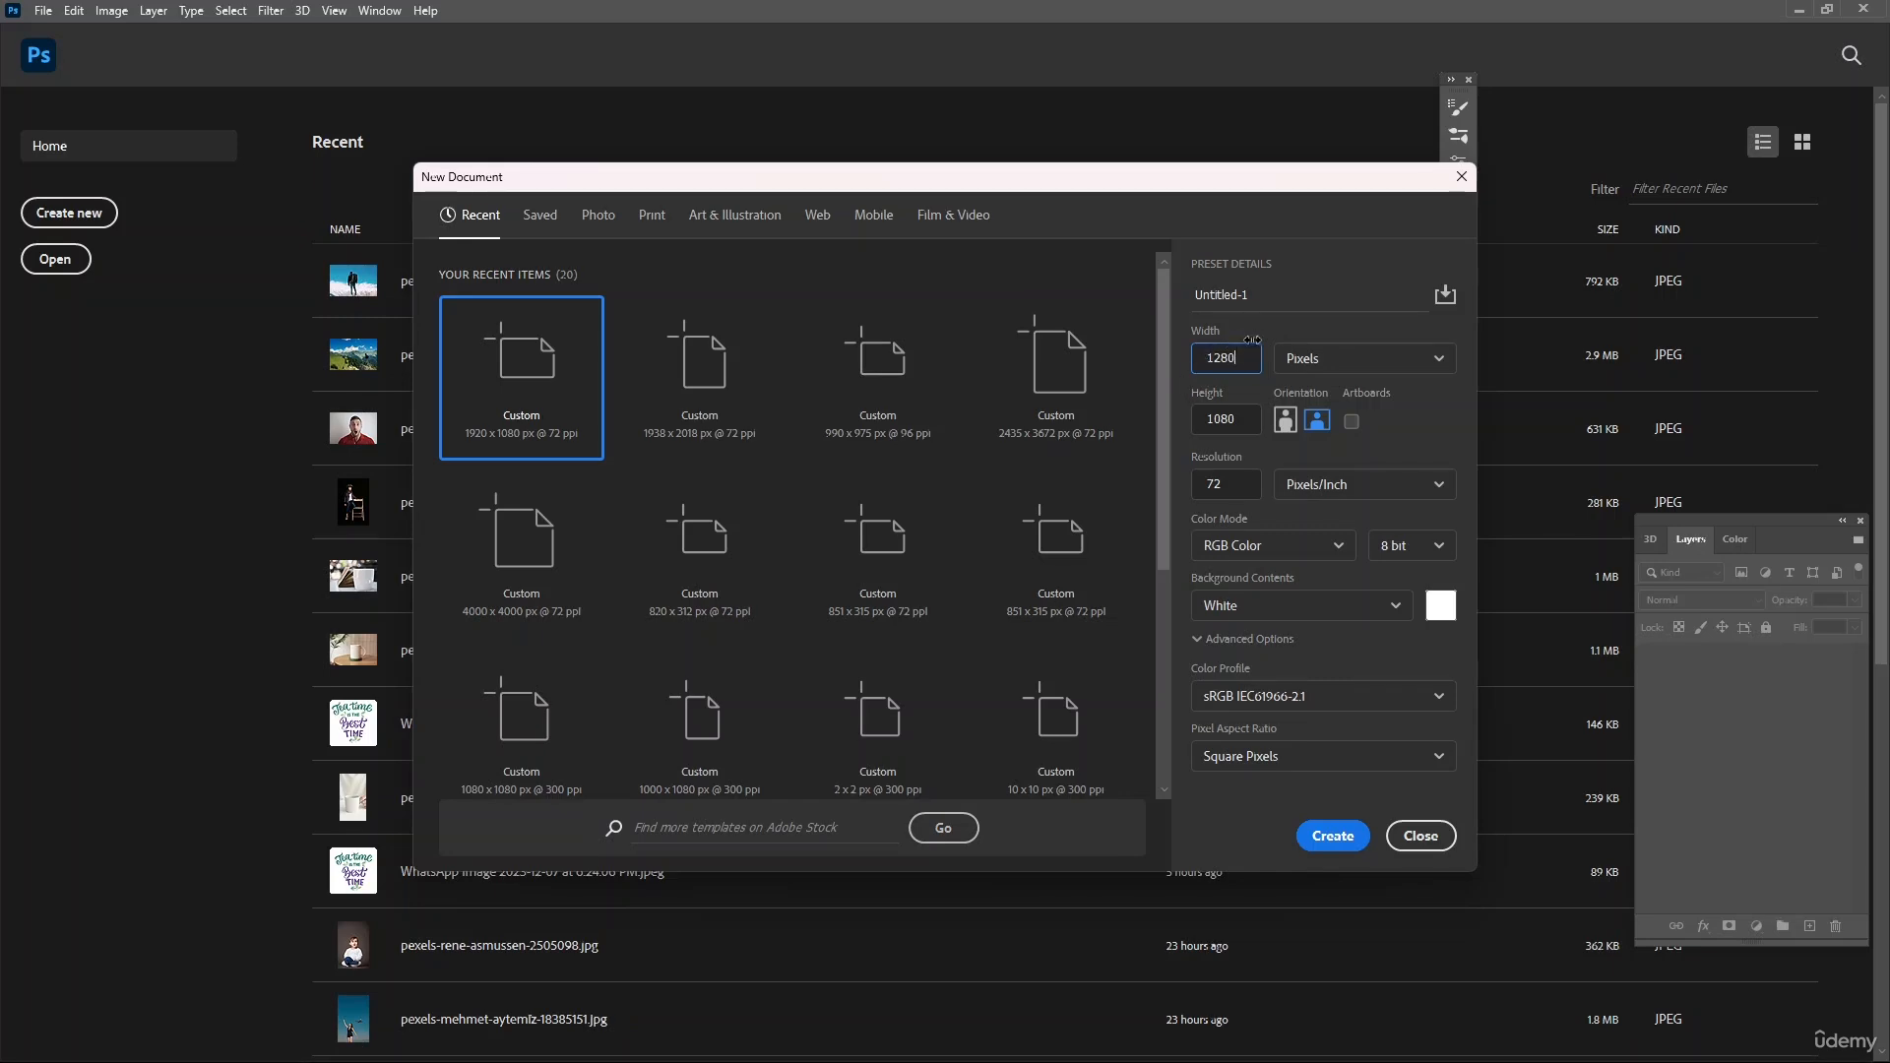
pyautogui.doubleClick(1239, 421)
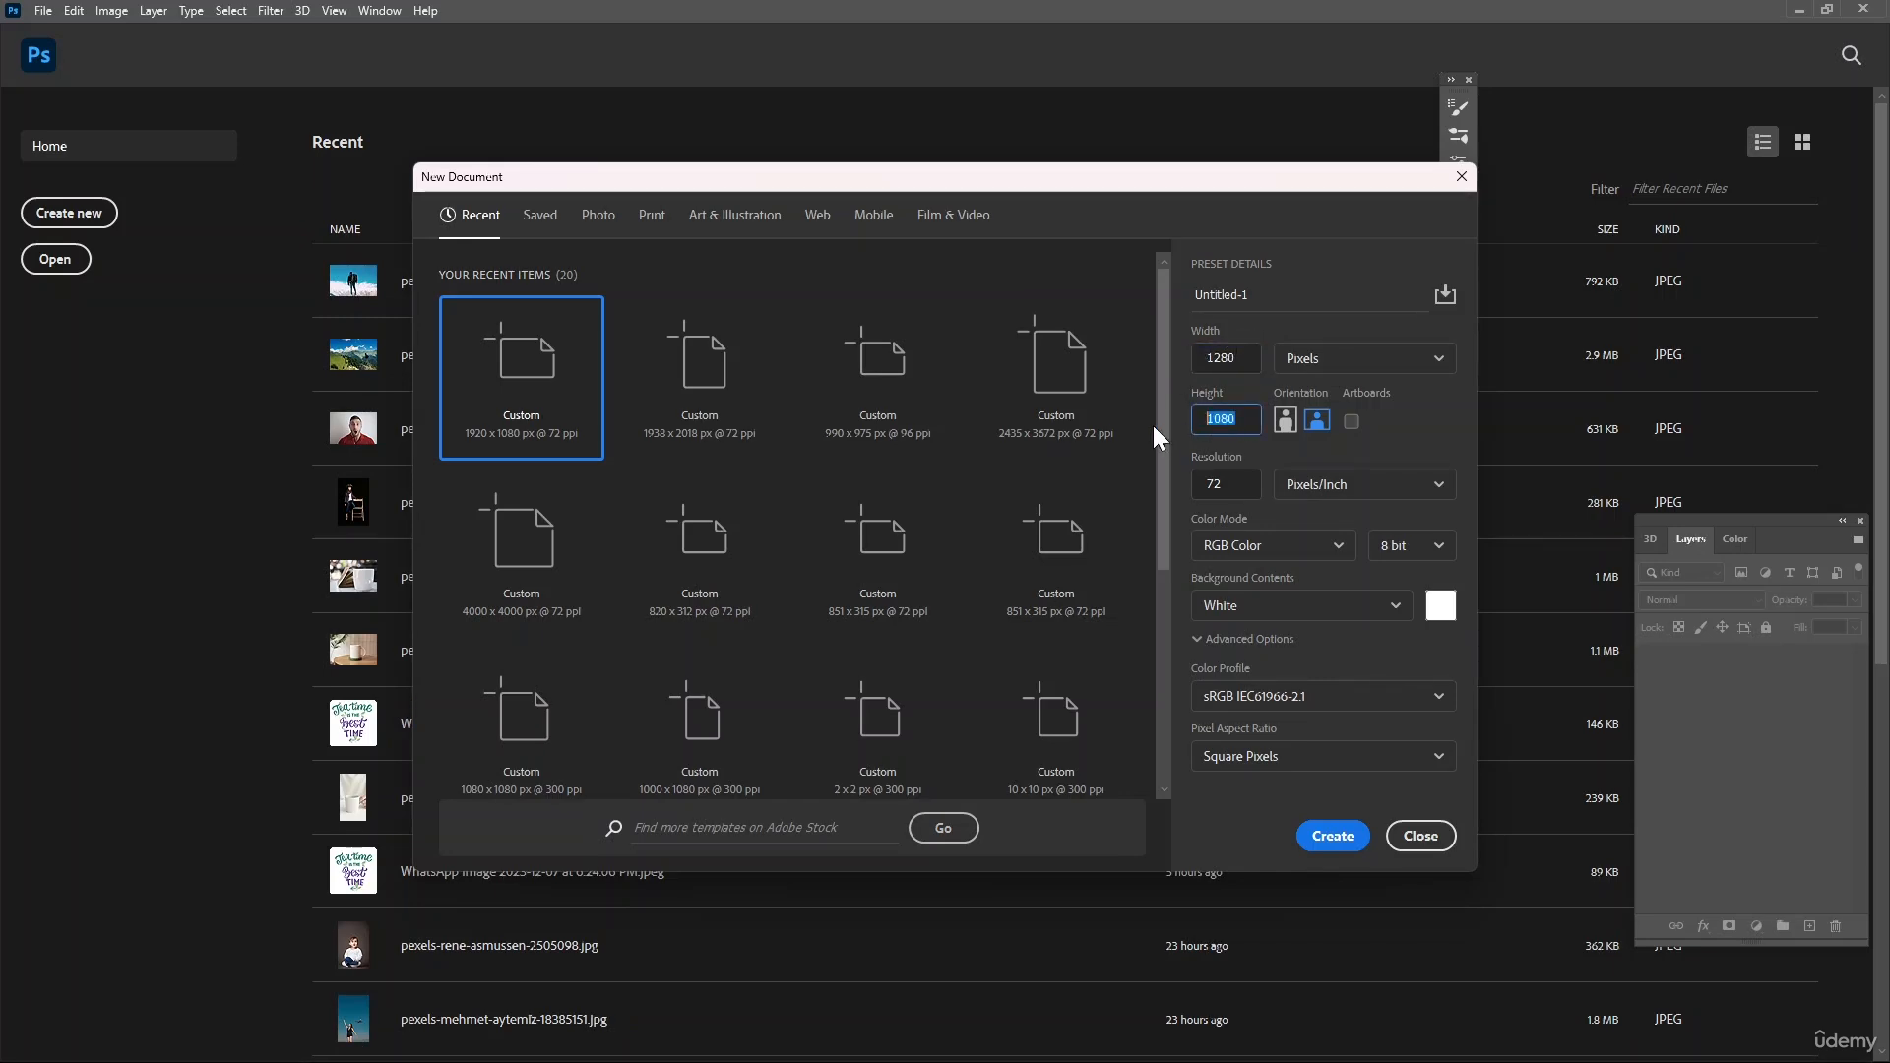
pyautogui.write('720')
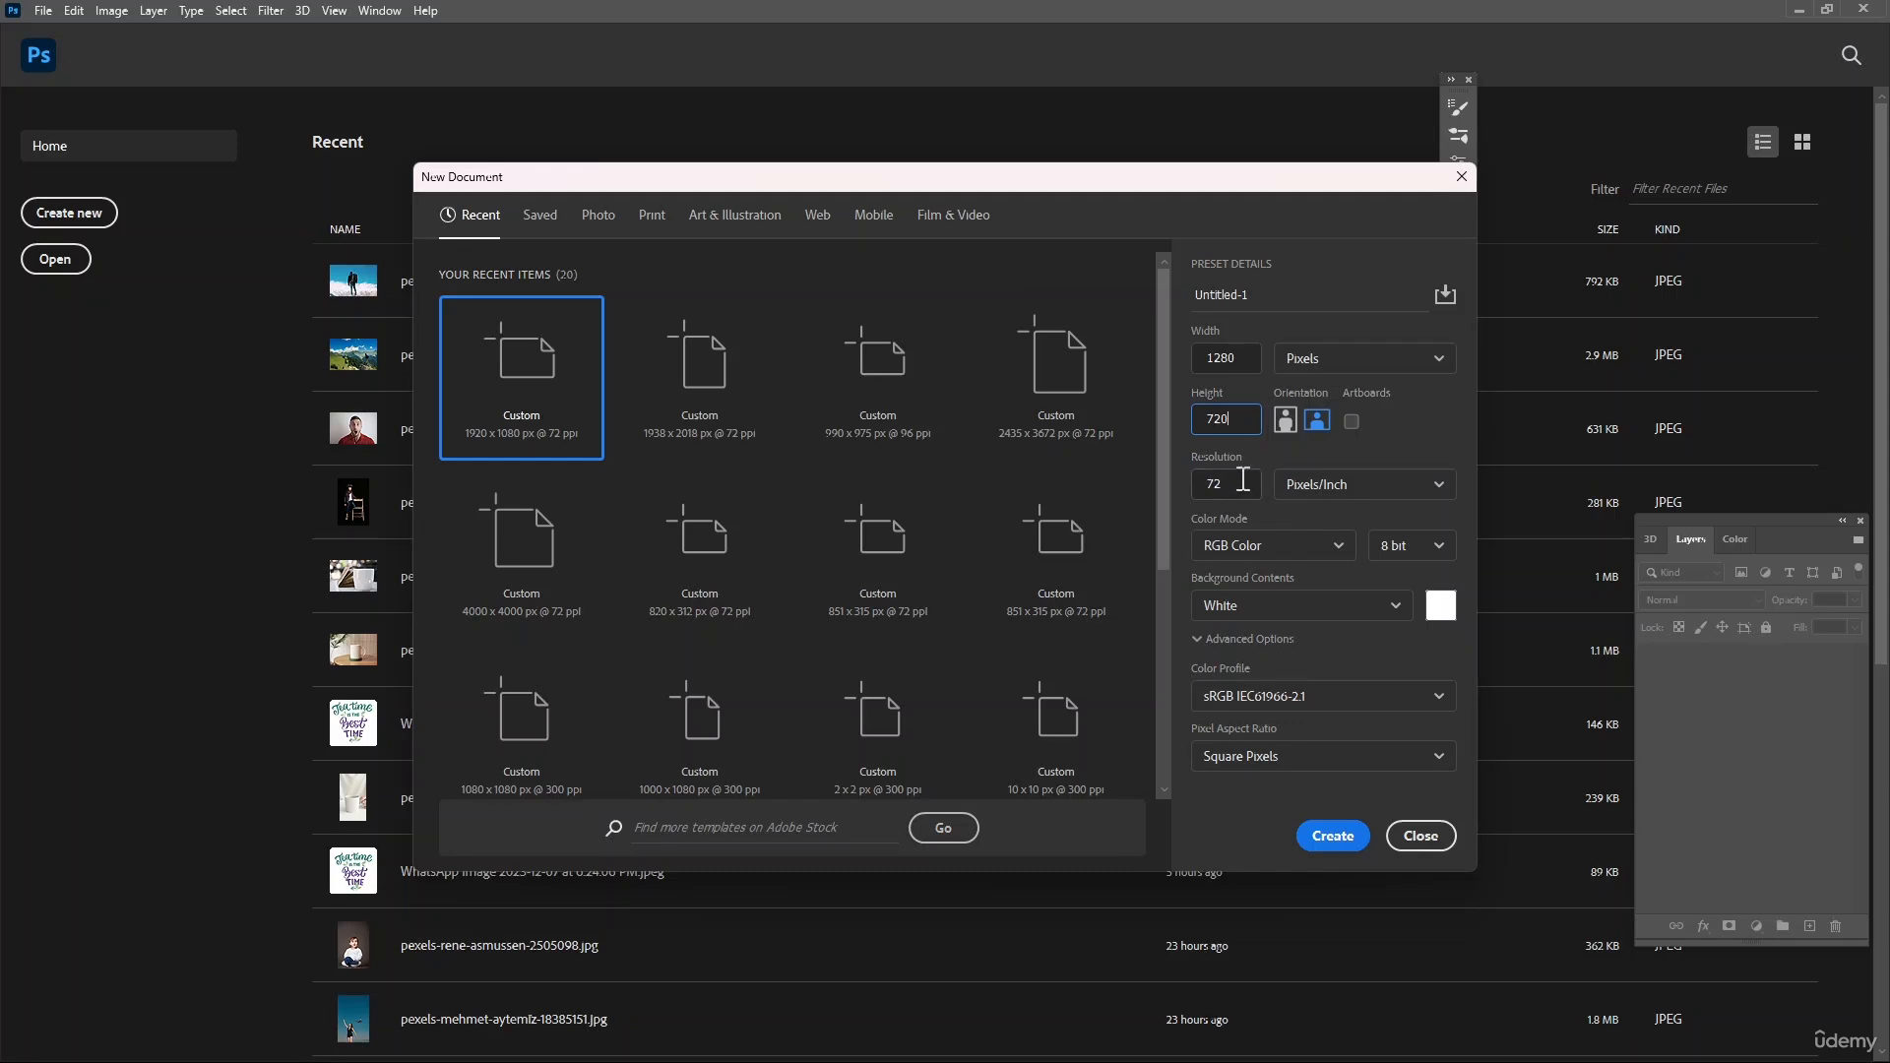
pyautogui.click(1348, 835)
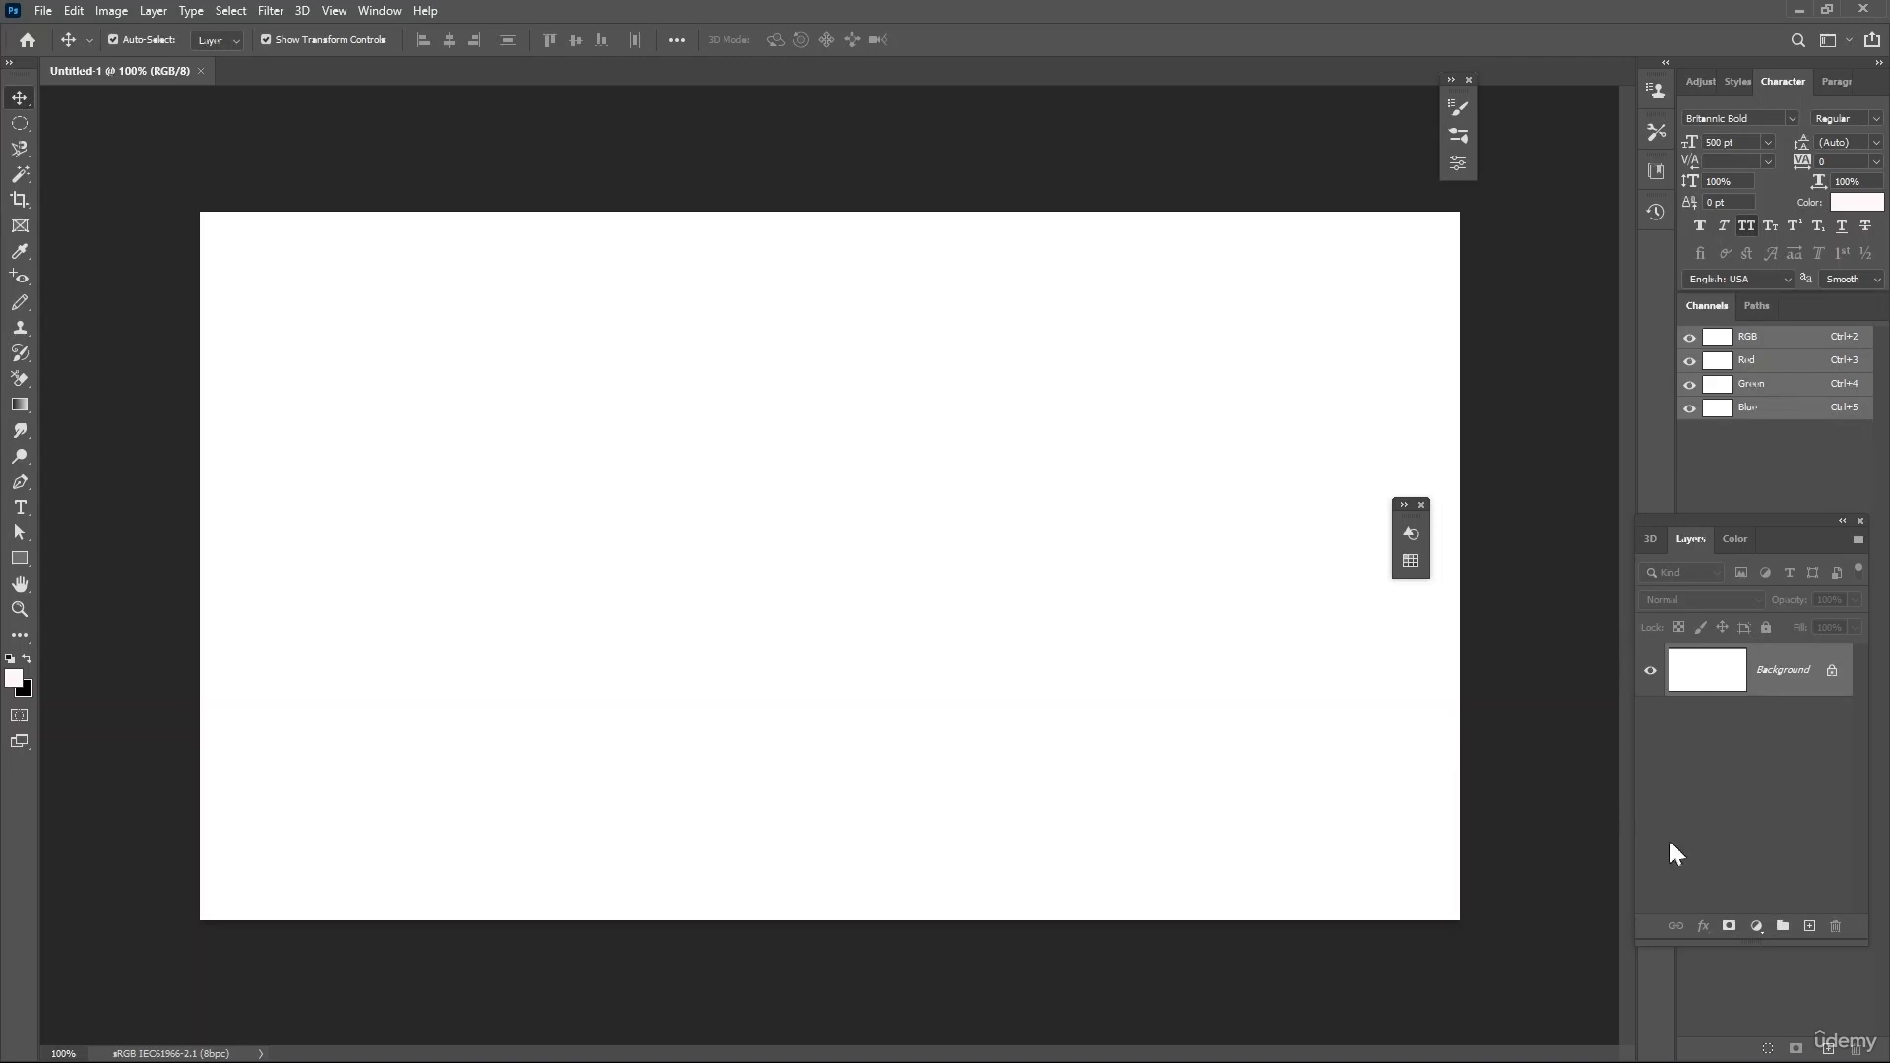
# - Add a Solid Color fill layer above the background in blue, about #4051f1
pyautogui.click(1756, 926)
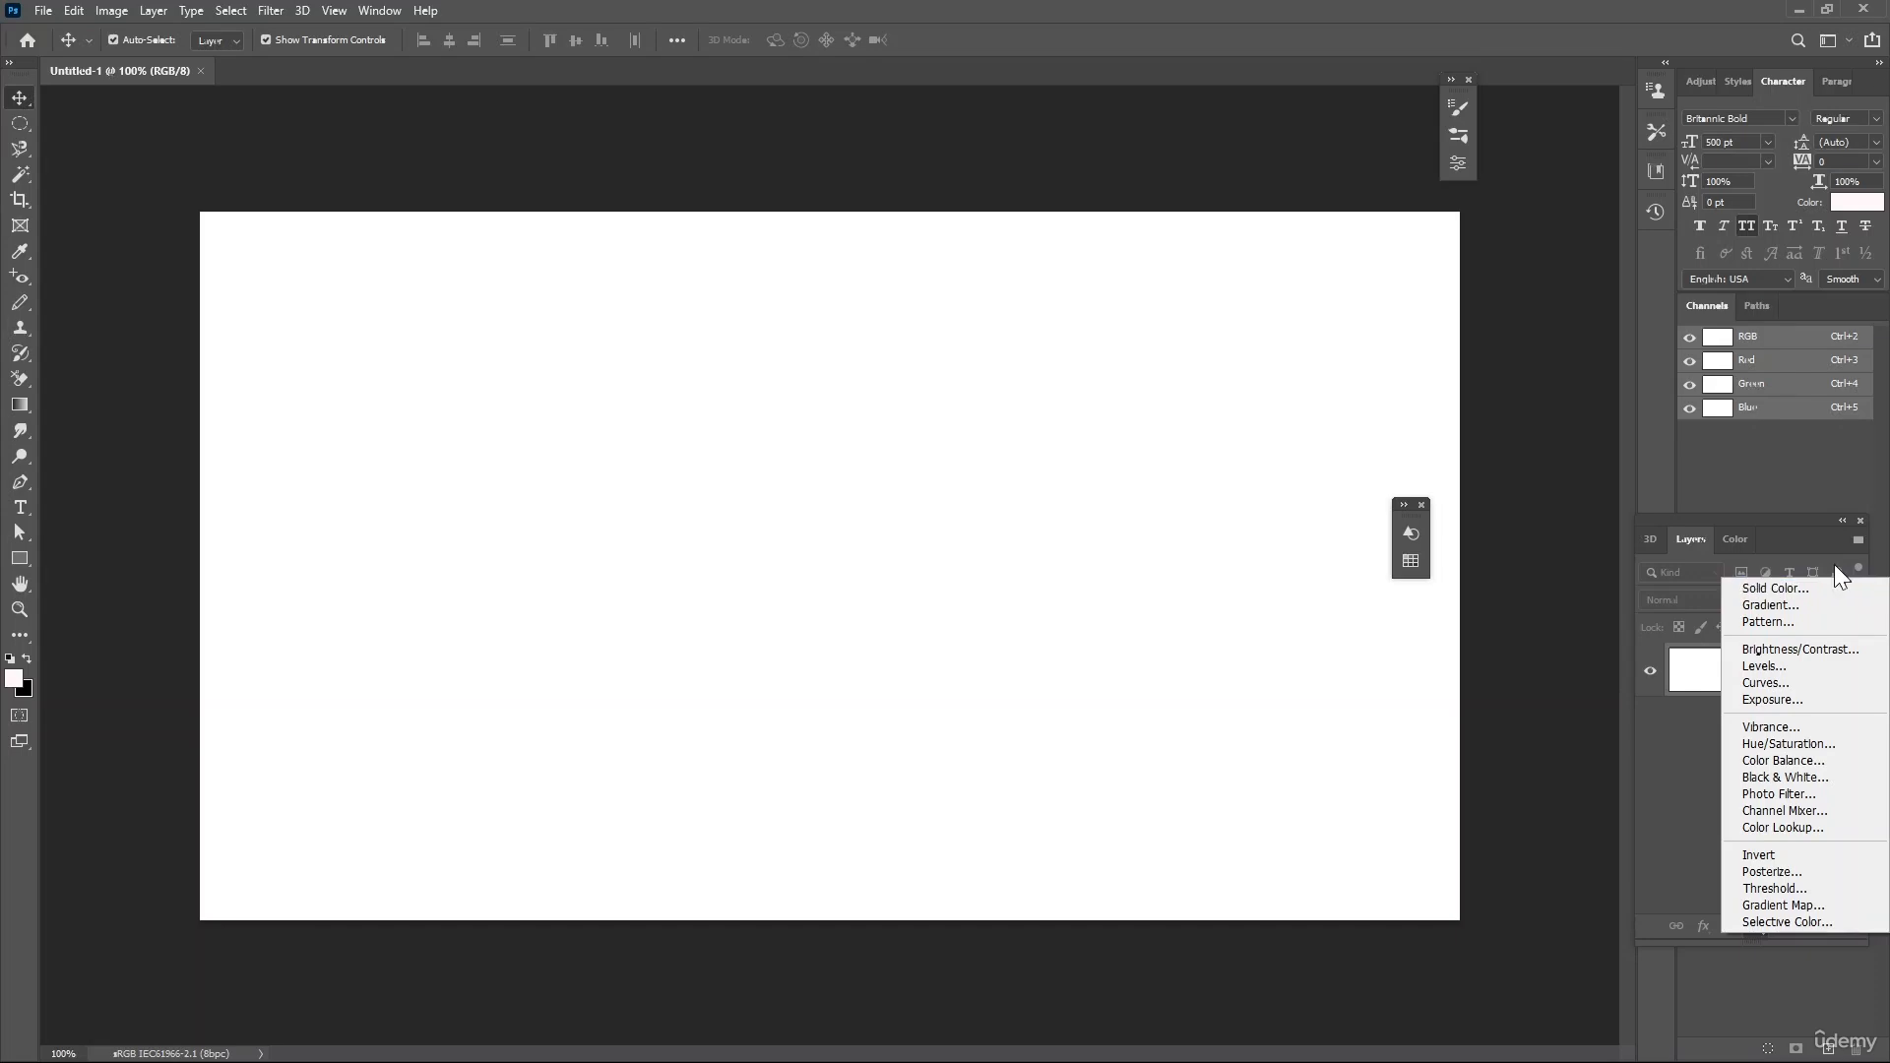
pyautogui.click(1769, 587)
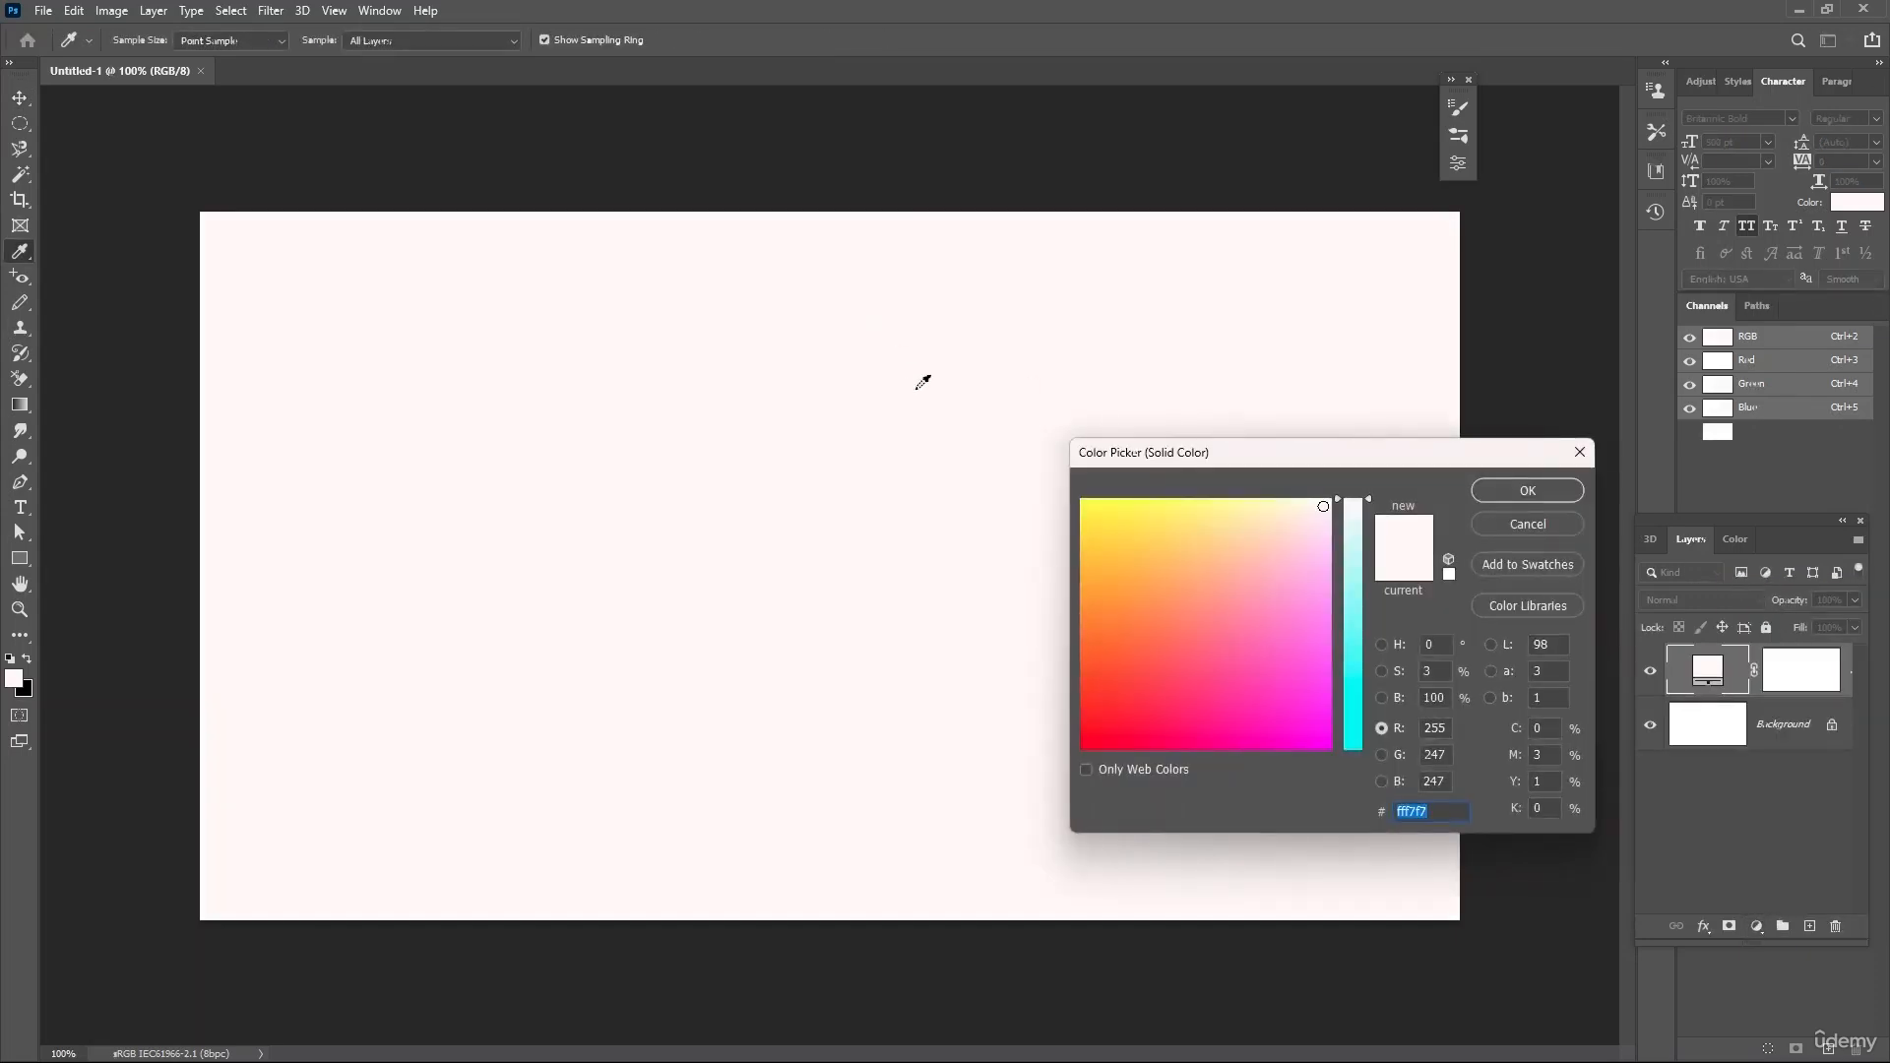
pyautogui.click(1118, 637)
pyautogui.click(1134, 698)
pyautogui.click(1148, 719)
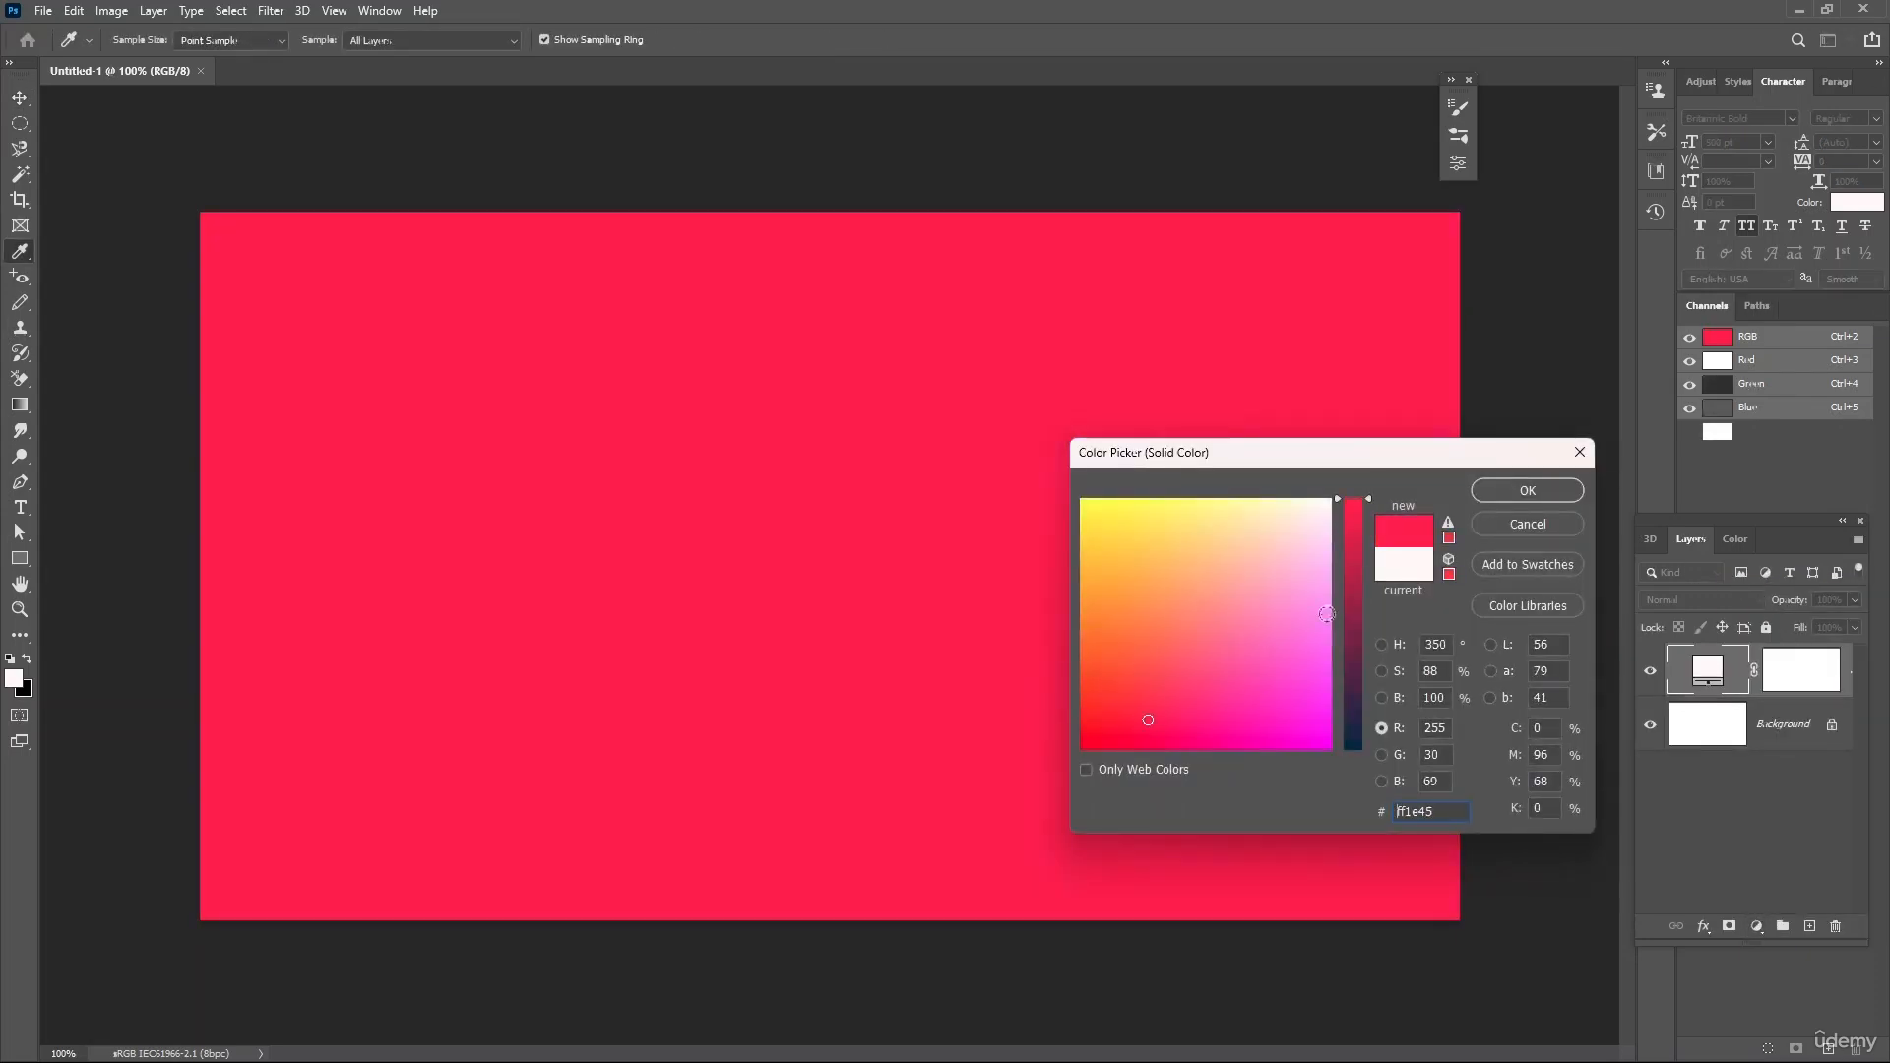
pyautogui.moveTo(1351, 720); pyautogui.dragTo(1356, 687)
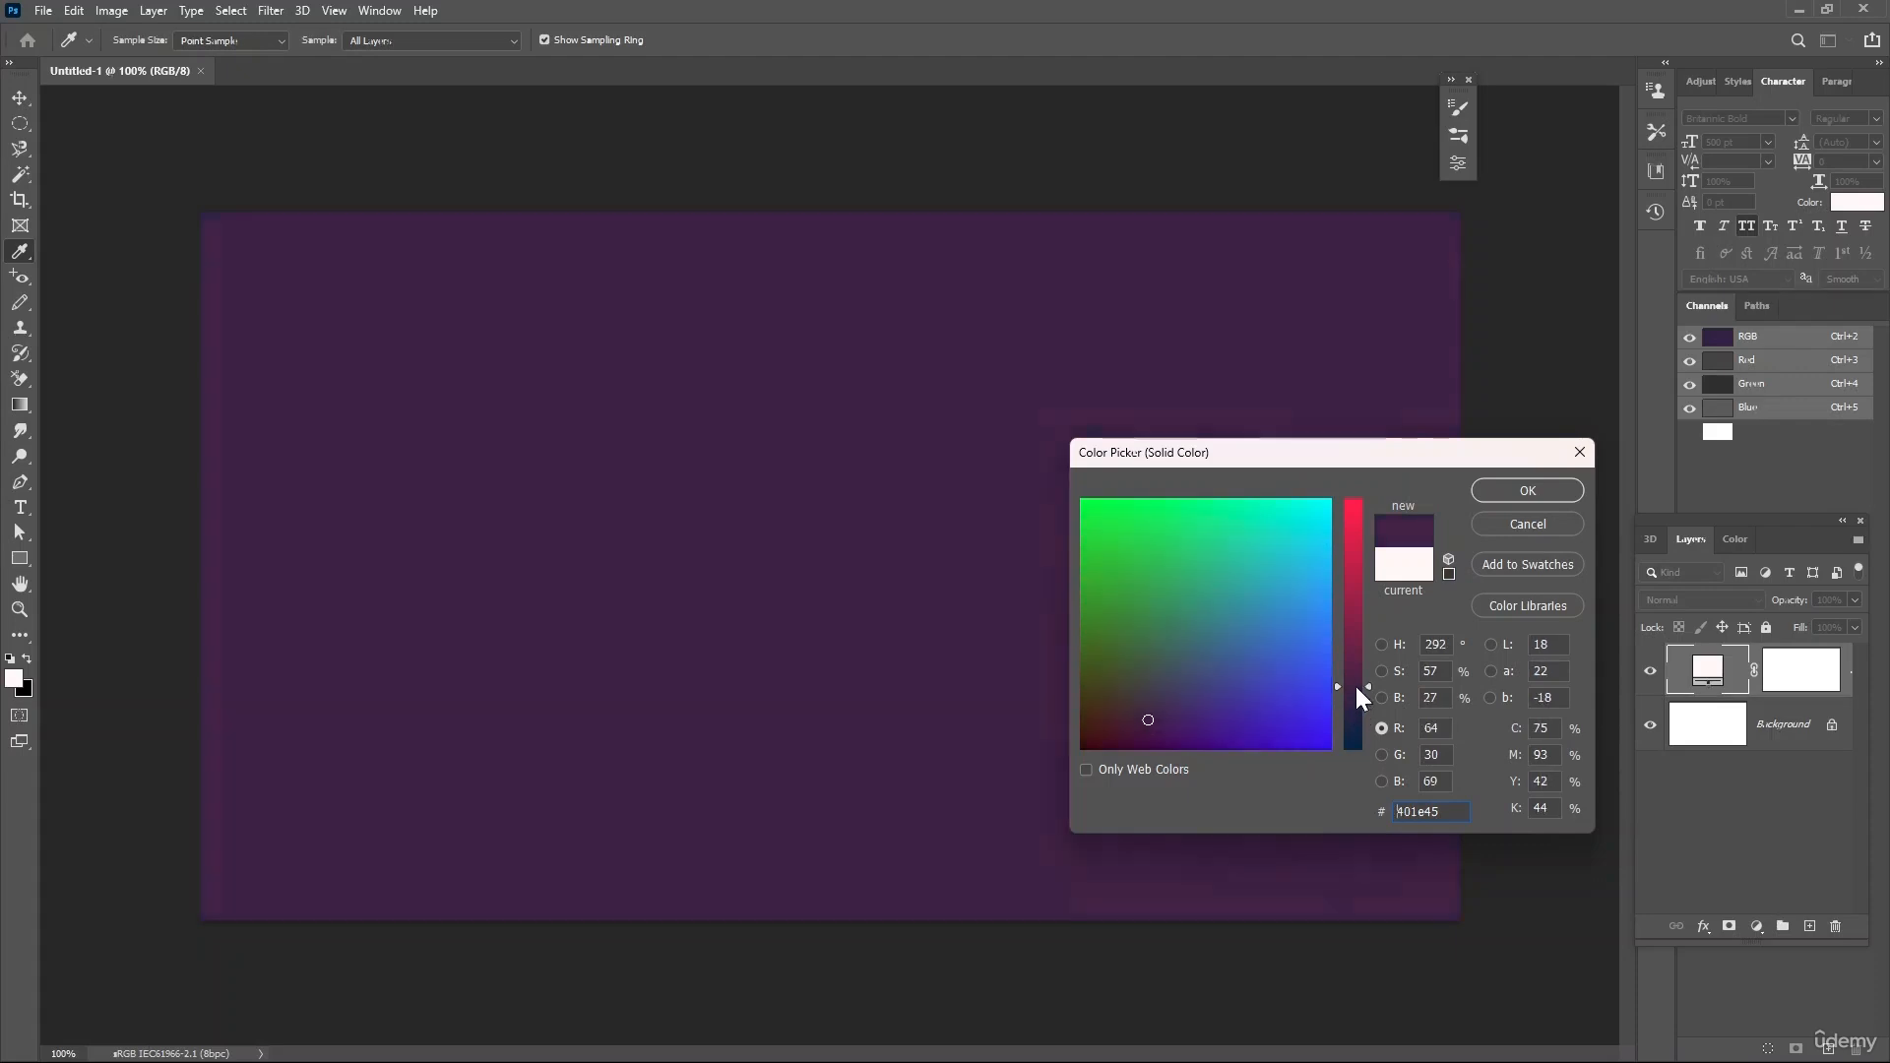
pyautogui.click(1254, 658)
pyautogui.moveTo(1254, 657)
pyautogui.mouseDown()
pyautogui.moveTo(1248, 633)
pyautogui.moveTo(1266, 633)
pyautogui.moveTo(1329, 659)
pyautogui.moveTo(1319, 677)
pyautogui.mouseUp()
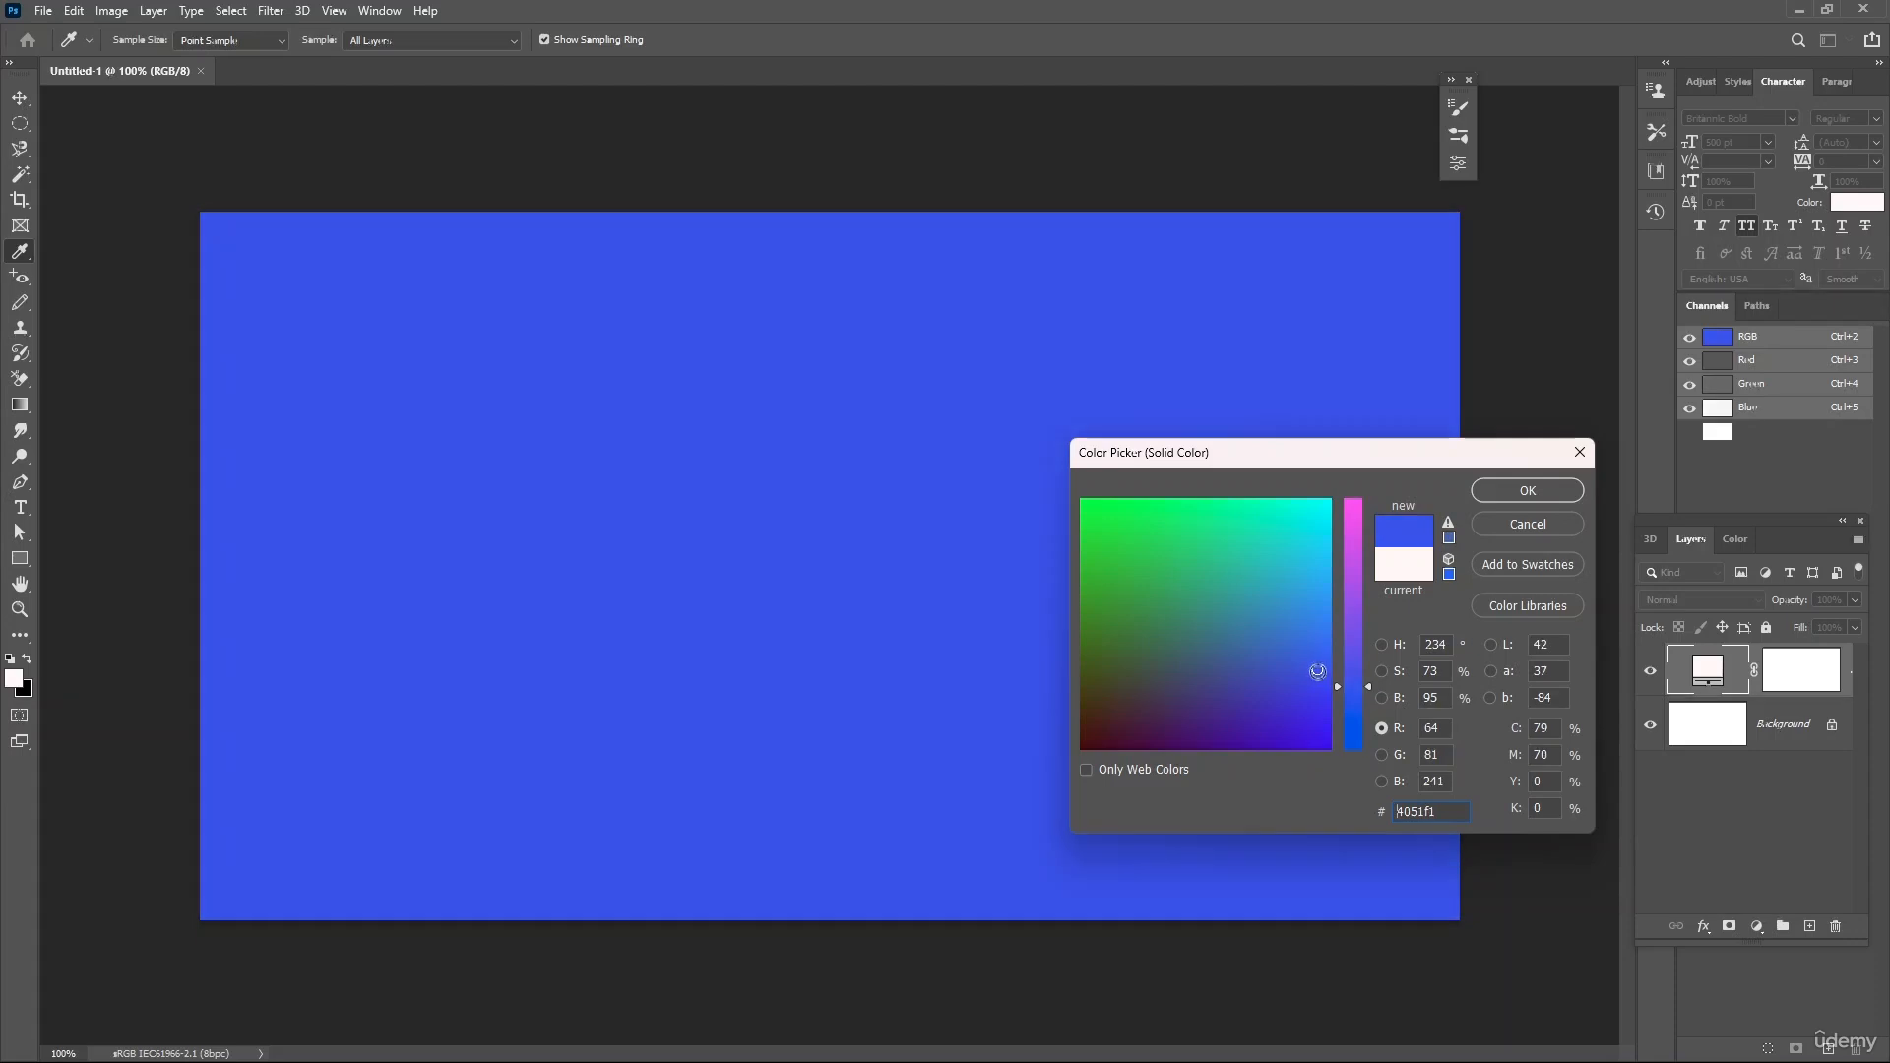
pyautogui.click(1500, 497)
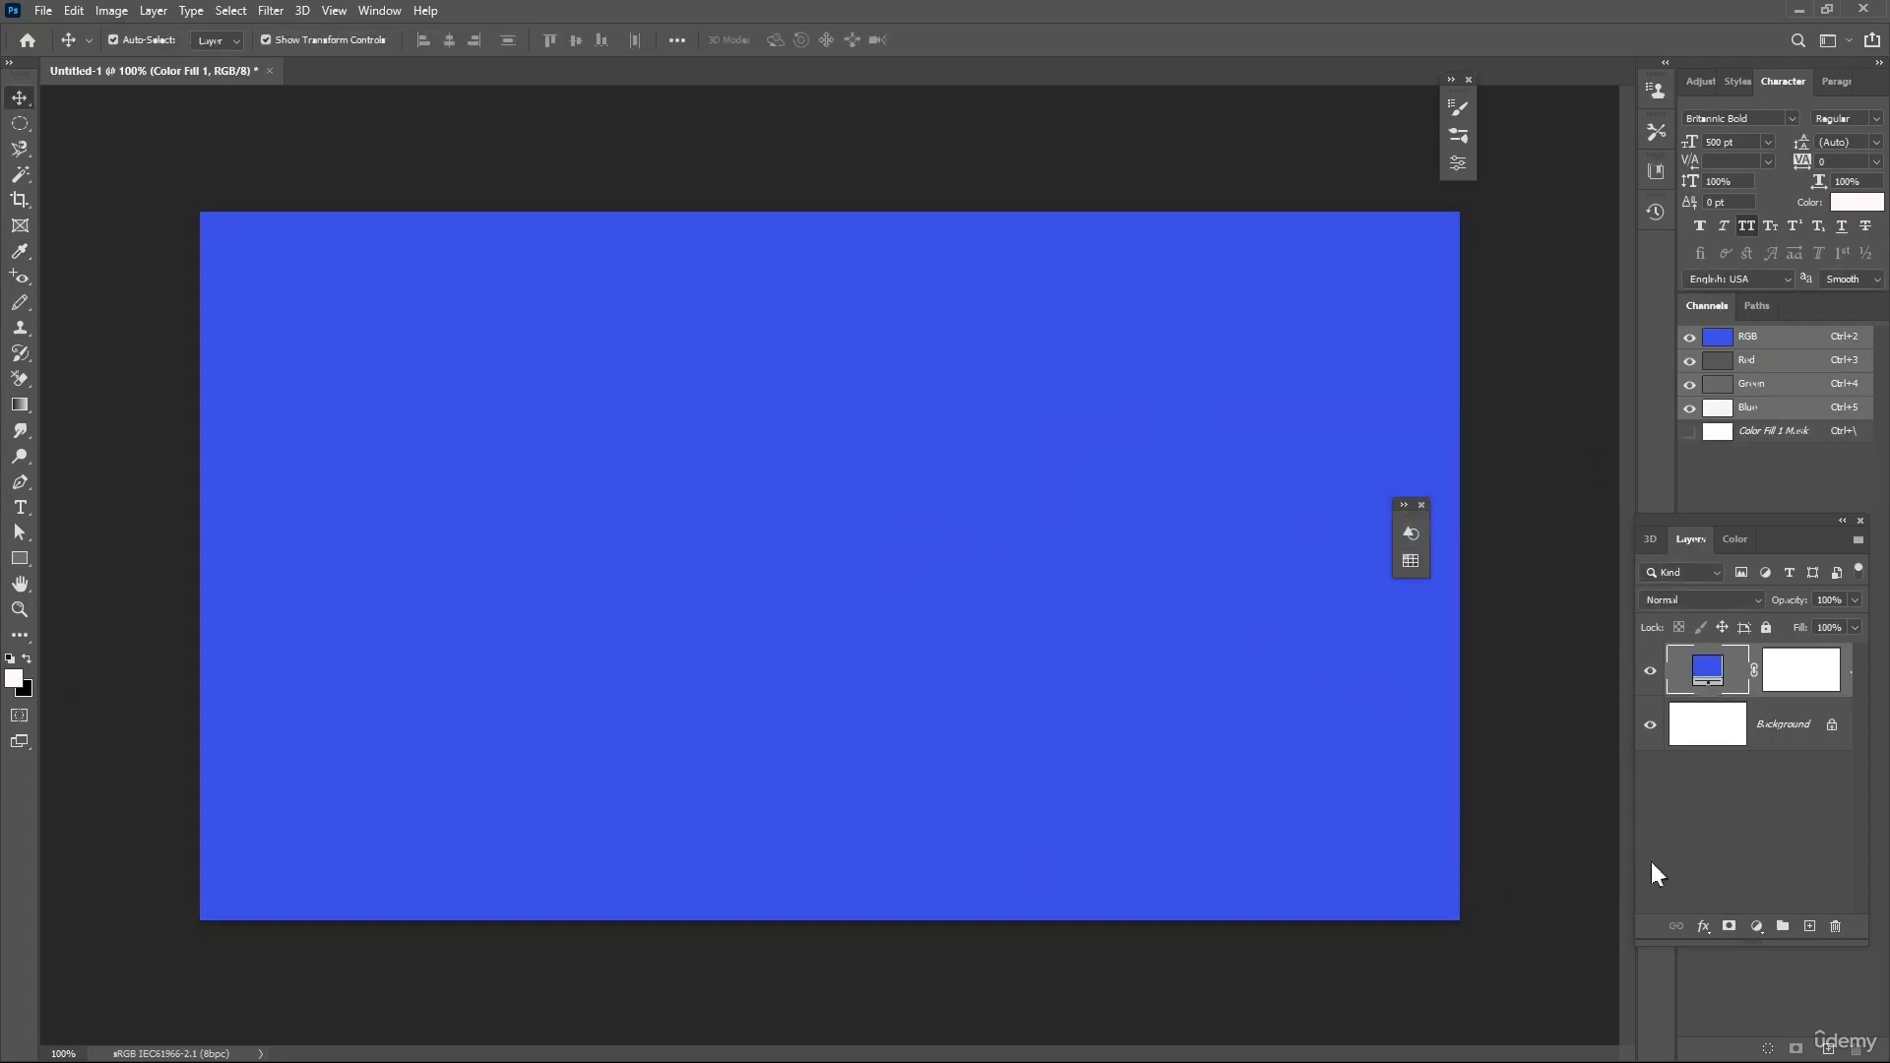
# - Start a Gradient fill layer above the blue color fill
pyautogui.click(1756, 926)
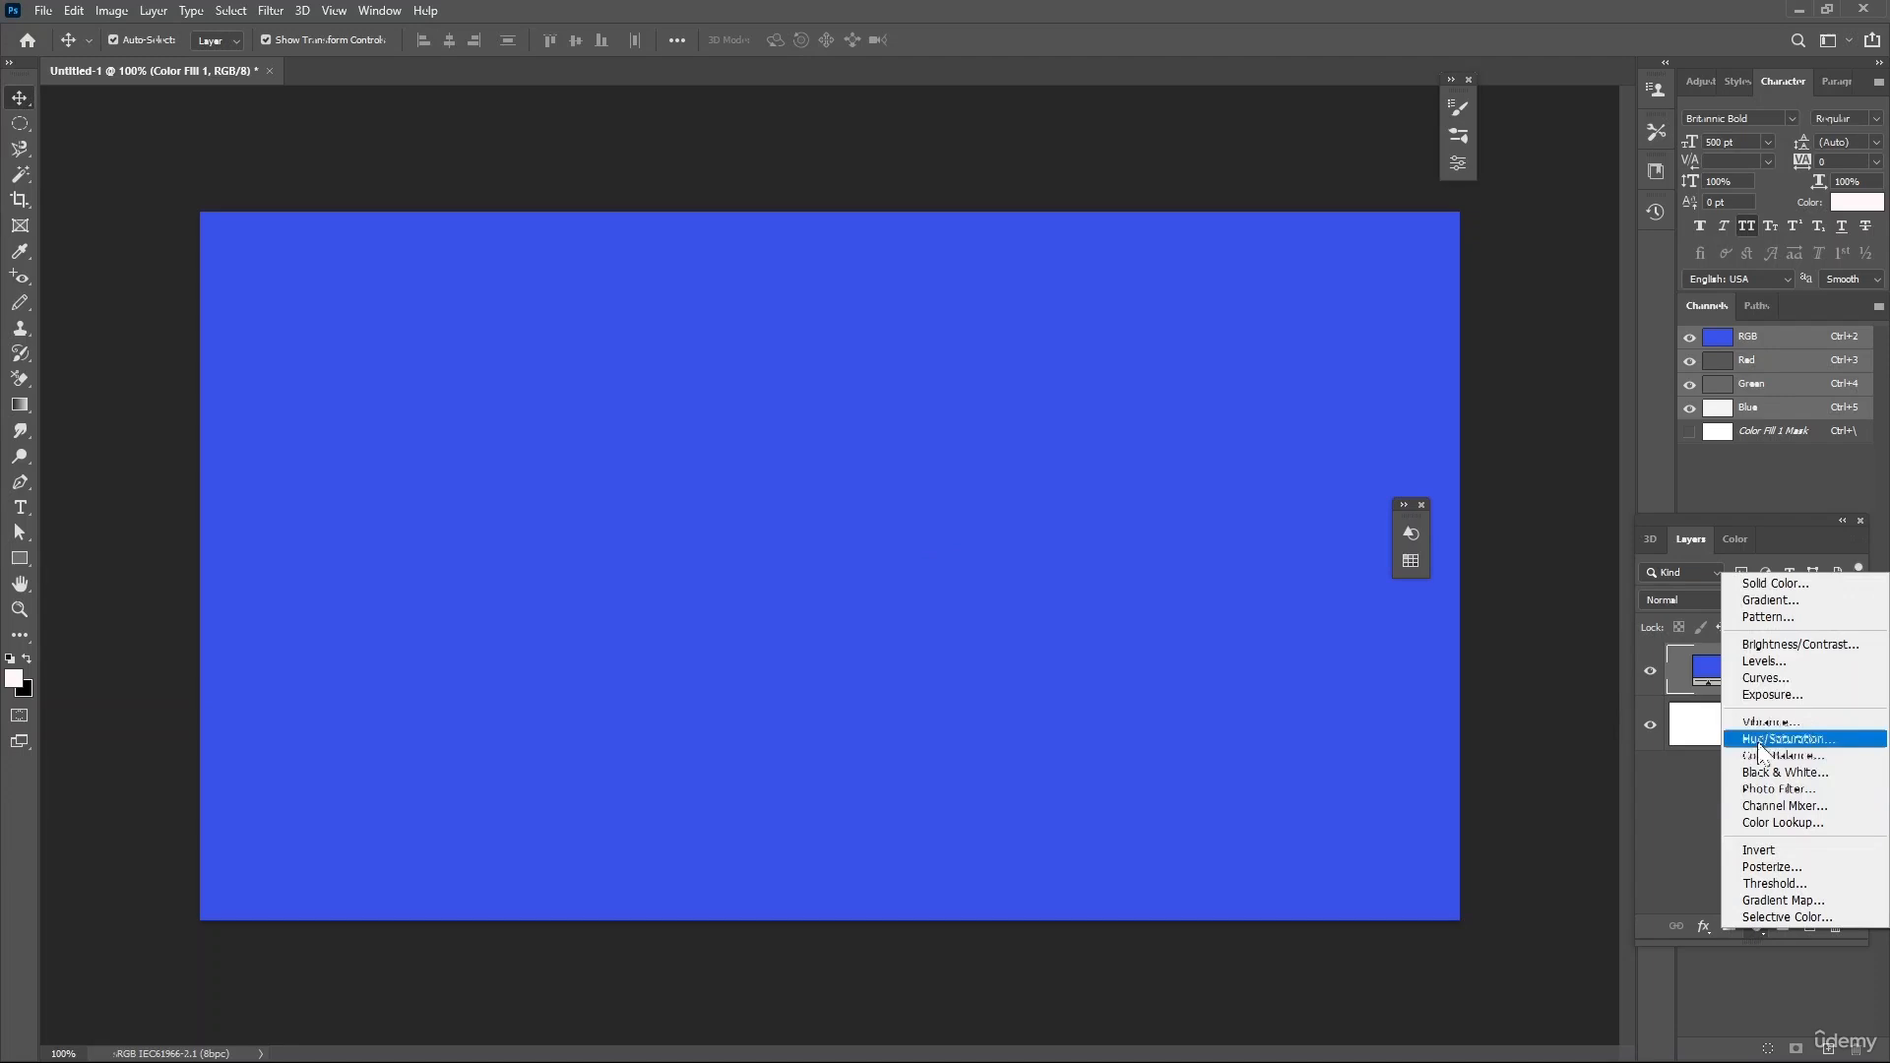
pyautogui.click(1768, 602)
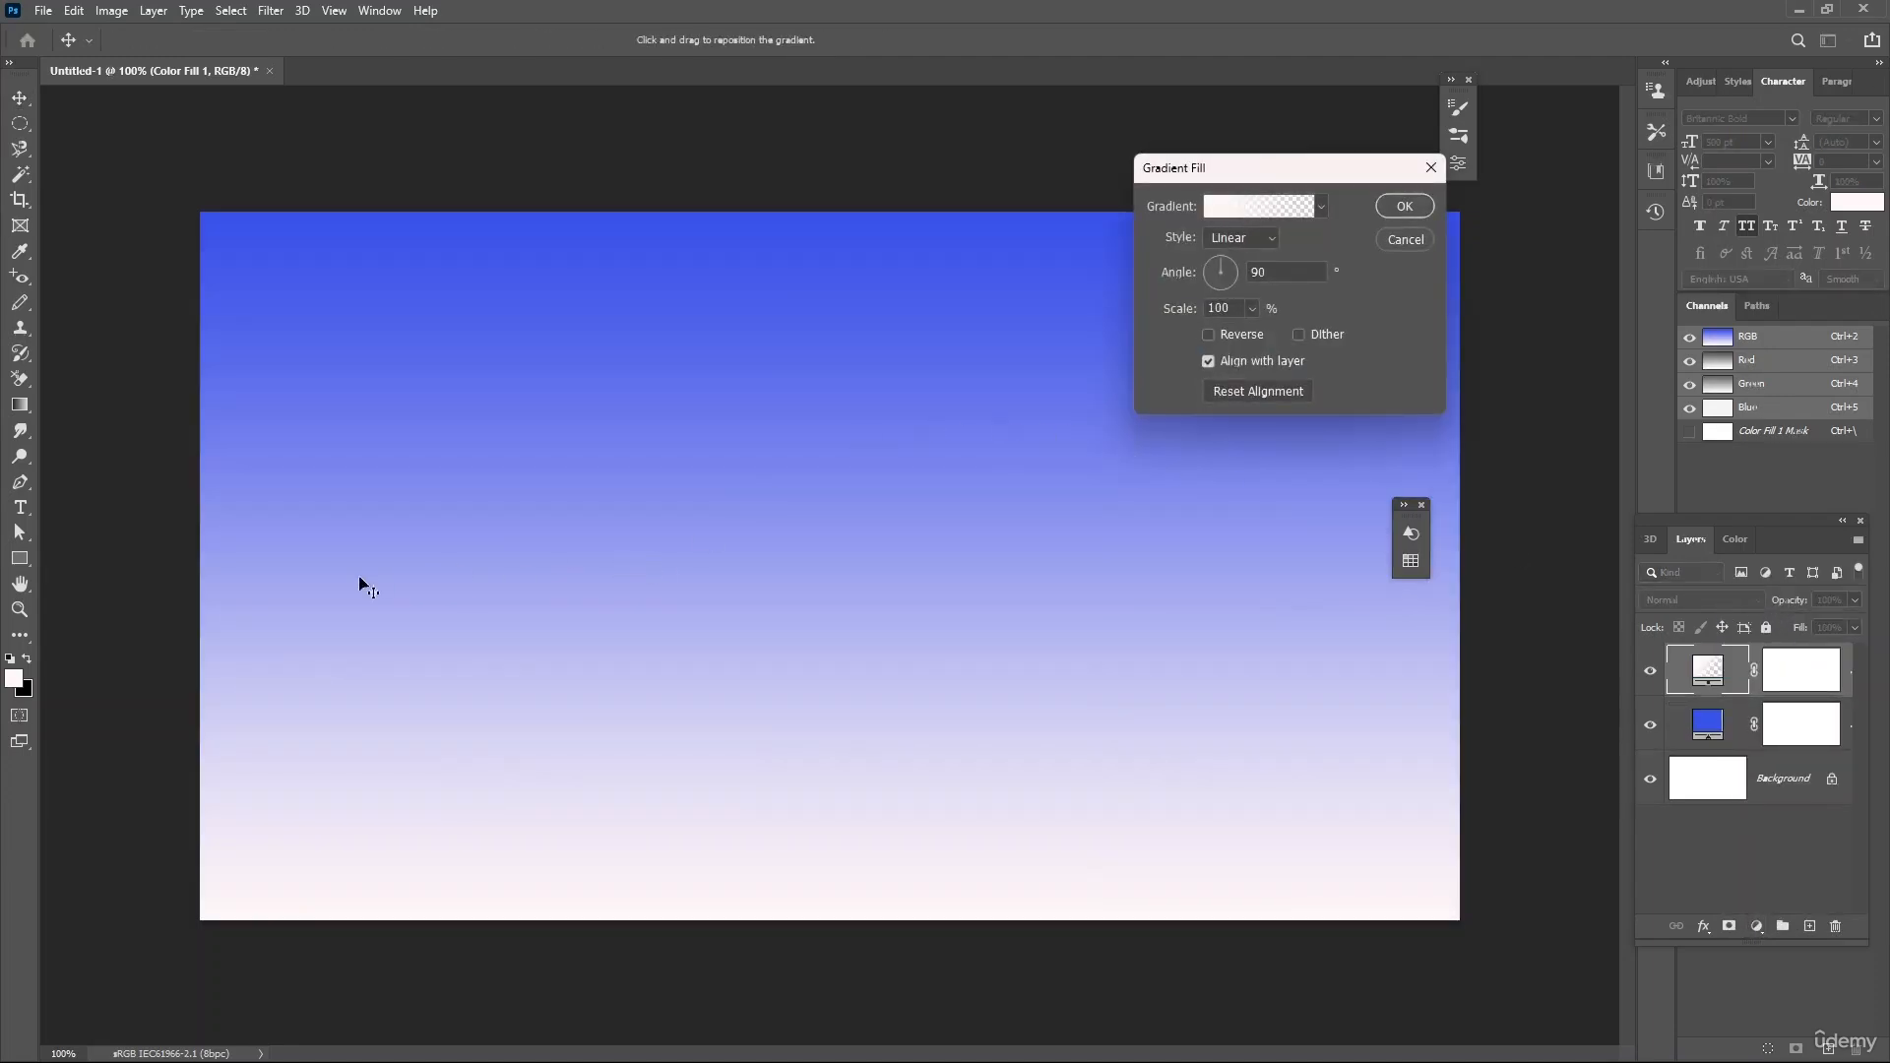
# - Preview the Radial, Angle, Reflected and Diamond gradient styles and return the style to Linear
pyautogui.click(1268, 237)
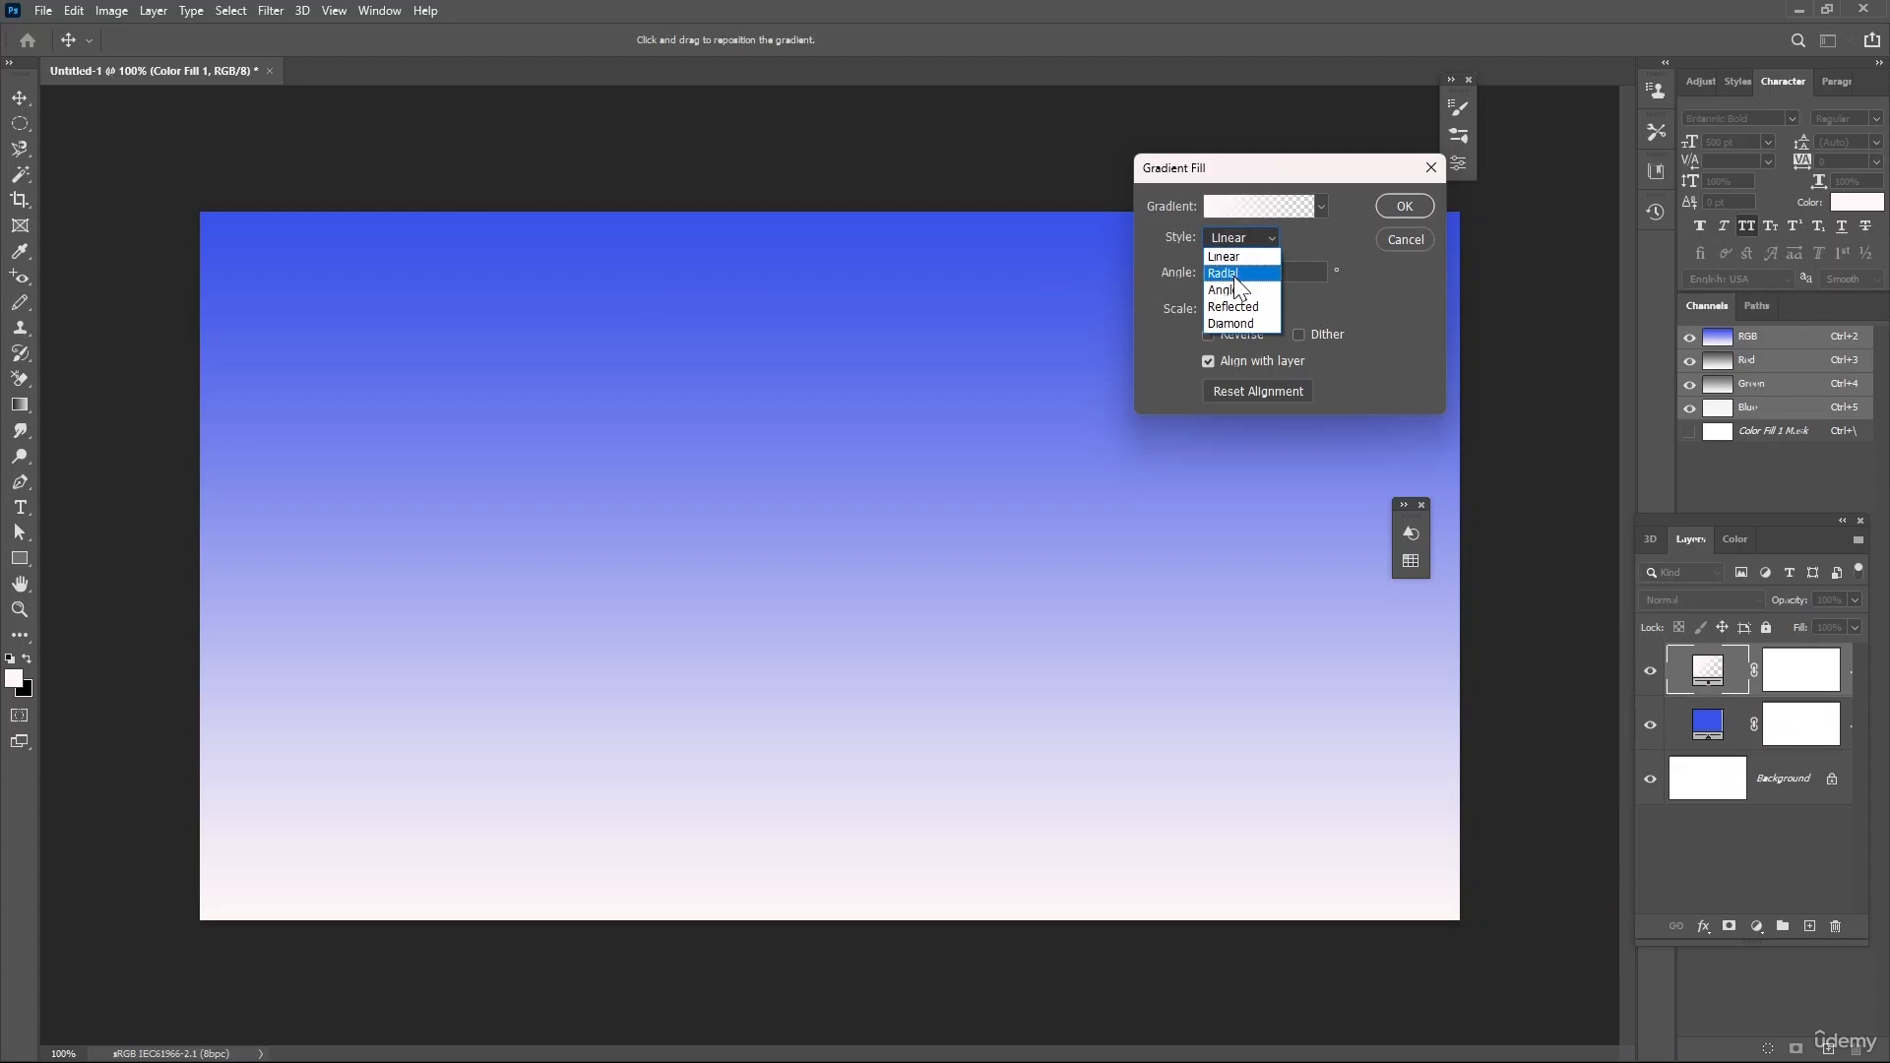
pyautogui.click(1231, 274)
pyautogui.click(1269, 240)
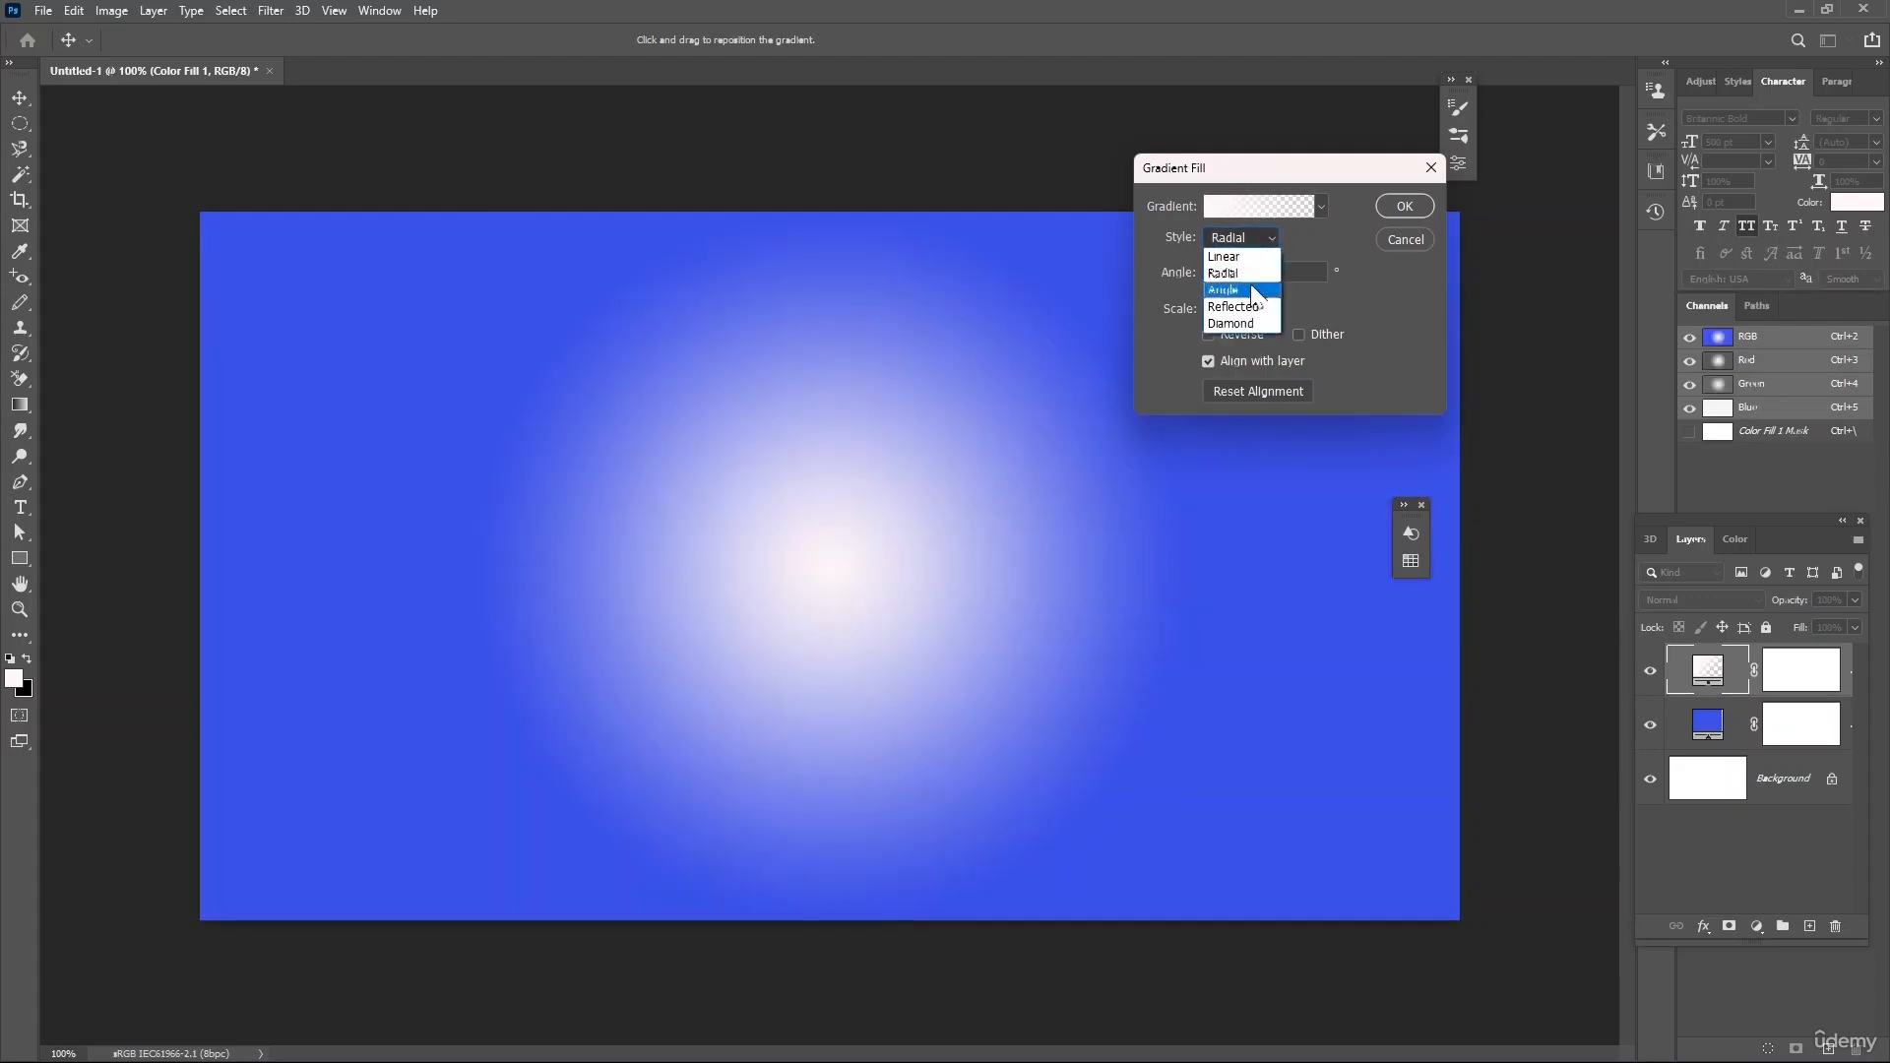
pyautogui.click(1243, 292)
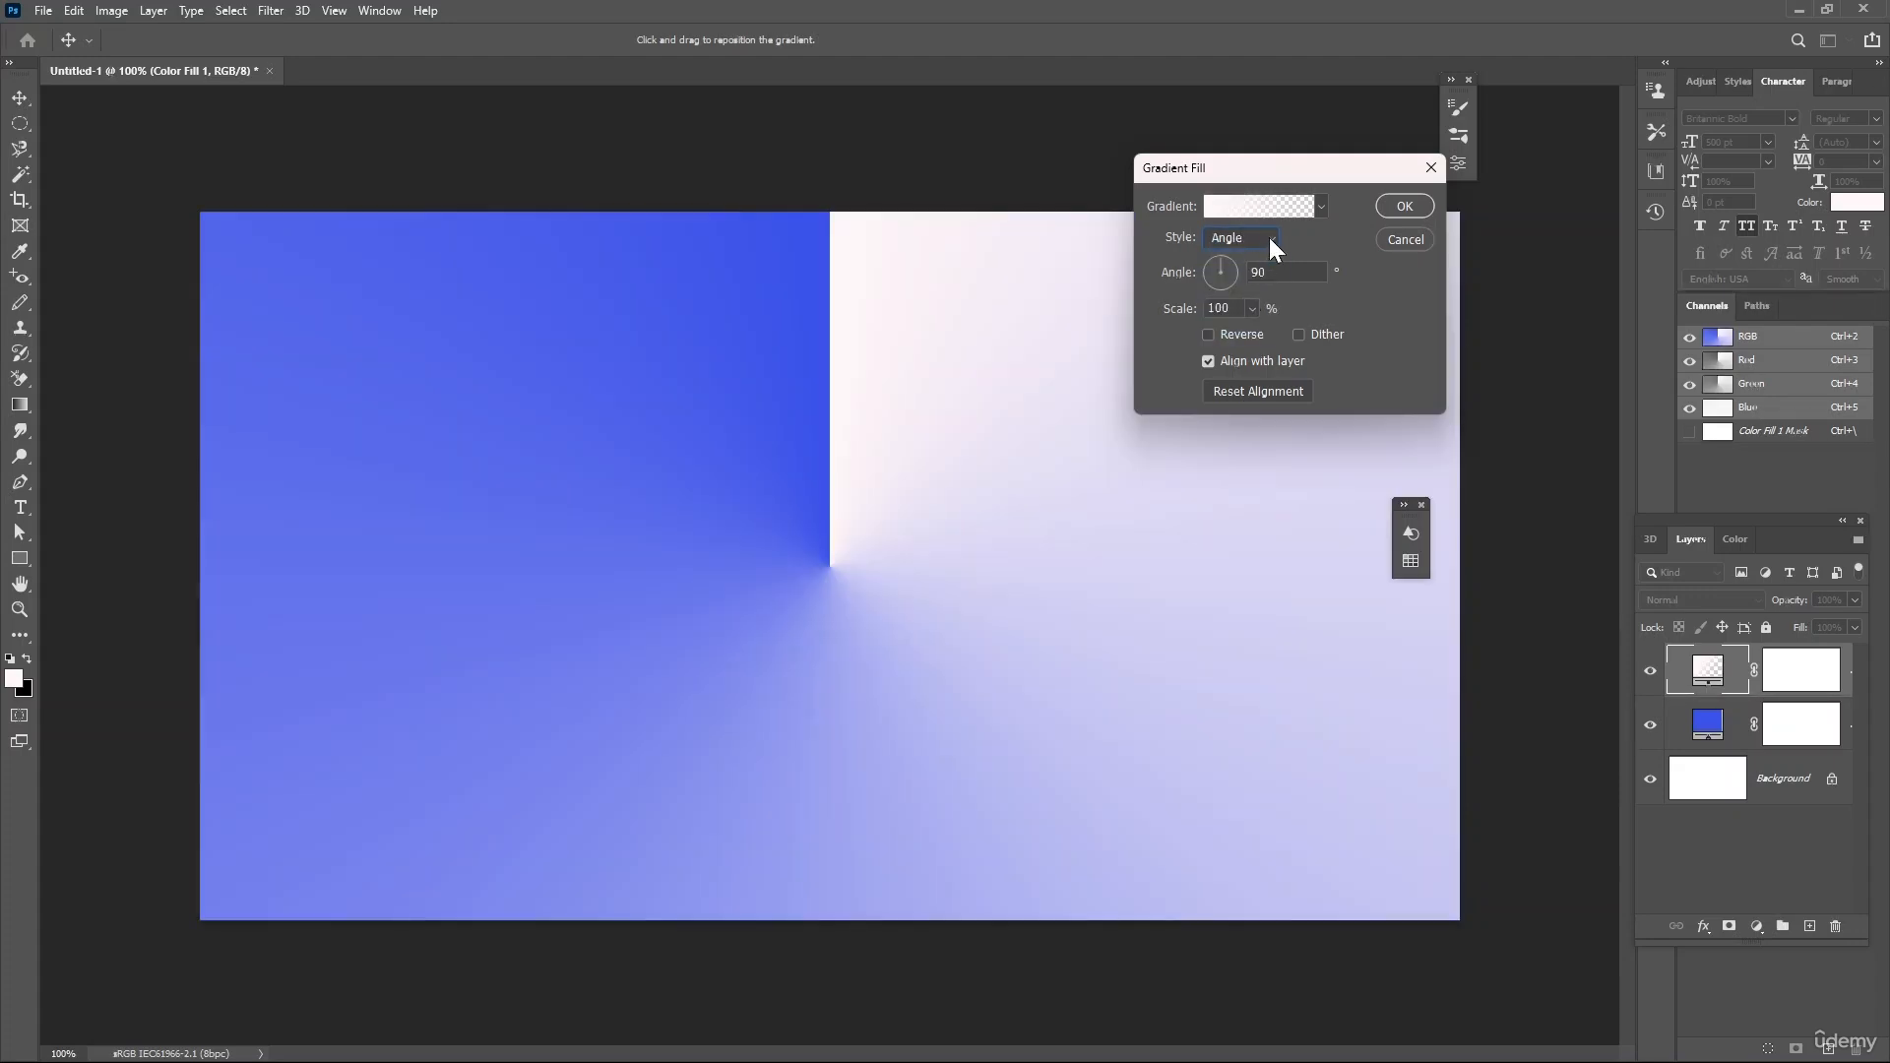
pyautogui.click(1268, 238)
pyautogui.click(985, 508)
pyautogui.click(1268, 240)
pyautogui.click(1231, 307)
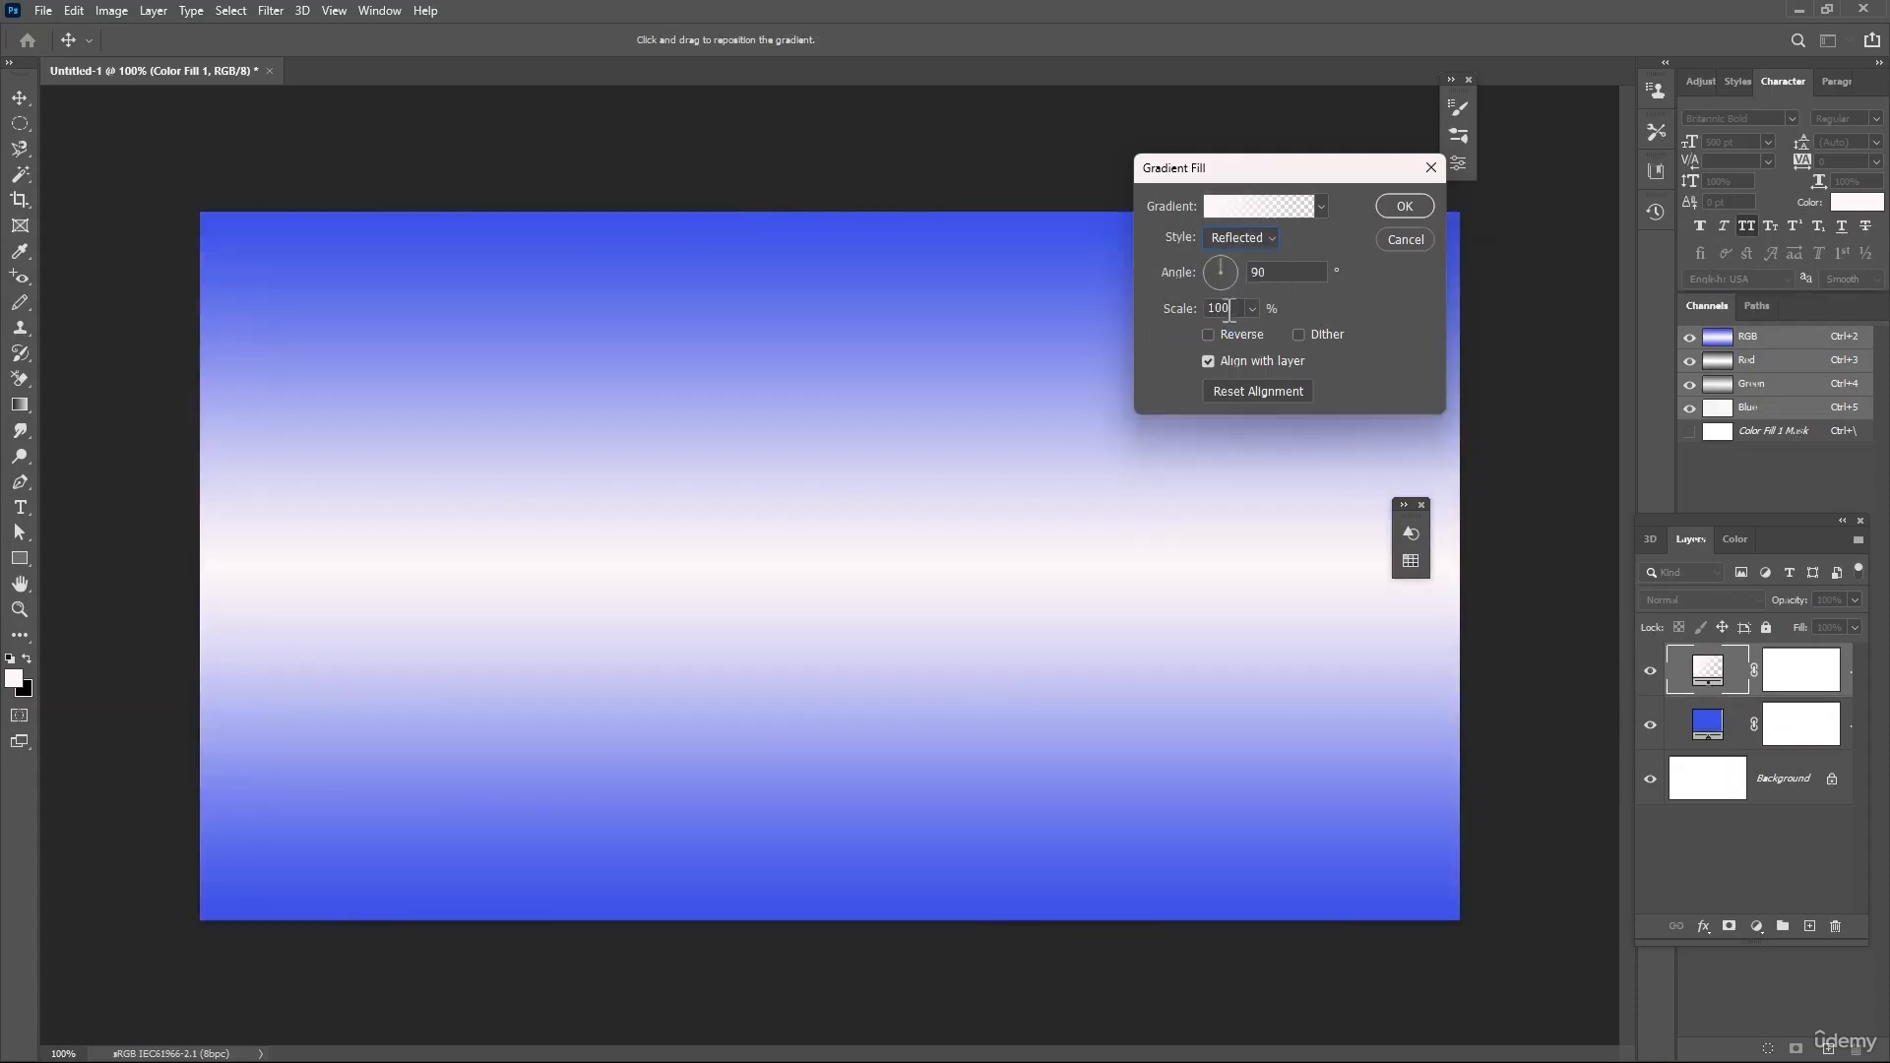
pyautogui.click(1272, 248)
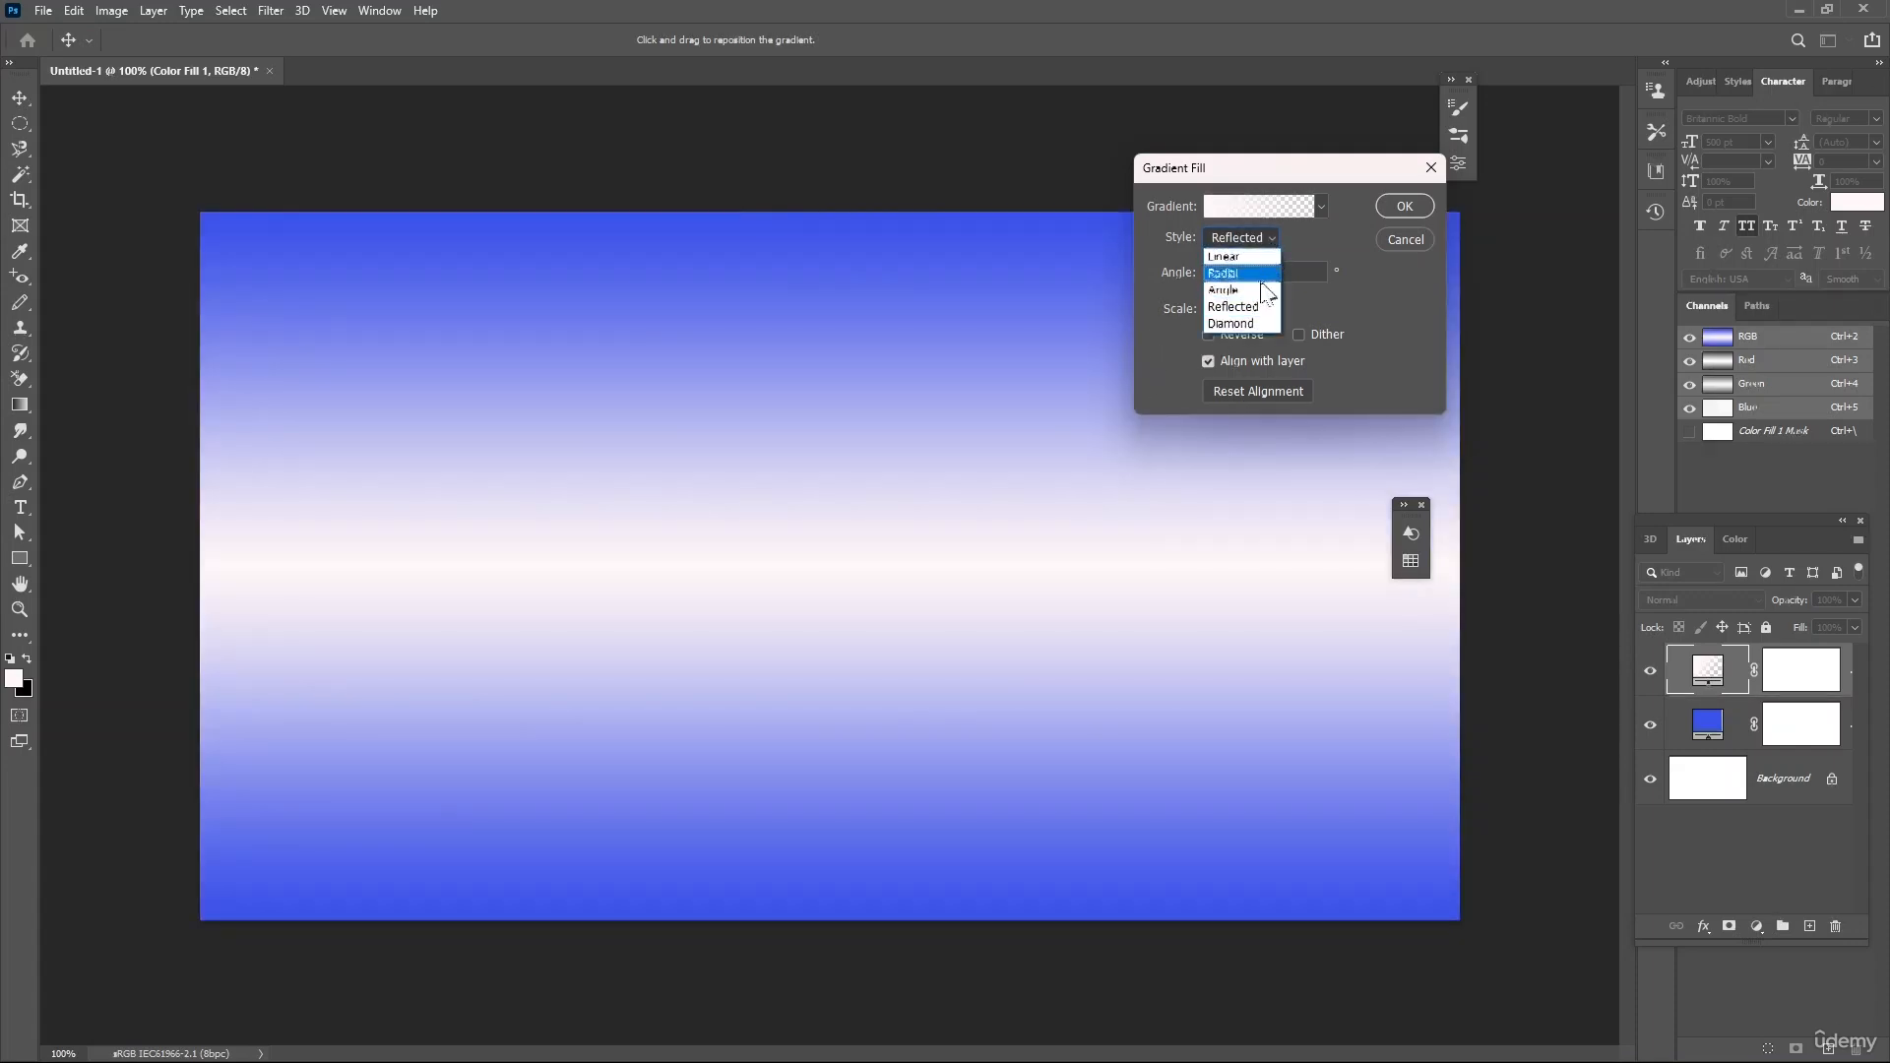
pyautogui.click(1238, 317)
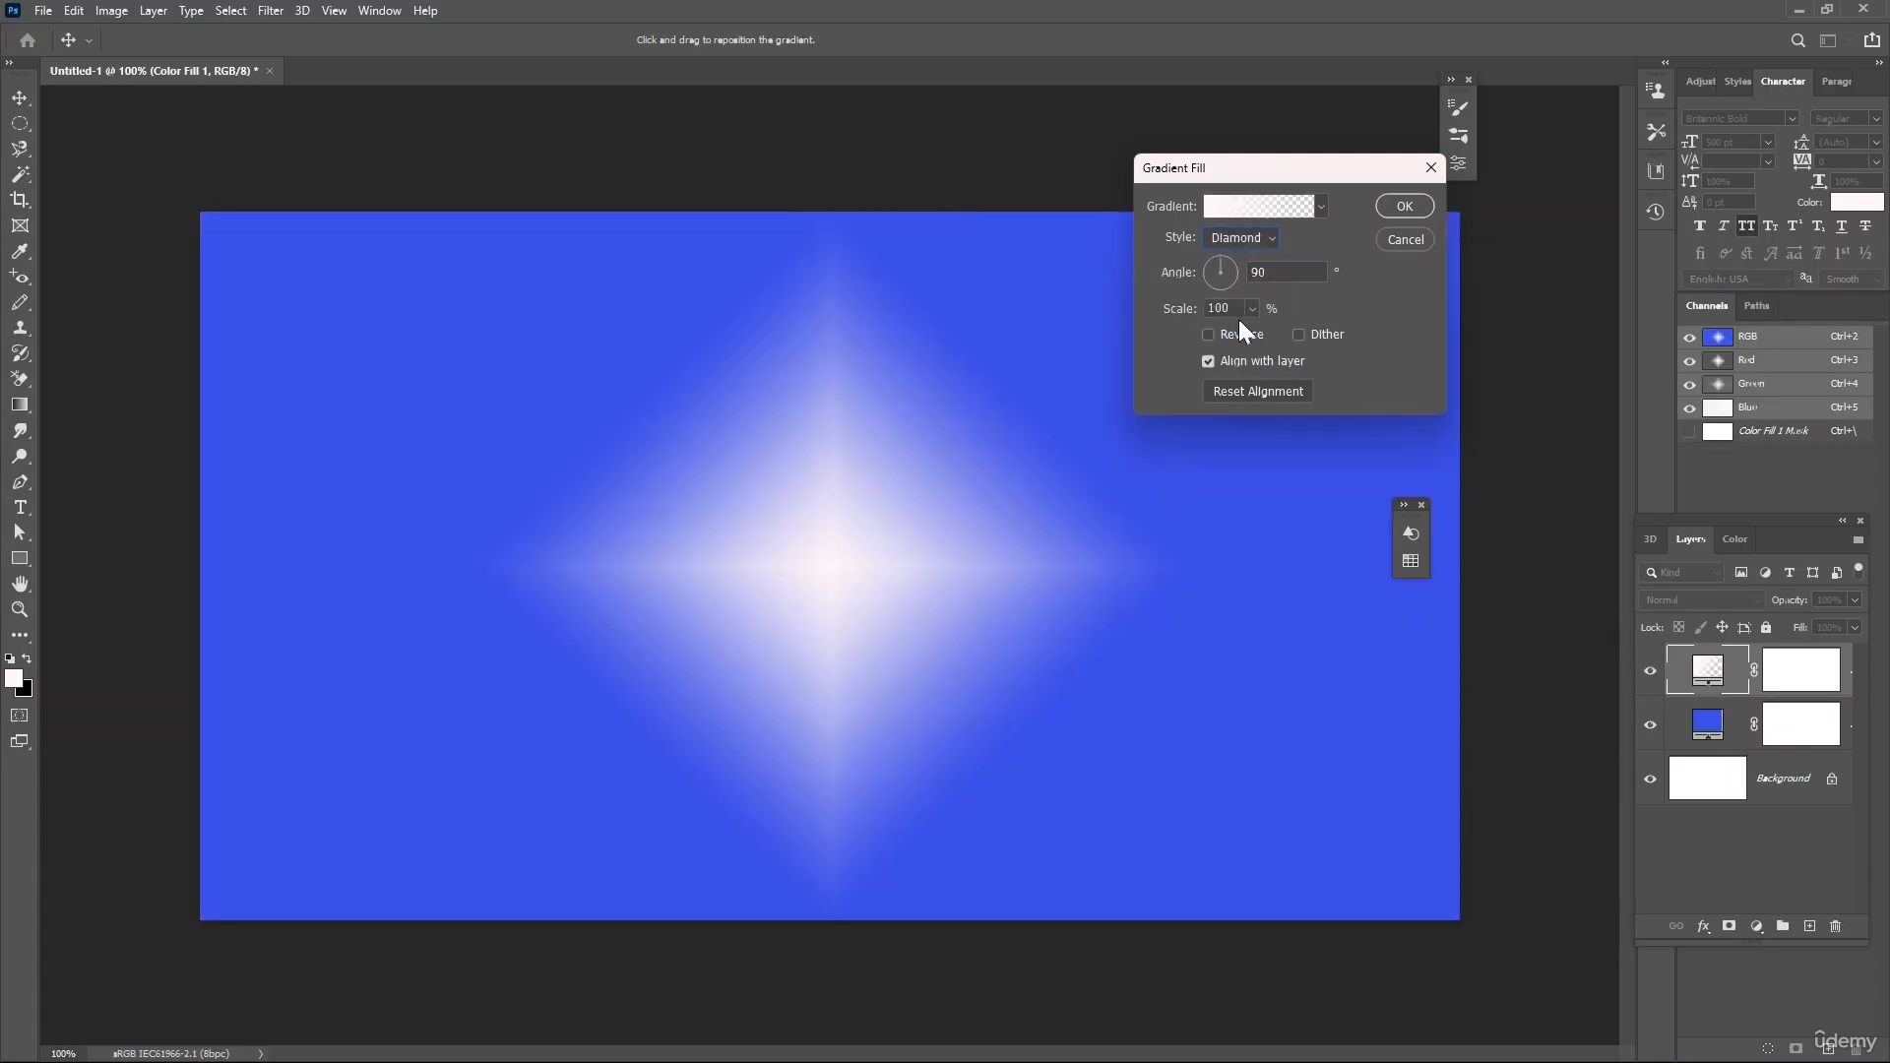
pyautogui.click(1268, 258)
pyautogui.click(1238, 260)
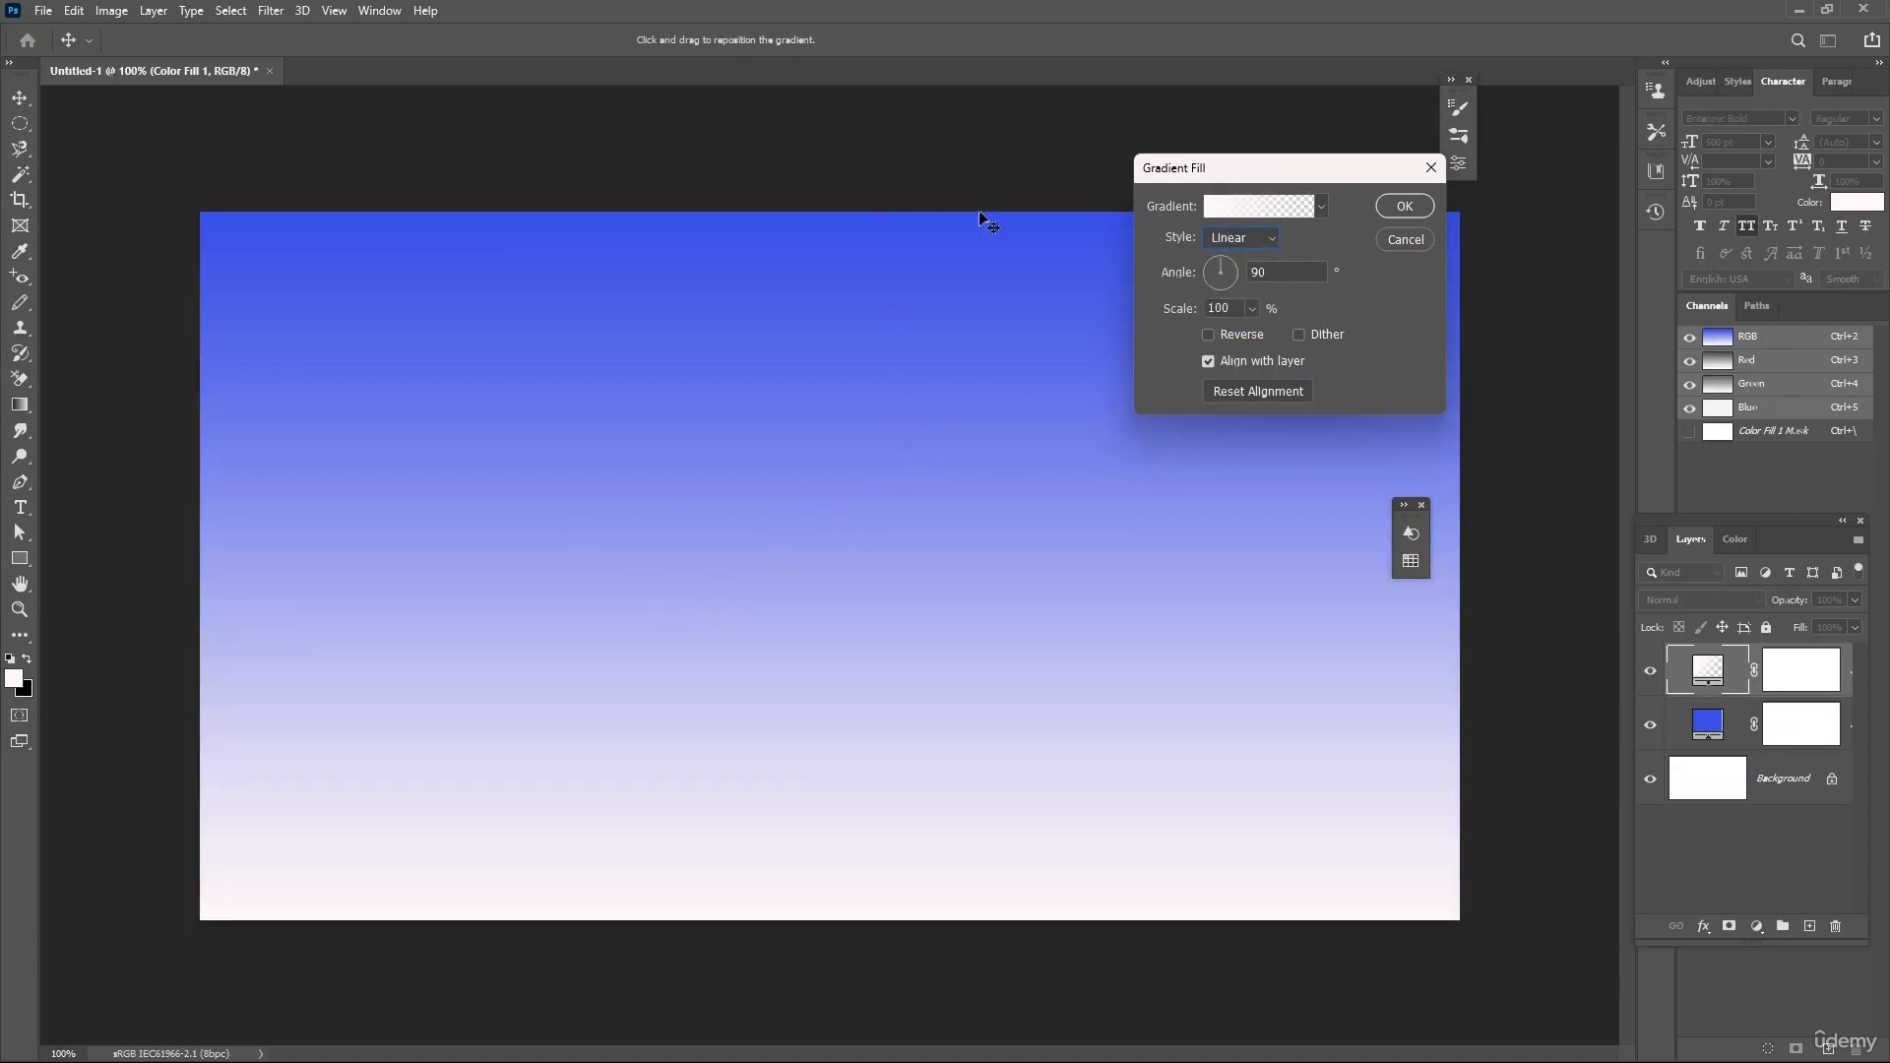
# - Review the Basics presets and the gradient's stops, and accept the linear Foreground to Transparent gradient fill at 90° and 100% scale
pyautogui.click(1318, 198)
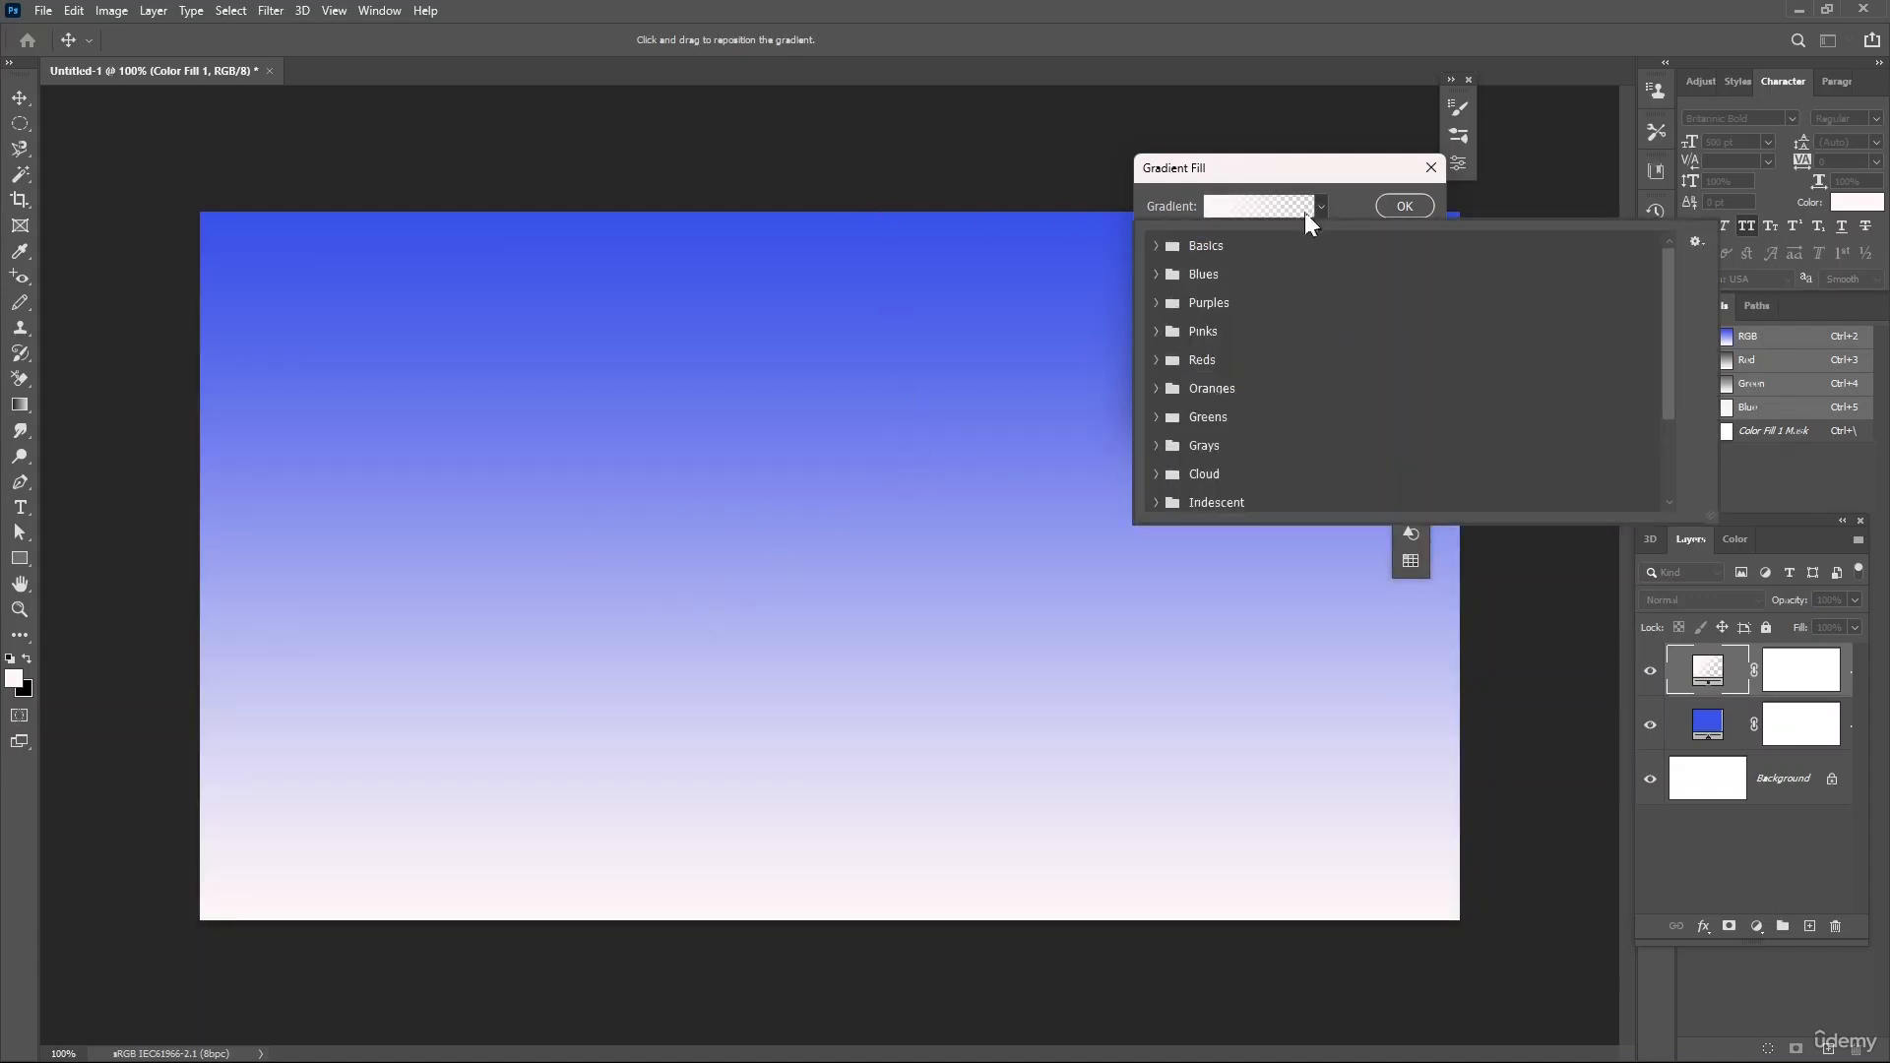
pyautogui.click(1166, 250)
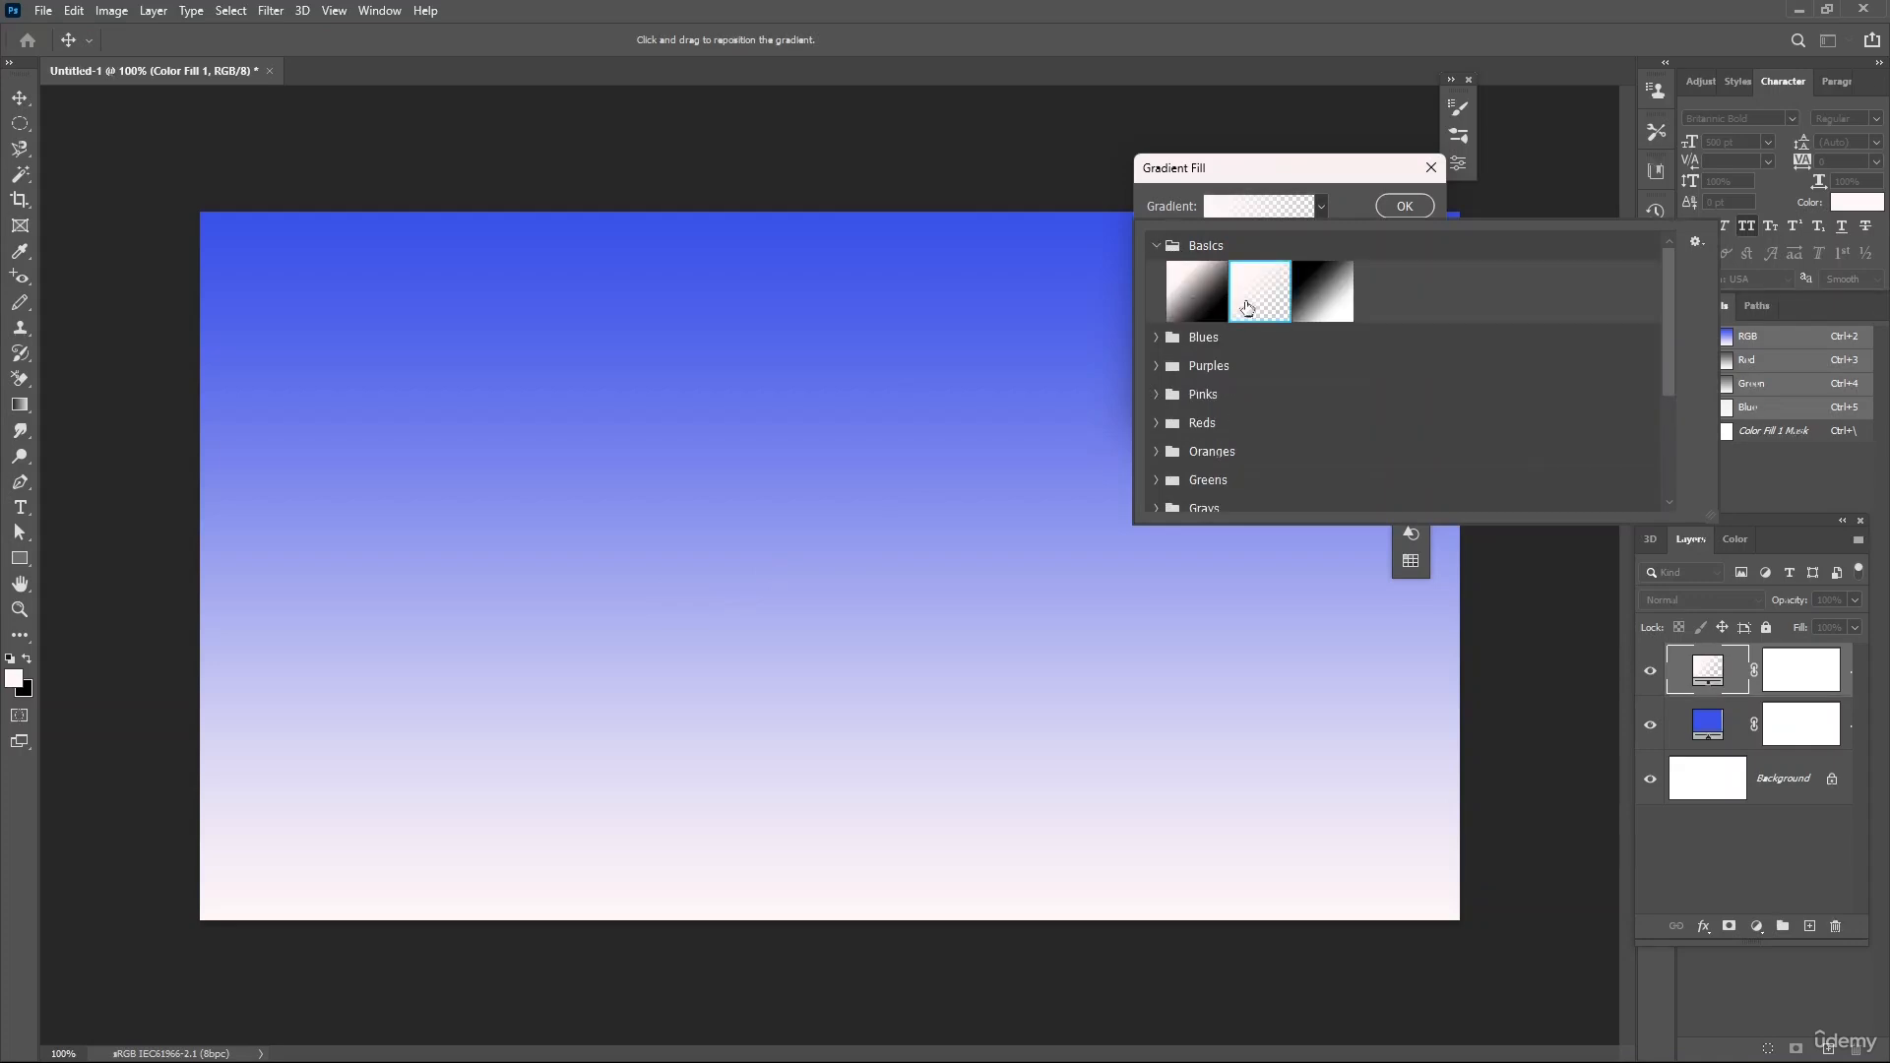
pyautogui.click(1296, 210)
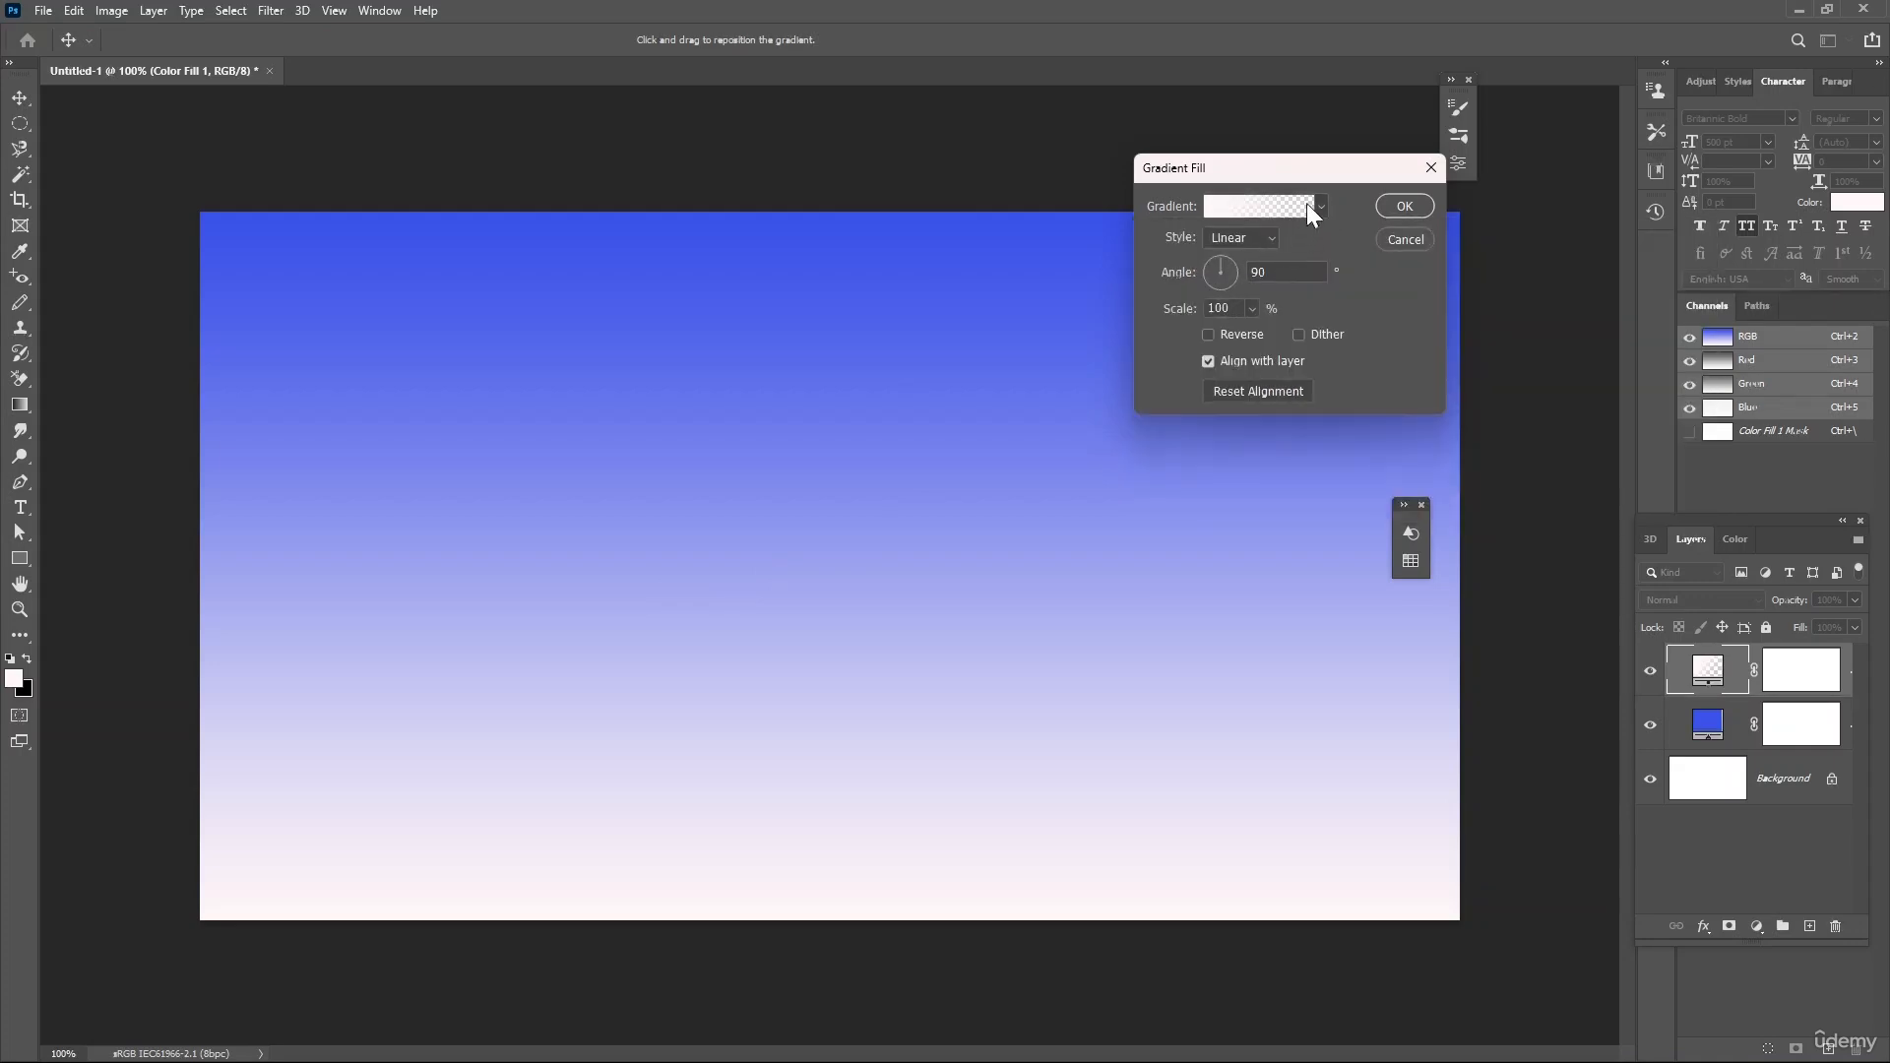
pyautogui.click(1307, 204)
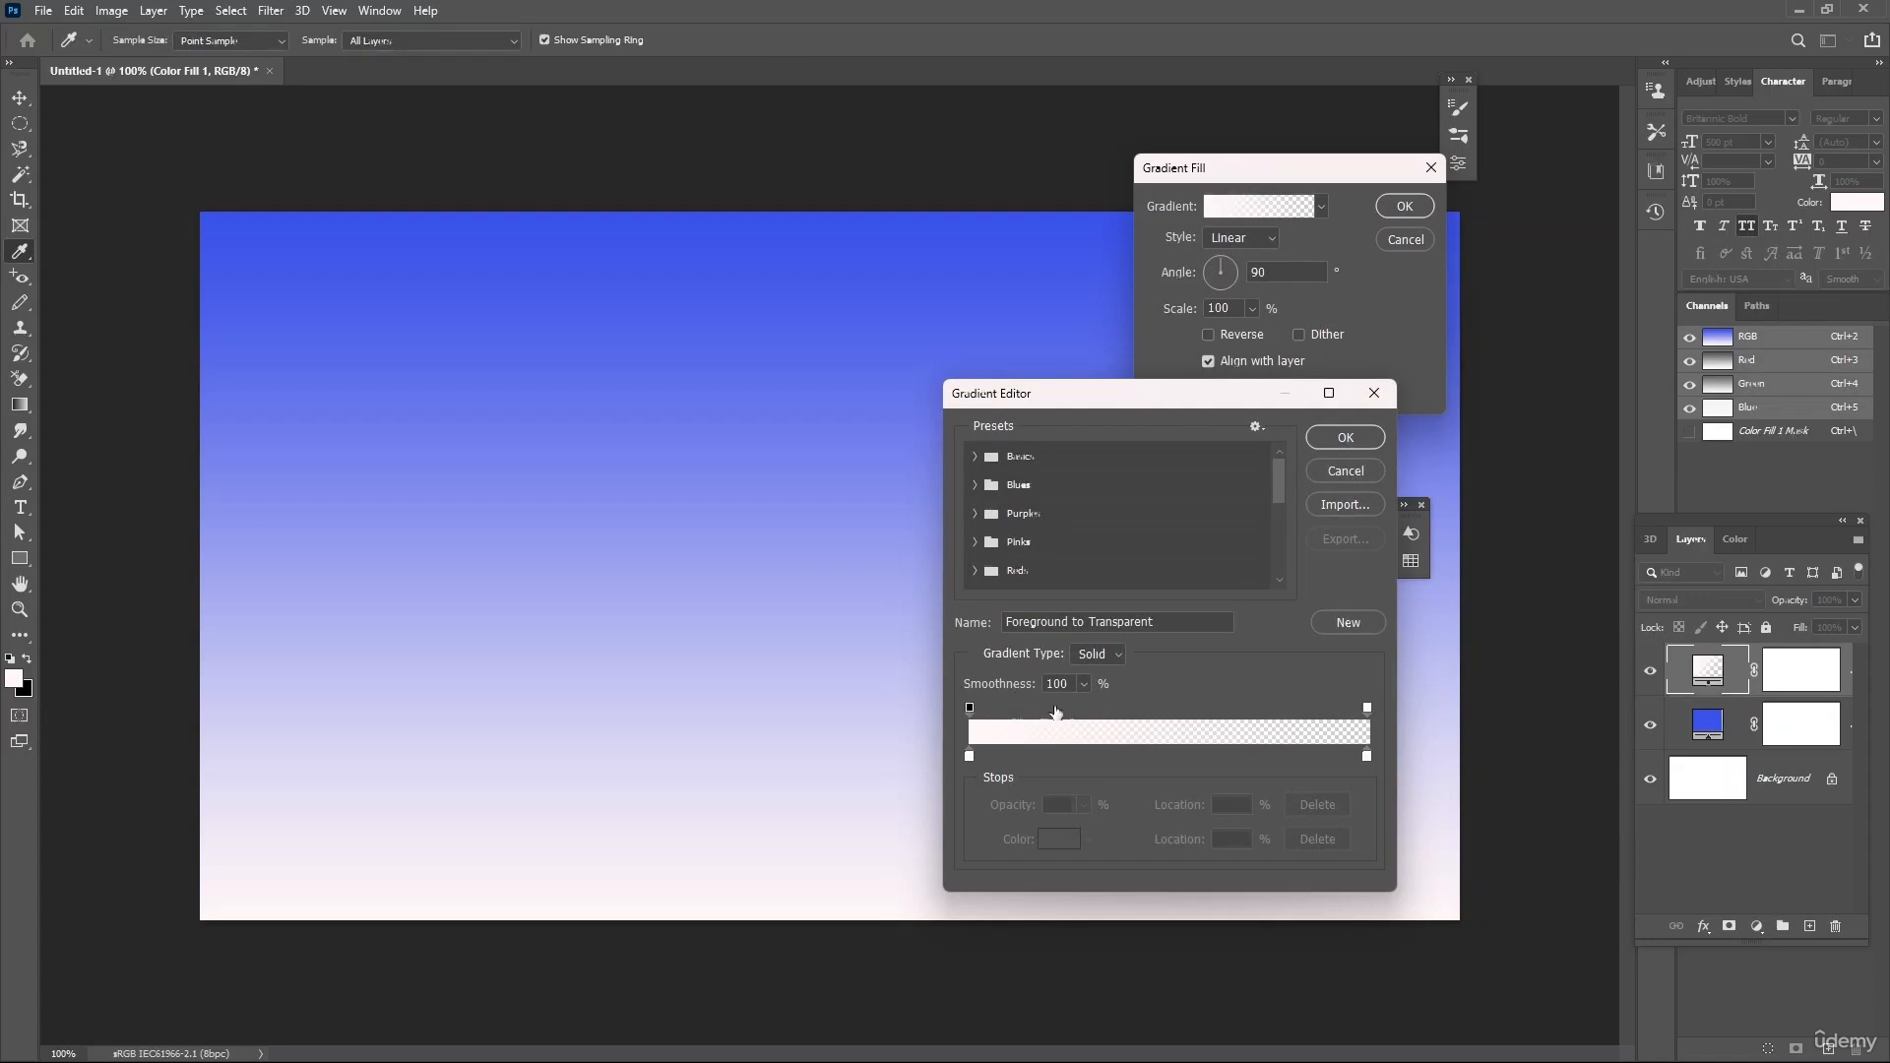
pyautogui.click(1374, 390)
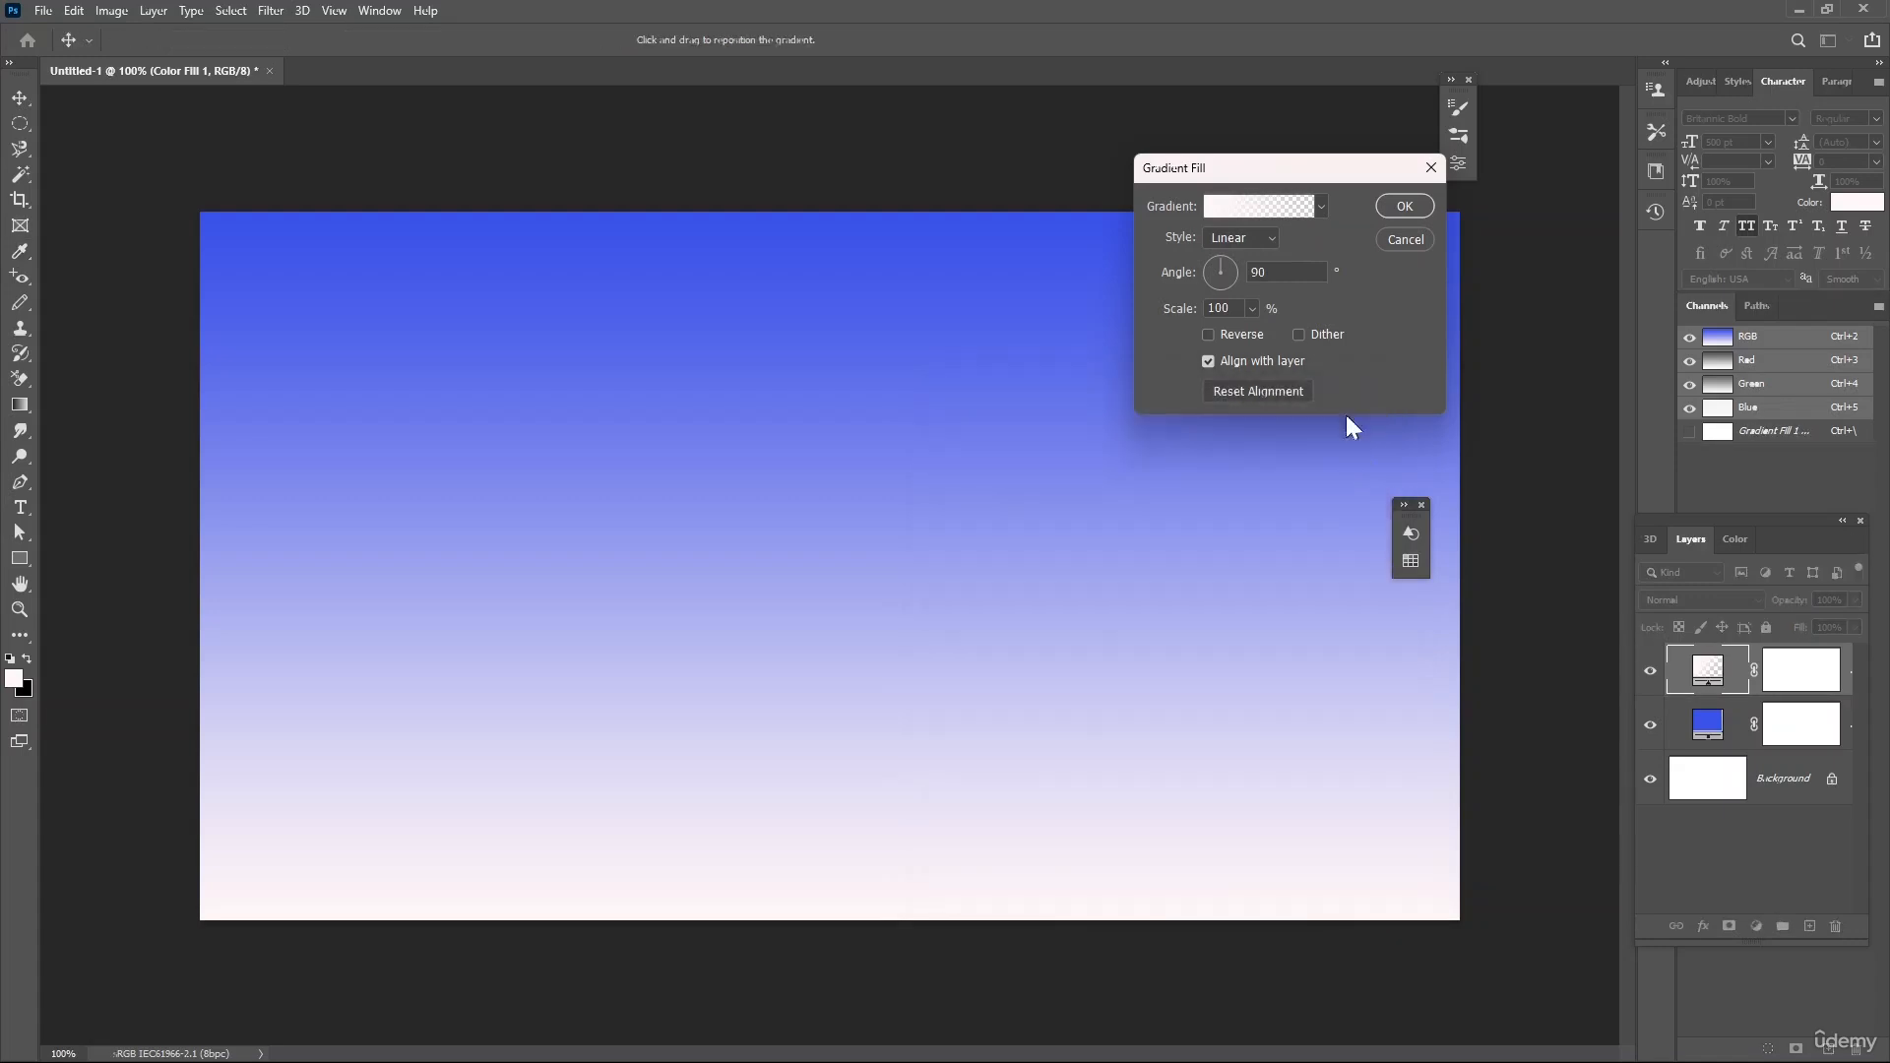
pyautogui.click(1406, 204)
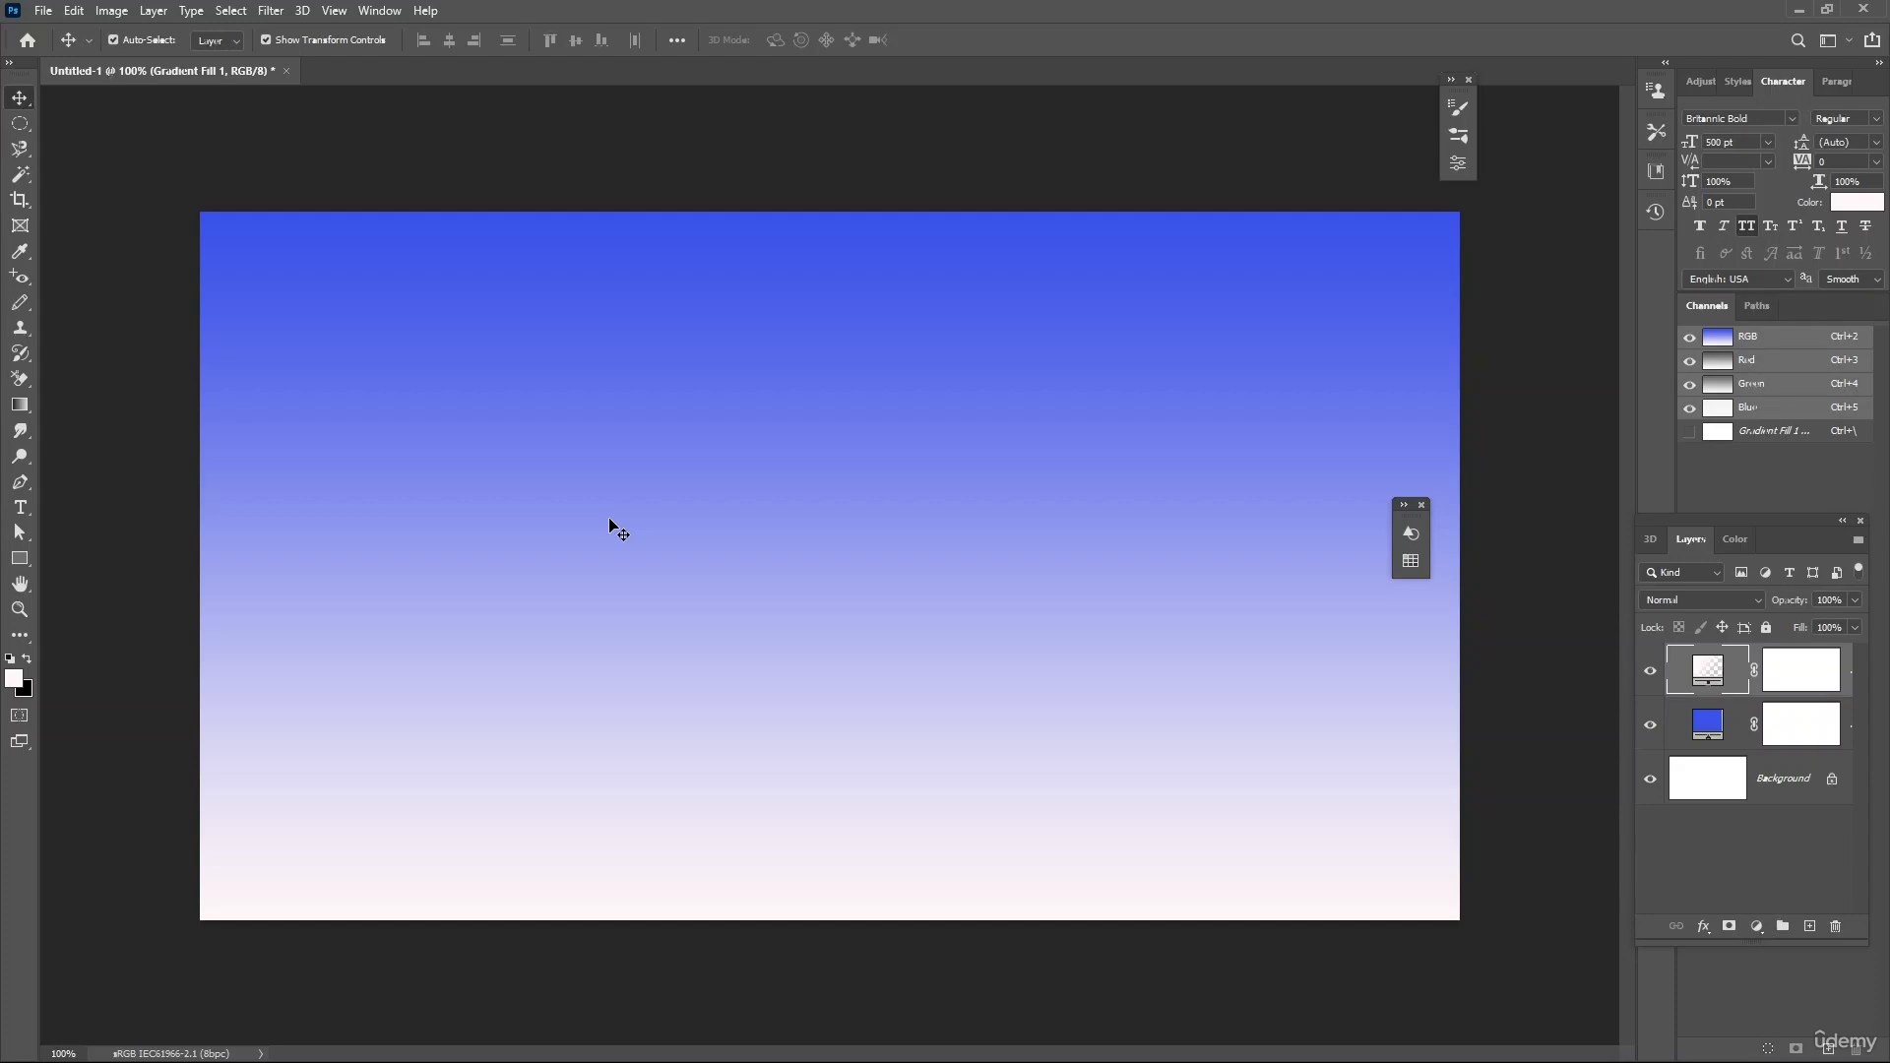
# - Place the image "WhatsApp Image 2023-12-08 at 4.53.57 PM" from Downloads as an embedded layer above the gradient
pyautogui.click(45, 17)
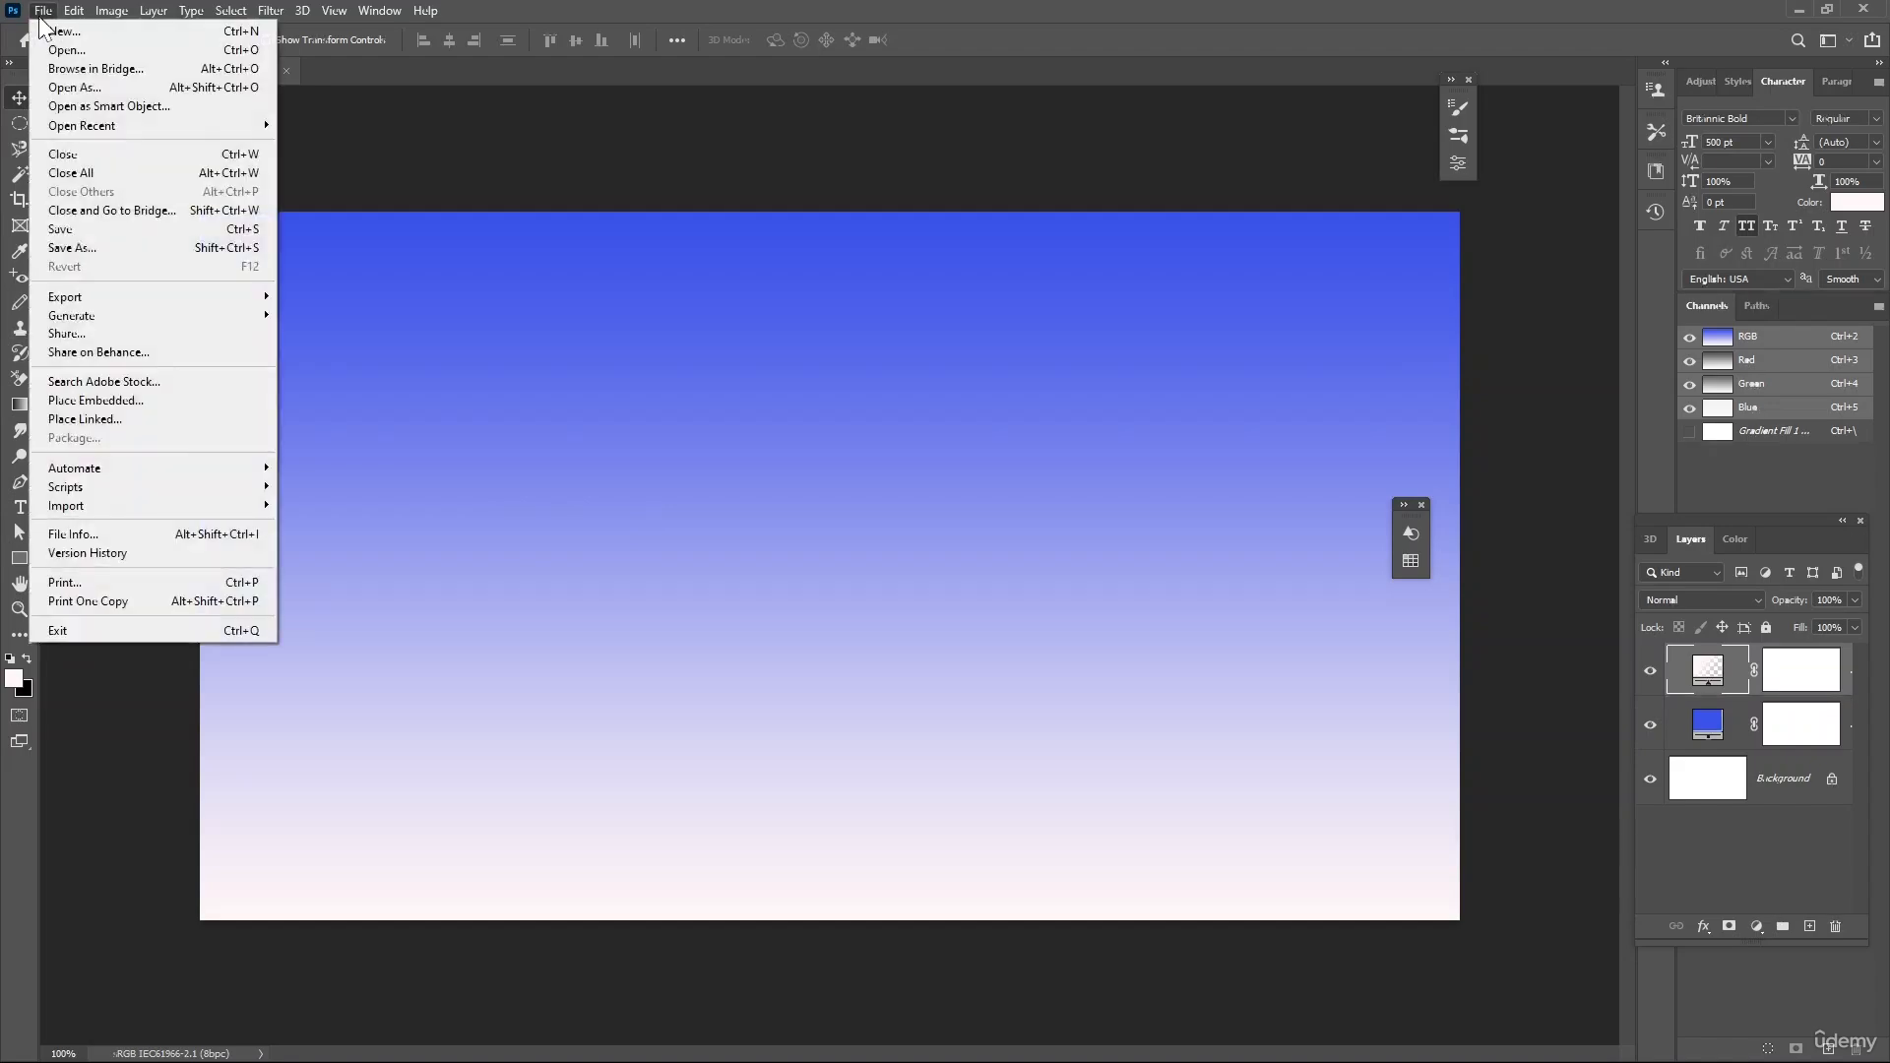
pyautogui.click(127, 404)
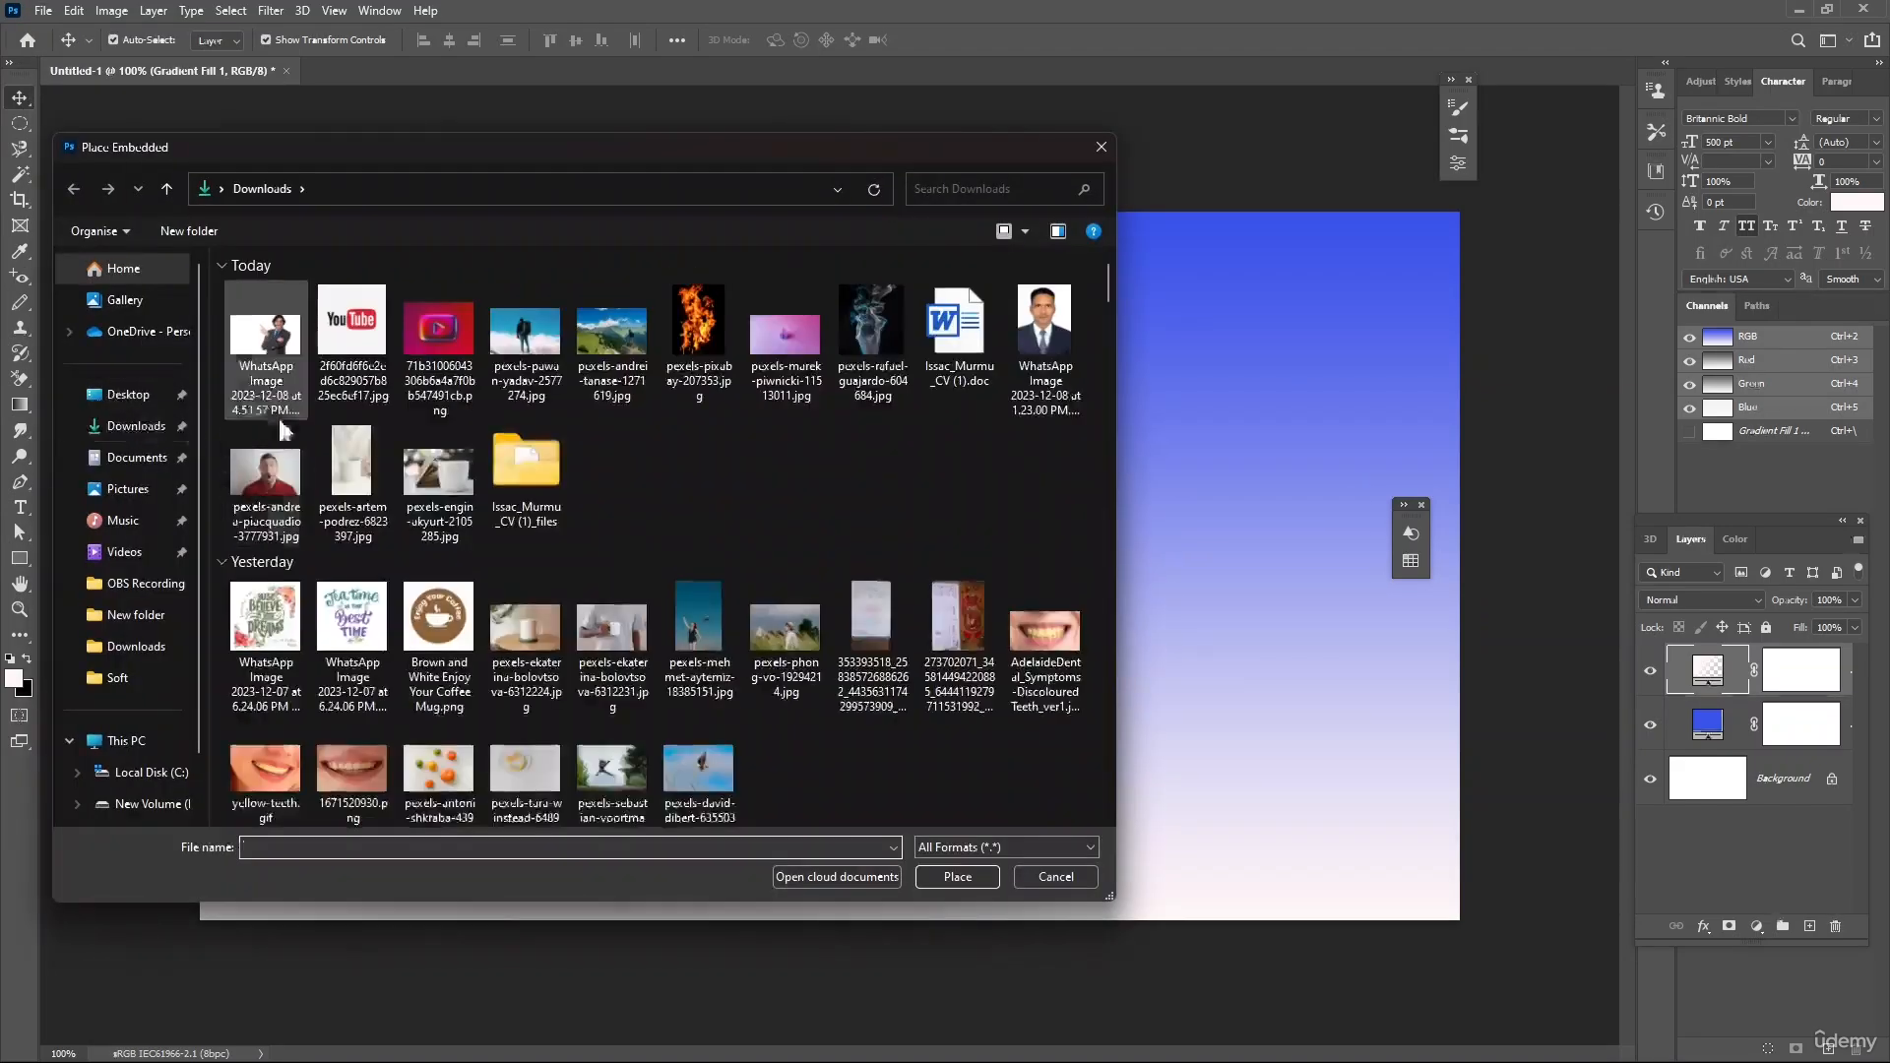
pyautogui.click(260, 362)
pyautogui.click(944, 872)
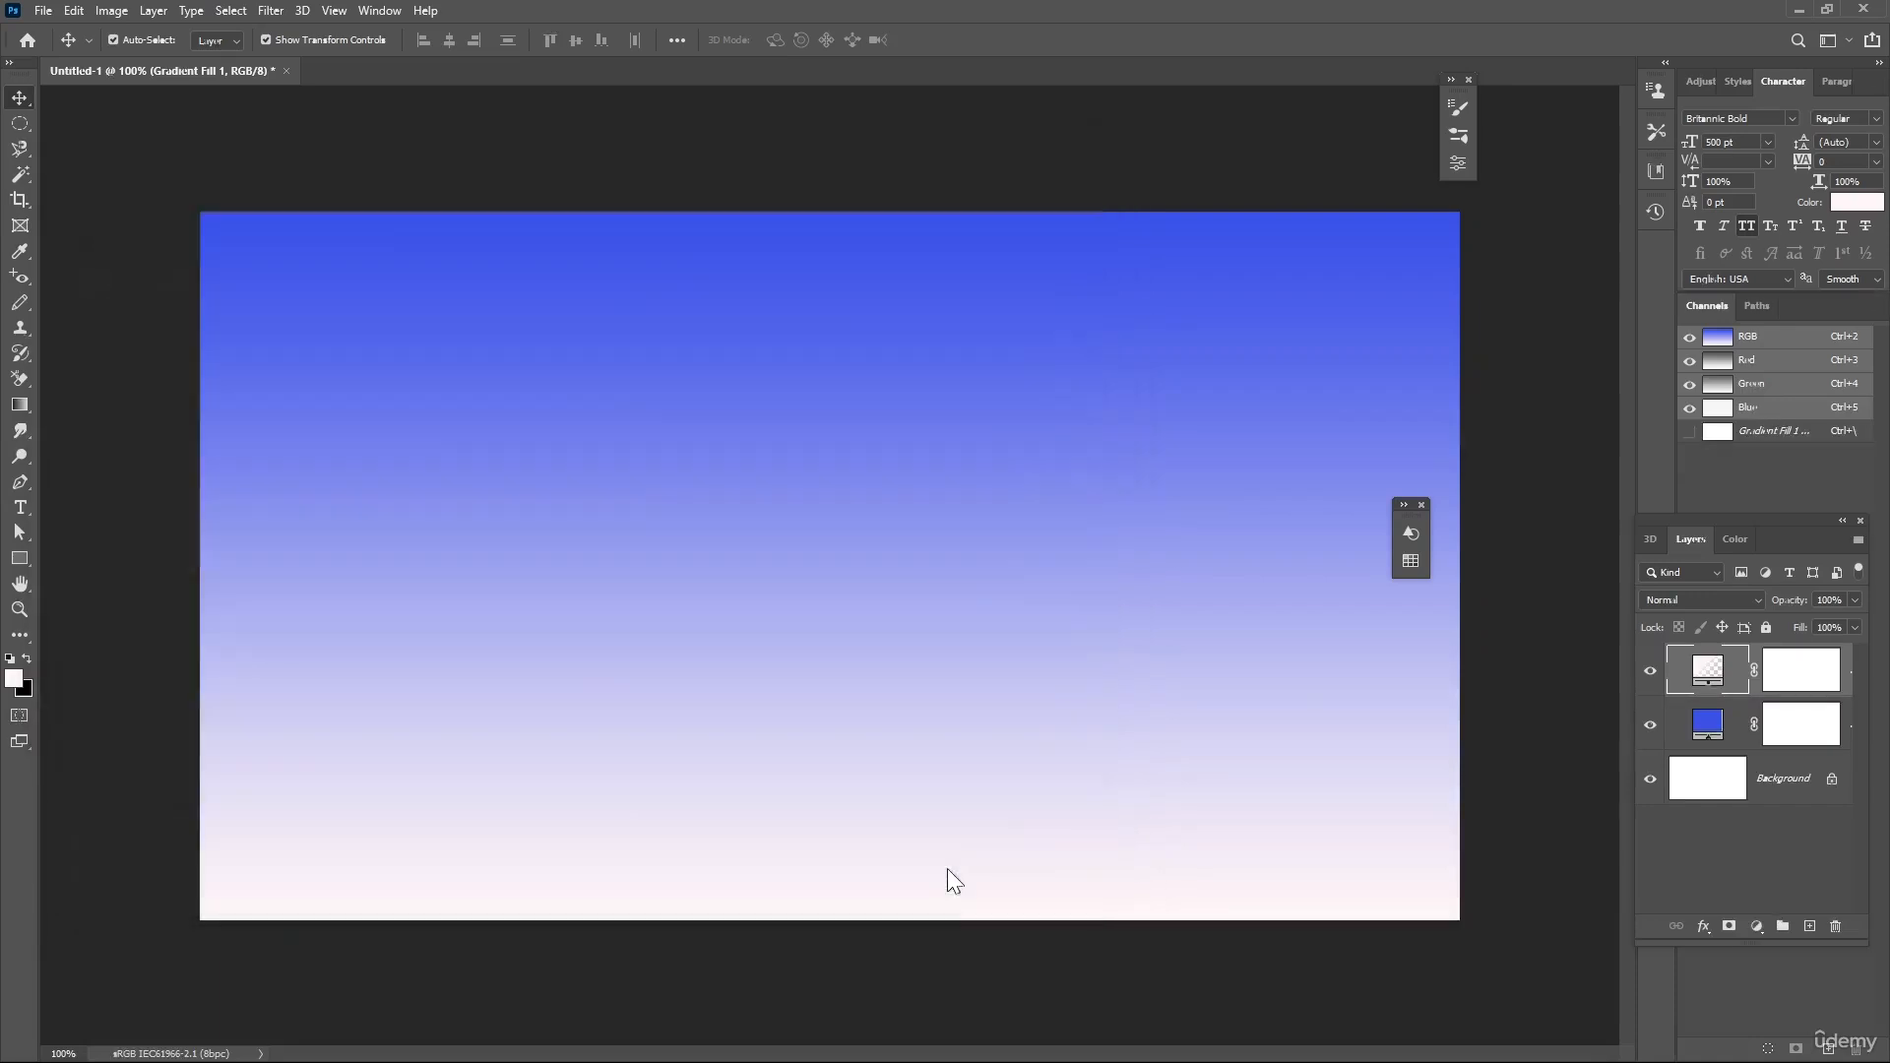
# - Scale the placed photo to about 1302 x 733 px so it covers the canvas, and commit the transformation
pyautogui.moveTo(727, 475); pyautogui.dragTo(603, 495)
pyautogui.moveTo(831, 469); pyautogui.dragTo(922, 461)
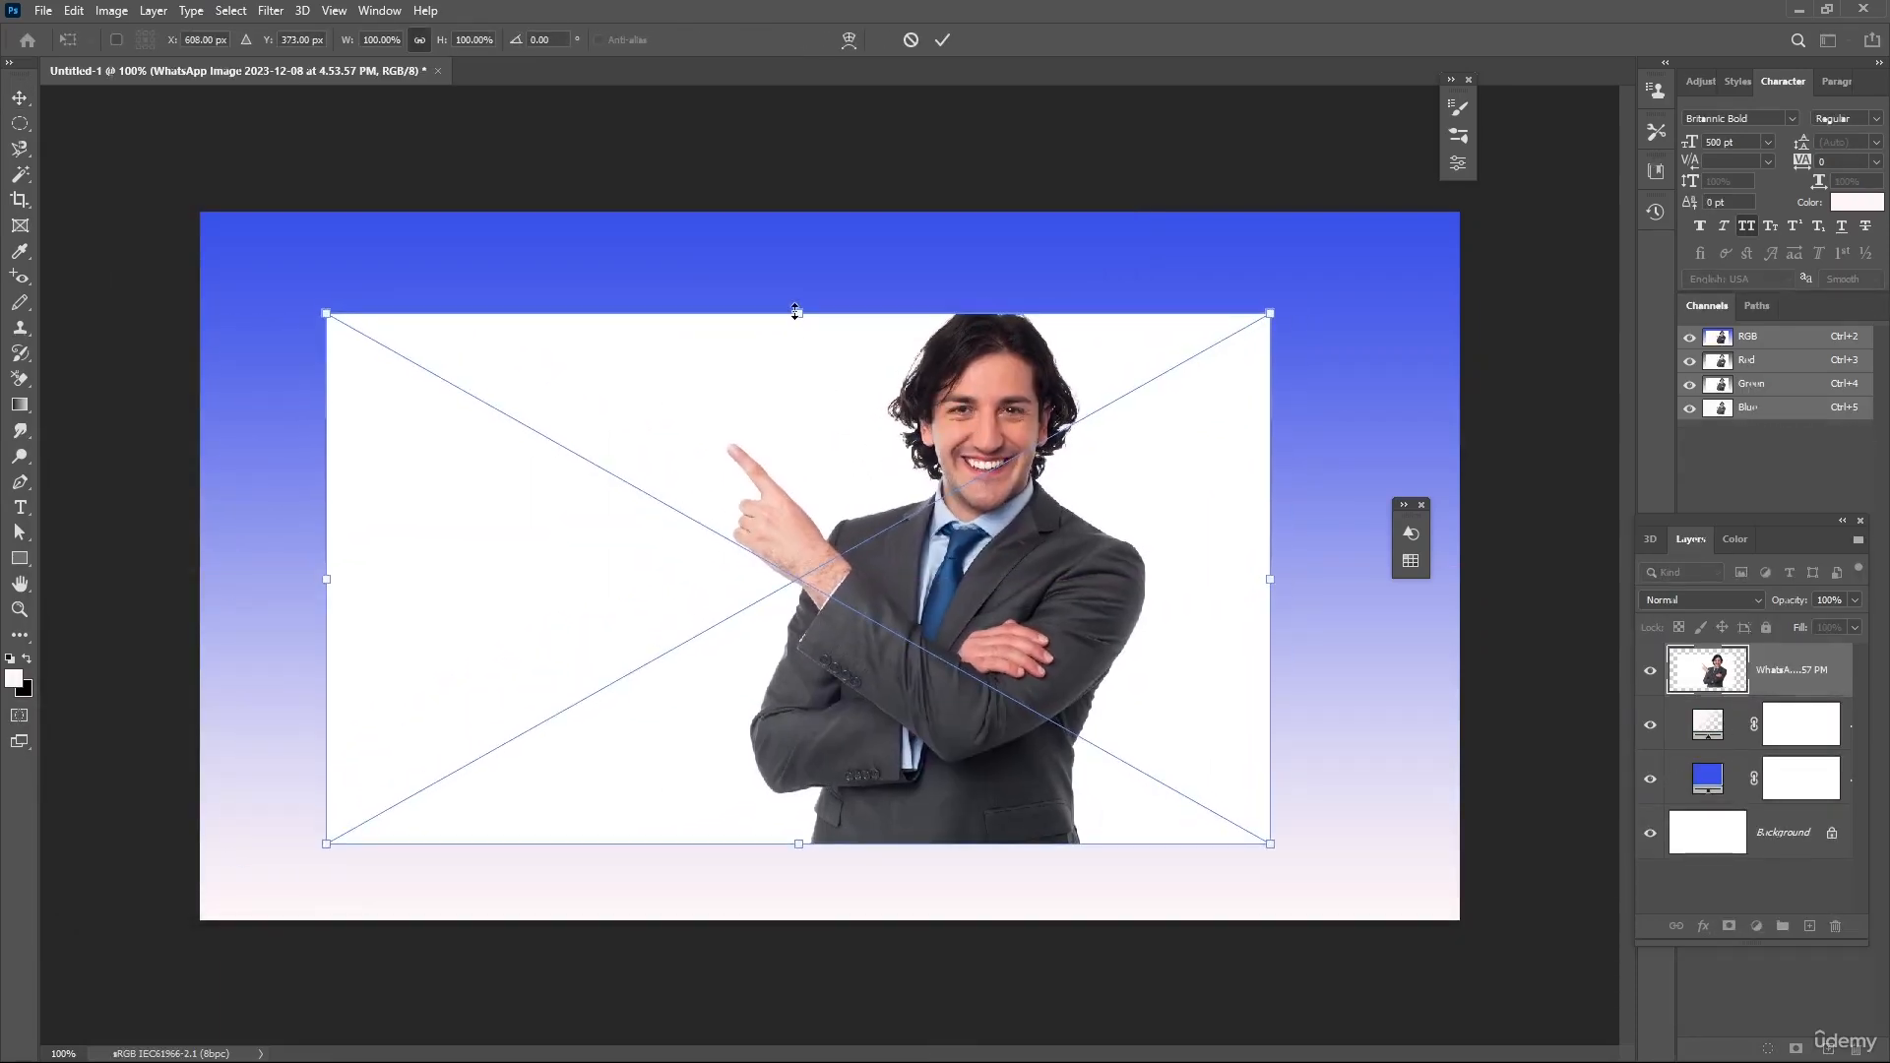
pyautogui.moveTo(798, 313); pyautogui.dragTo(768, 214)
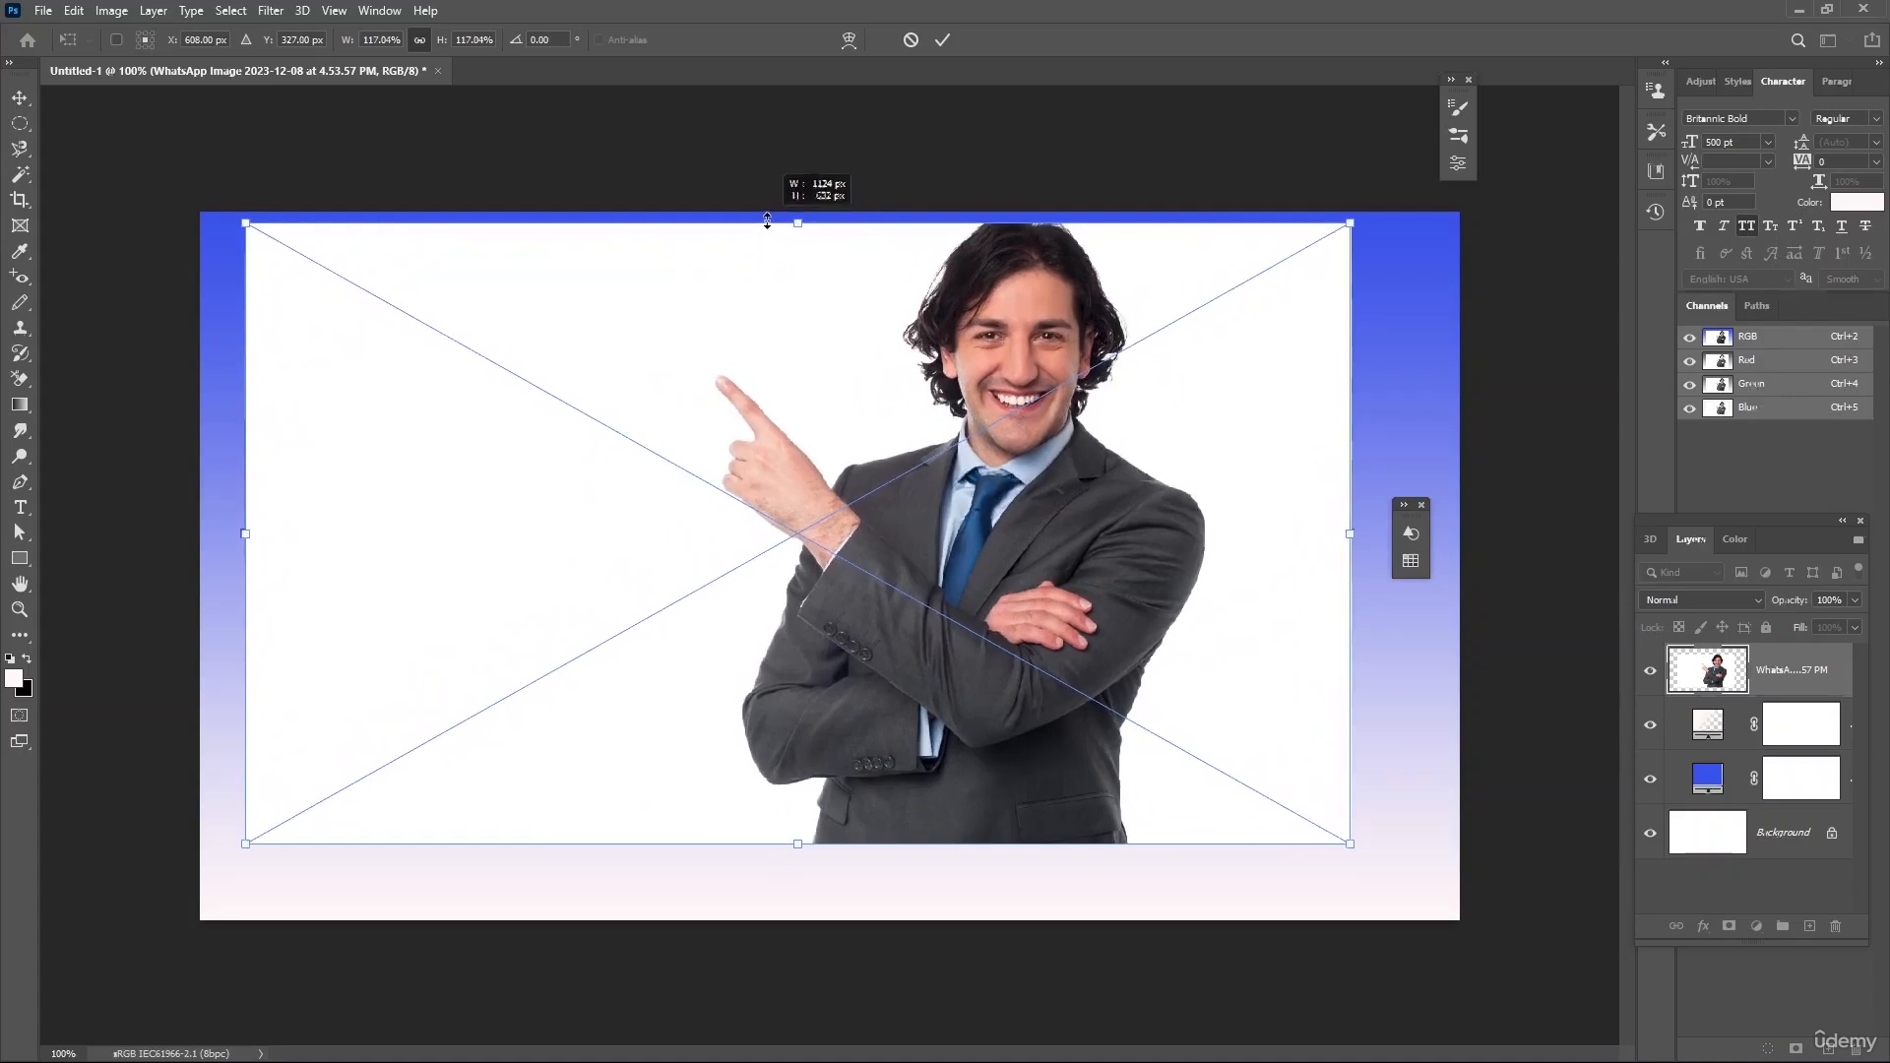
pyautogui.moveTo(797, 844); pyautogui.dragTo(797, 941)
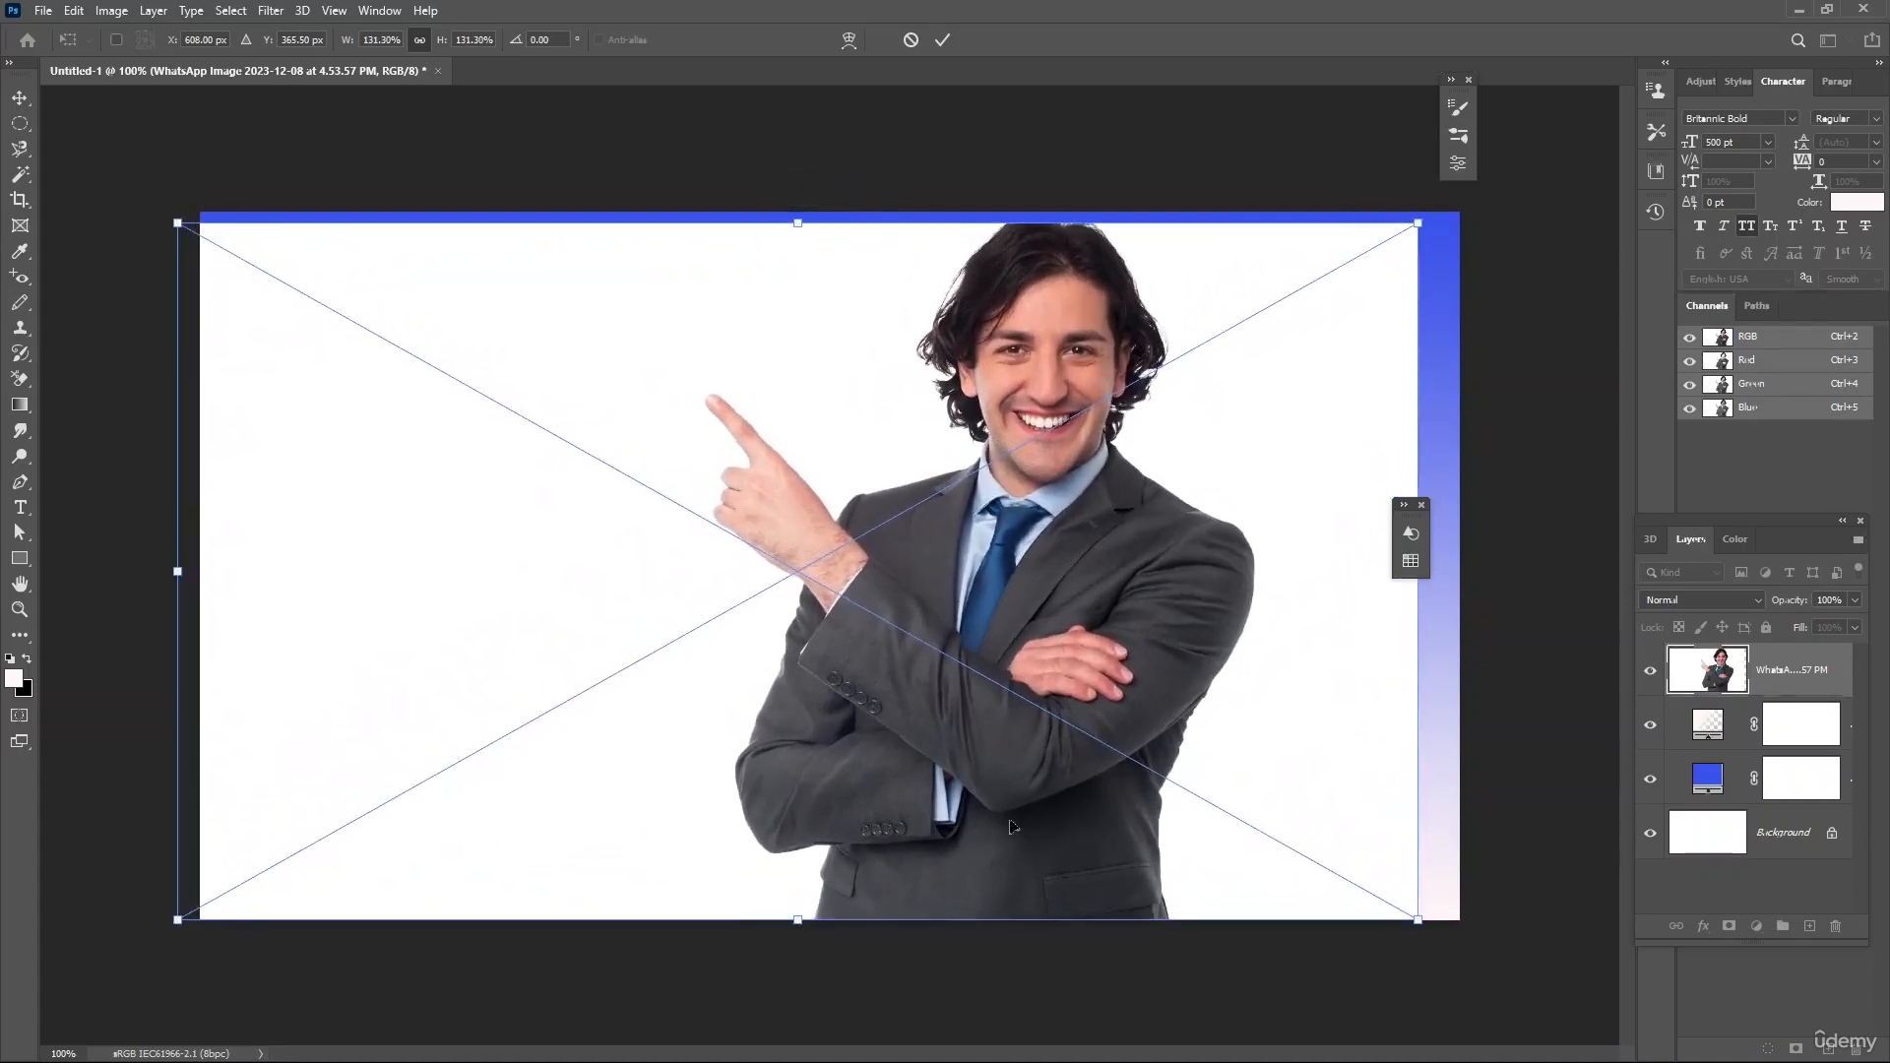
pyautogui.click(1421, 508)
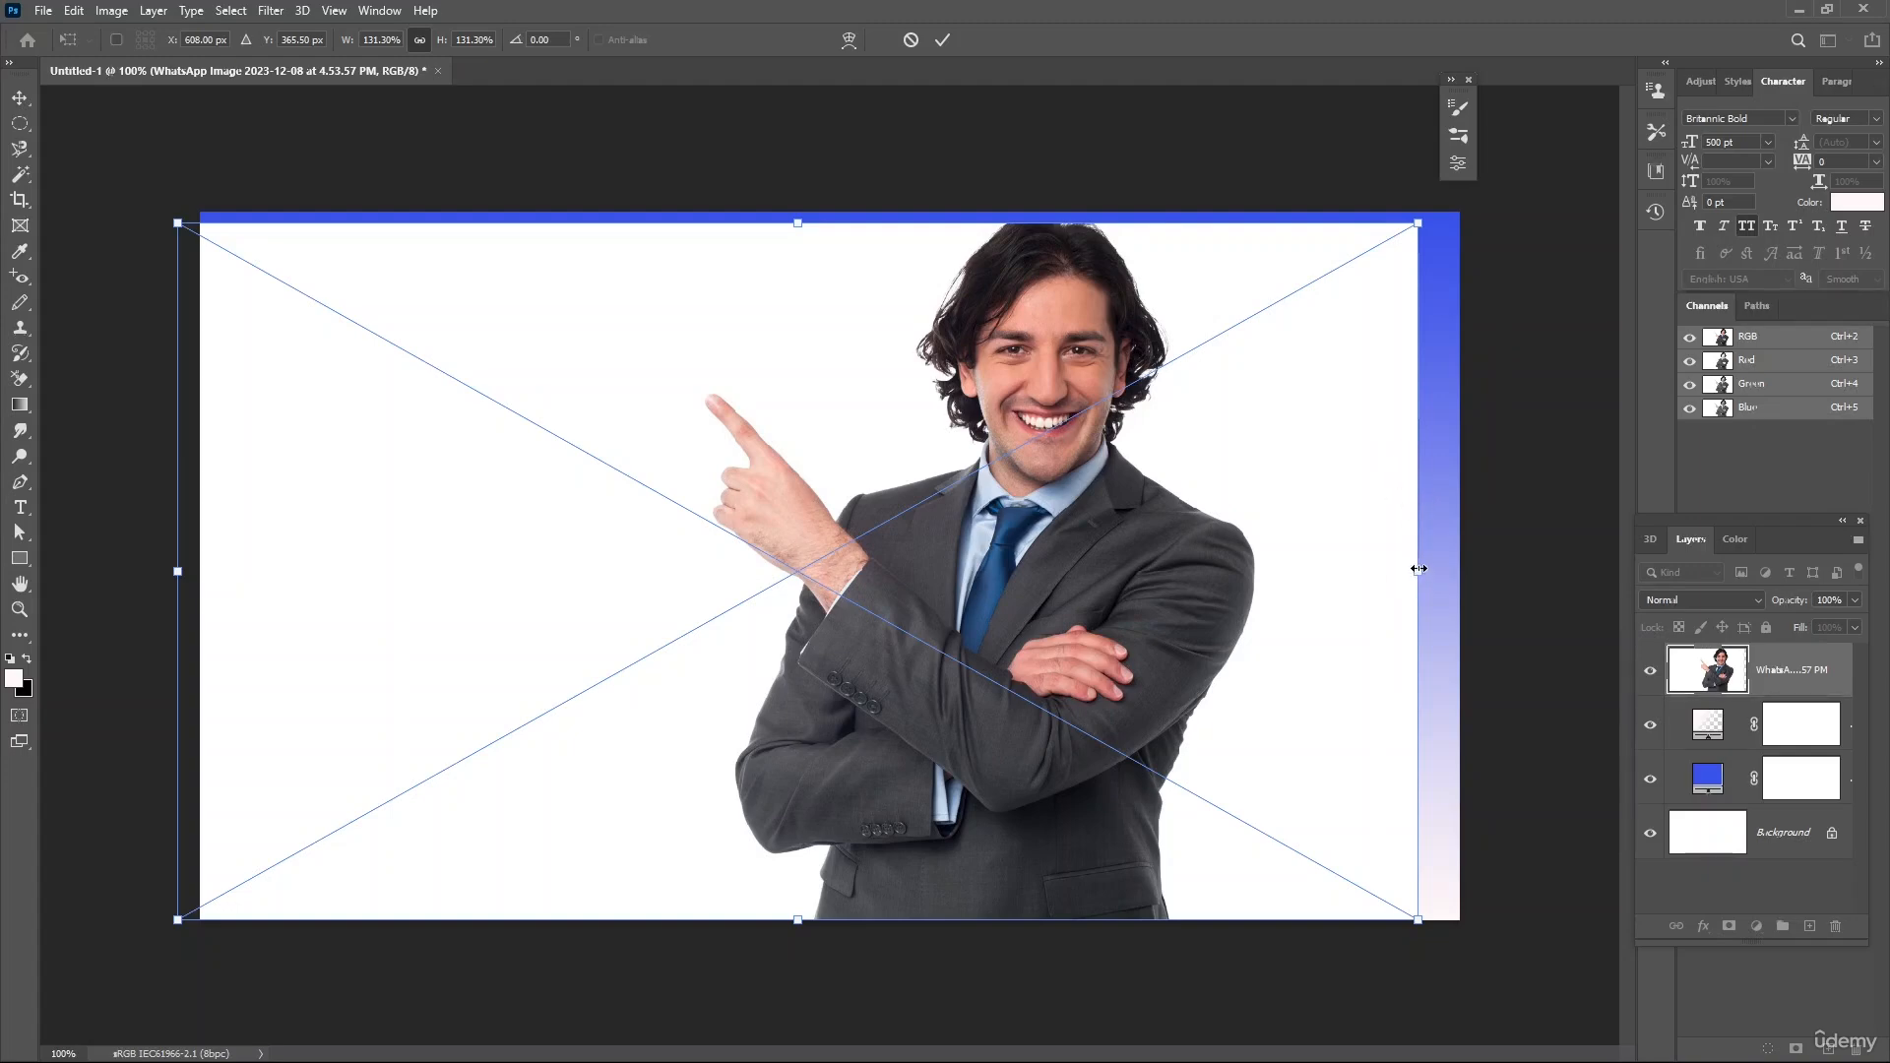
pyautogui.moveTo(1418, 572); pyautogui.dragTo(1457, 569)
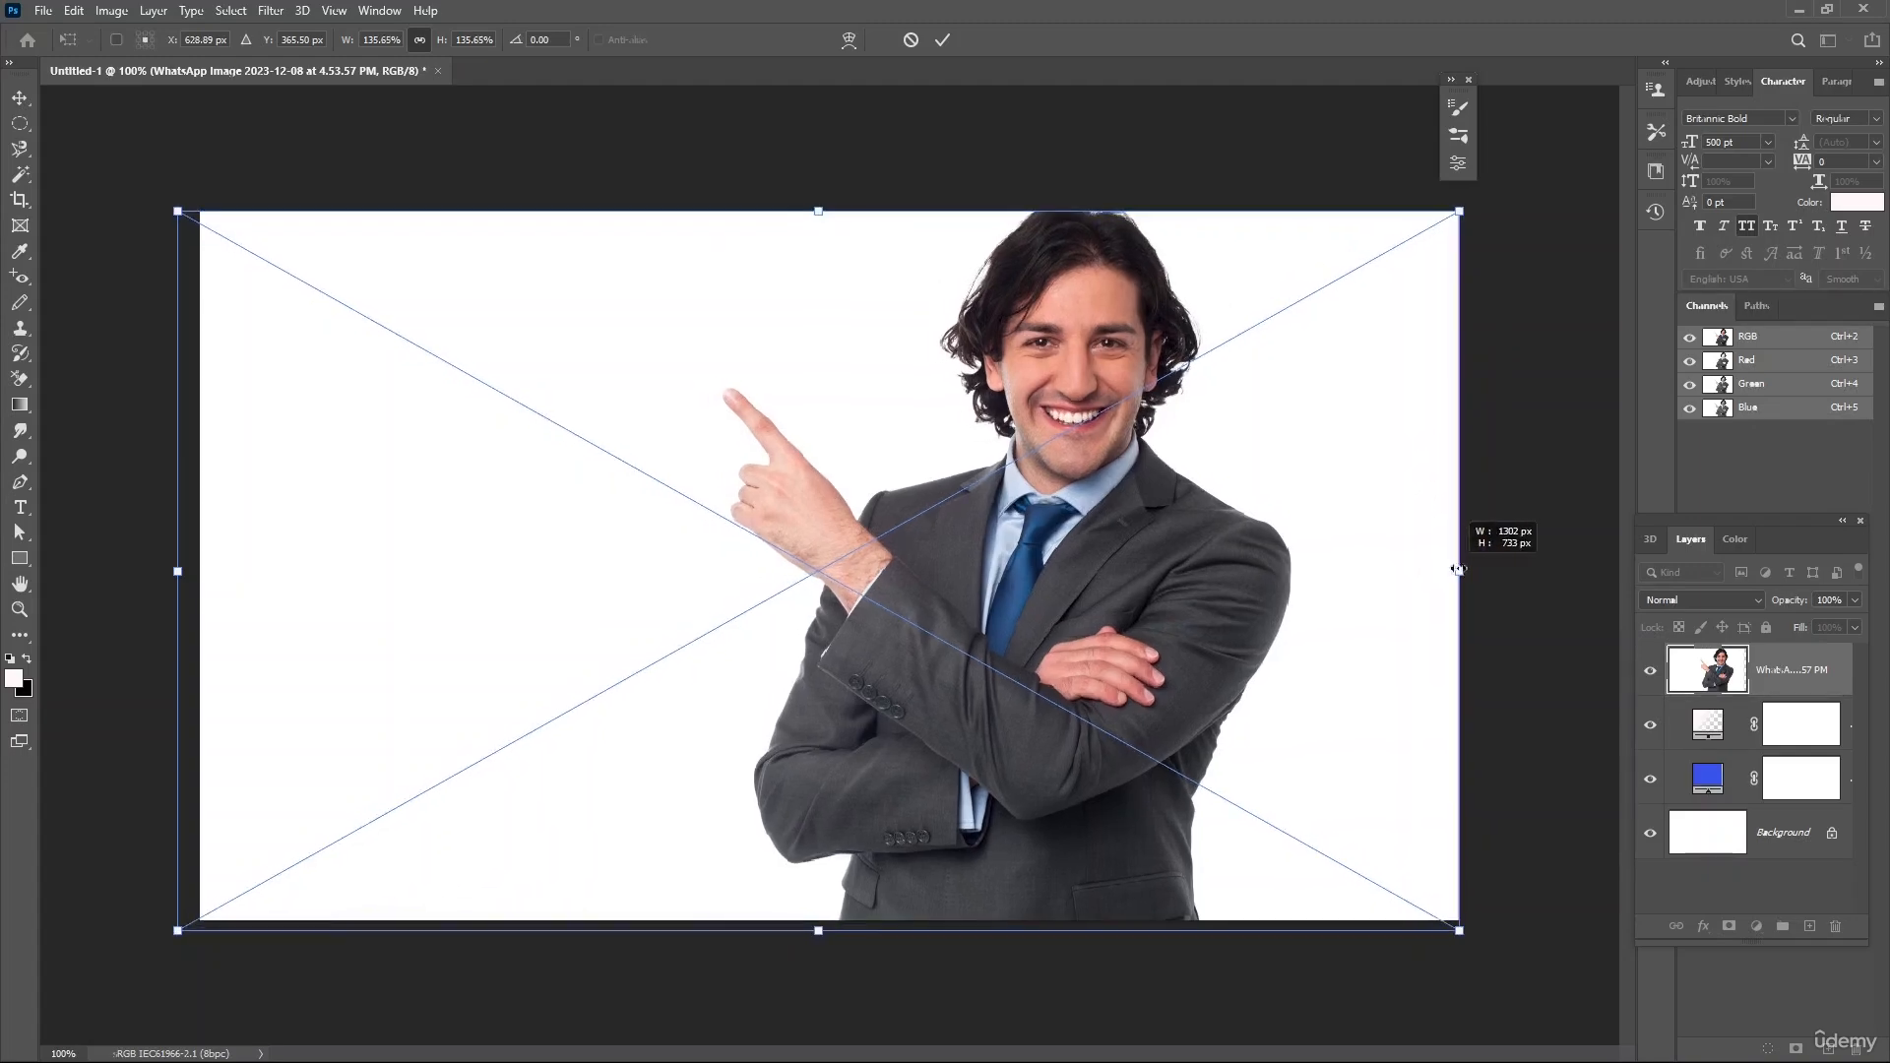
pyautogui.click(944, 39)
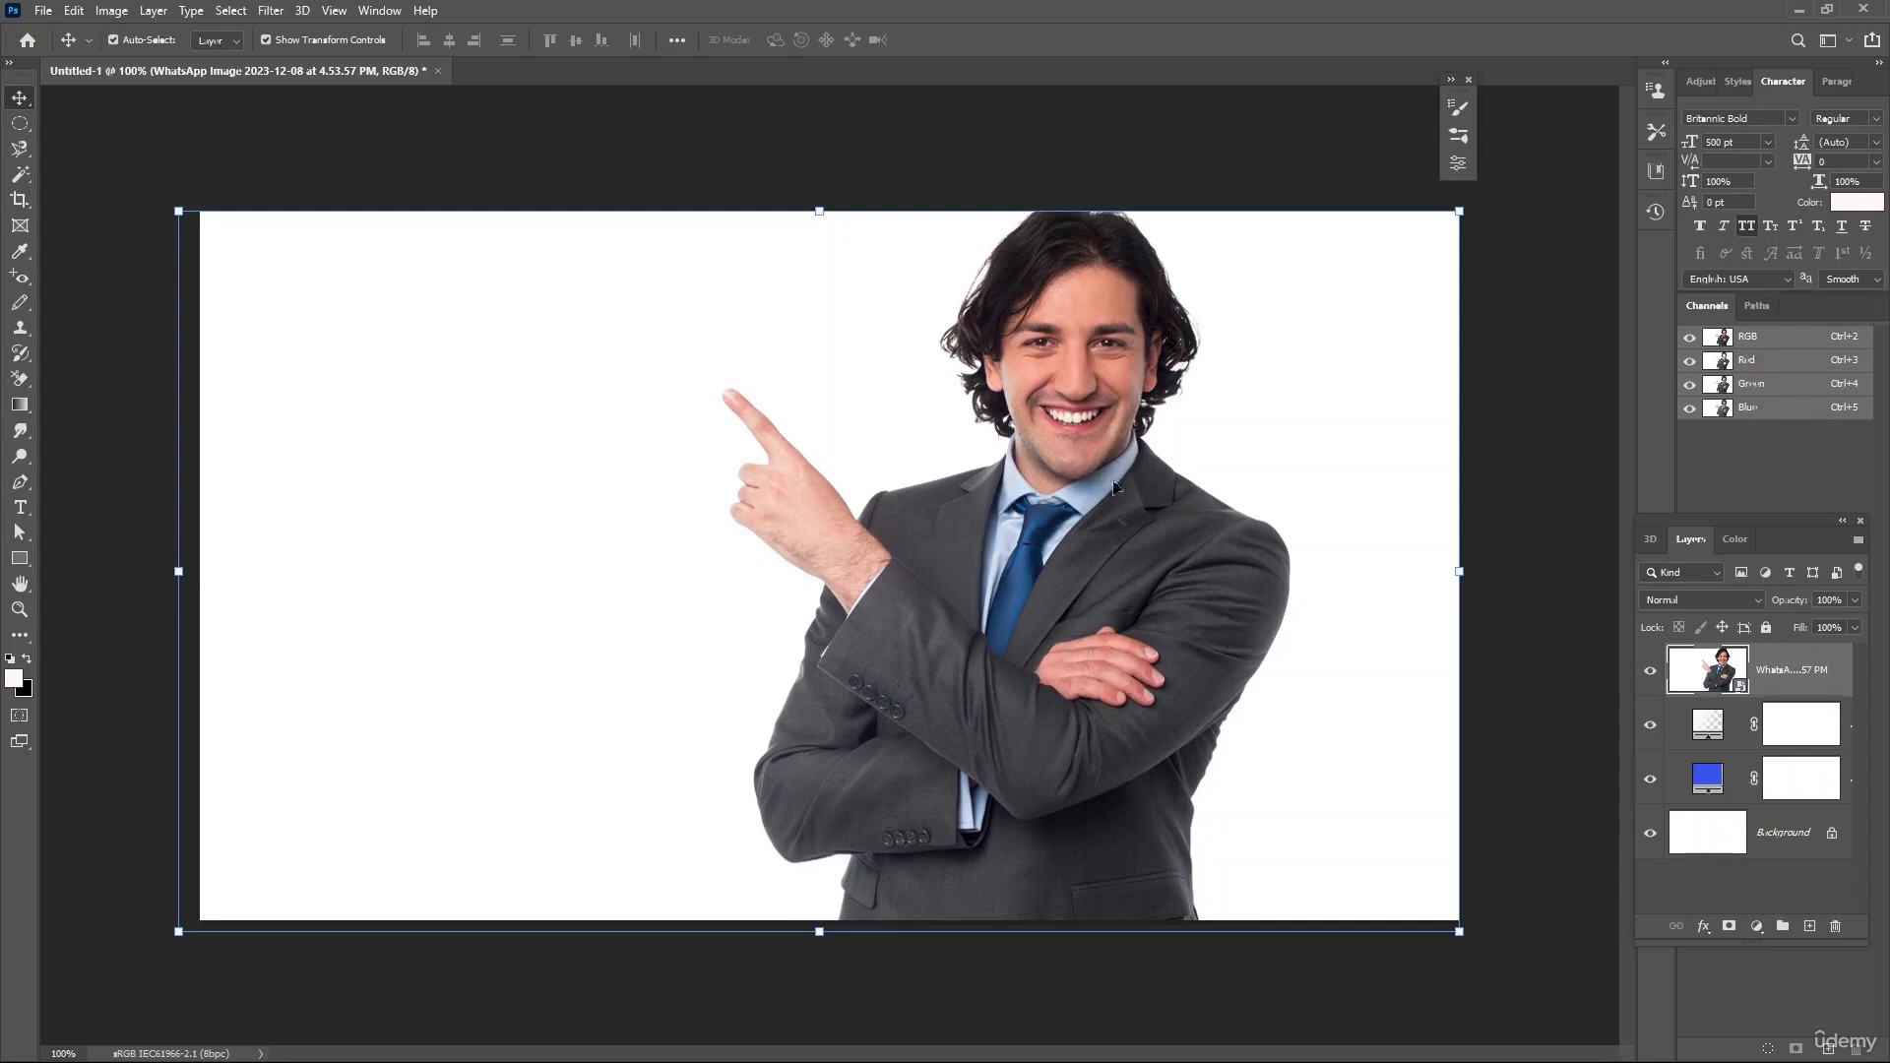
# - Open the photo smart object's contents, unlock its Background layer and remove the white background around the man
pyautogui.doubleClick(1709, 660)
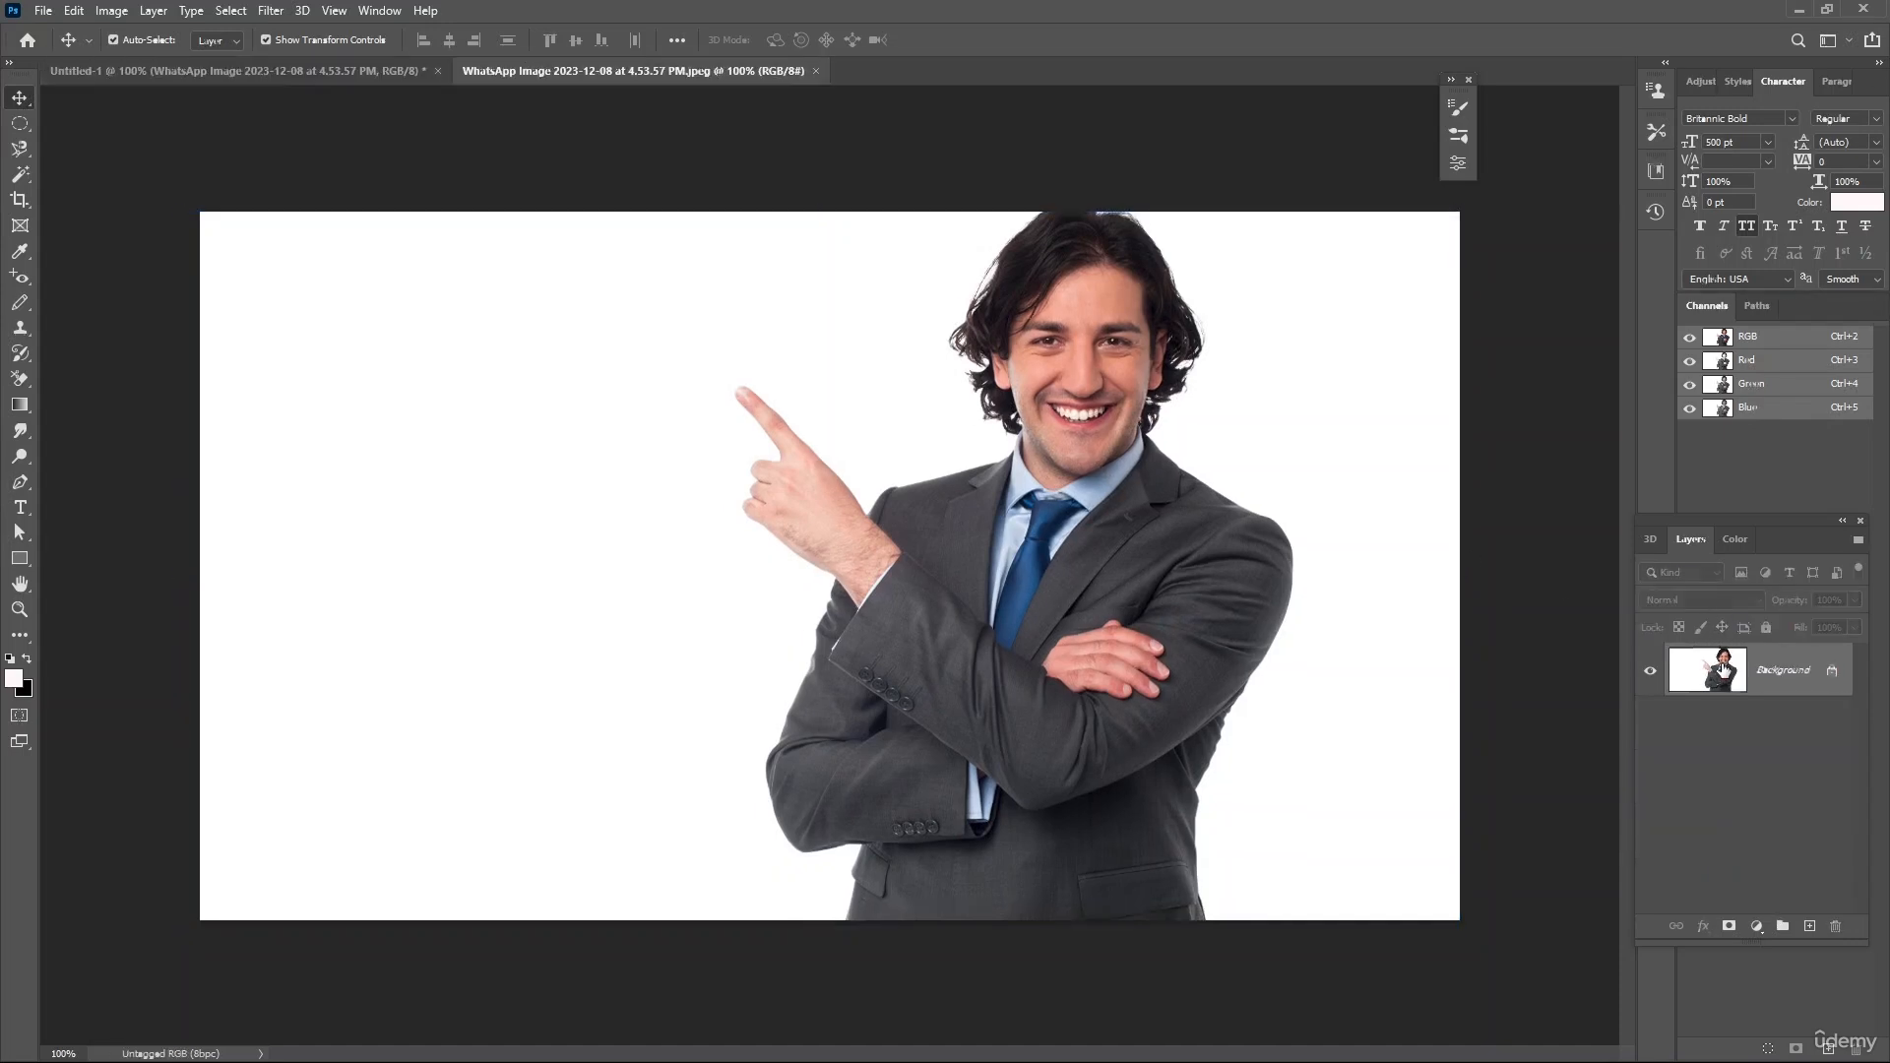
pyautogui.click(1832, 671)
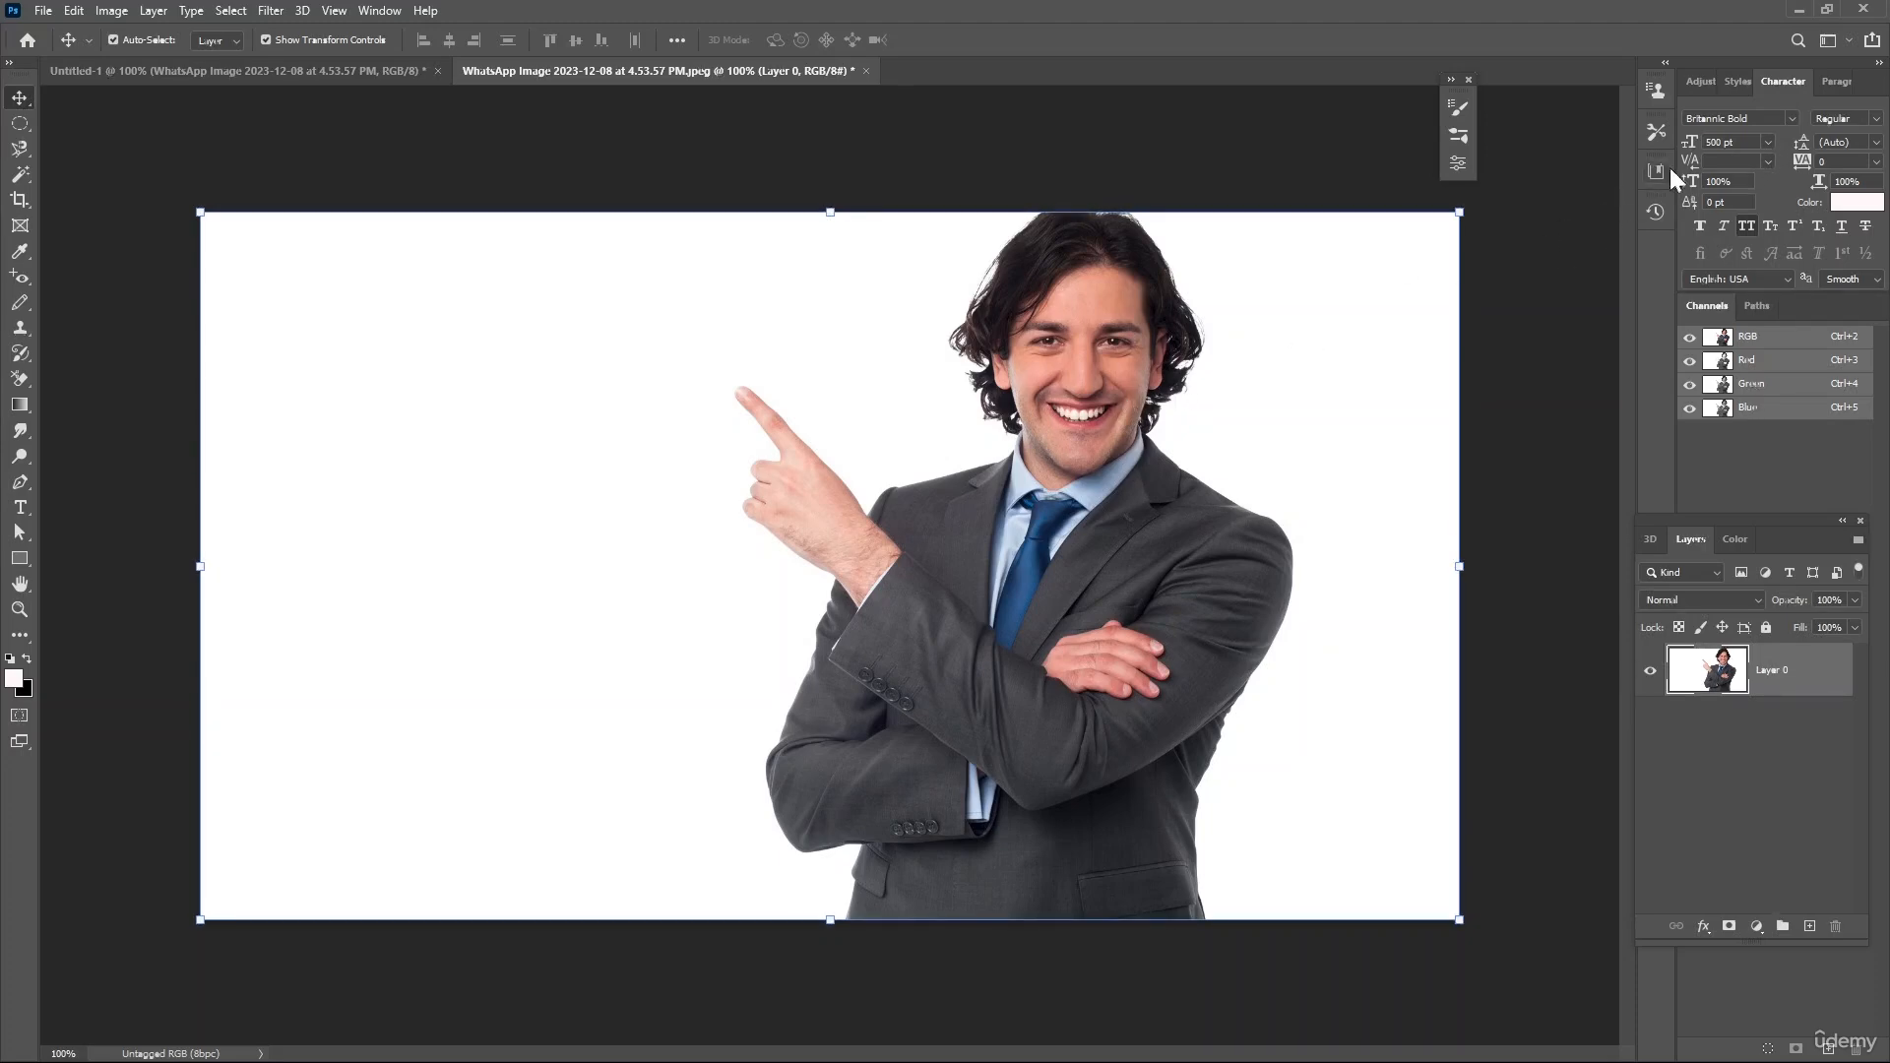
pyautogui.click(1451, 80)
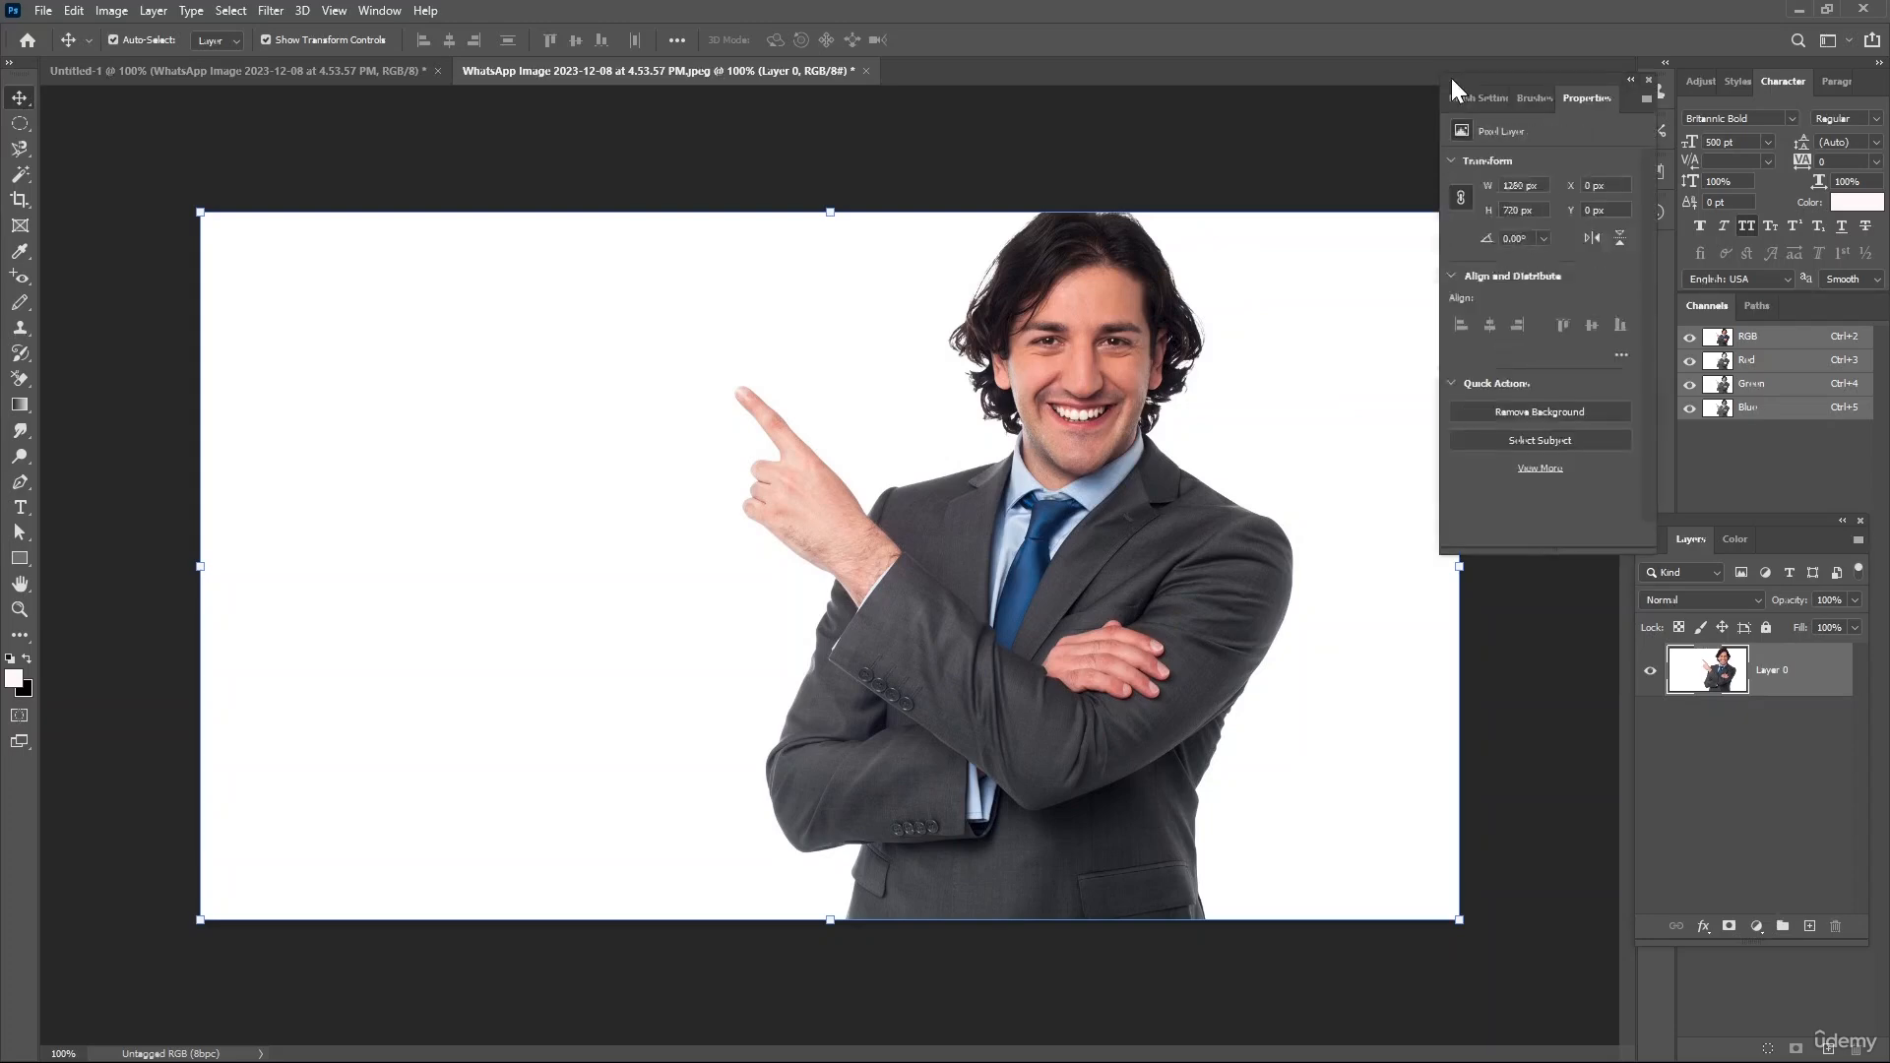
pyautogui.click(1532, 409)
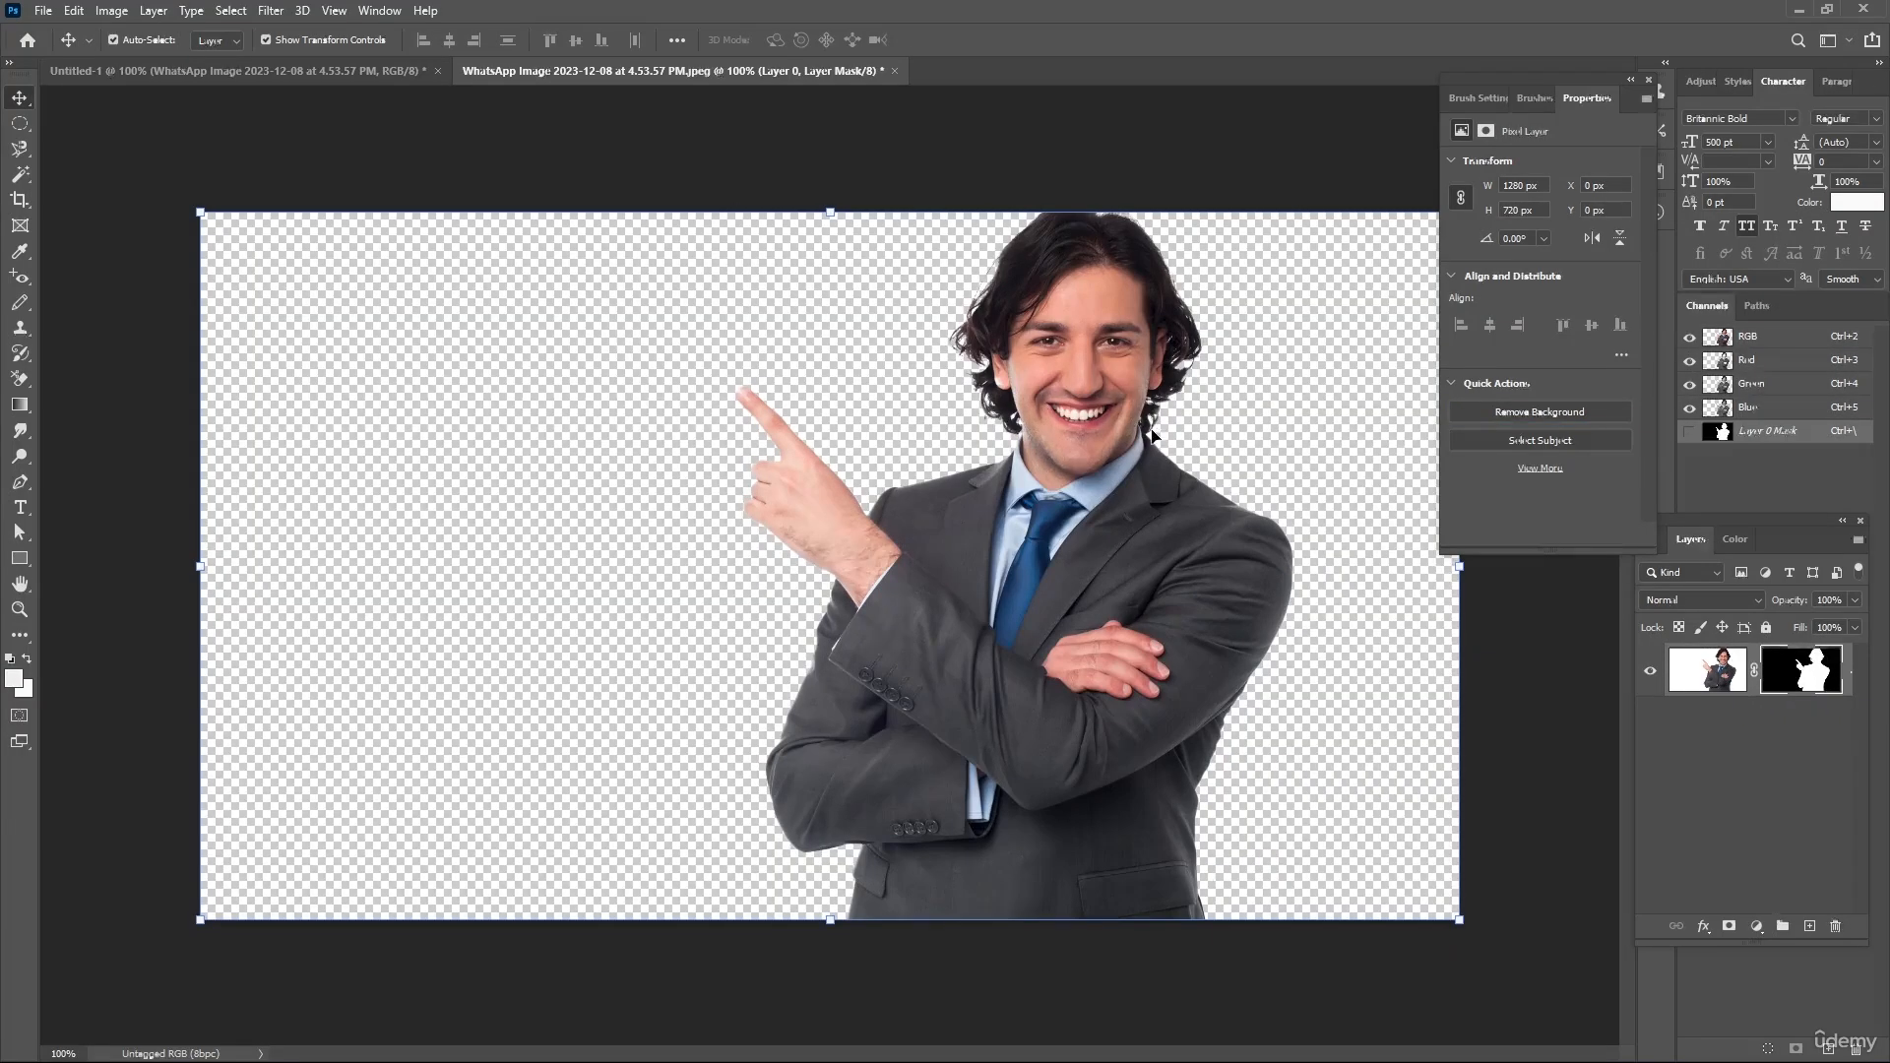
# - Replace the placed photo in Untitled-1 with the masked cutout of the man, positioned at X 210 px and Y 0 px
pyautogui.moveTo(1103, 538); pyautogui.dragTo(515, 511)
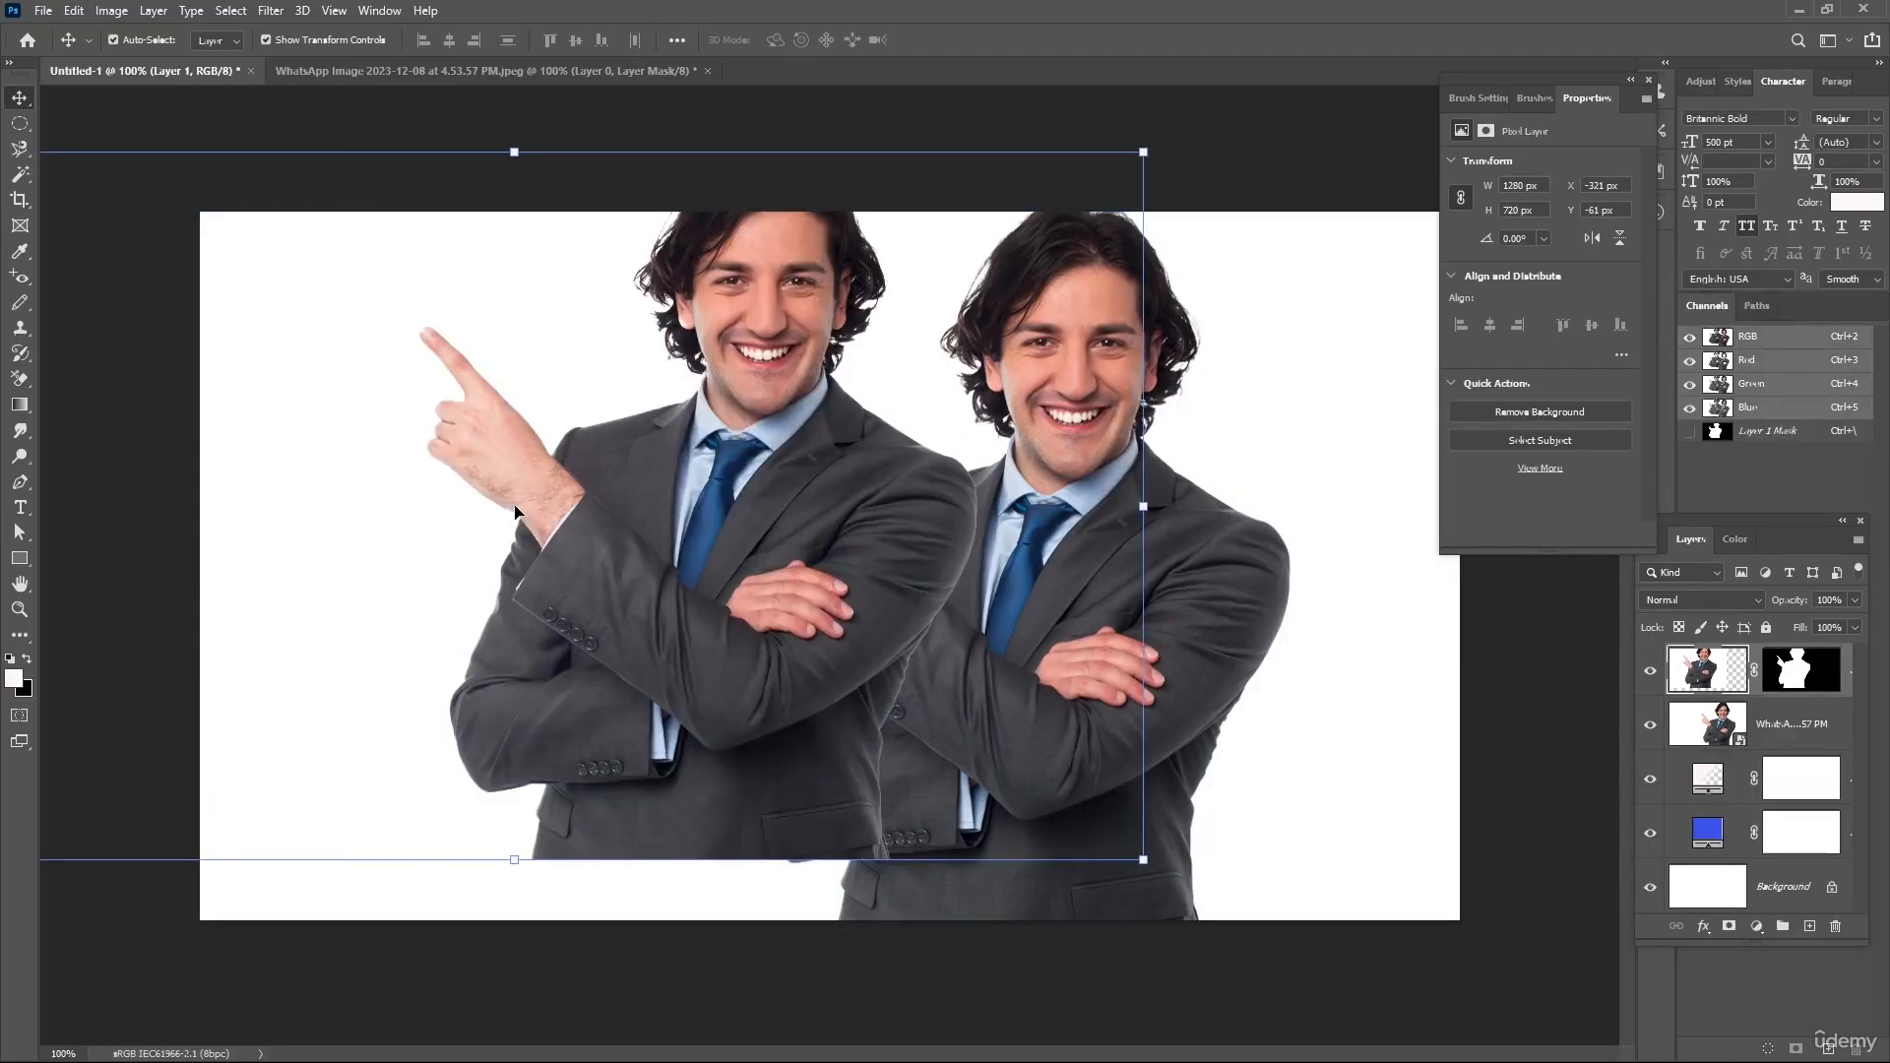
pyautogui.click(1195, 589)
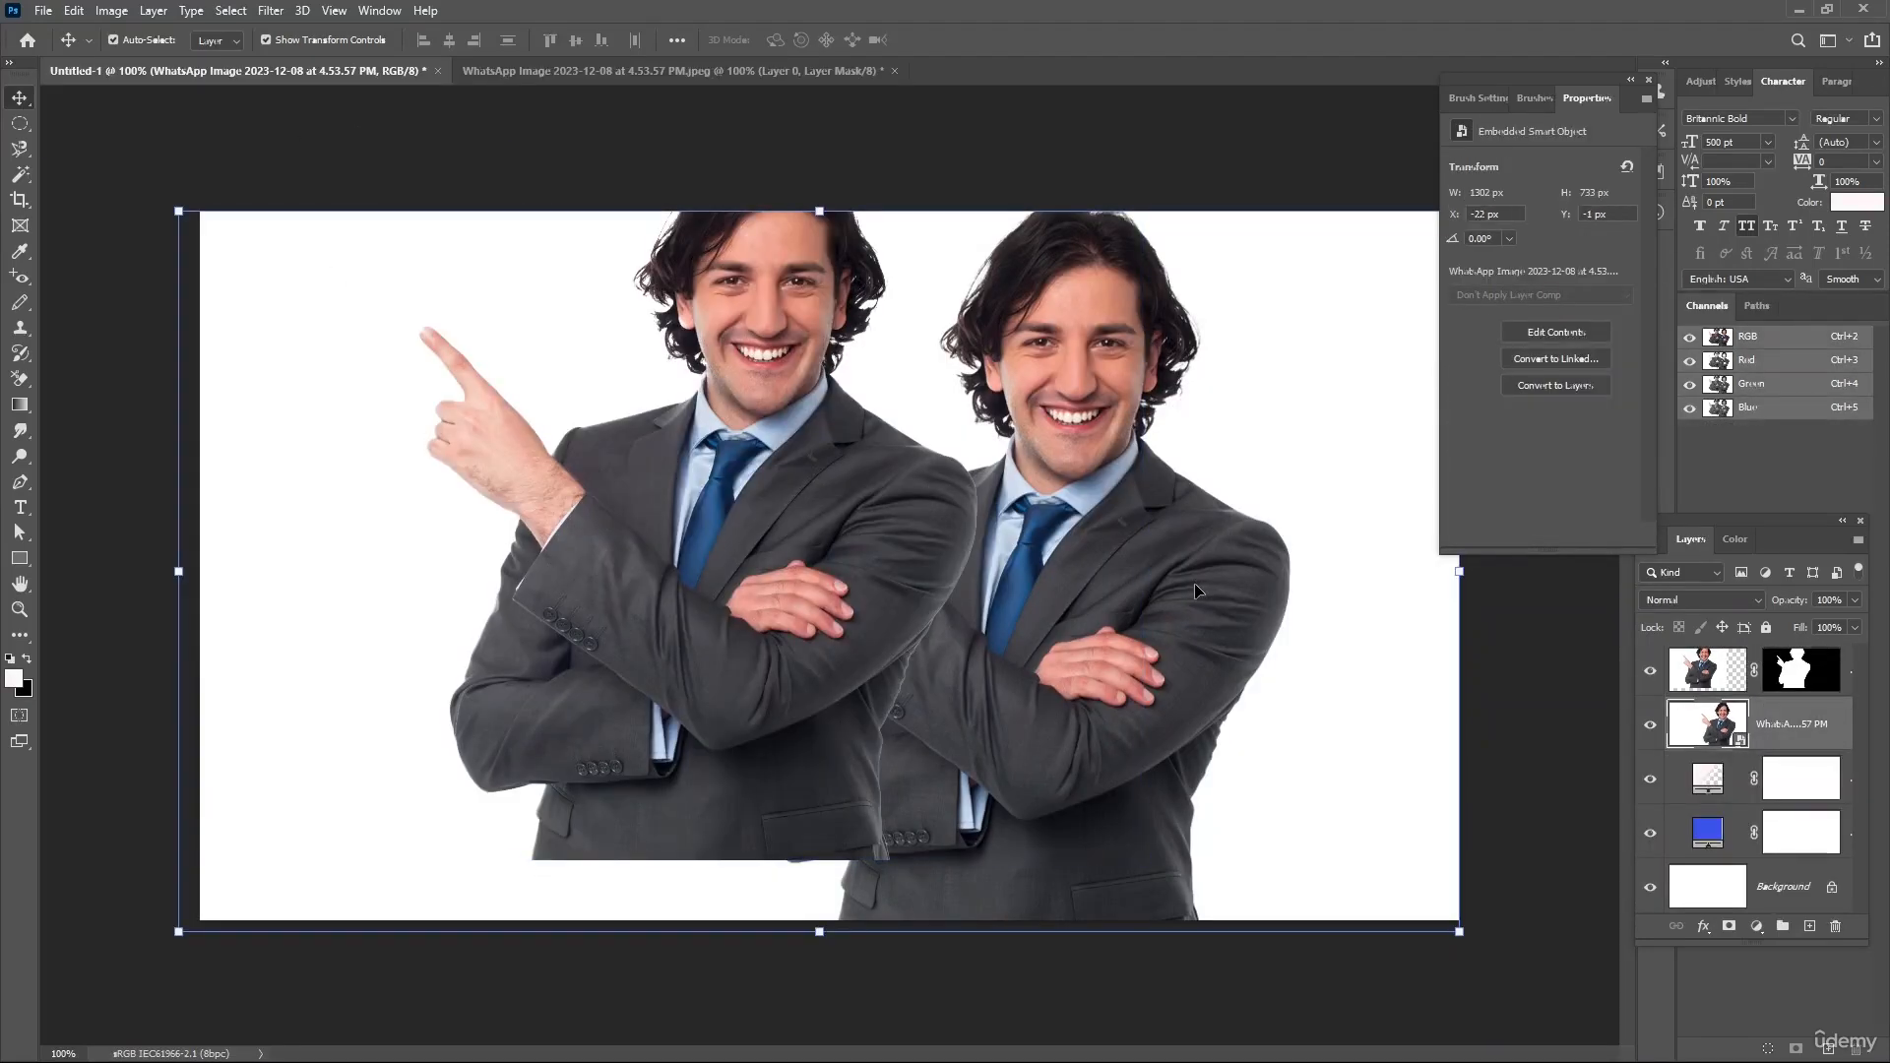
pyautogui.press('Delete')
pyautogui.moveTo(927, 575); pyautogui.dragTo(1390, 629)
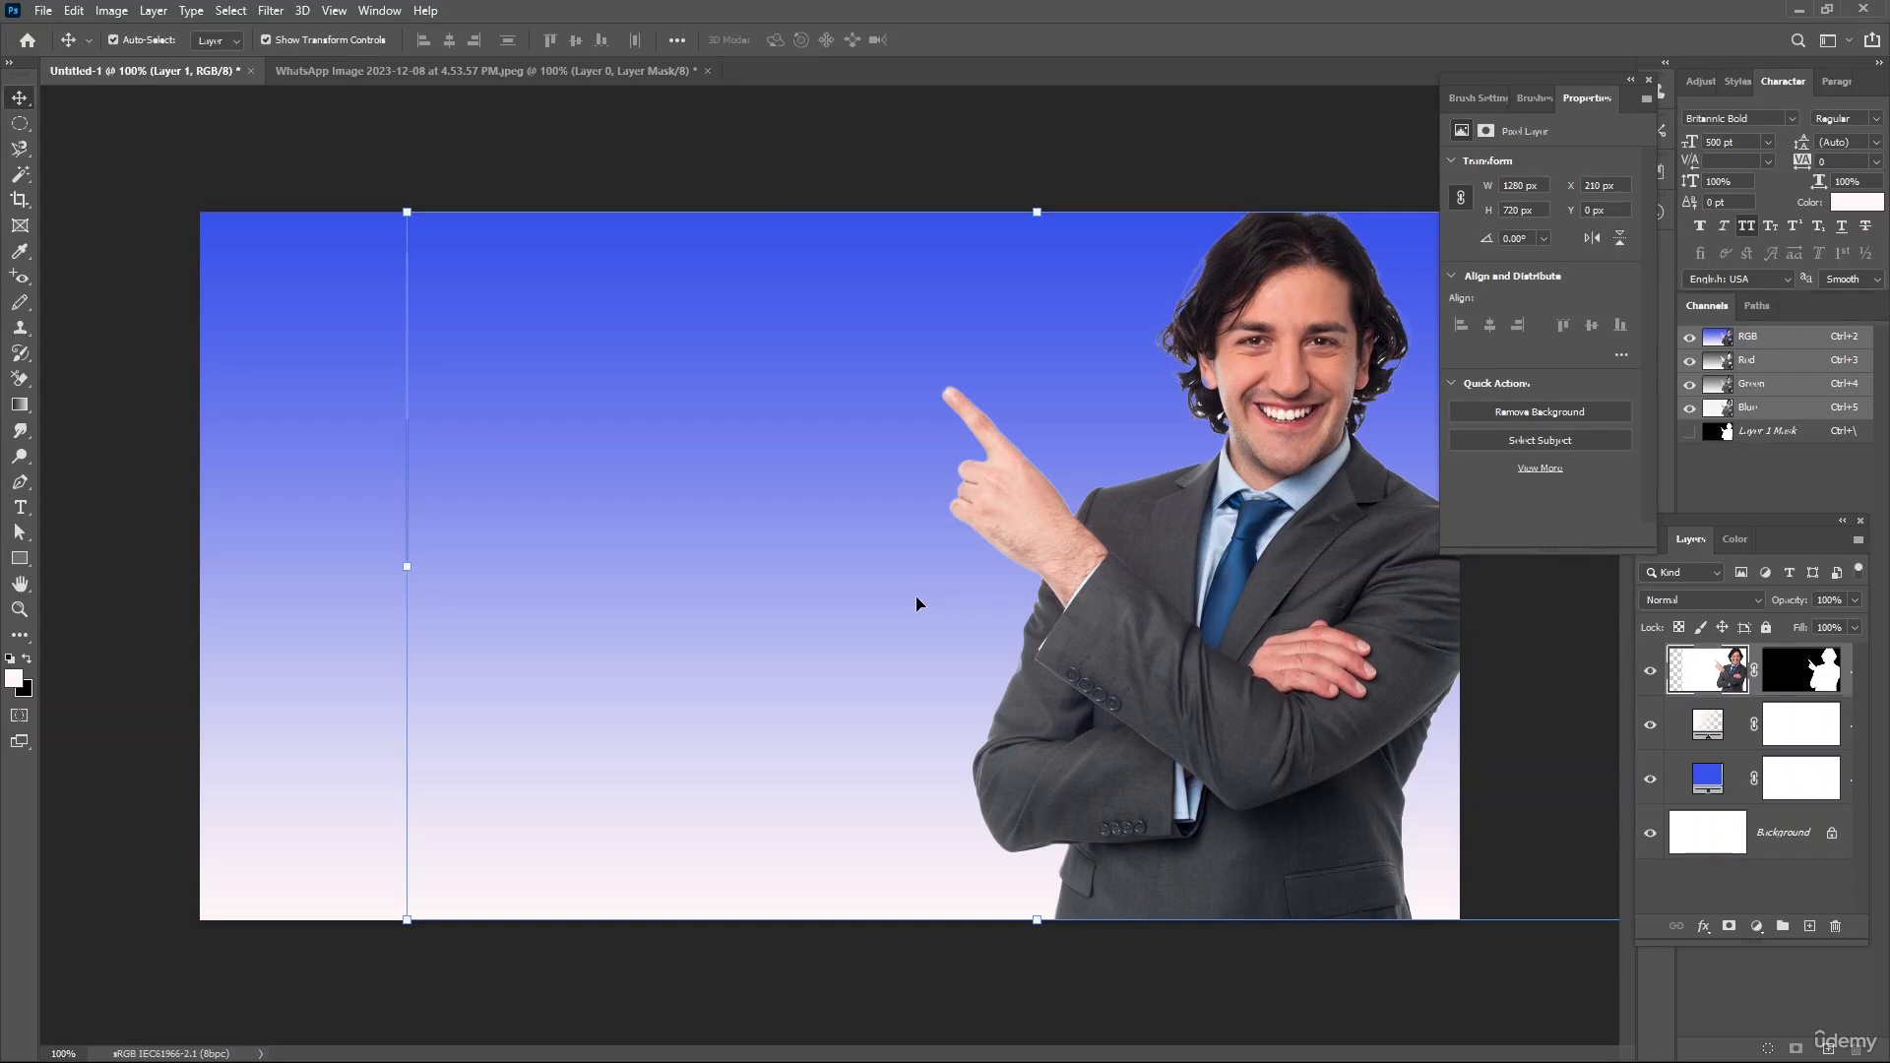
# - Examine the cutout layer's Opacity and Fill sliders and its visibility and color options
pyautogui.click(1854, 601)
pyautogui.moveTo(1853, 621)
pyautogui.mouseDown()
pyautogui.moveTo(1816, 620)
pyautogui.moveTo(1857, 623)
pyautogui.mouseUp()
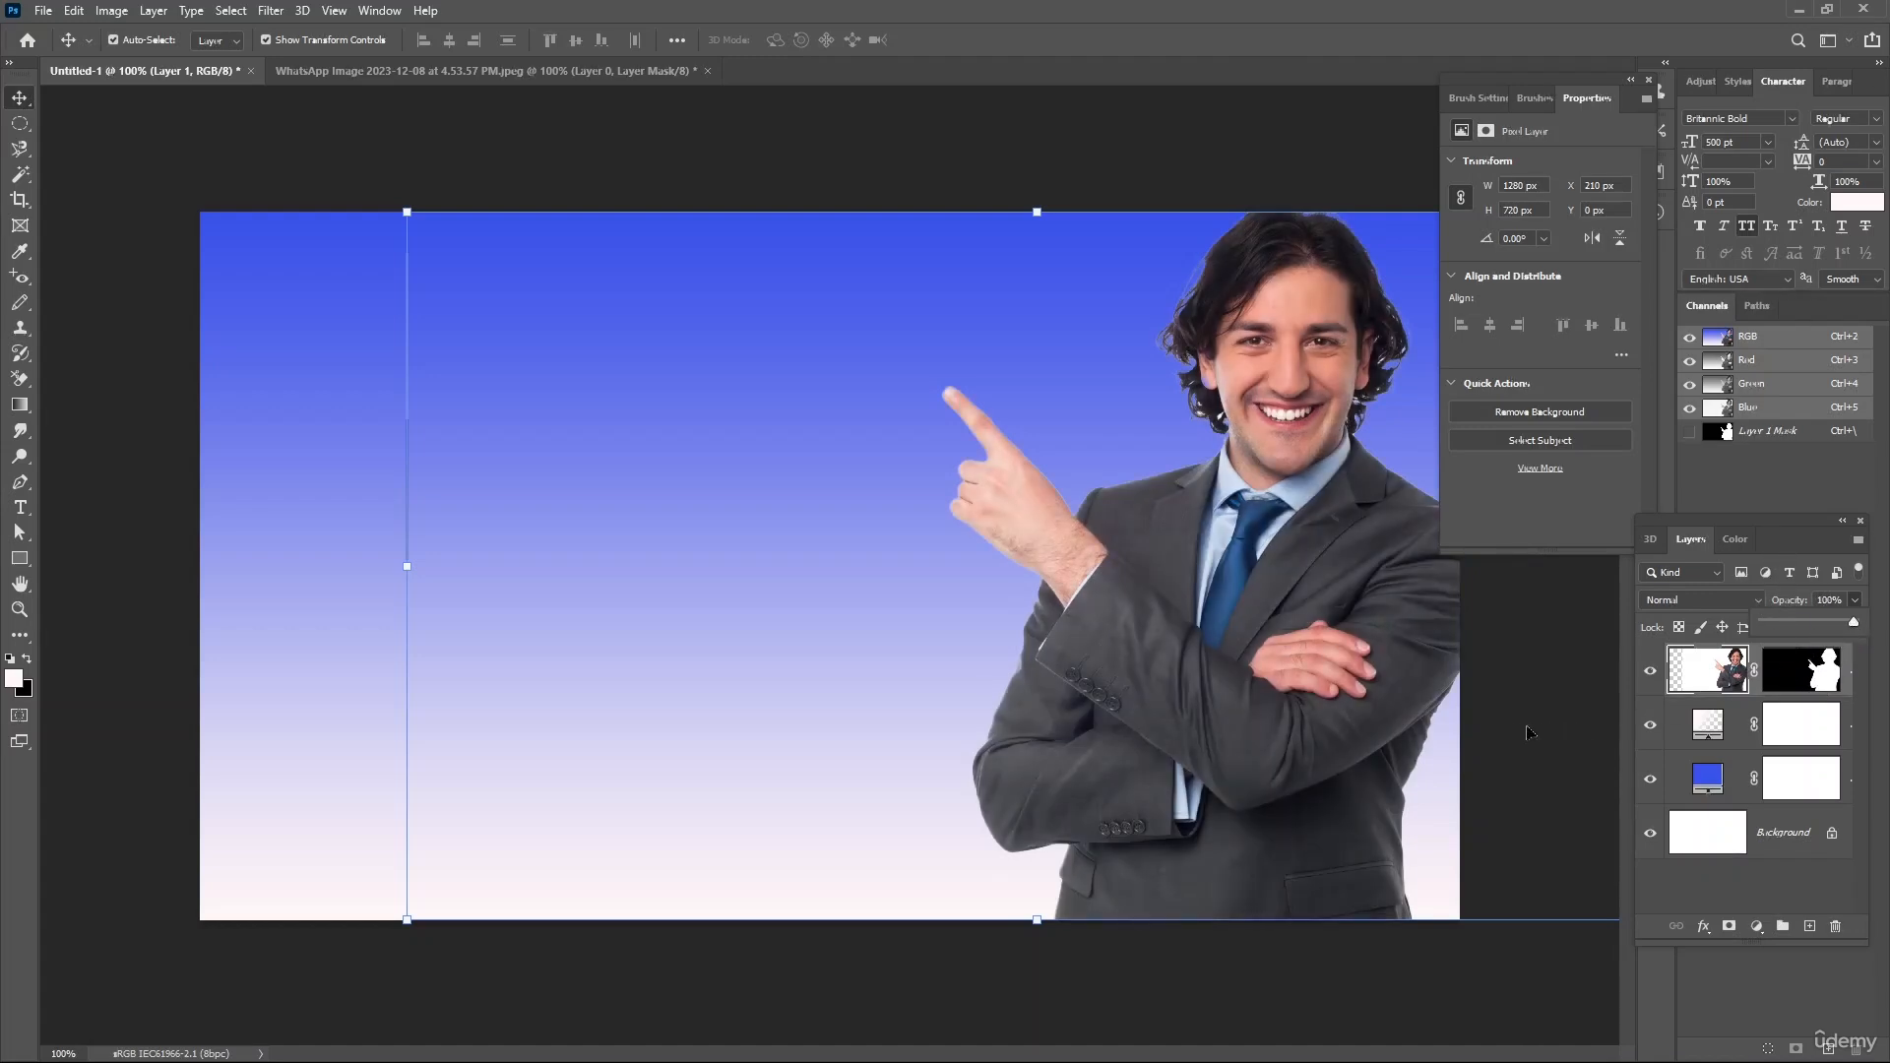
pyautogui.click(1389, 710)
pyautogui.click(1855, 627)
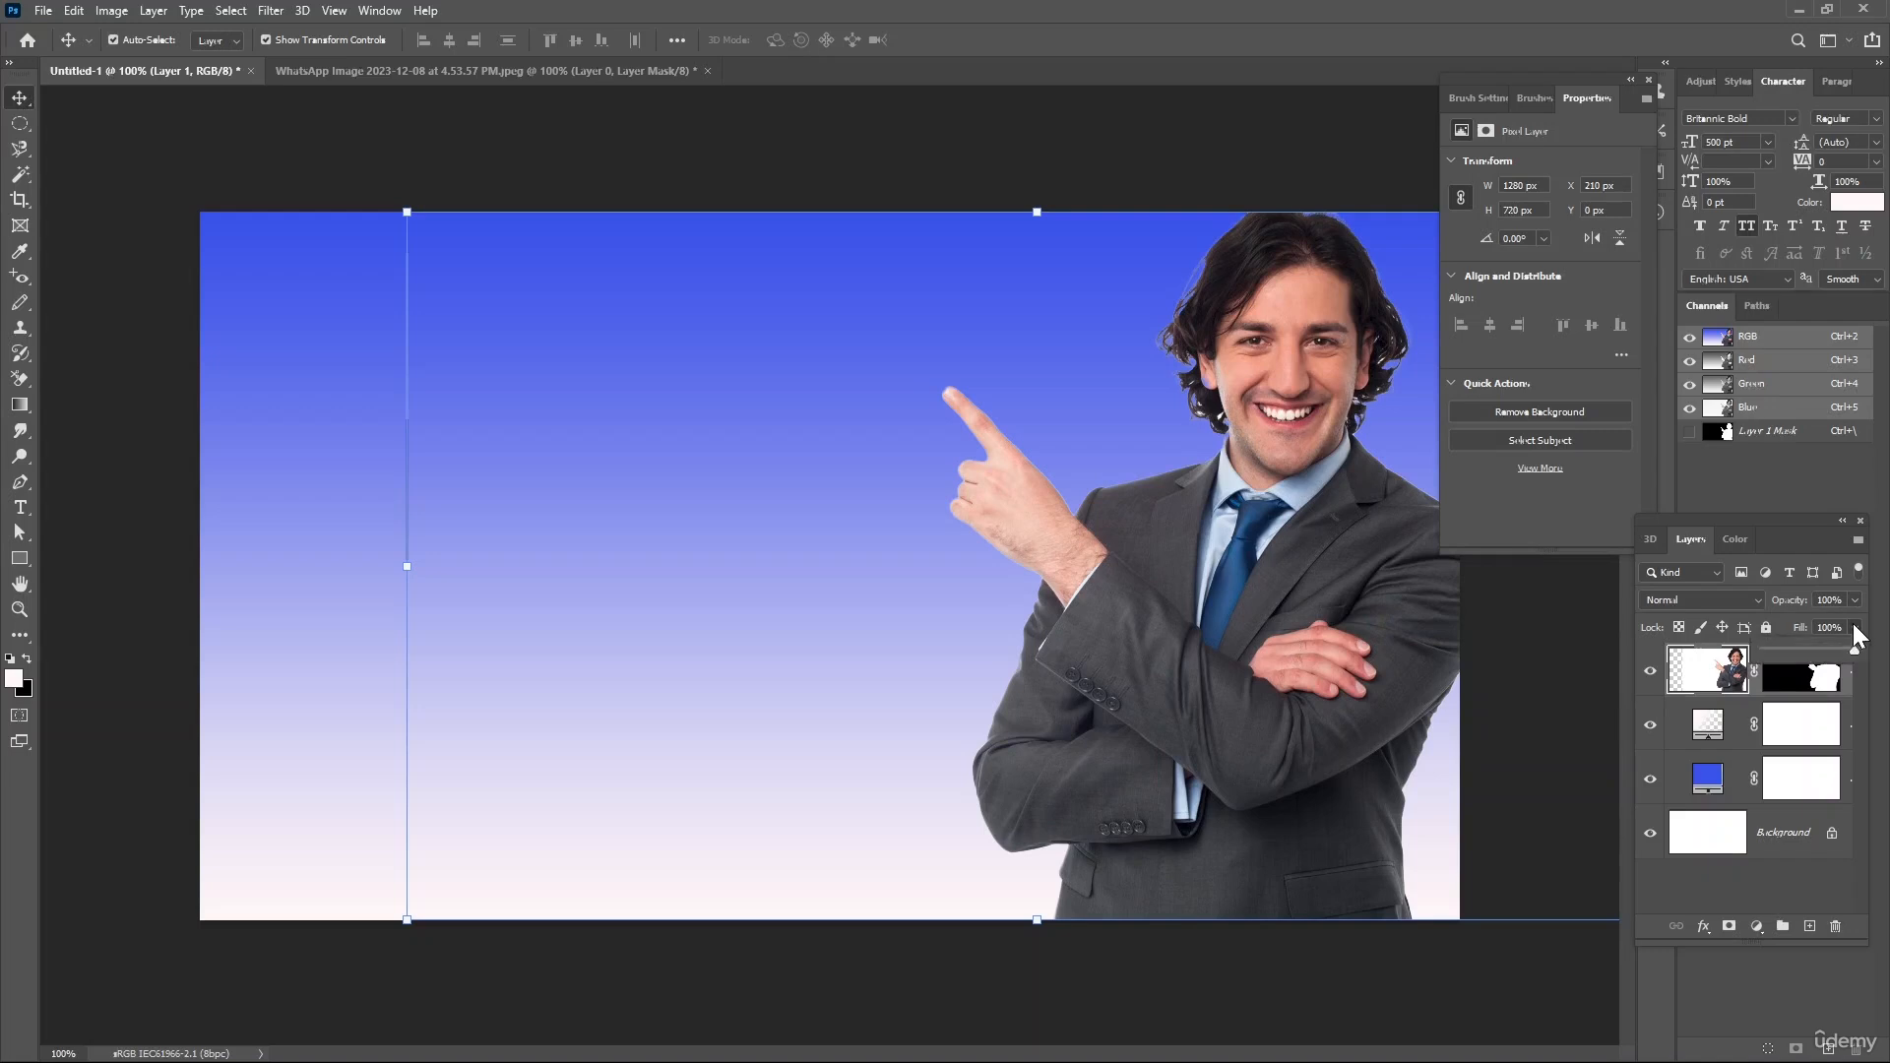
pyautogui.moveTo(1853, 646); pyautogui.dragTo(1866, 655)
pyautogui.click(1617, 680)
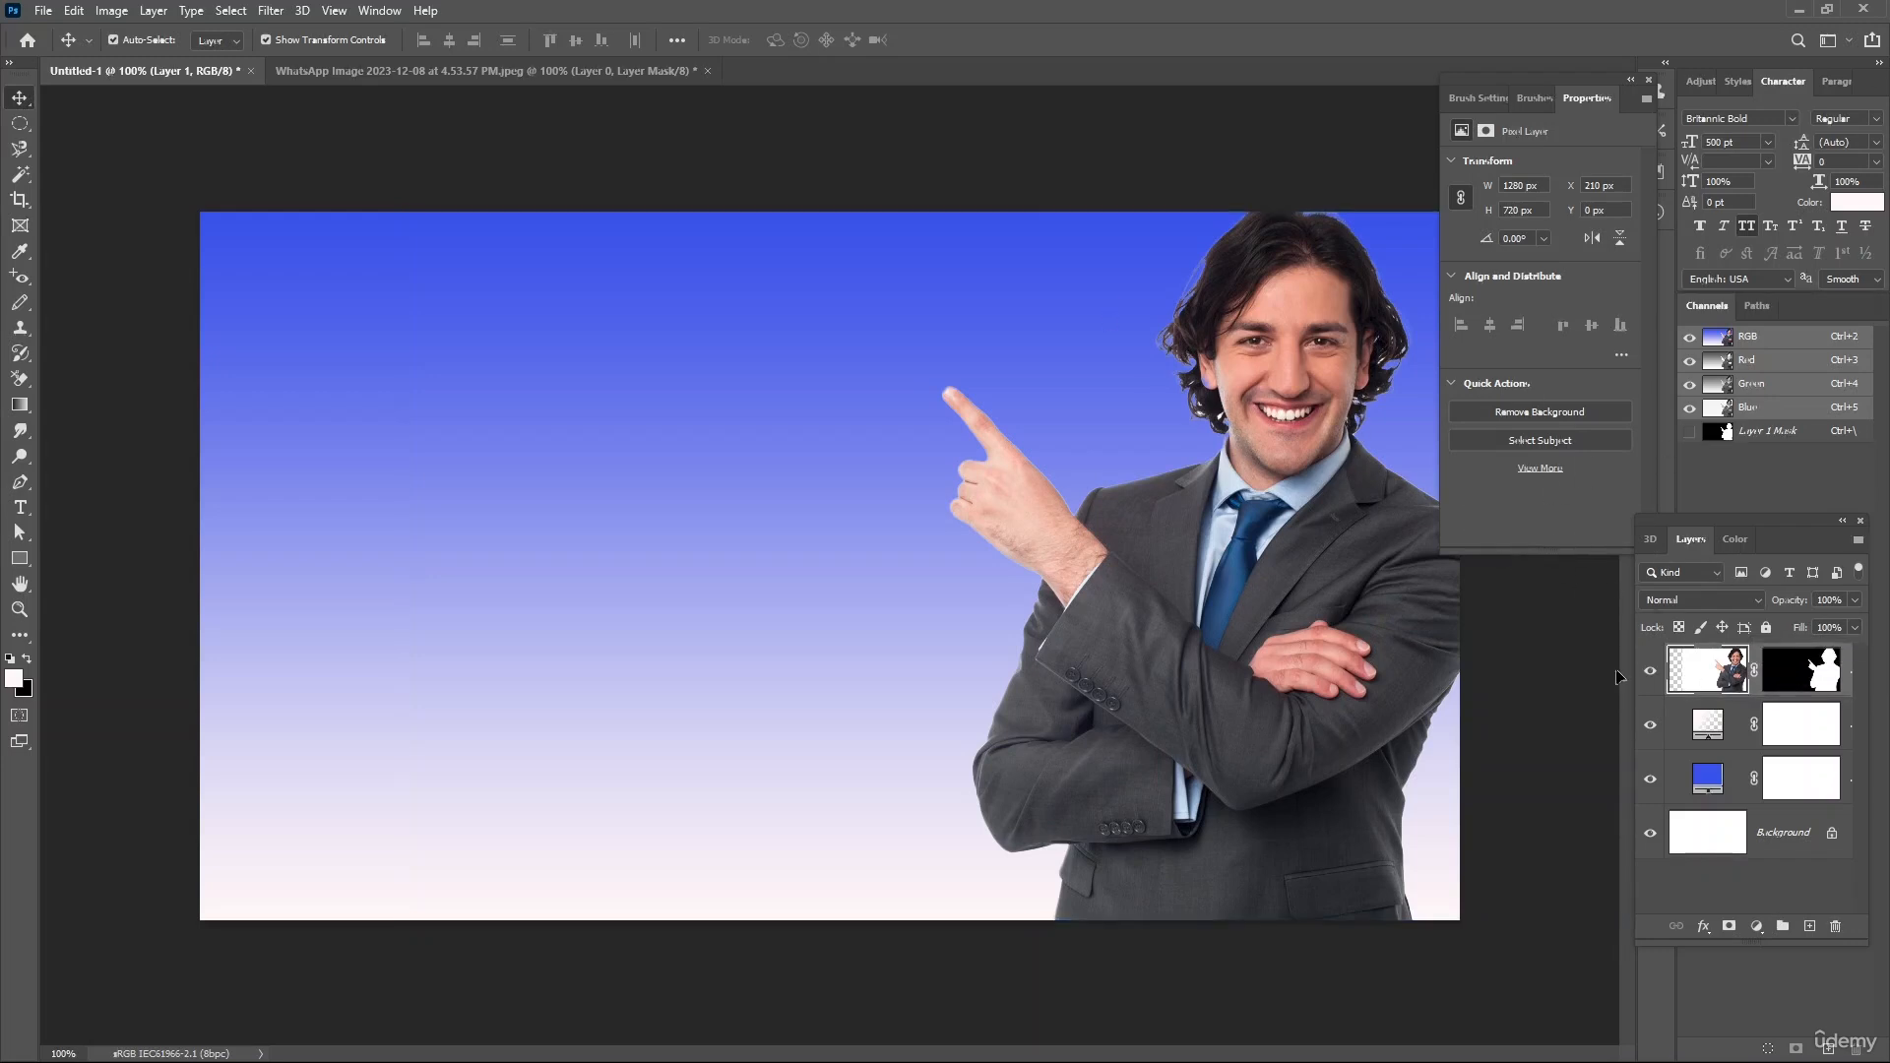
pyautogui.rightClick(1780, 669)
pyautogui.click(1756, 654)
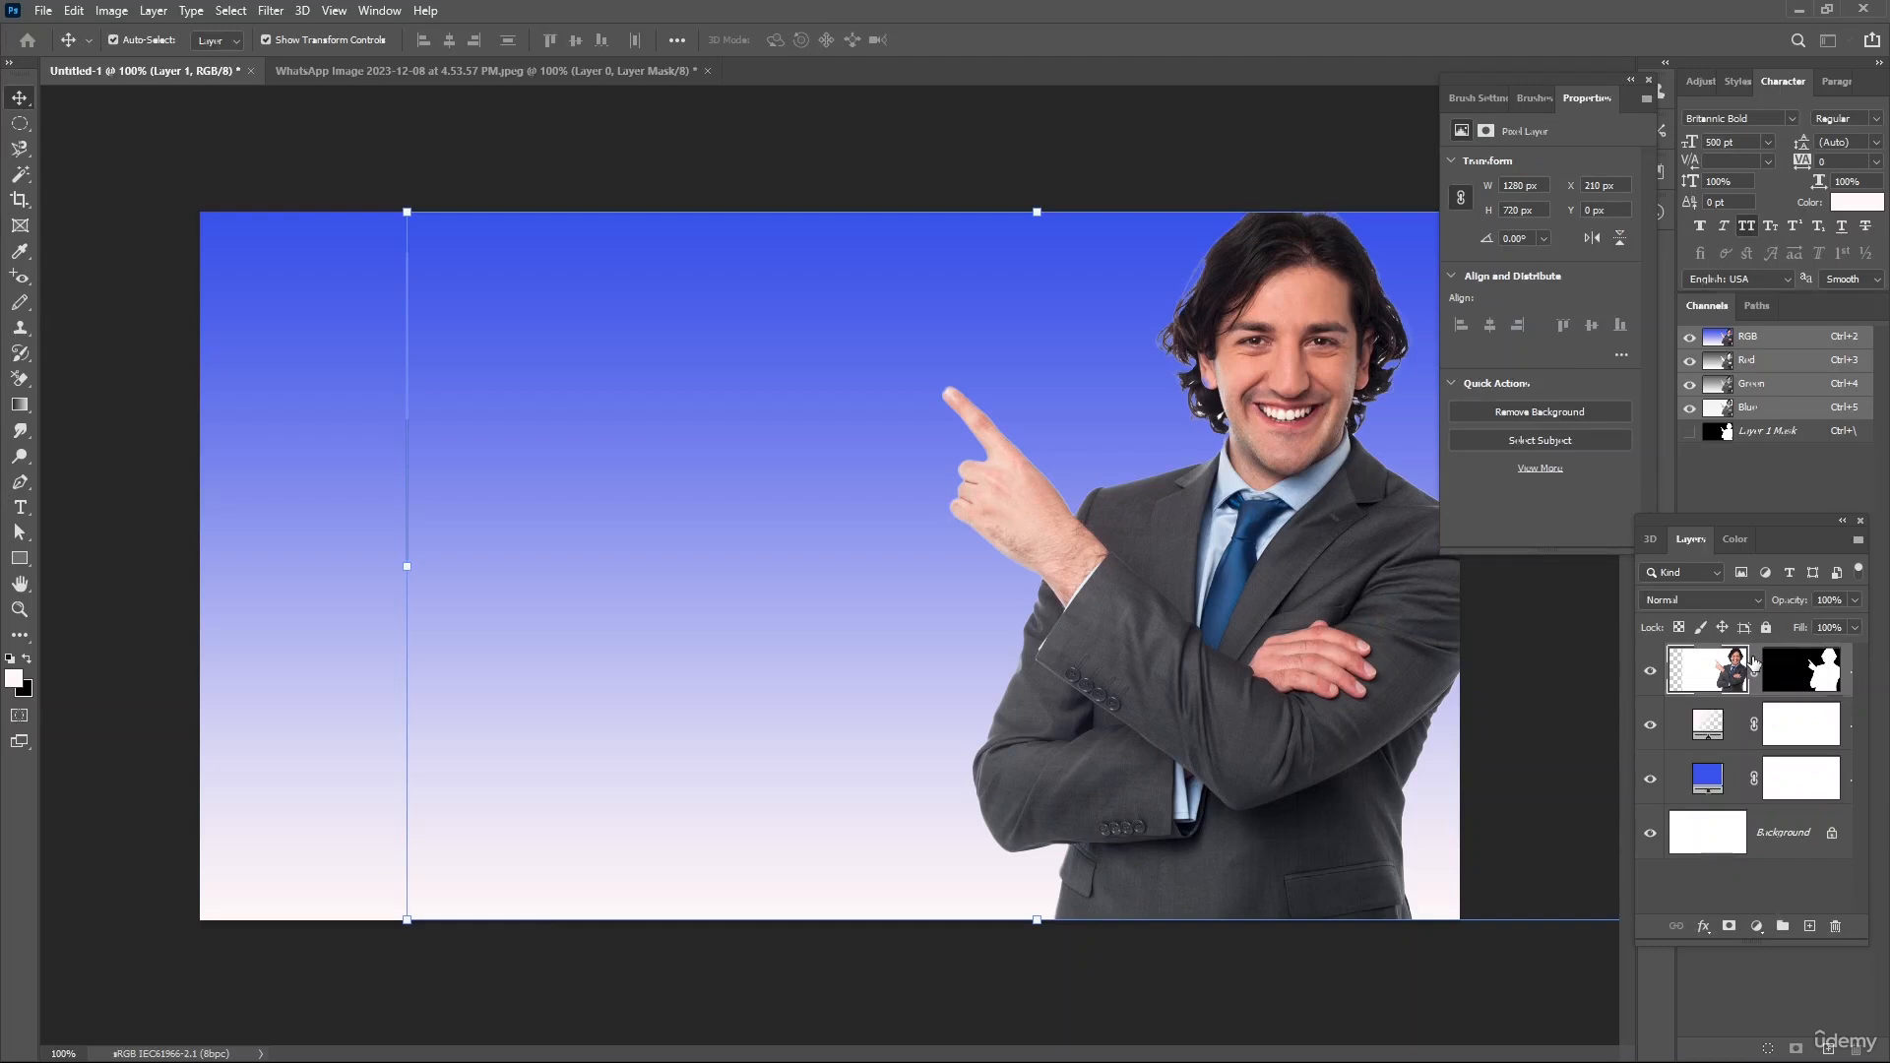
pyautogui.rightClick(1753, 662)
pyautogui.click(1607, 707)
pyautogui.rightClick(1649, 650)
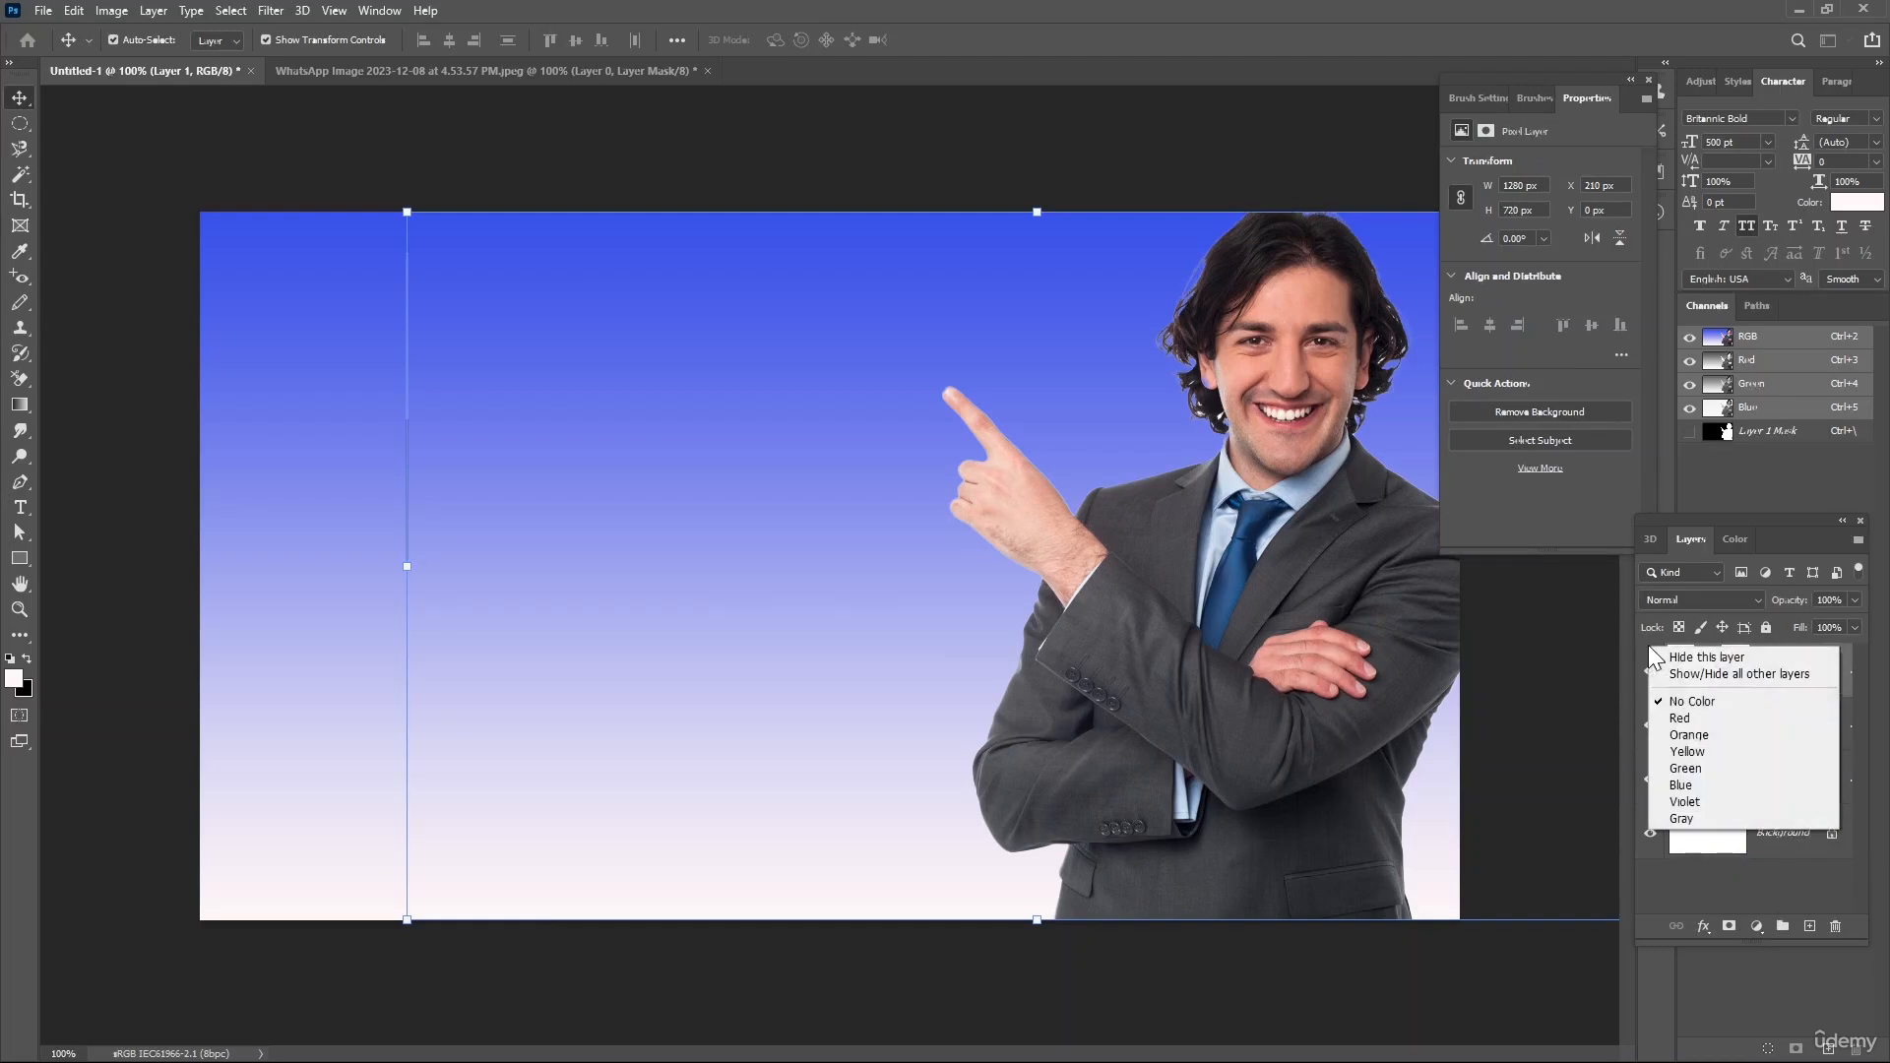
# - Add a Drop Shadow effect to the cutout layer and set its angle to -148°
pyautogui.click(1708, 930)
pyautogui.click(1709, 929)
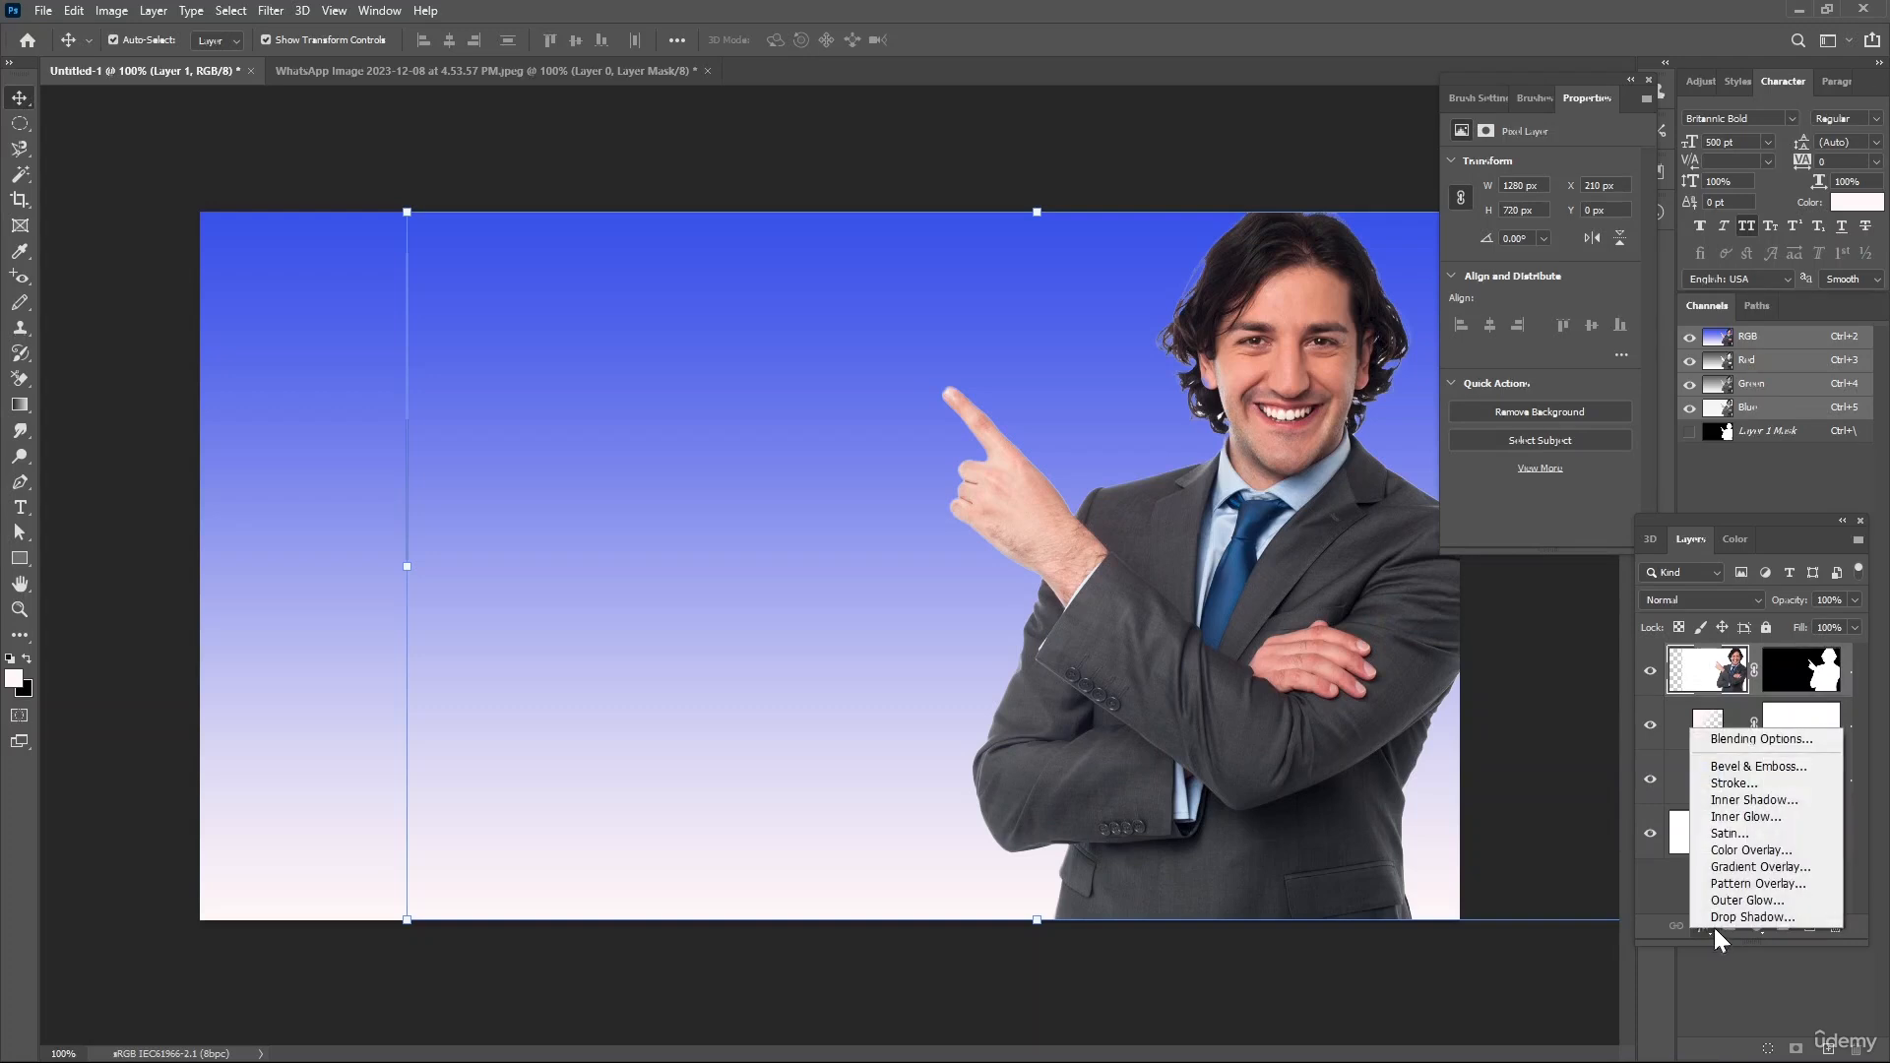
pyautogui.click(1728, 915)
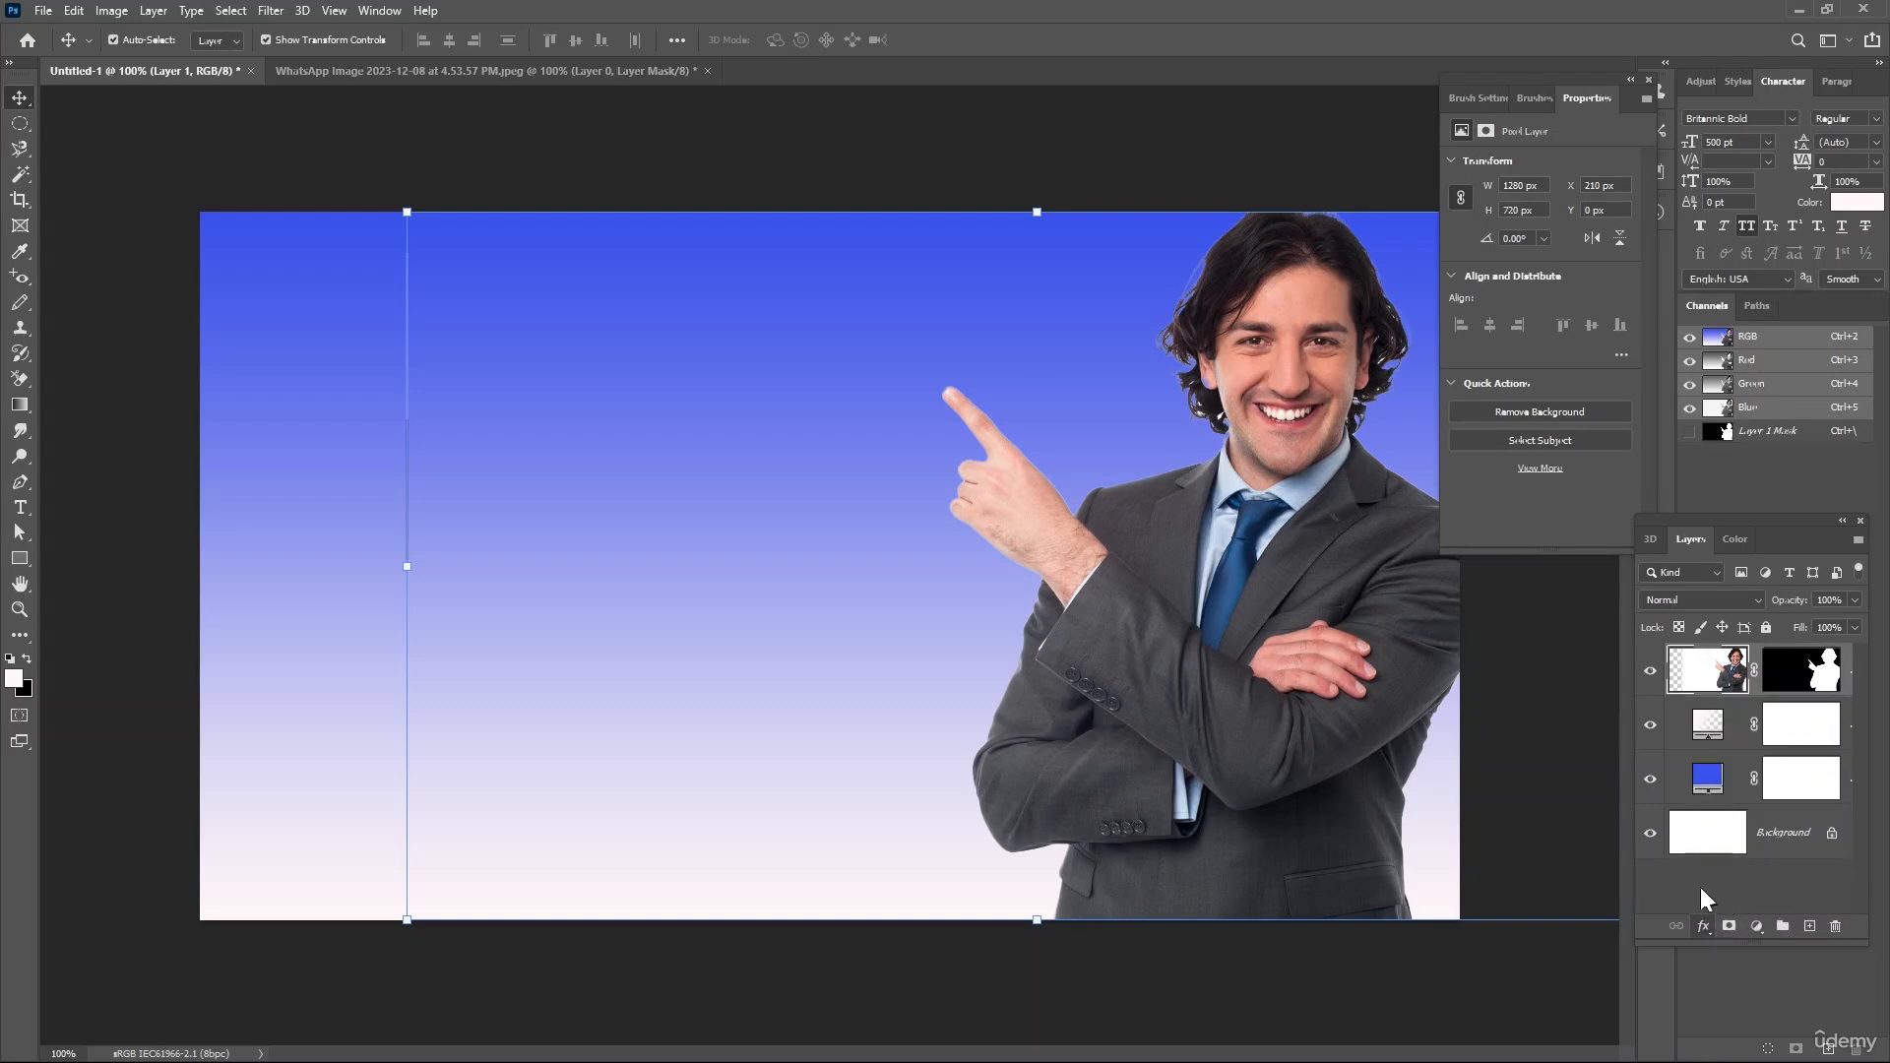
pyautogui.click(1630, 80)
pyautogui.moveTo(466, 238); pyautogui.dragTo(697, 183)
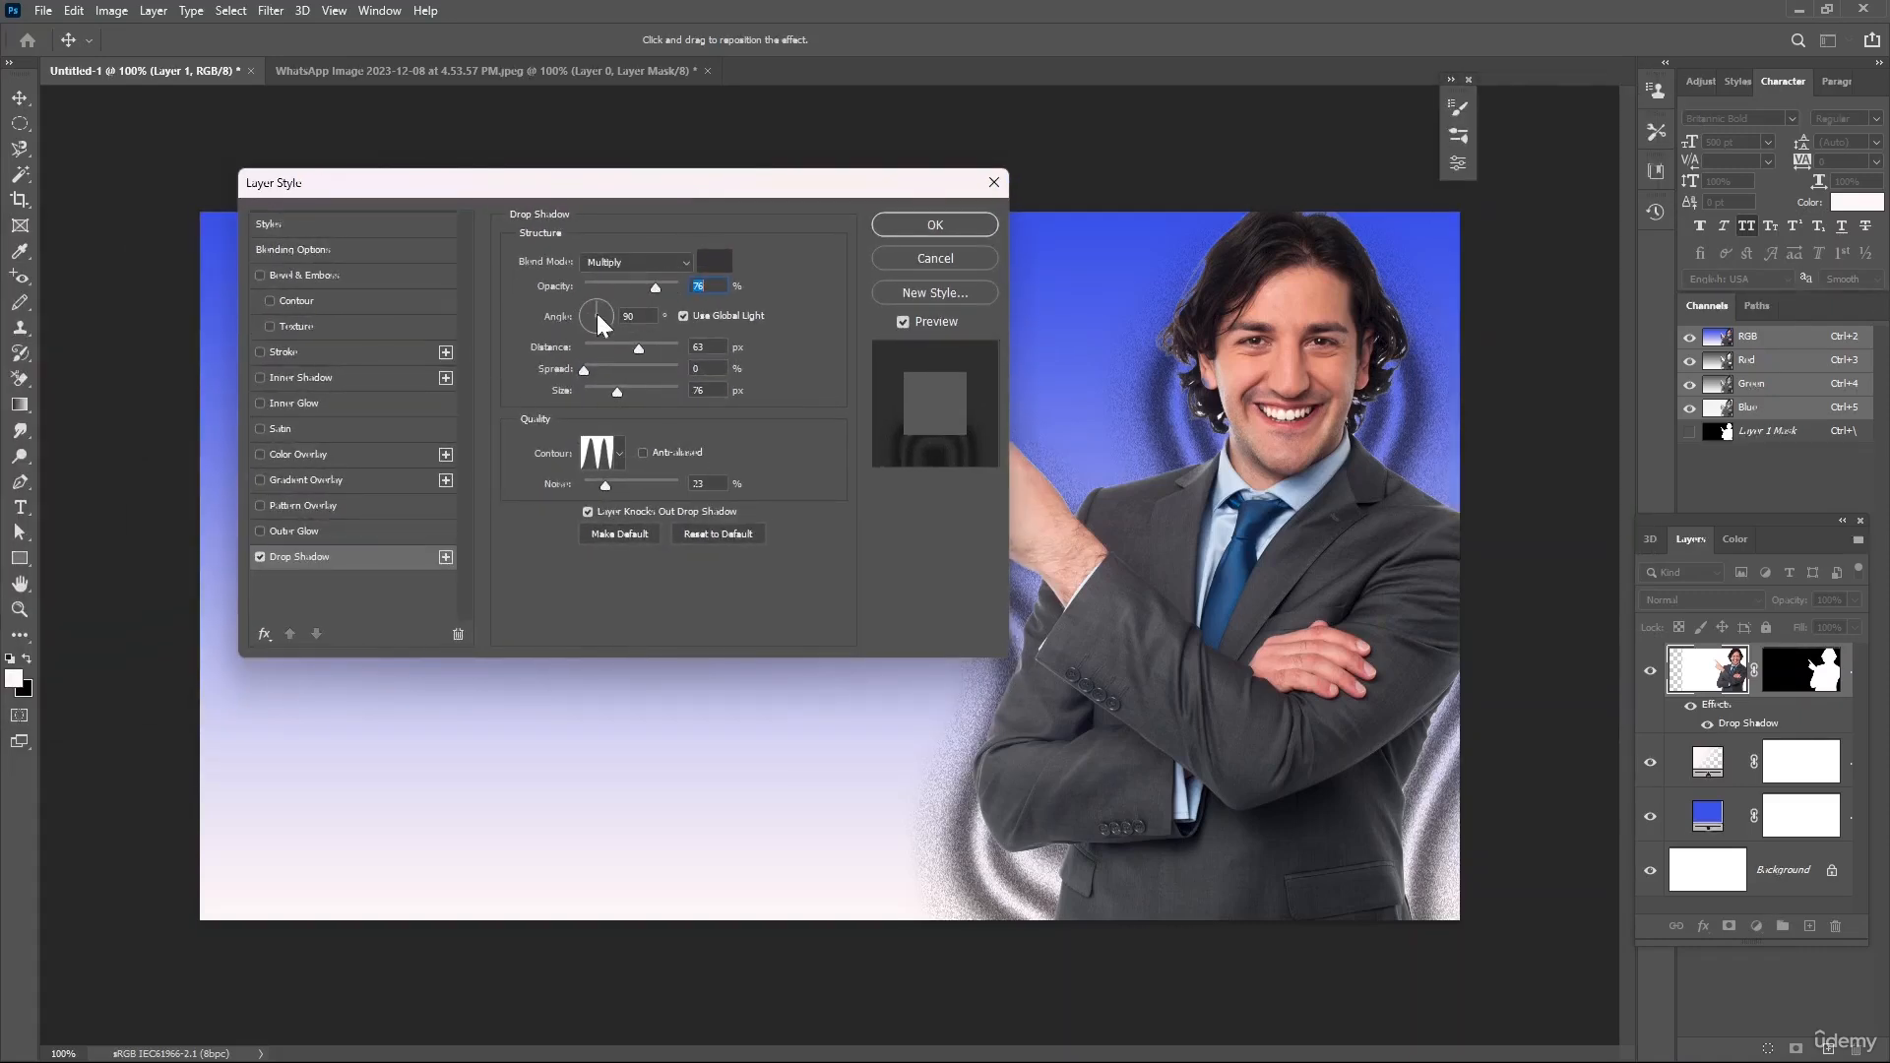
pyautogui.moveTo(596, 313); pyautogui.dragTo(618, 317)
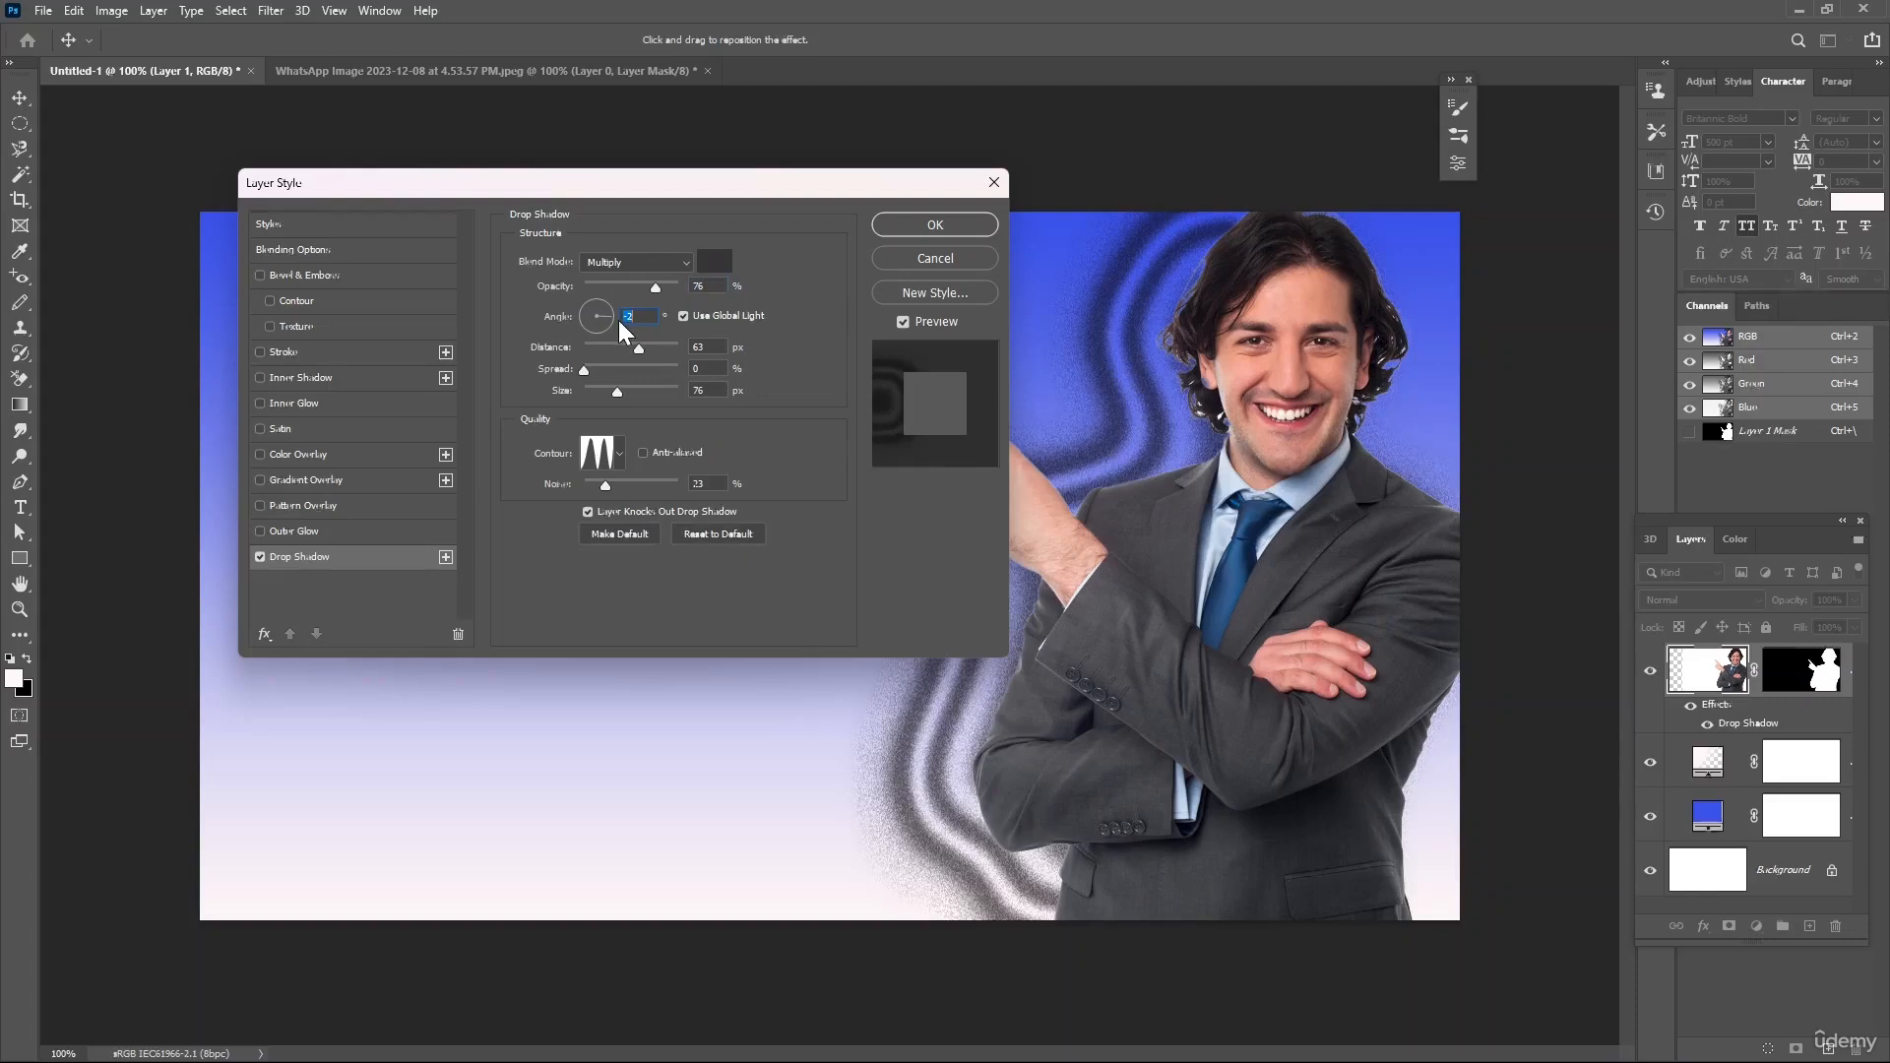
pyautogui.click(582, 299)
pyautogui.click(583, 324)
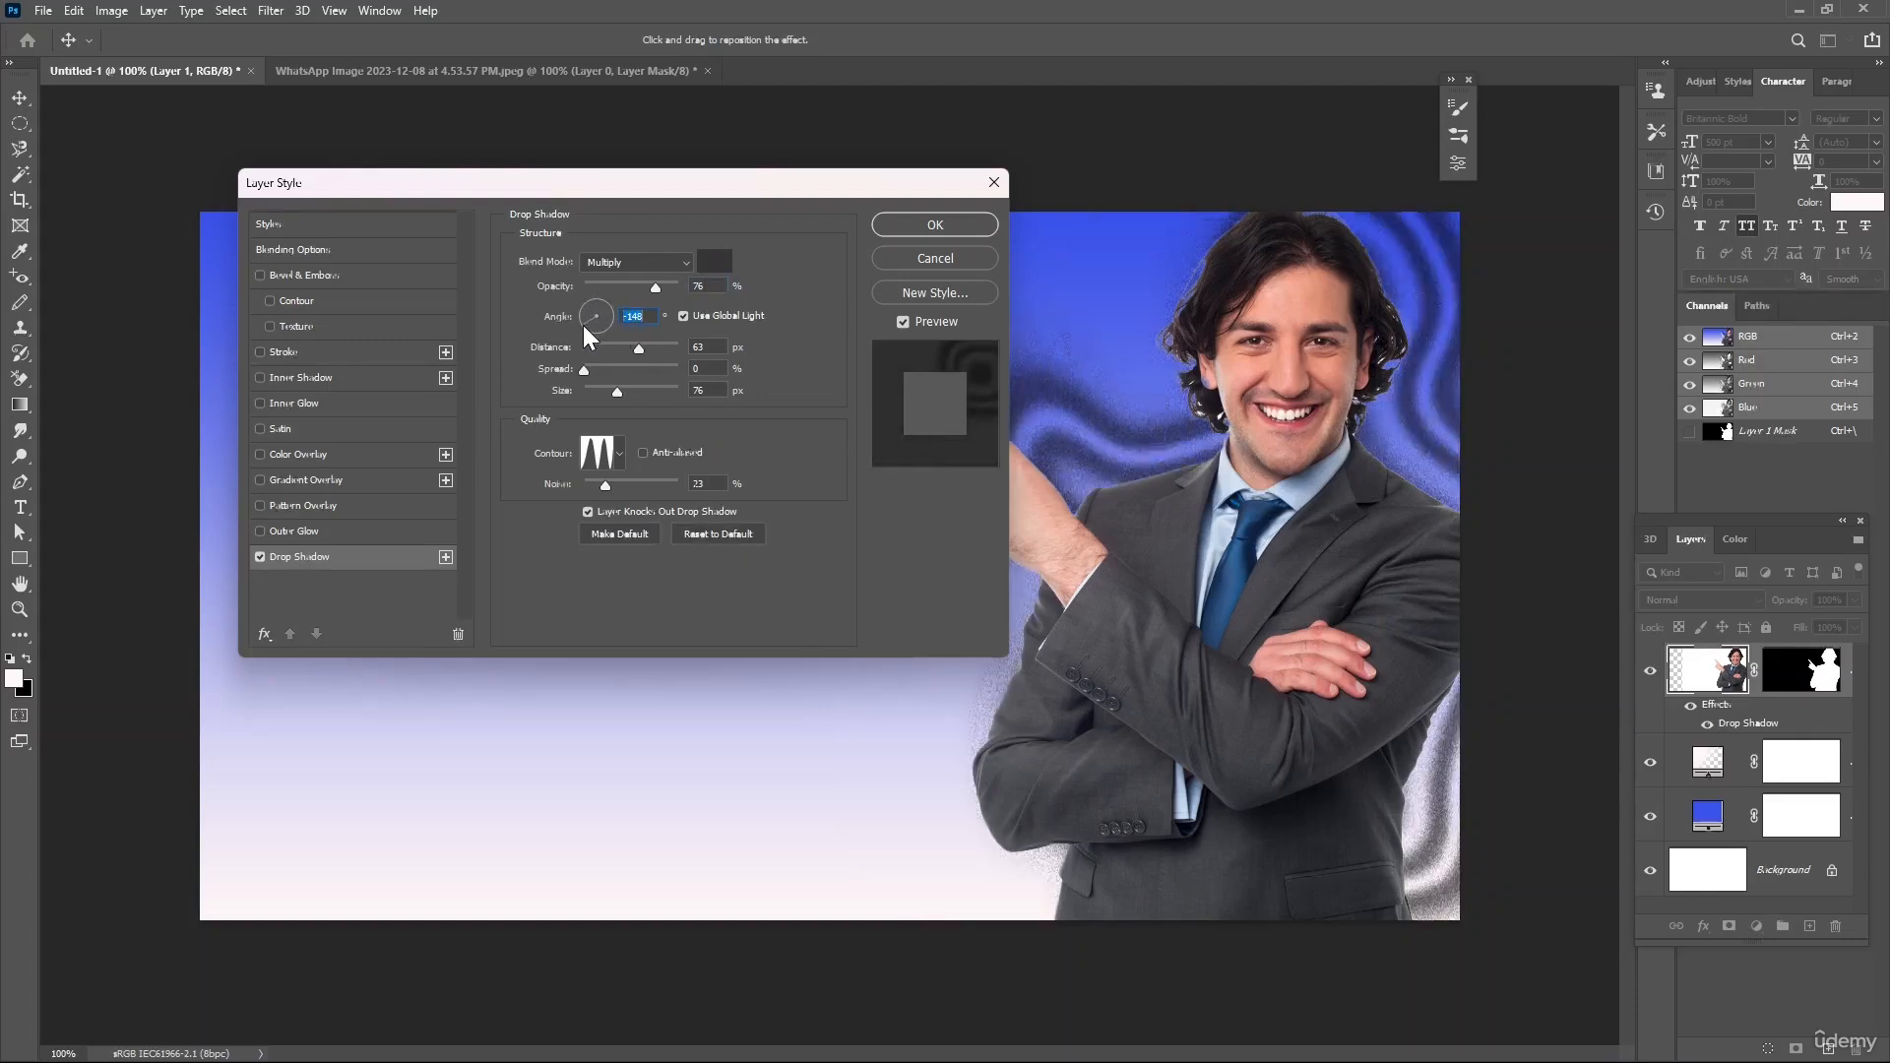
# - Set the drop shadow's distance to 25 px, spread to 7% and size to about 3 px, lower its noise and accept the effect
pyautogui.moveTo(642, 356); pyautogui.dragTo(586, 392)
pyautogui.click(605, 393)
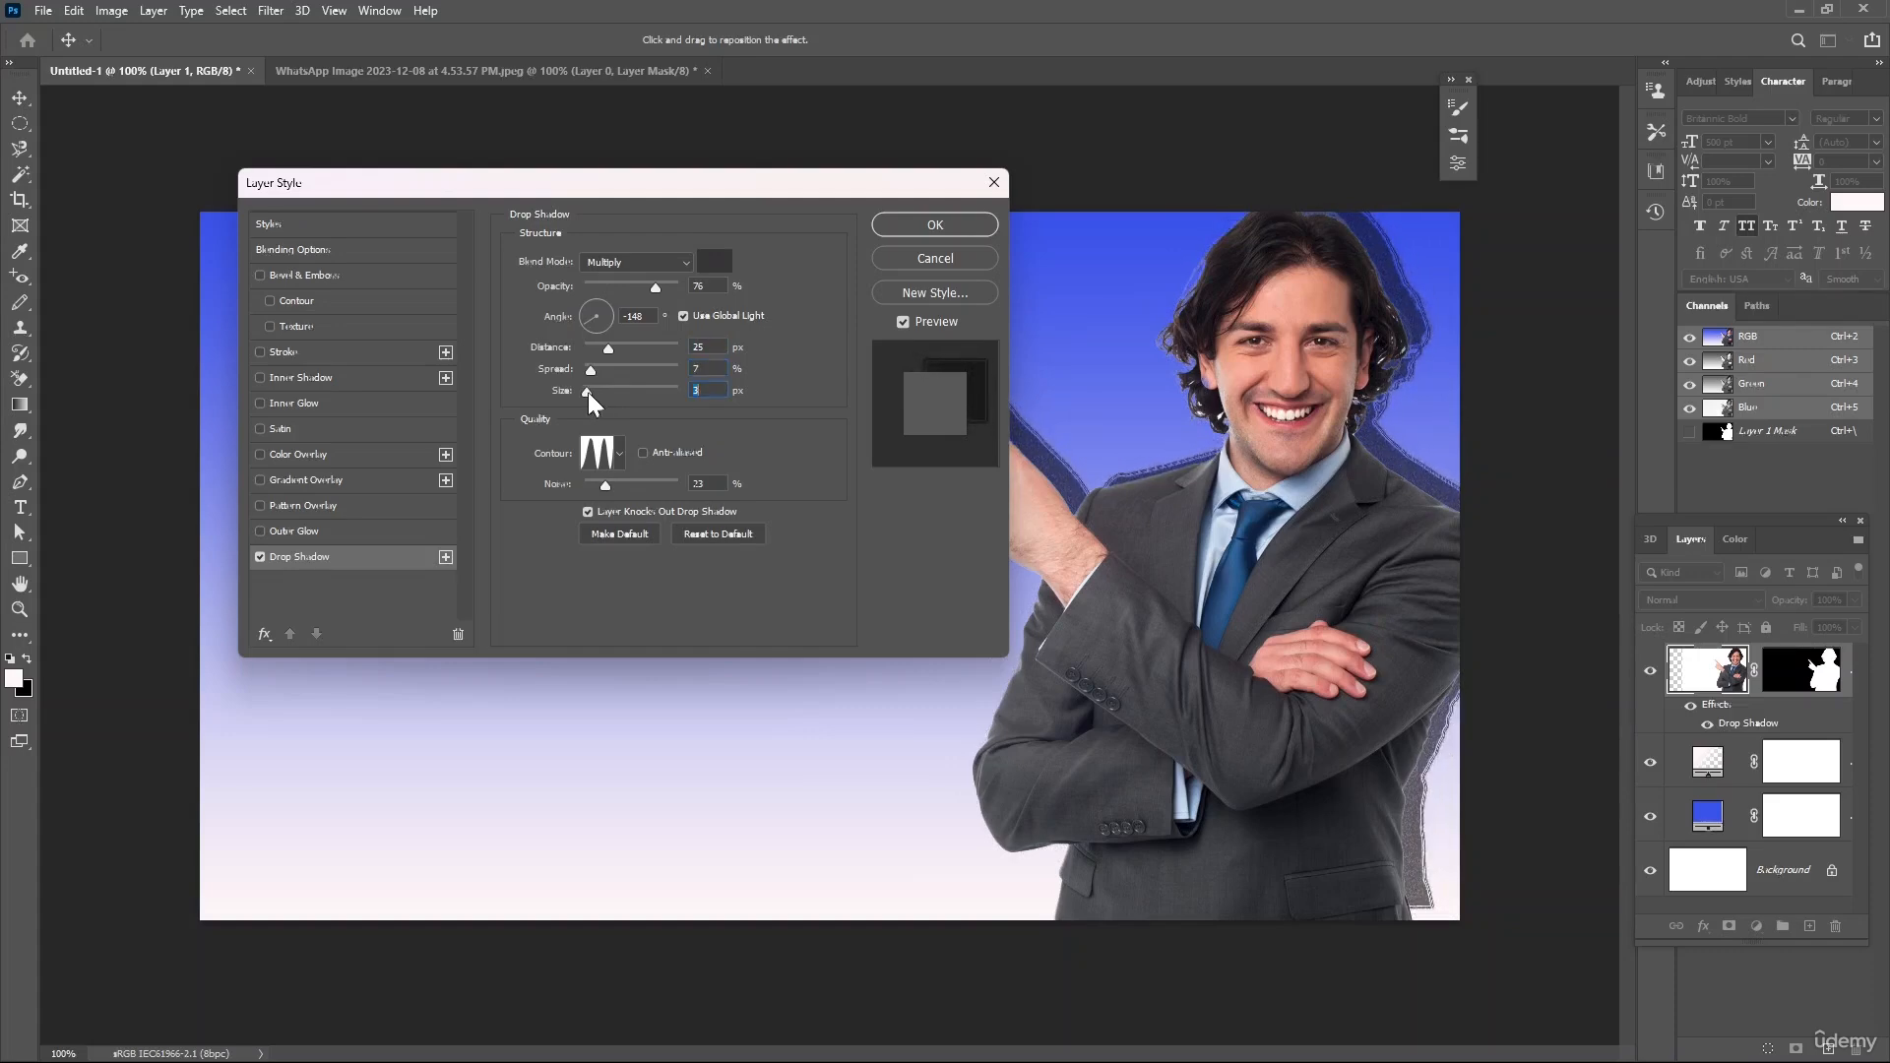
pyautogui.moveTo(744, 176); pyautogui.dragTo(574, 174)
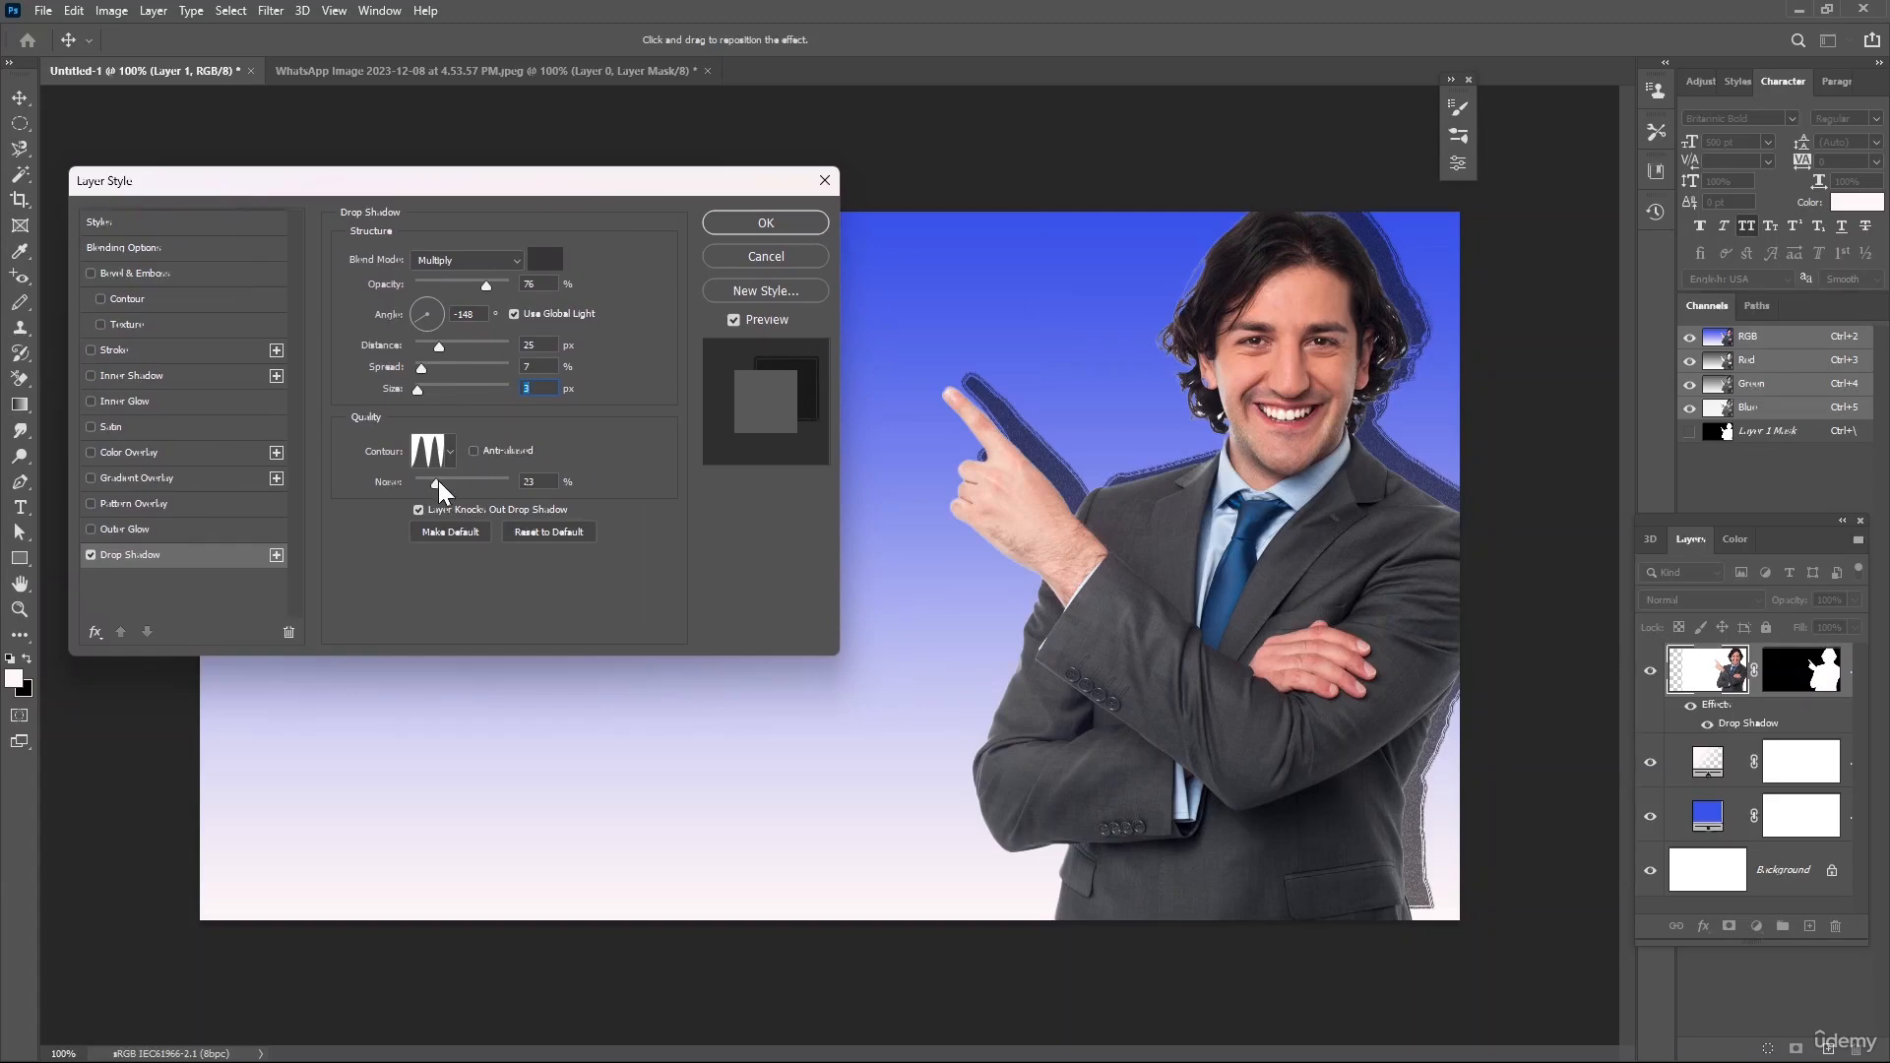
pyautogui.moveTo(439, 480)
pyautogui.mouseDown()
pyautogui.moveTo(422, 486)
pyautogui.moveTo(459, 488)
pyautogui.moveTo(427, 487)
pyautogui.mouseUp()
pyautogui.click(758, 224)
# - Move the cutout man slightly left and down so his head and shadow fit within the canvas
pyautogui.moveTo(1165, 557); pyautogui.dragTo(1107, 565)
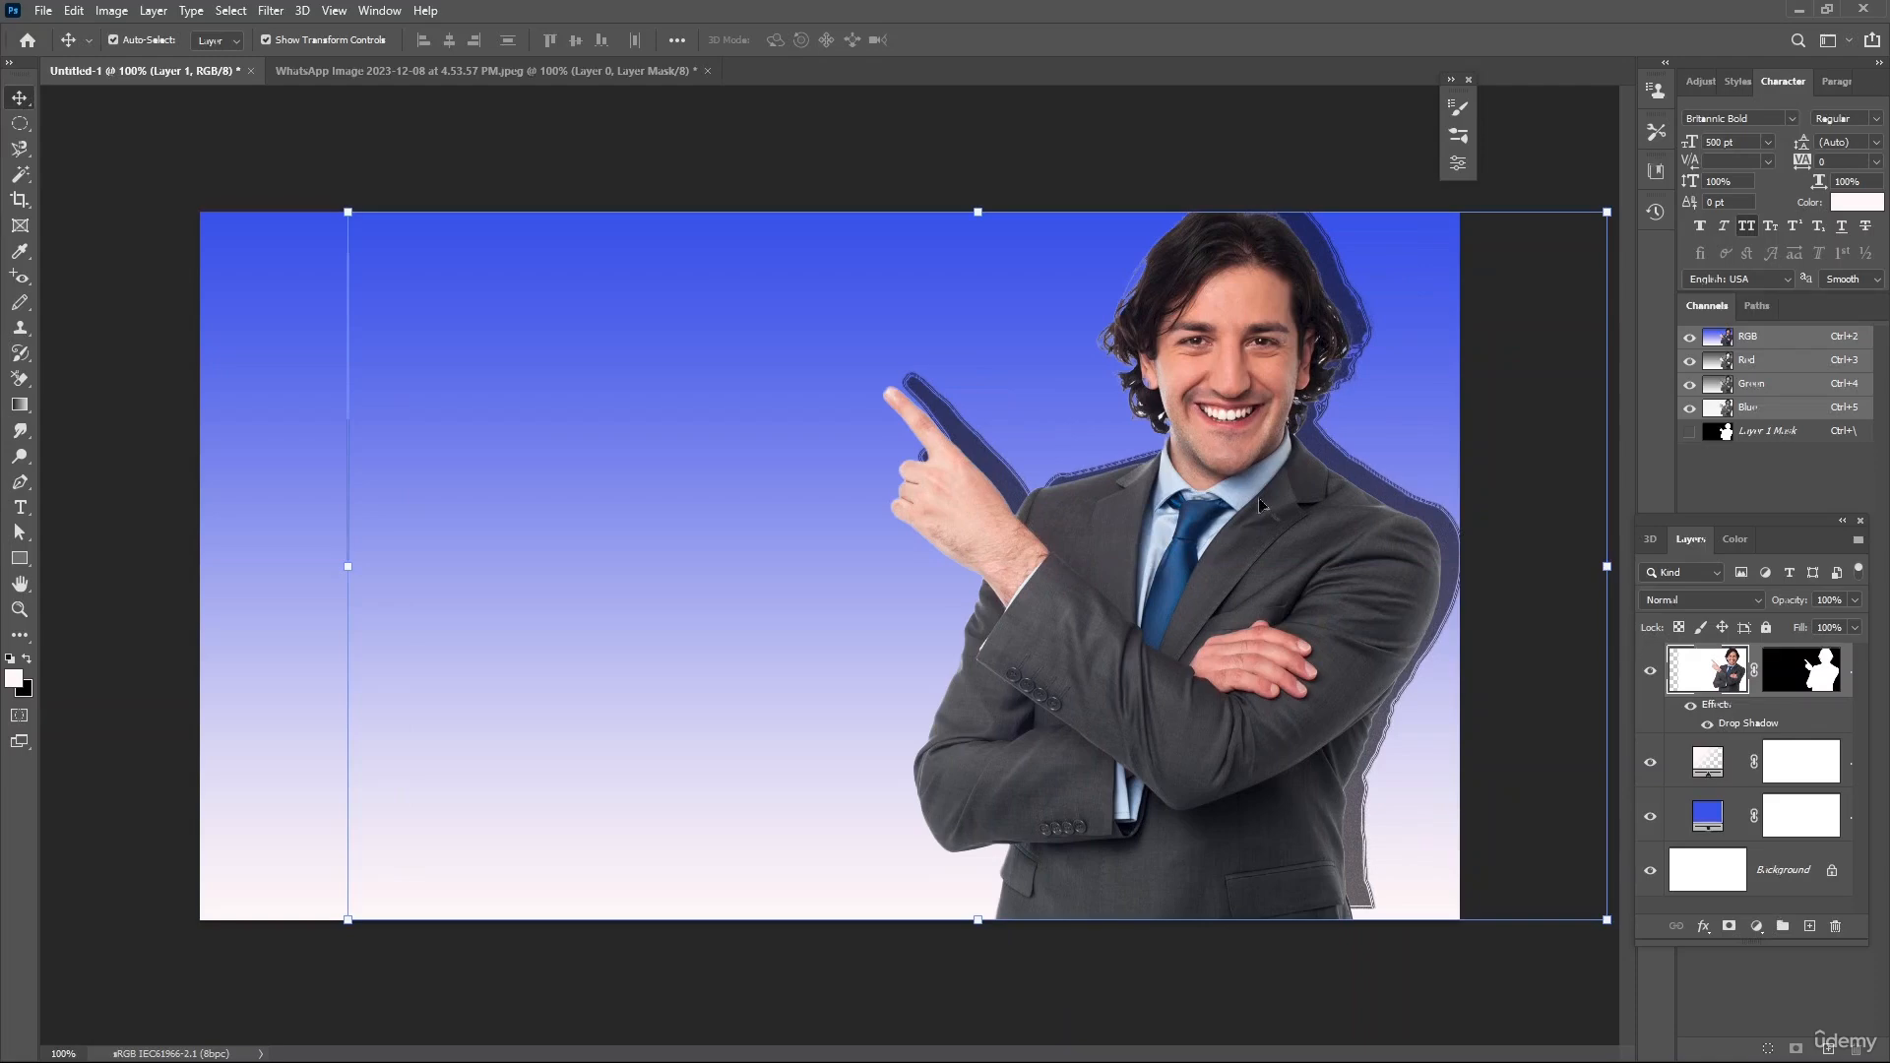
pyautogui.moveTo(1258, 522); pyautogui.dragTo(1258, 549)
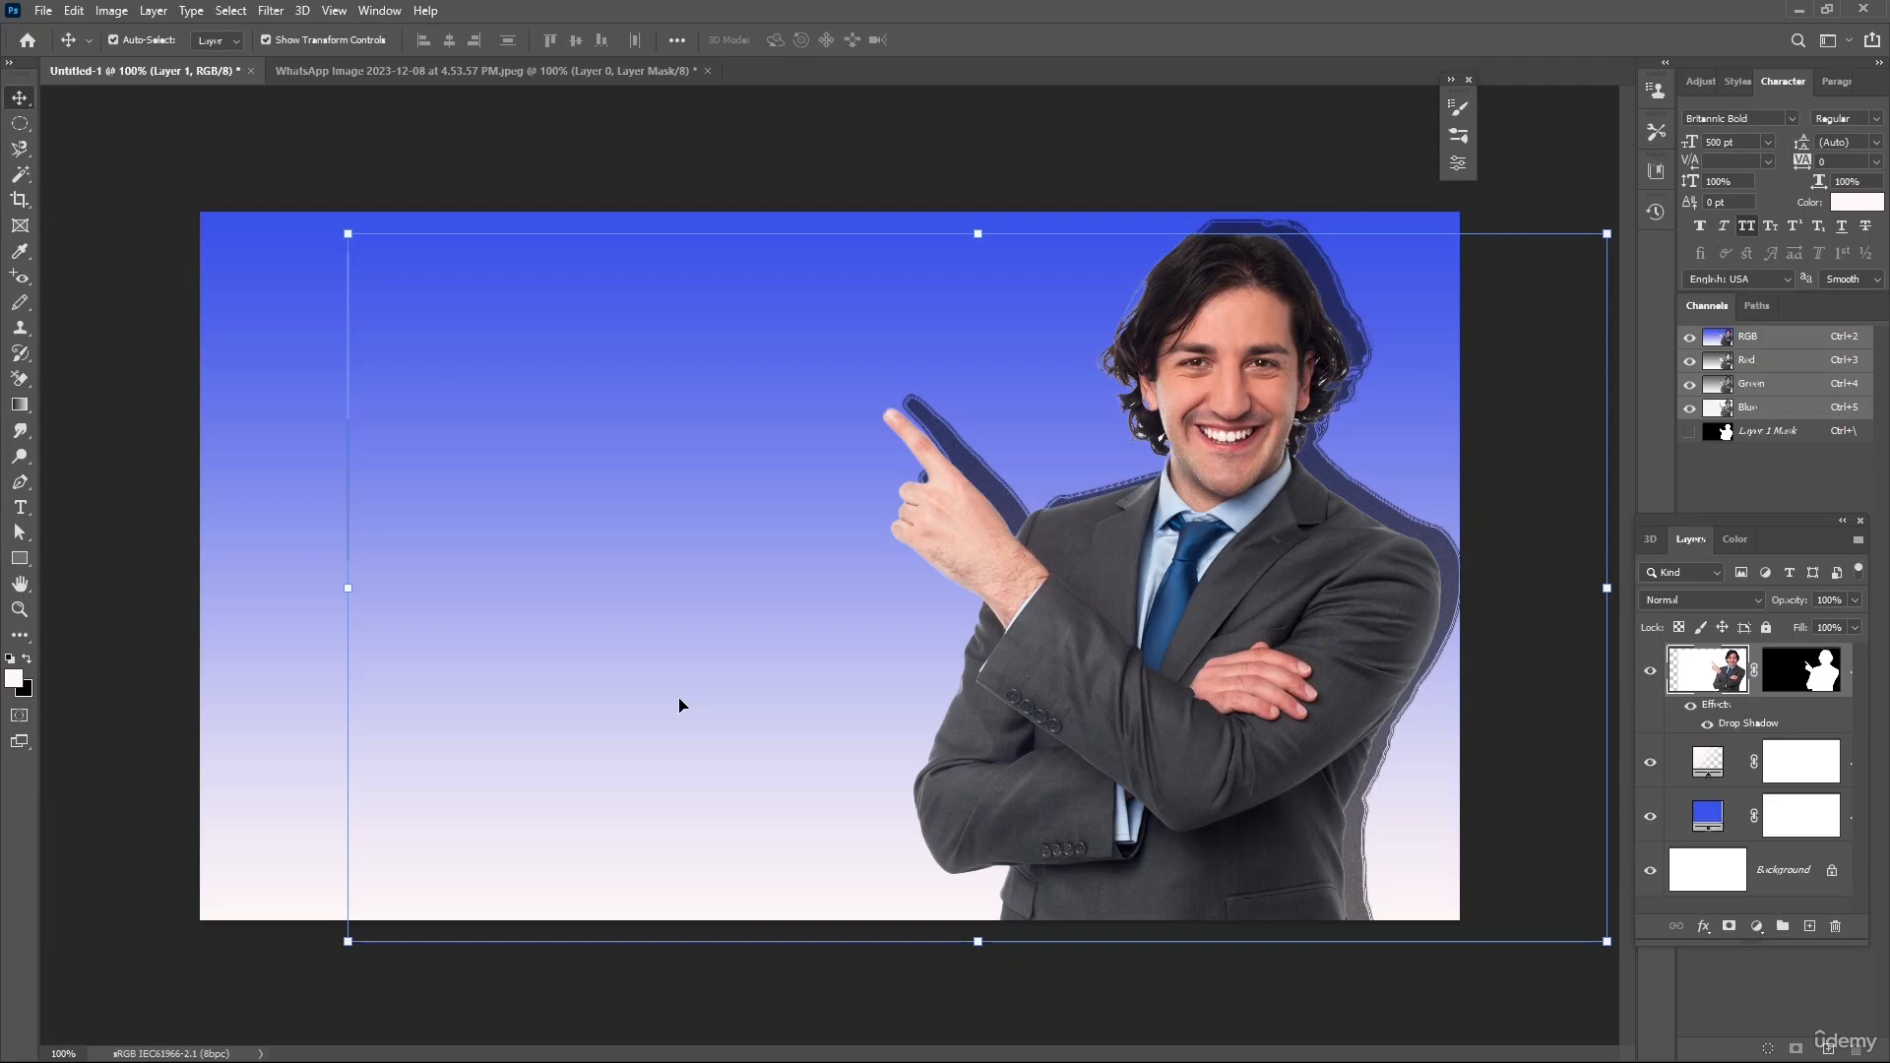
# - Create a wide horizontal text box beside the man's pointing finger and set its text color to red #ff1011
pyautogui.click(19, 509)
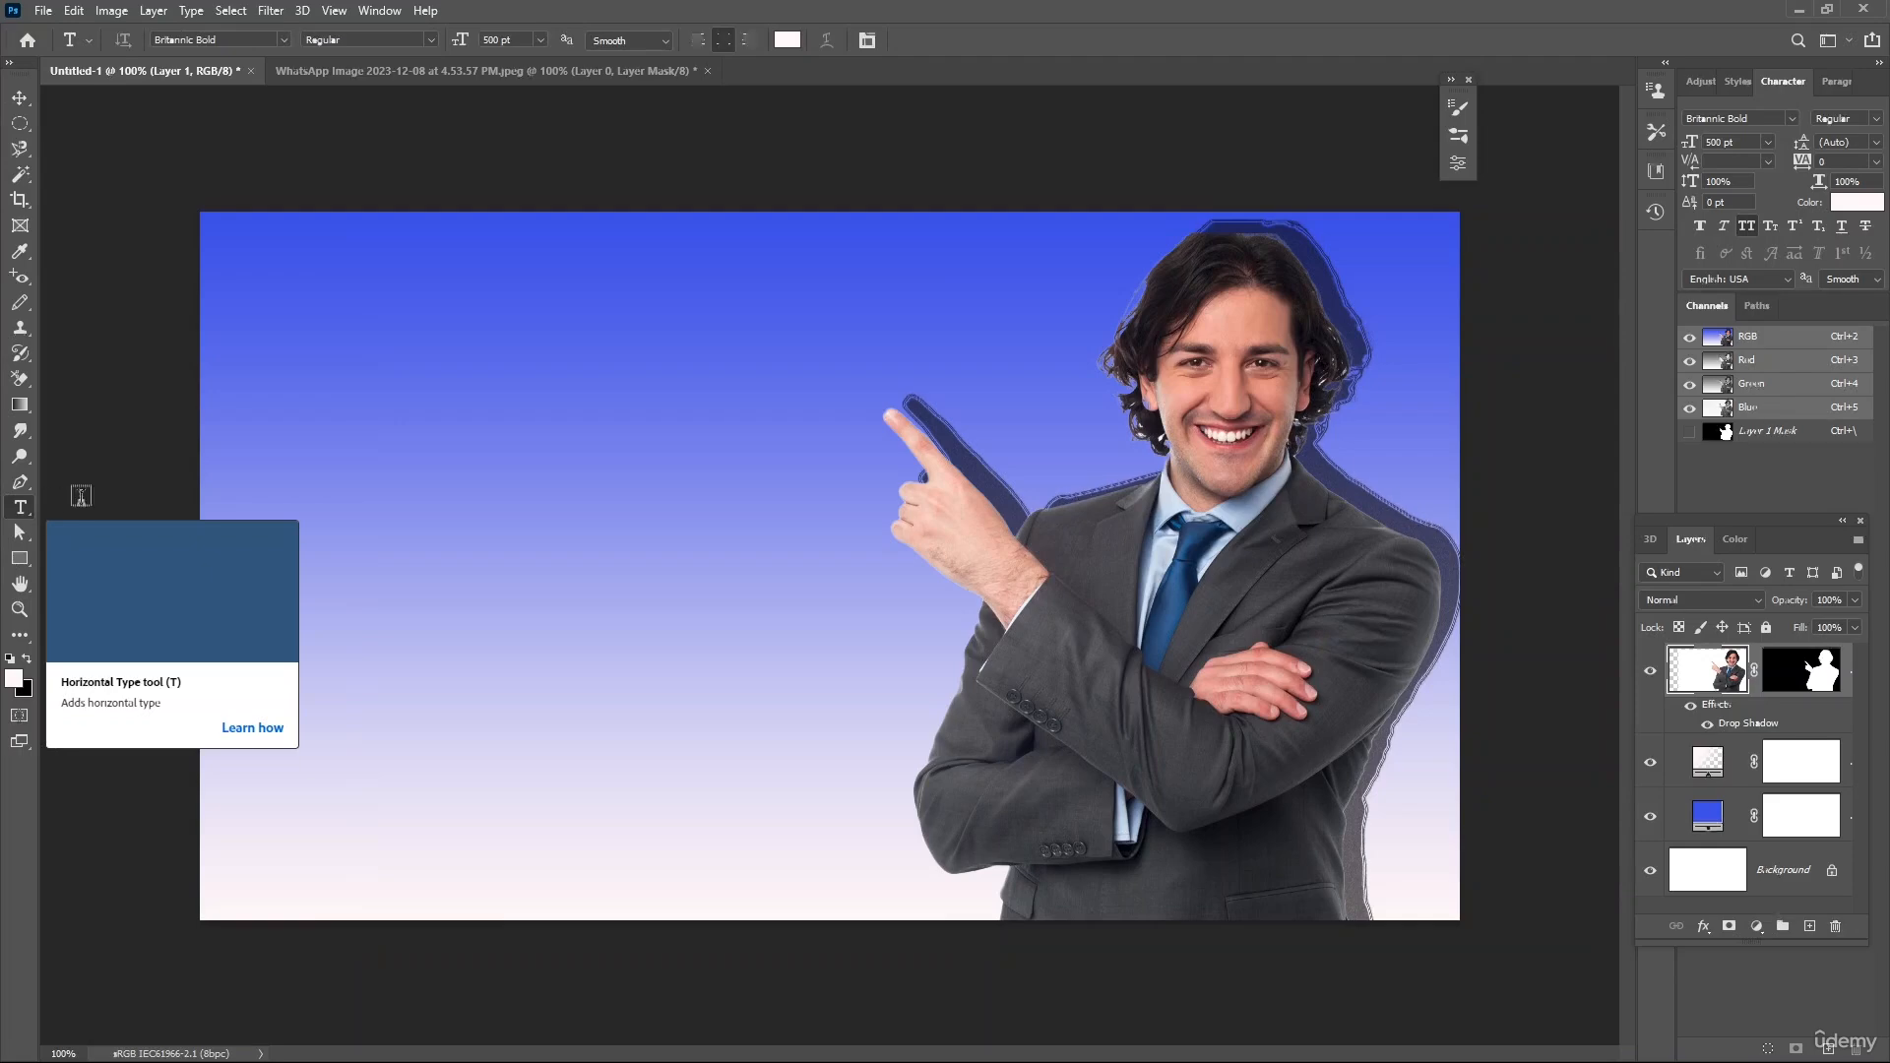
pyautogui.moveTo(281, 414); pyautogui.dragTo(771, 566)
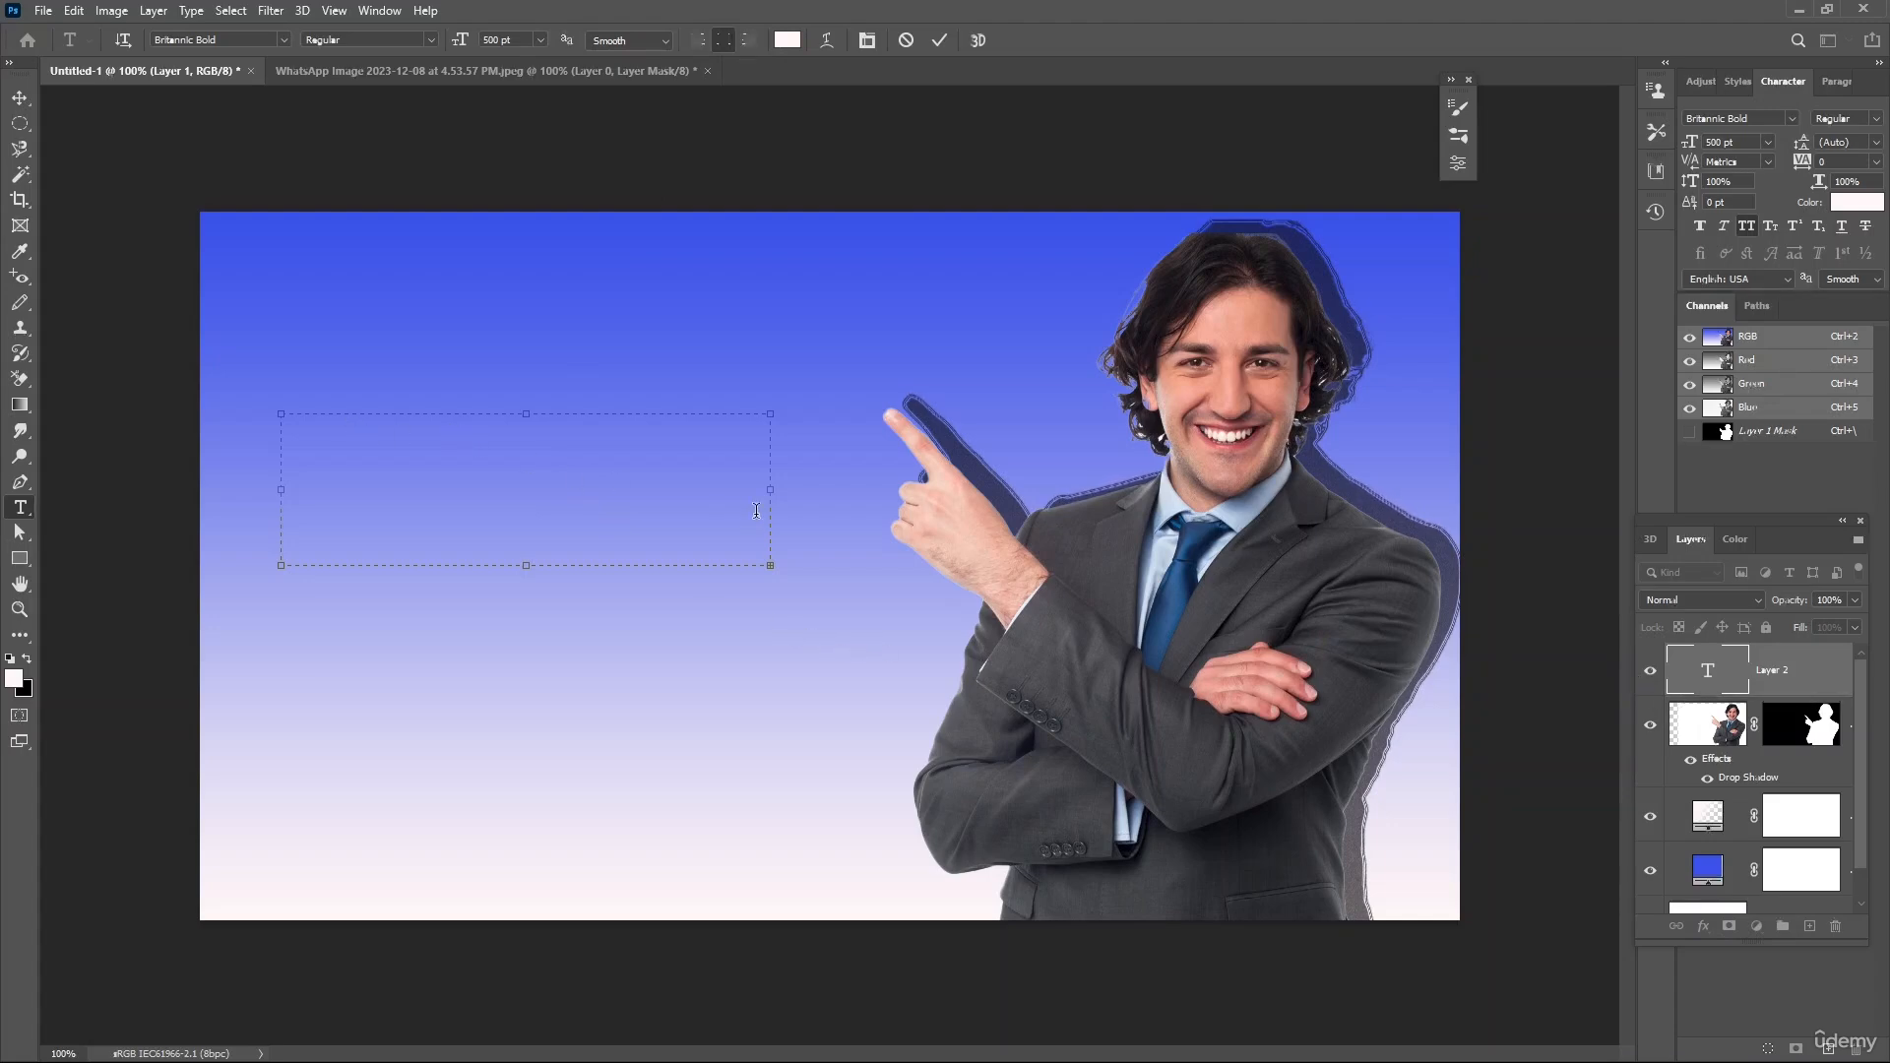
pyautogui.moveTo(770, 489); pyautogui.dragTo(873, 489)
pyautogui.click(787, 40)
pyautogui.click(1100, 519)
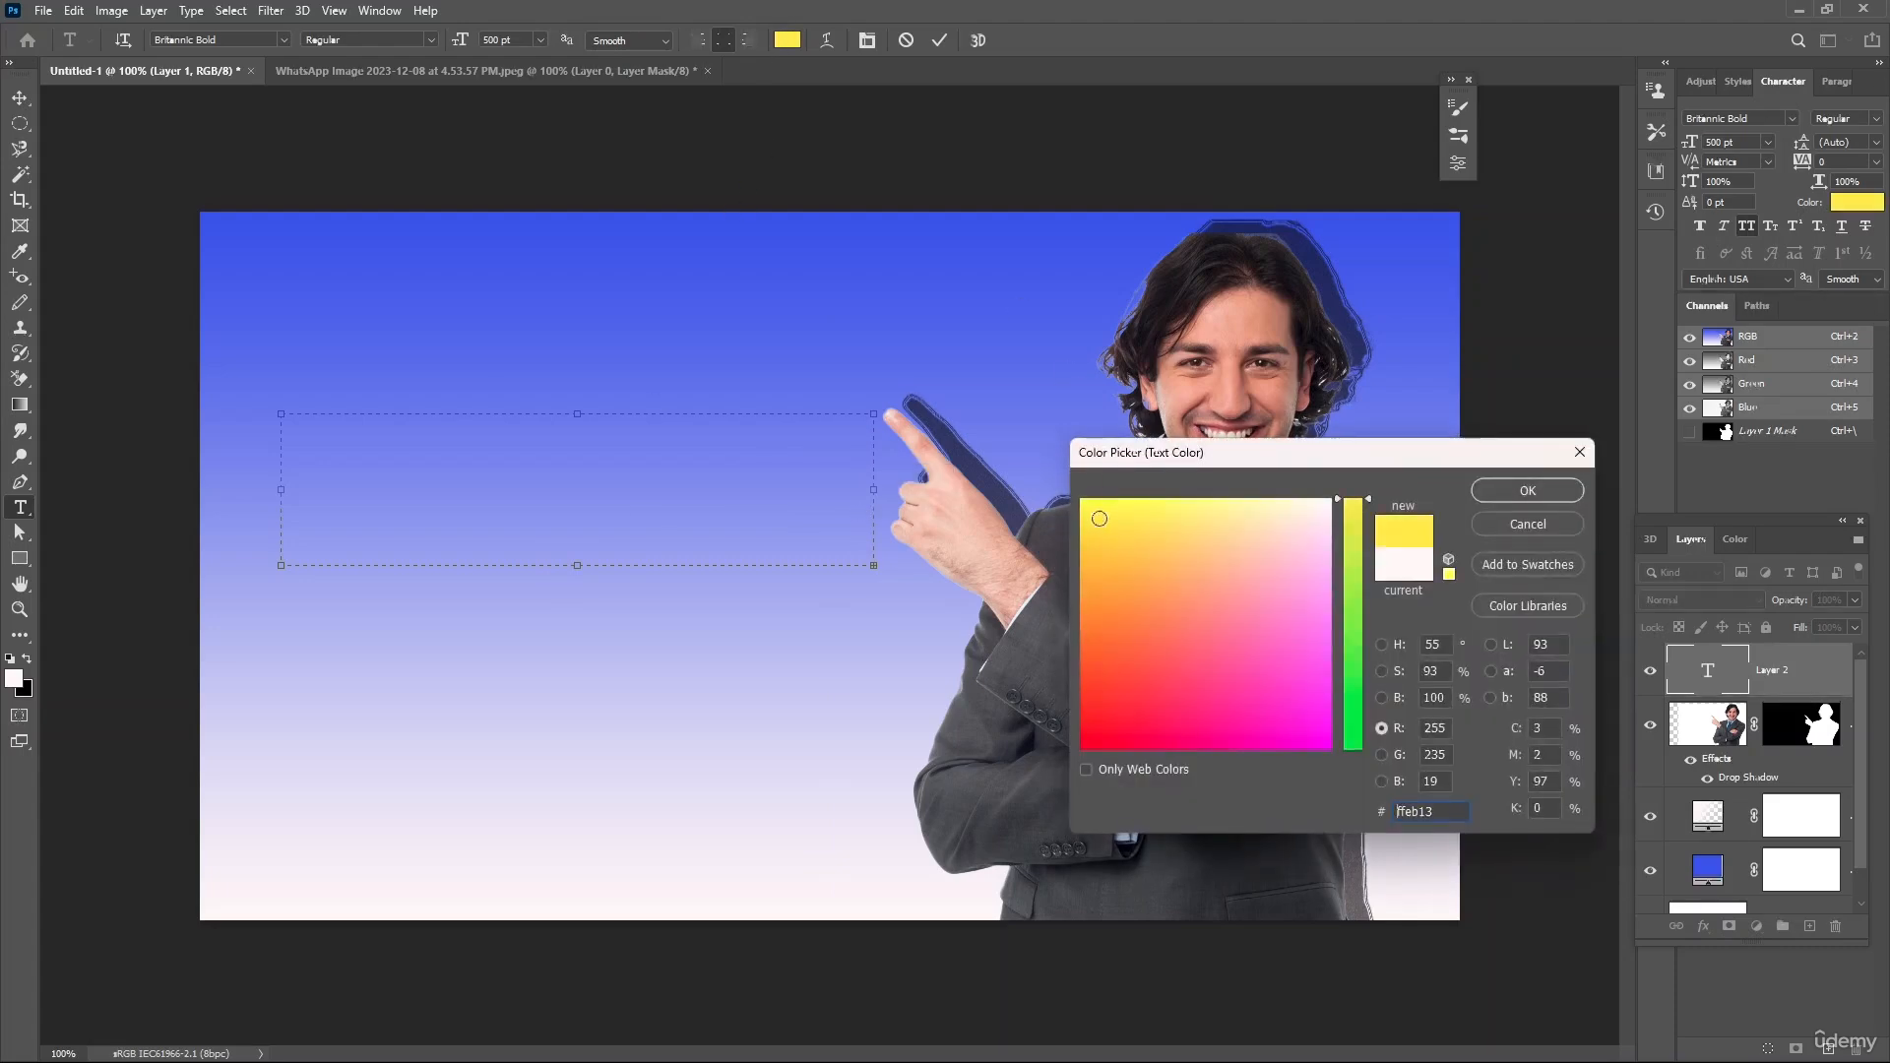
pyautogui.click(1102, 730)
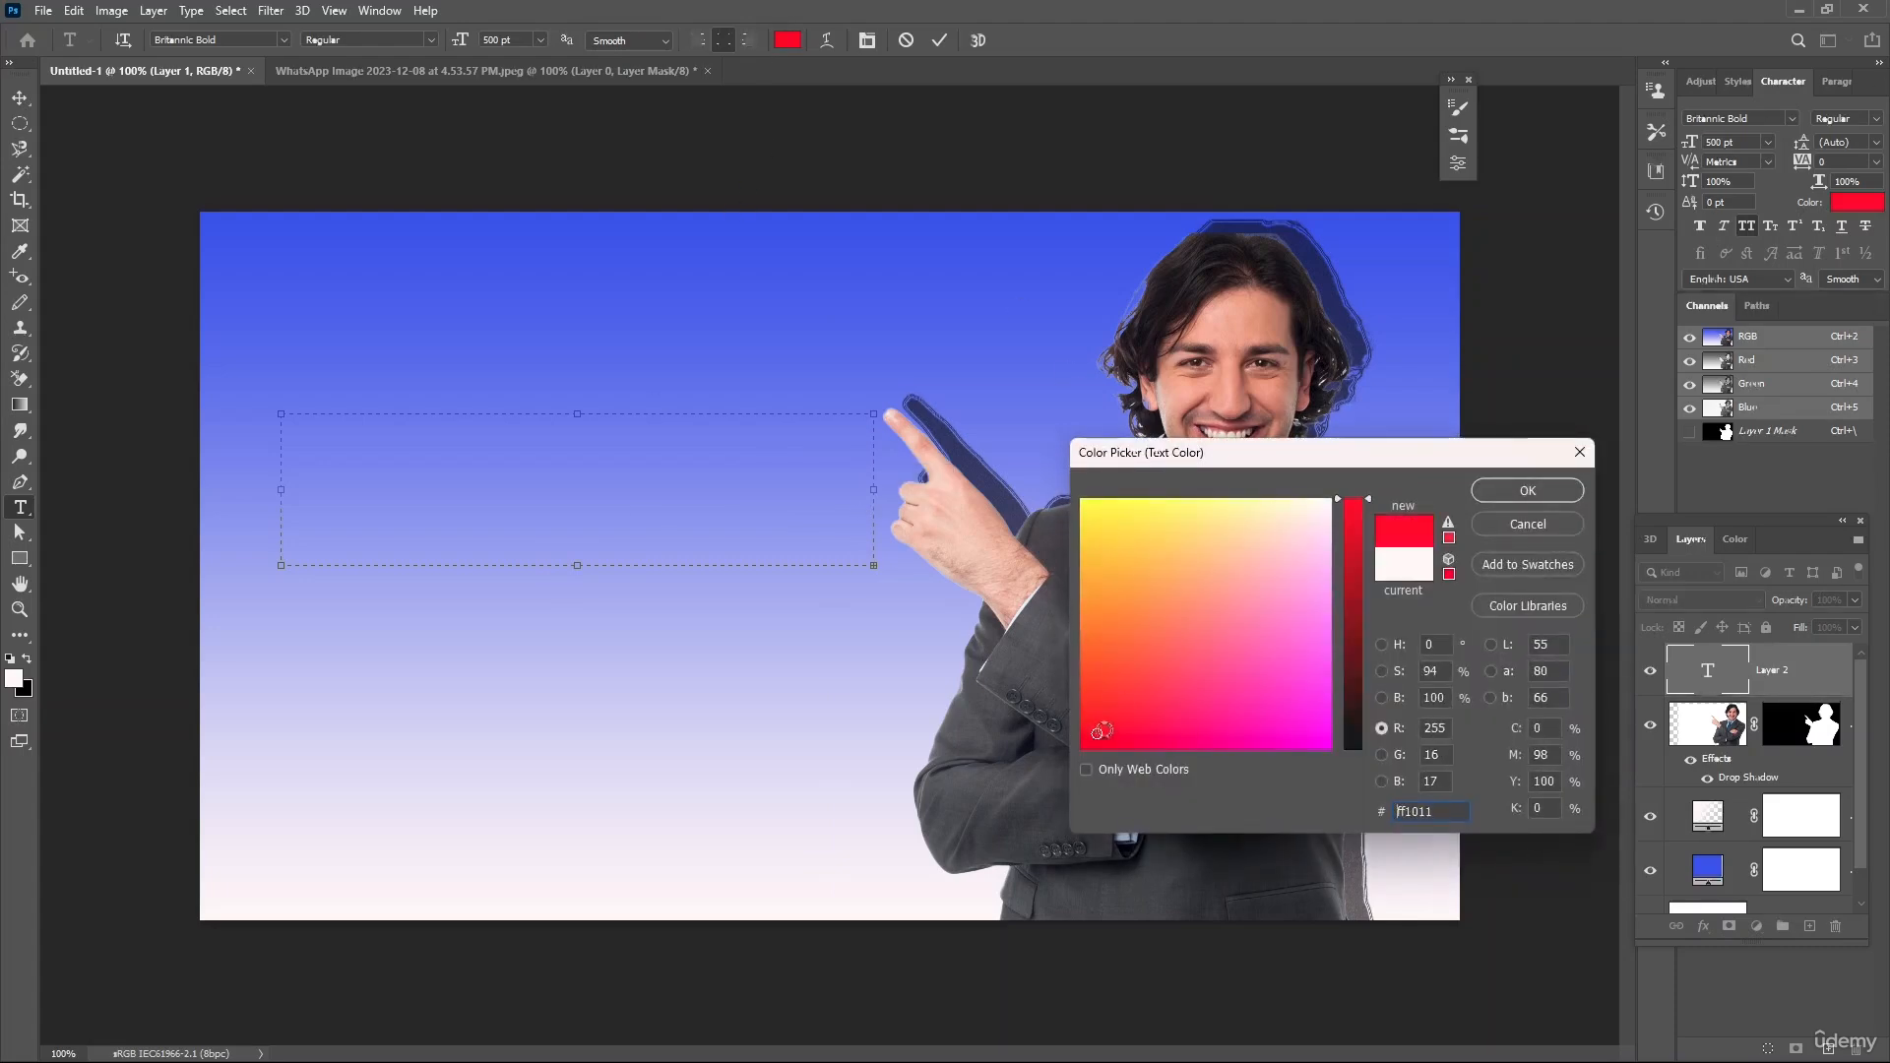
pyautogui.click(1548, 487)
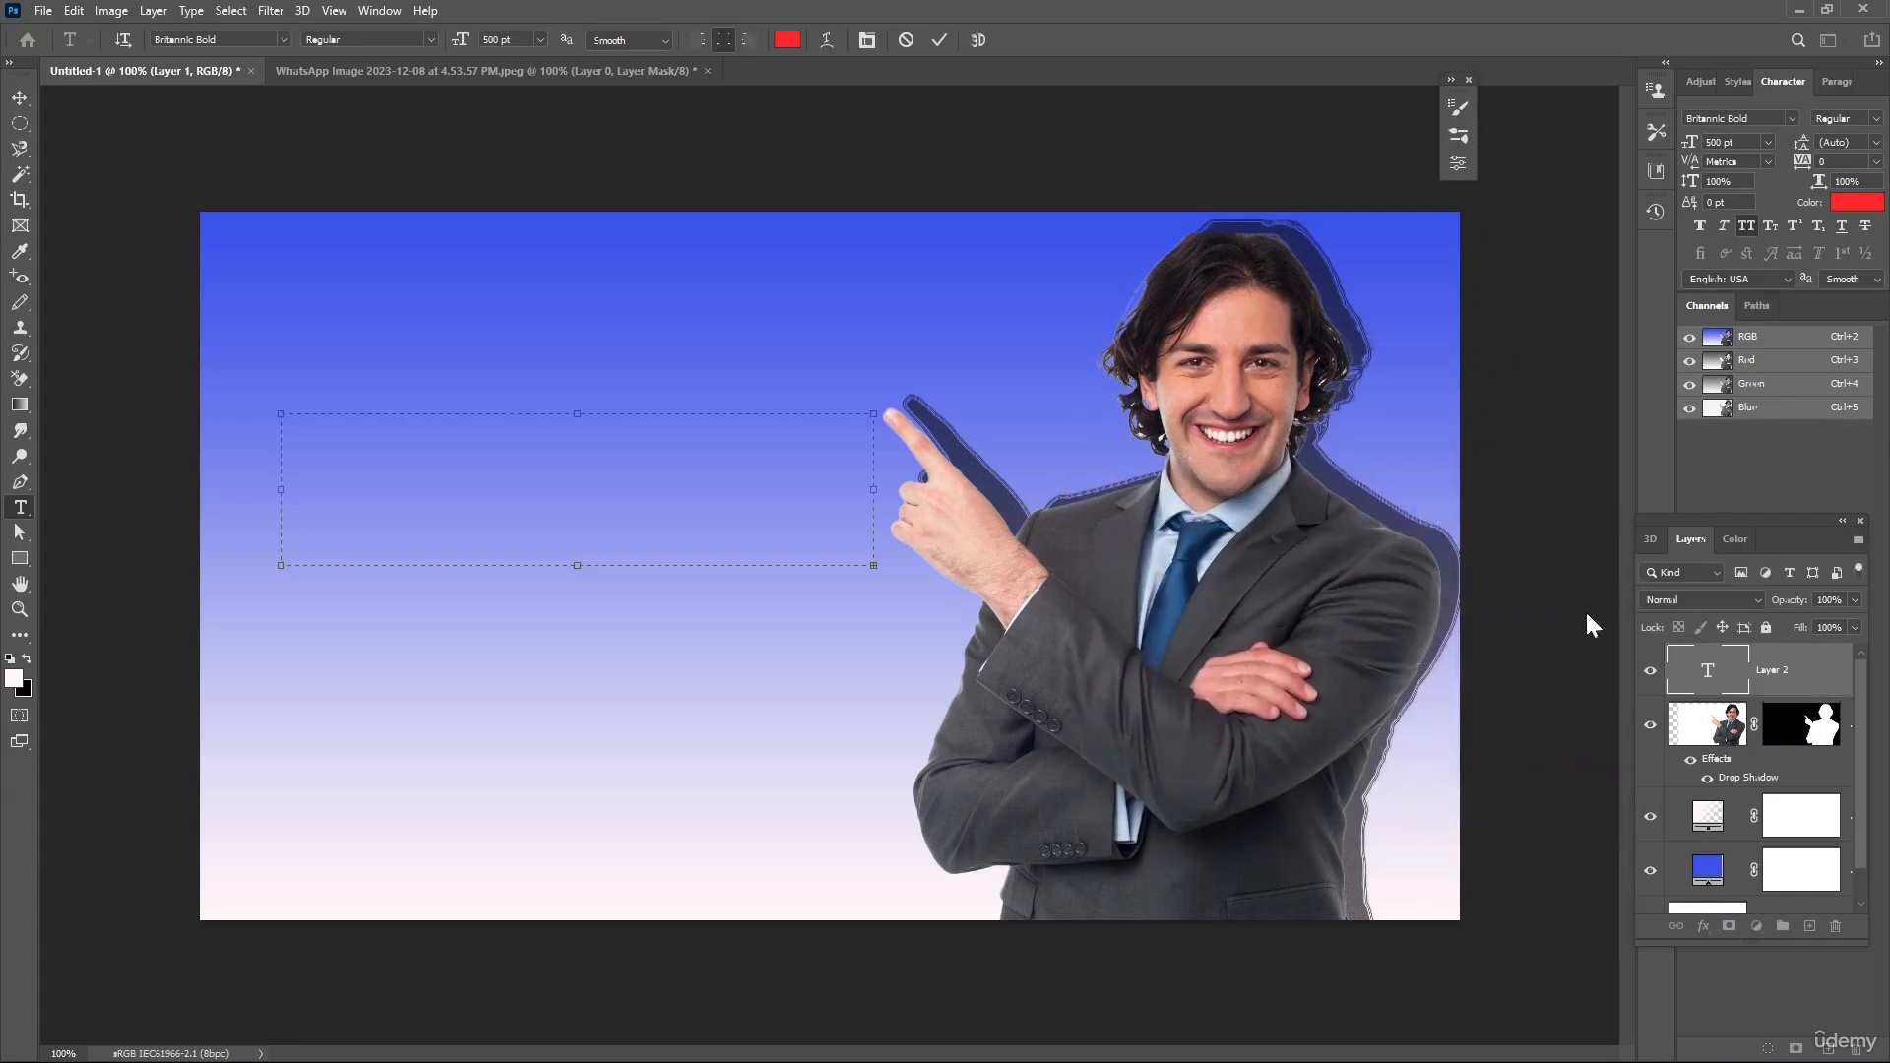
pyautogui.click(783, 494)
pyautogui.click(1784, 669)
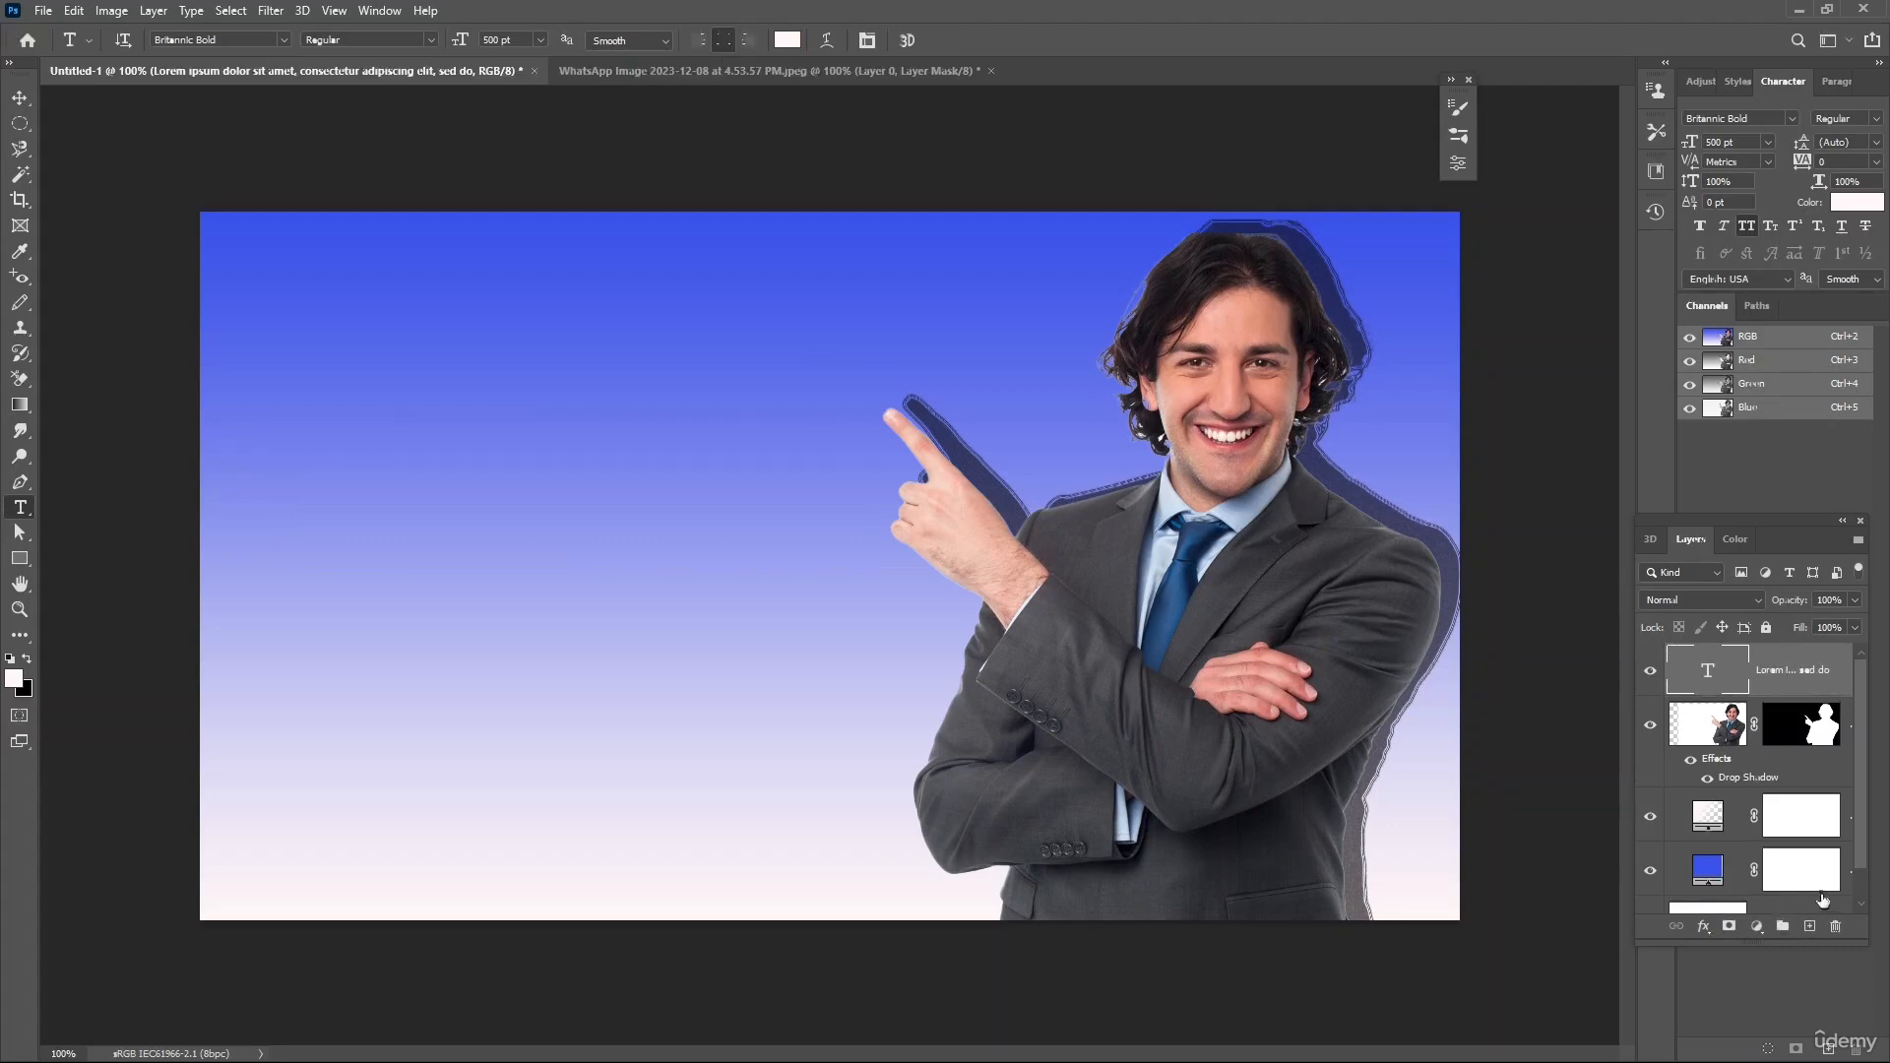
# - Delete the placeholder Lorem ipsum text layer
pyautogui.doubleClick(1774, 676)
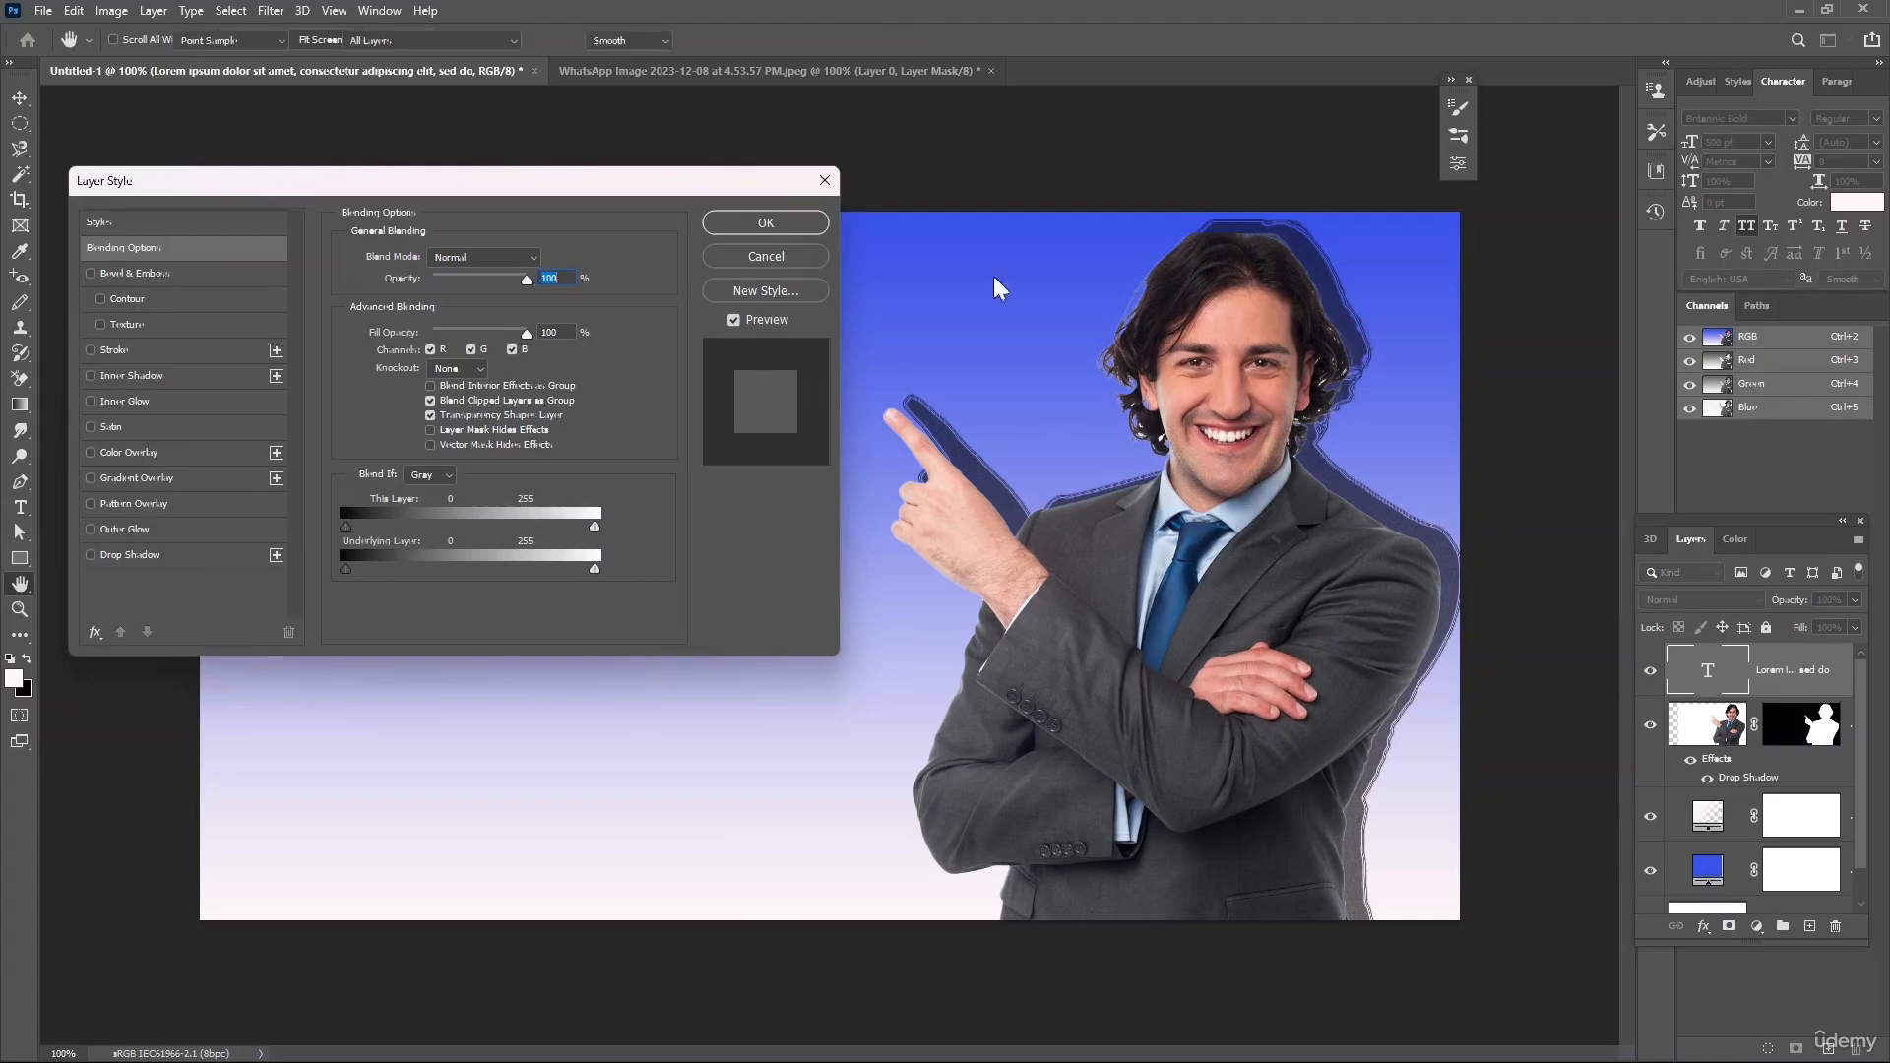
pyautogui.press('Escape')
pyautogui.click(1835, 926)
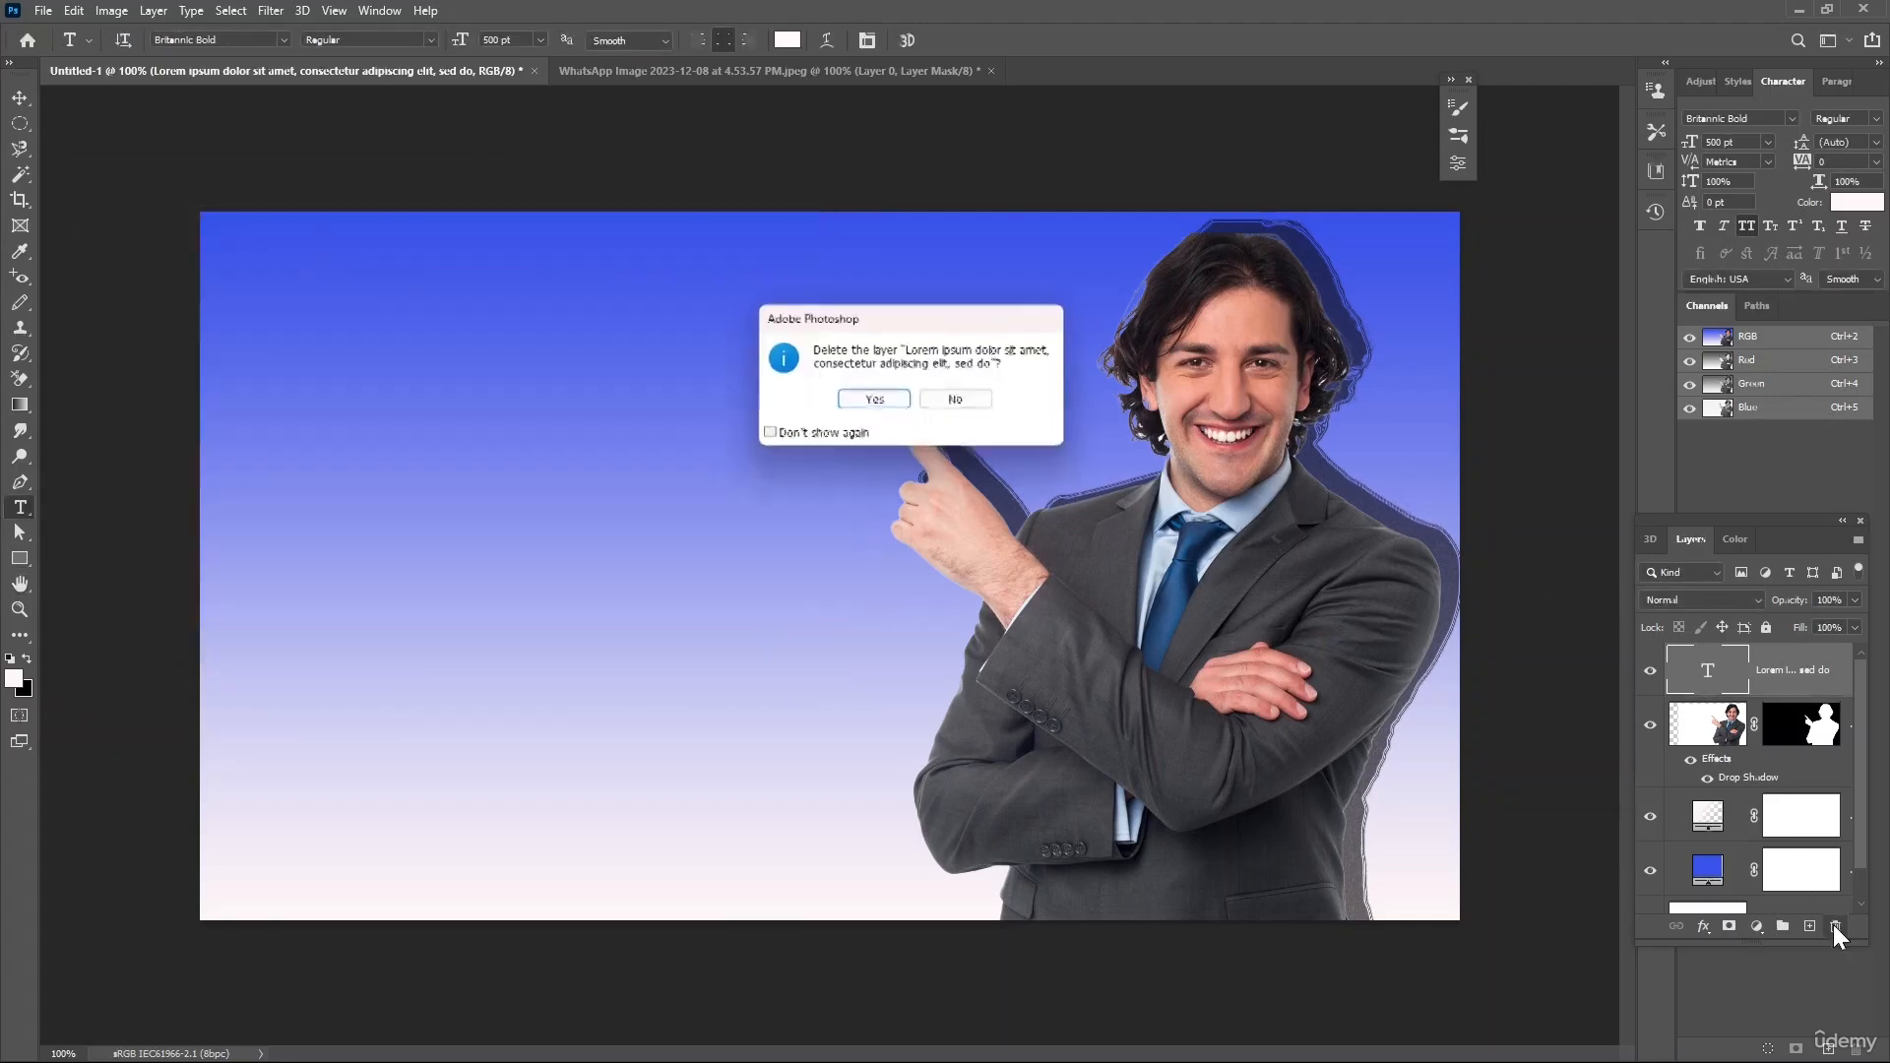
pyautogui.click(876, 399)
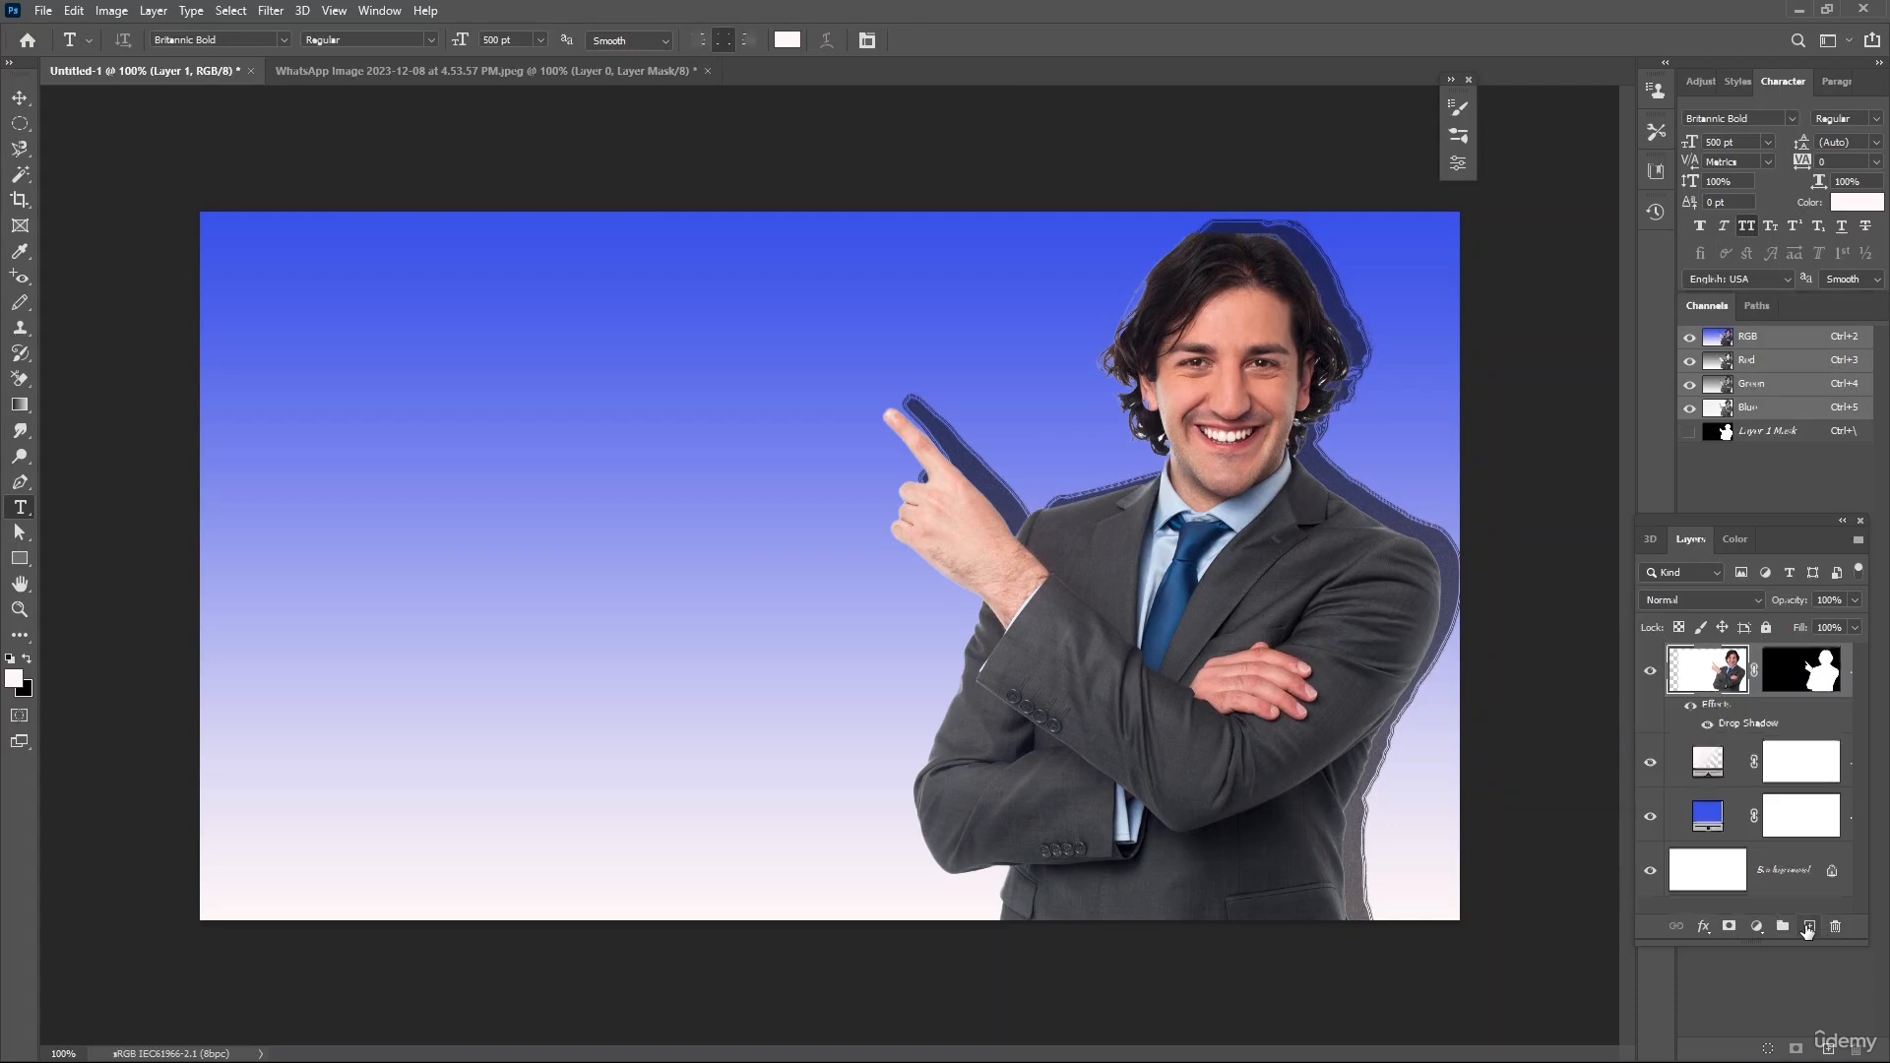
# - Add a new layer and create a 500 pt text box beside the man's pointing finger containing "How can earn manoy in onlihe"
pyautogui.click(1809, 926)
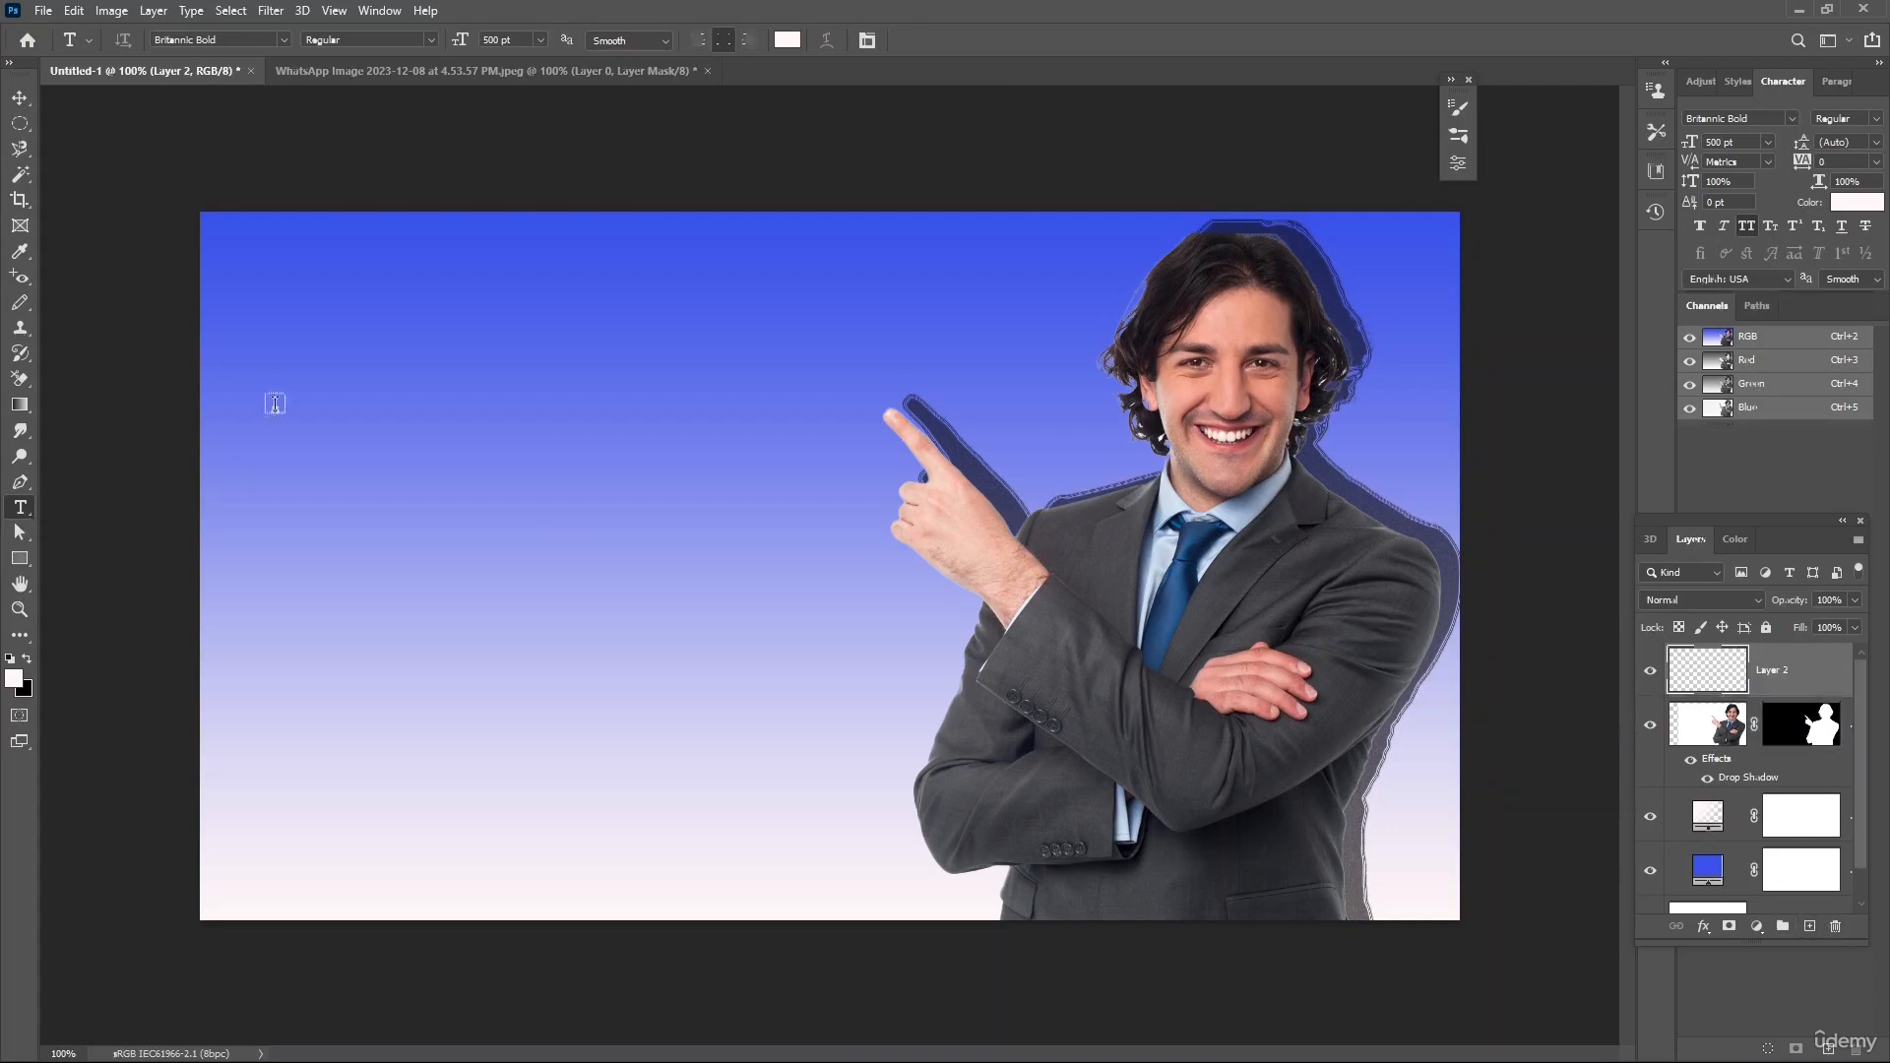
pyautogui.moveTo(284, 315); pyautogui.dragTo(830, 544)
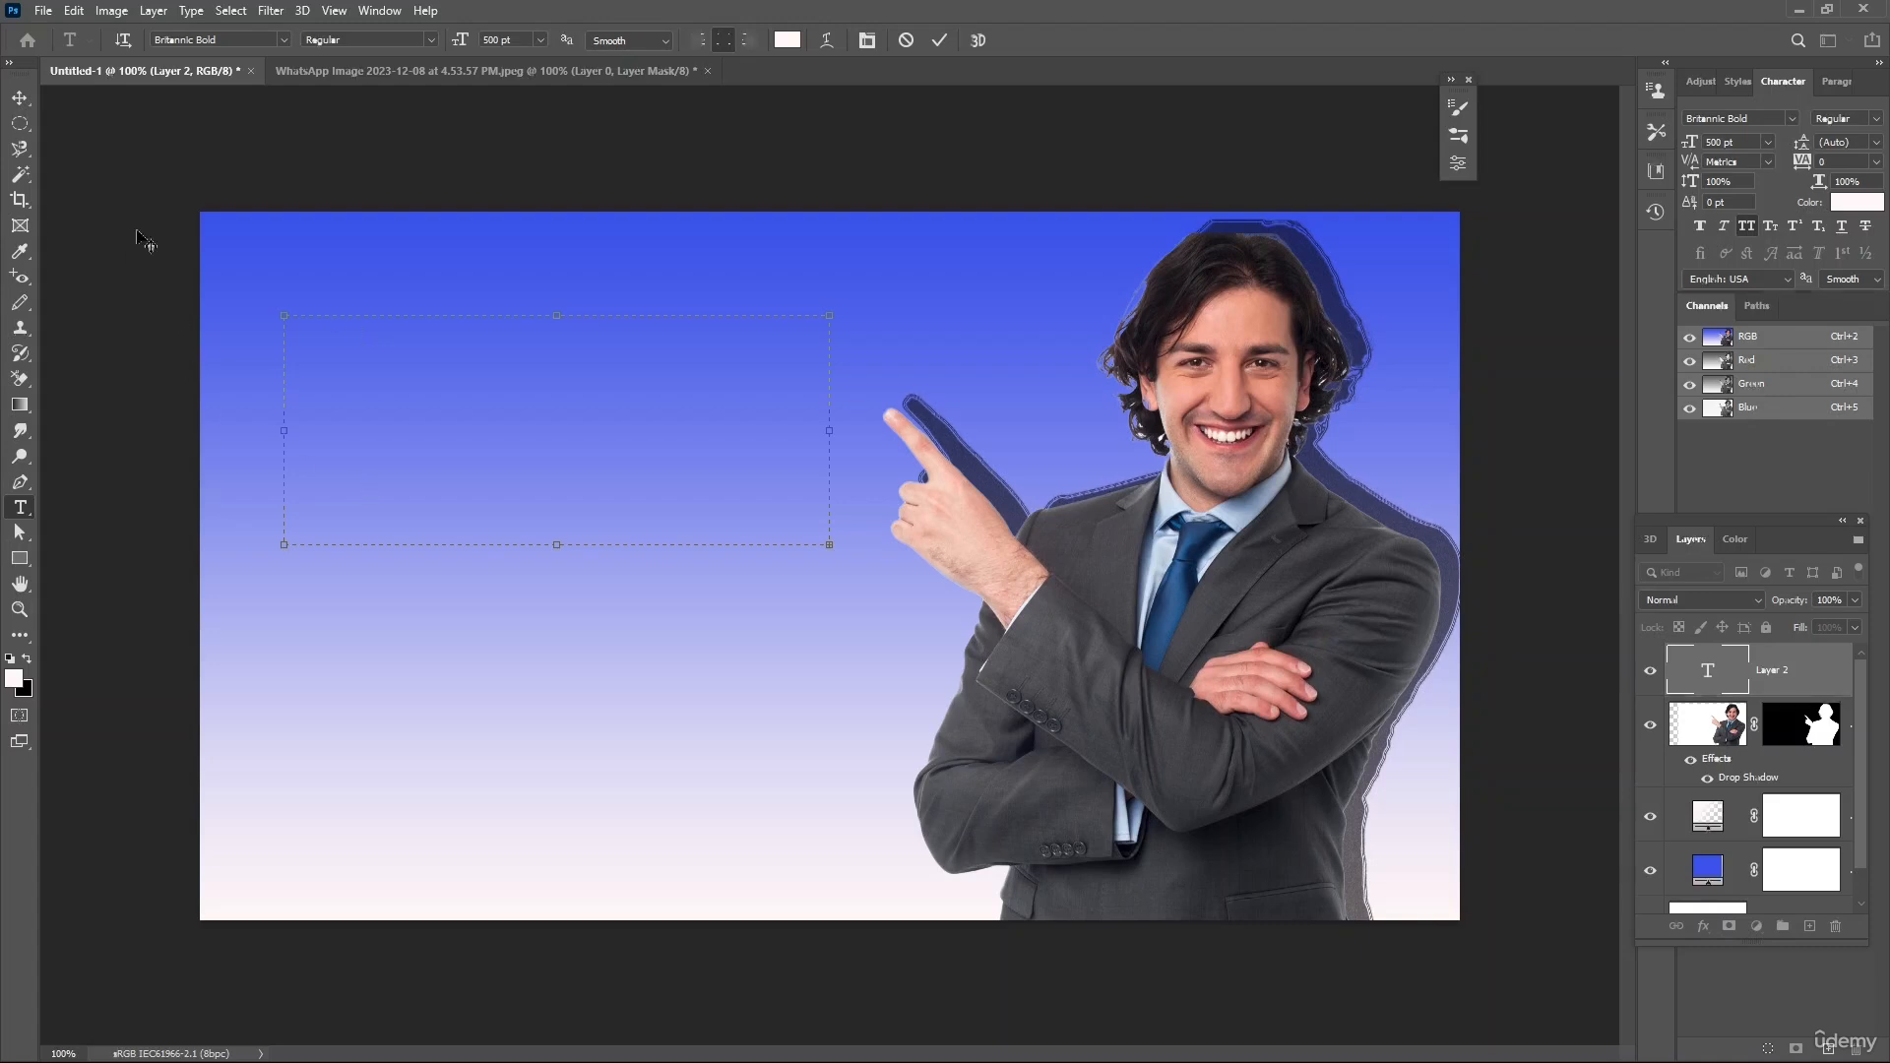
pyautogui.click(20, 97)
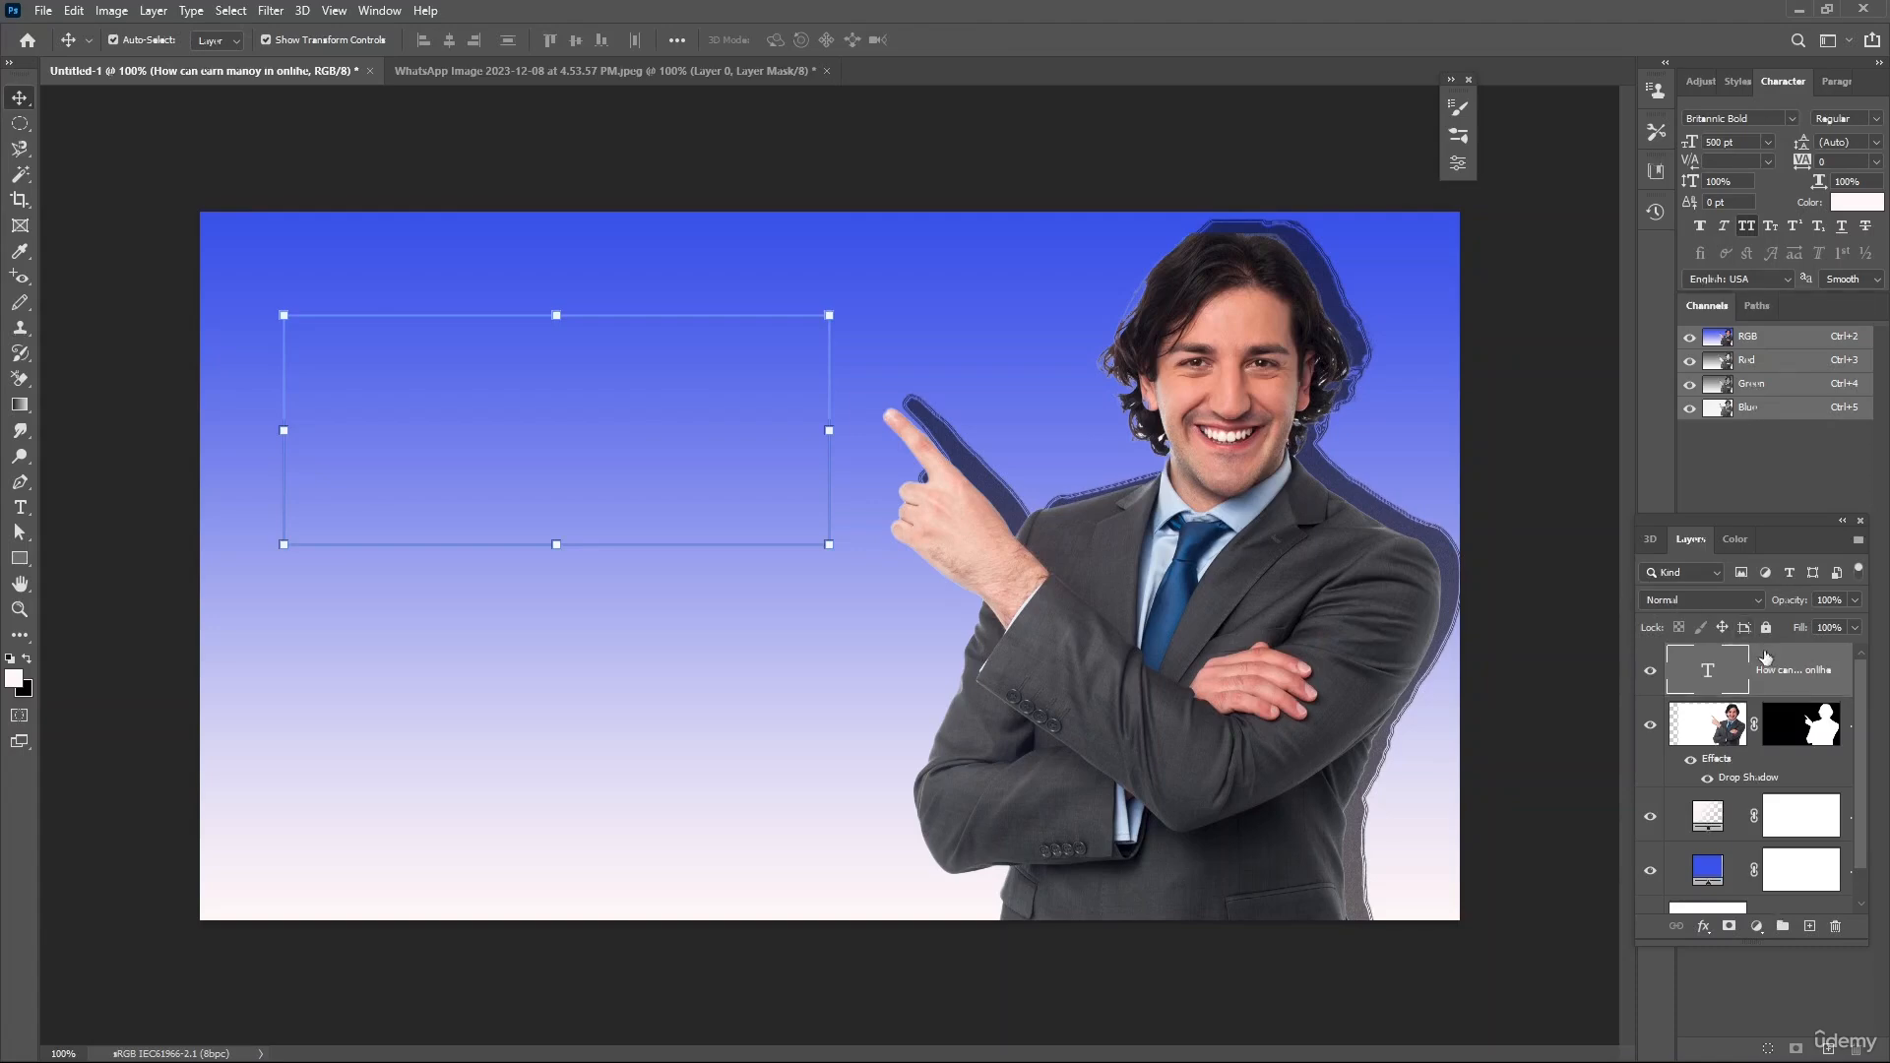
# - Examine the text, cutout and fill layers to find out why the title does not show on the canvas
pyautogui.doubleClick(1793, 670)
pyautogui.click(658, 579)
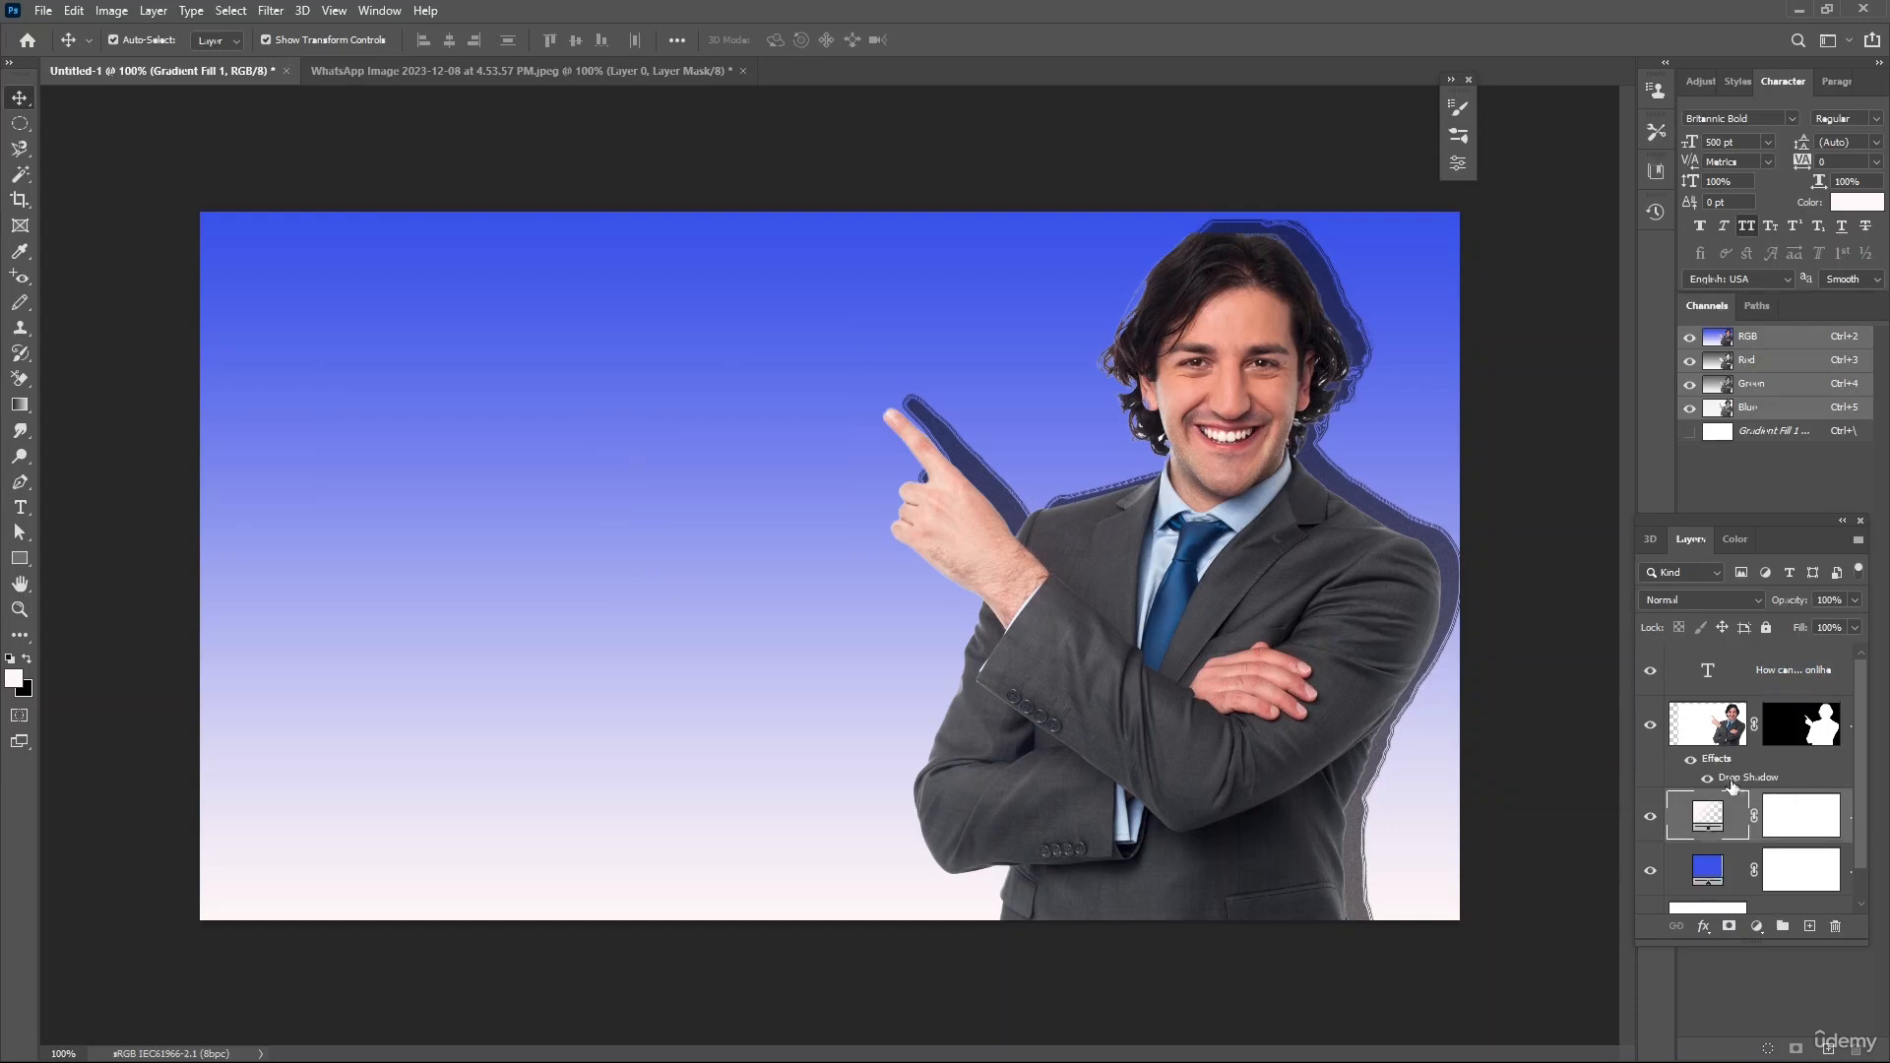
pyautogui.hotkey('alt', '[')
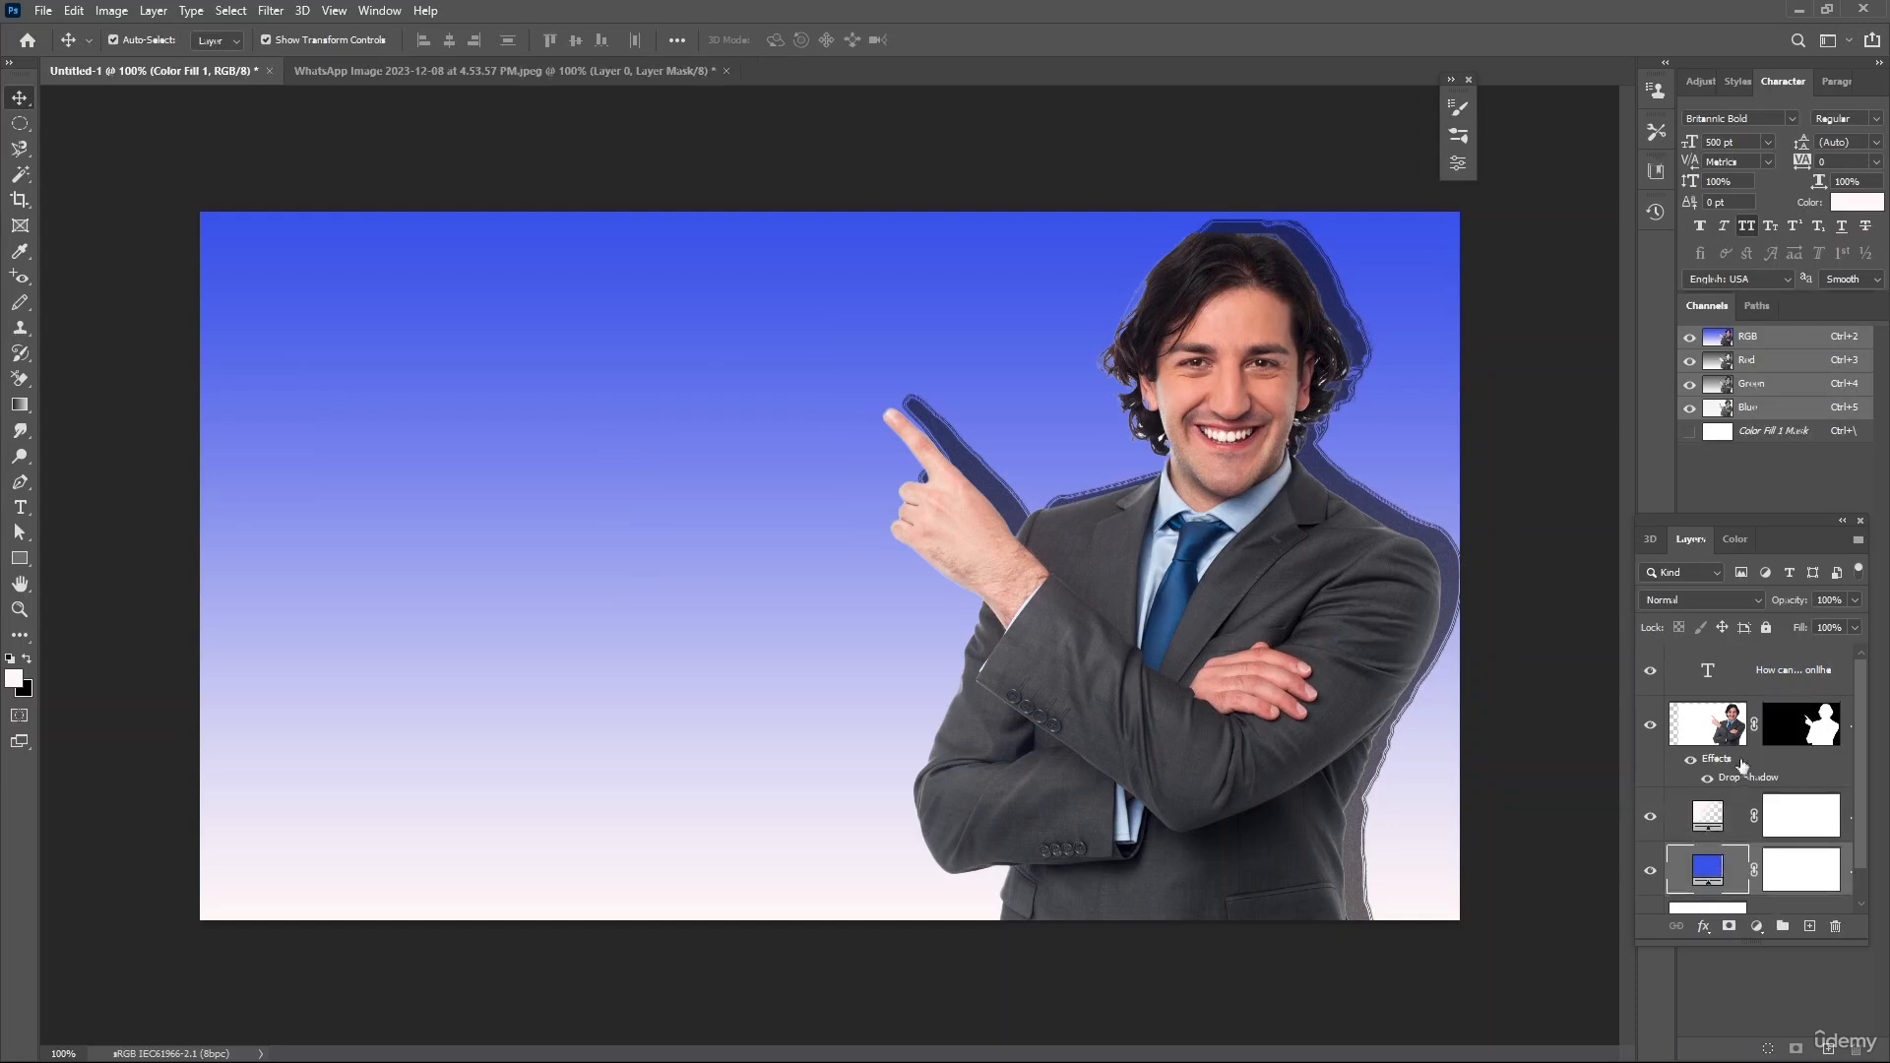
pyautogui.click(1733, 743)
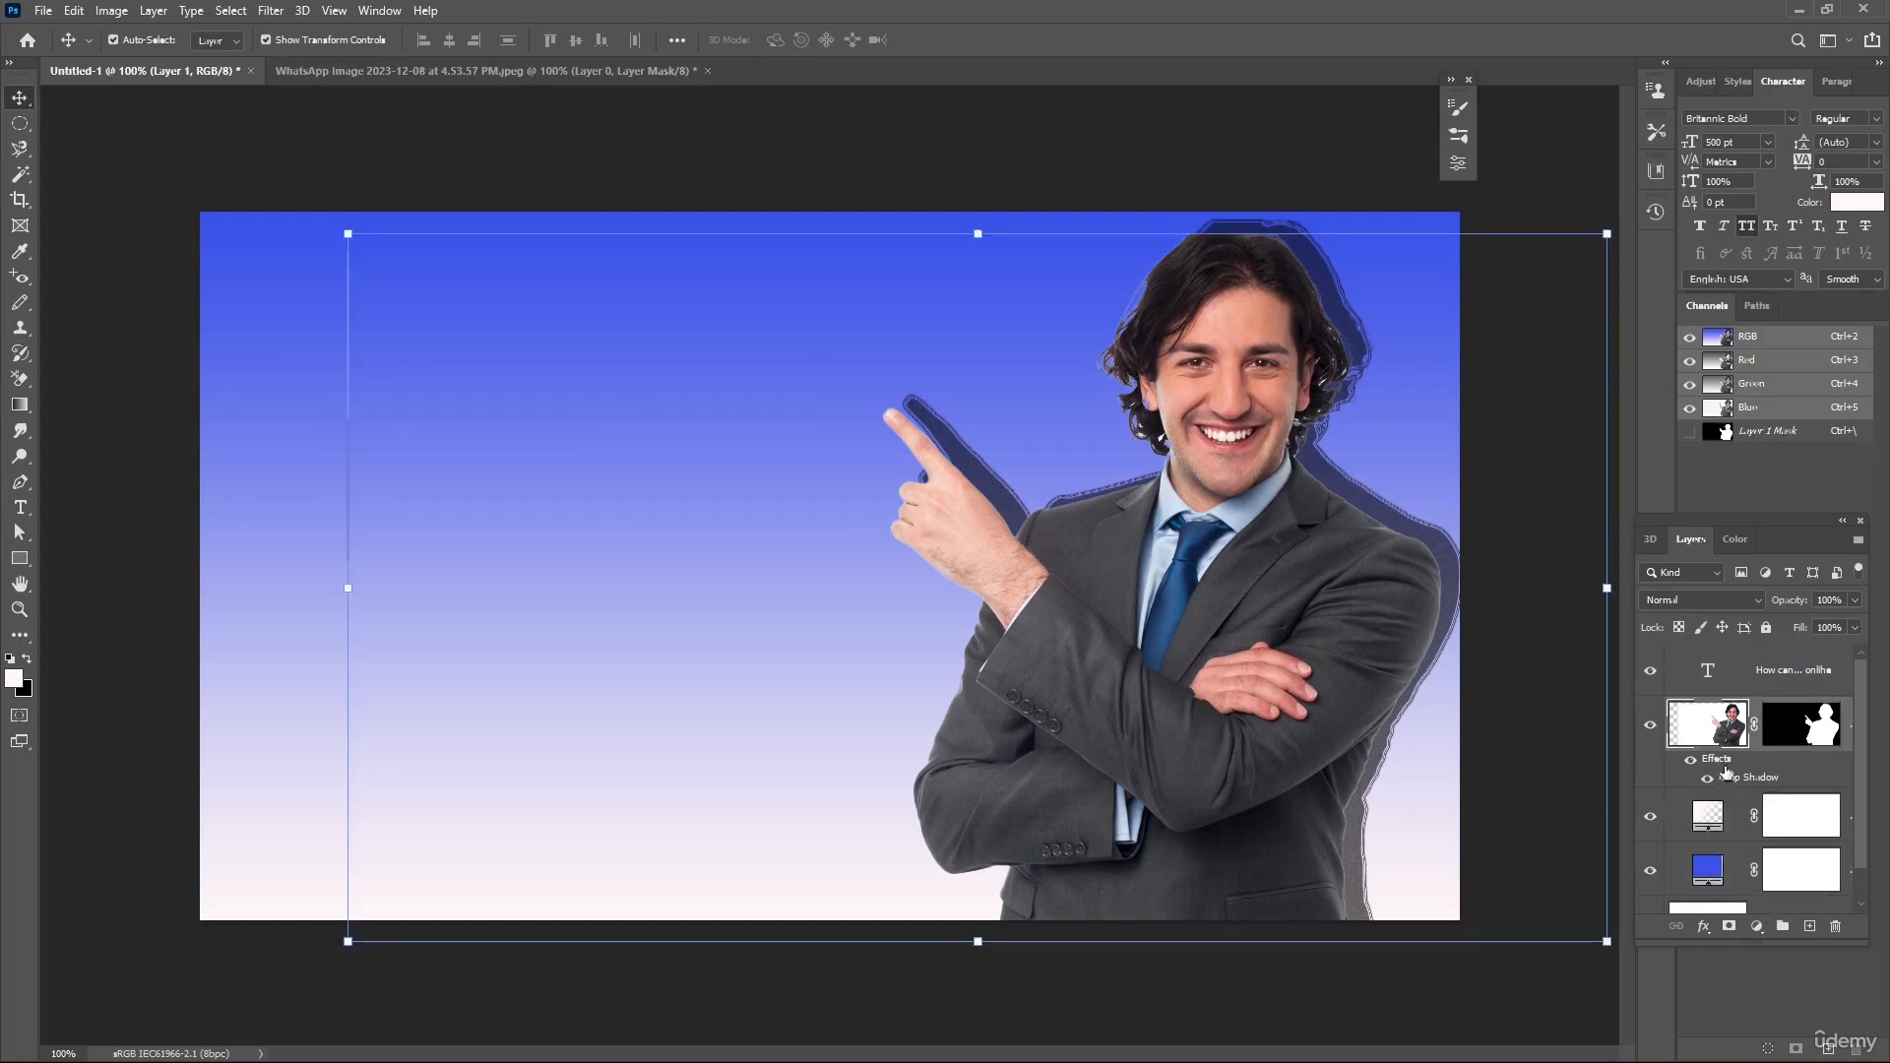
pyautogui.click(1751, 679)
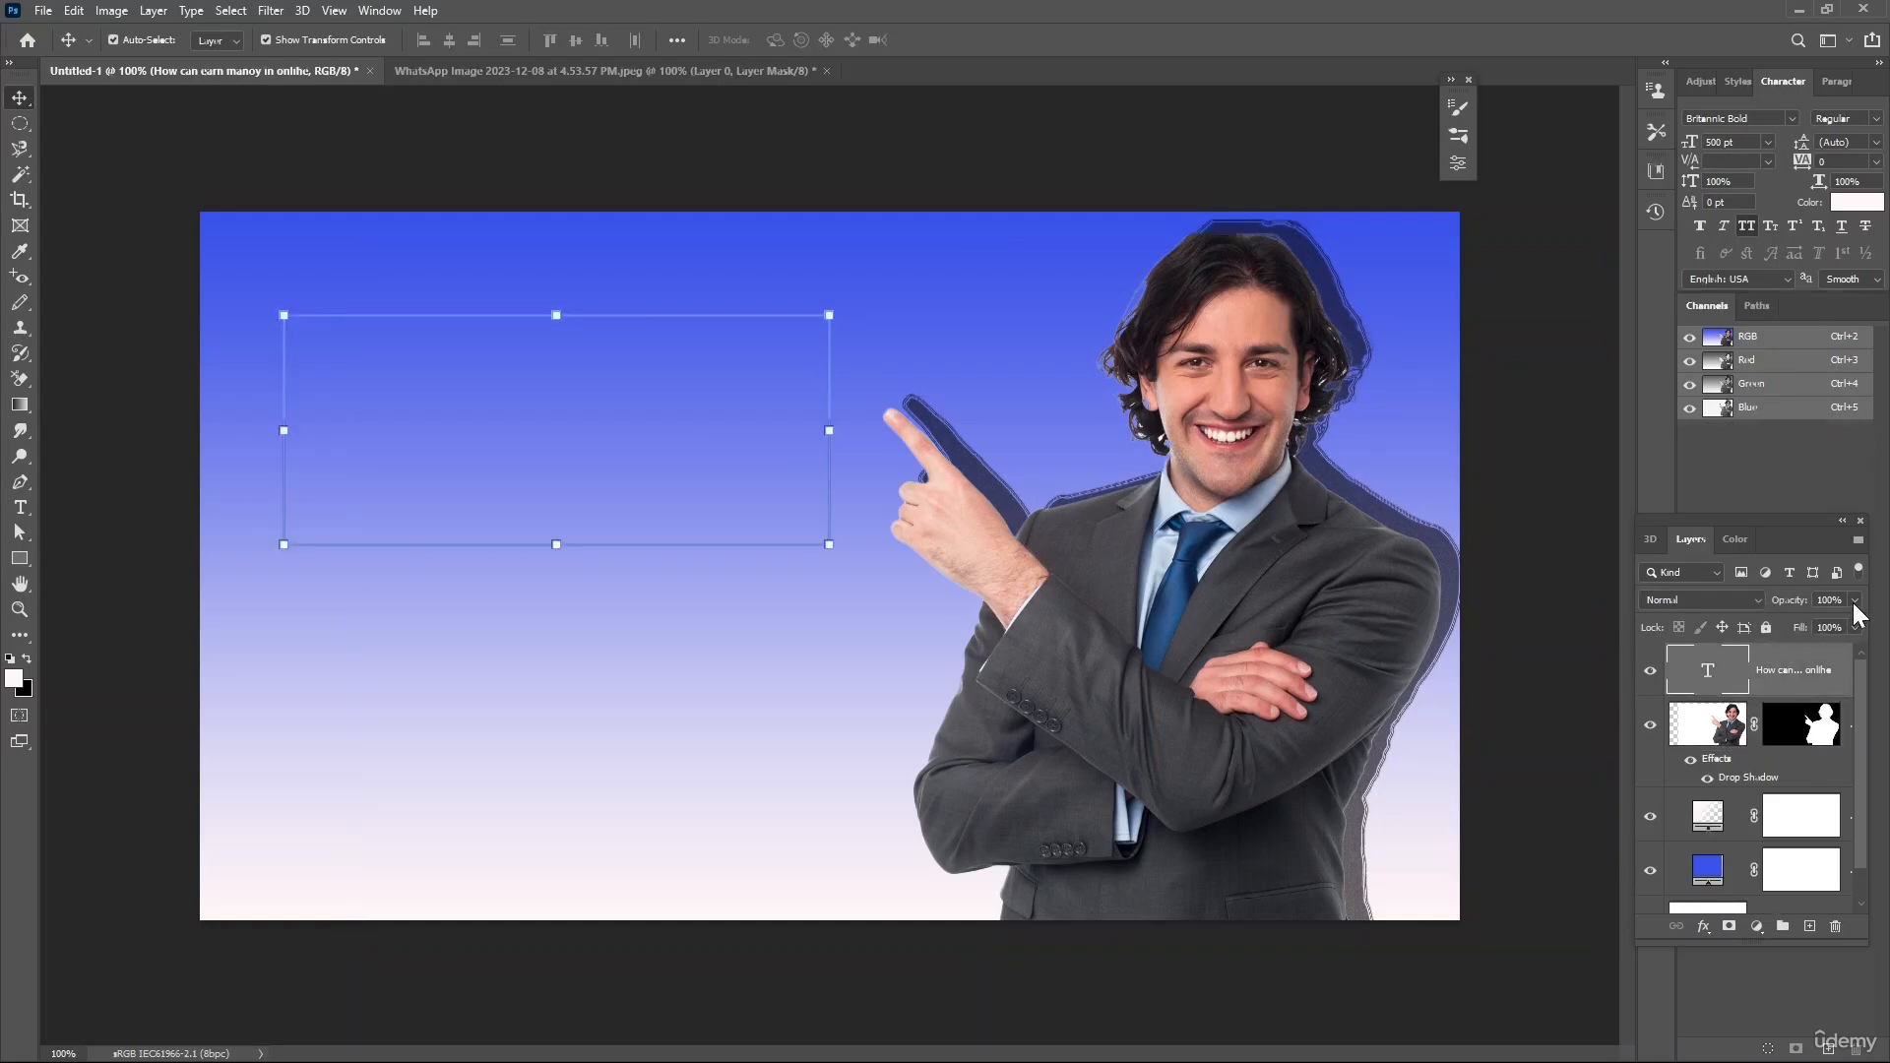
pyautogui.click(791, 403)
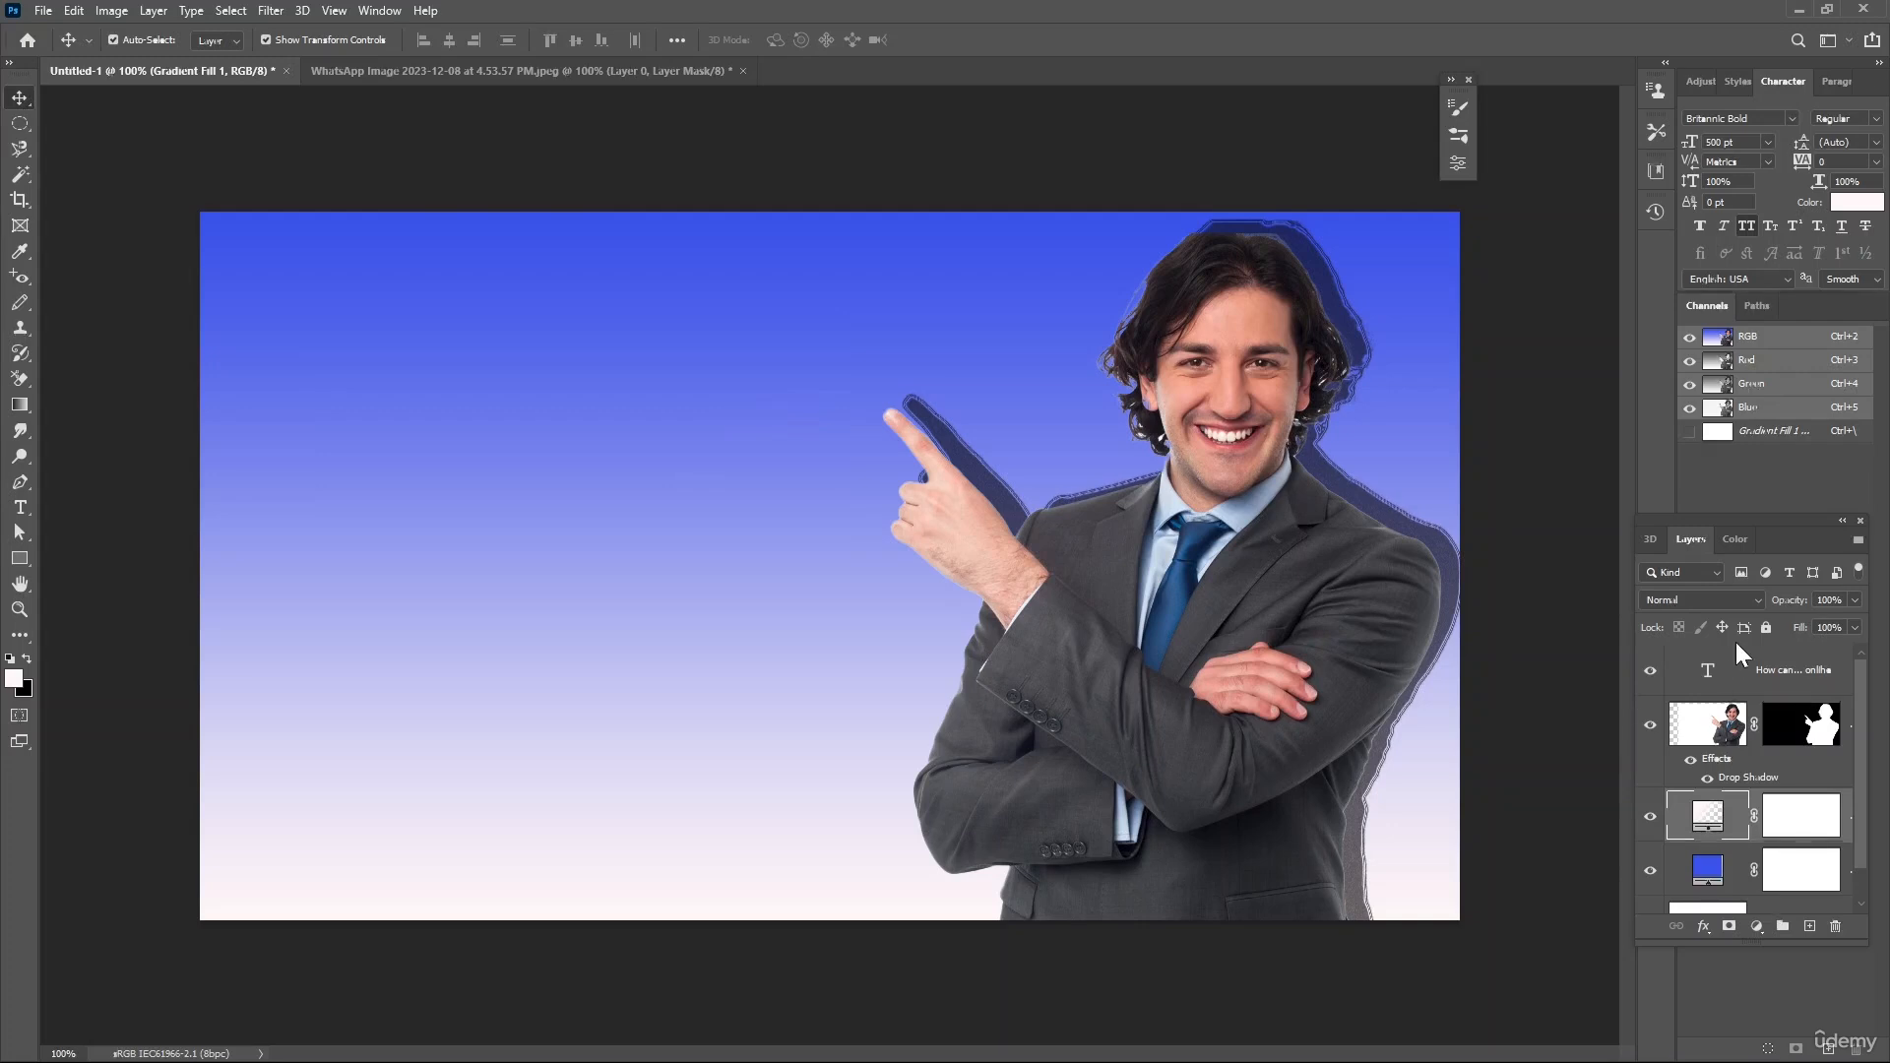
pyautogui.click(1742, 667)
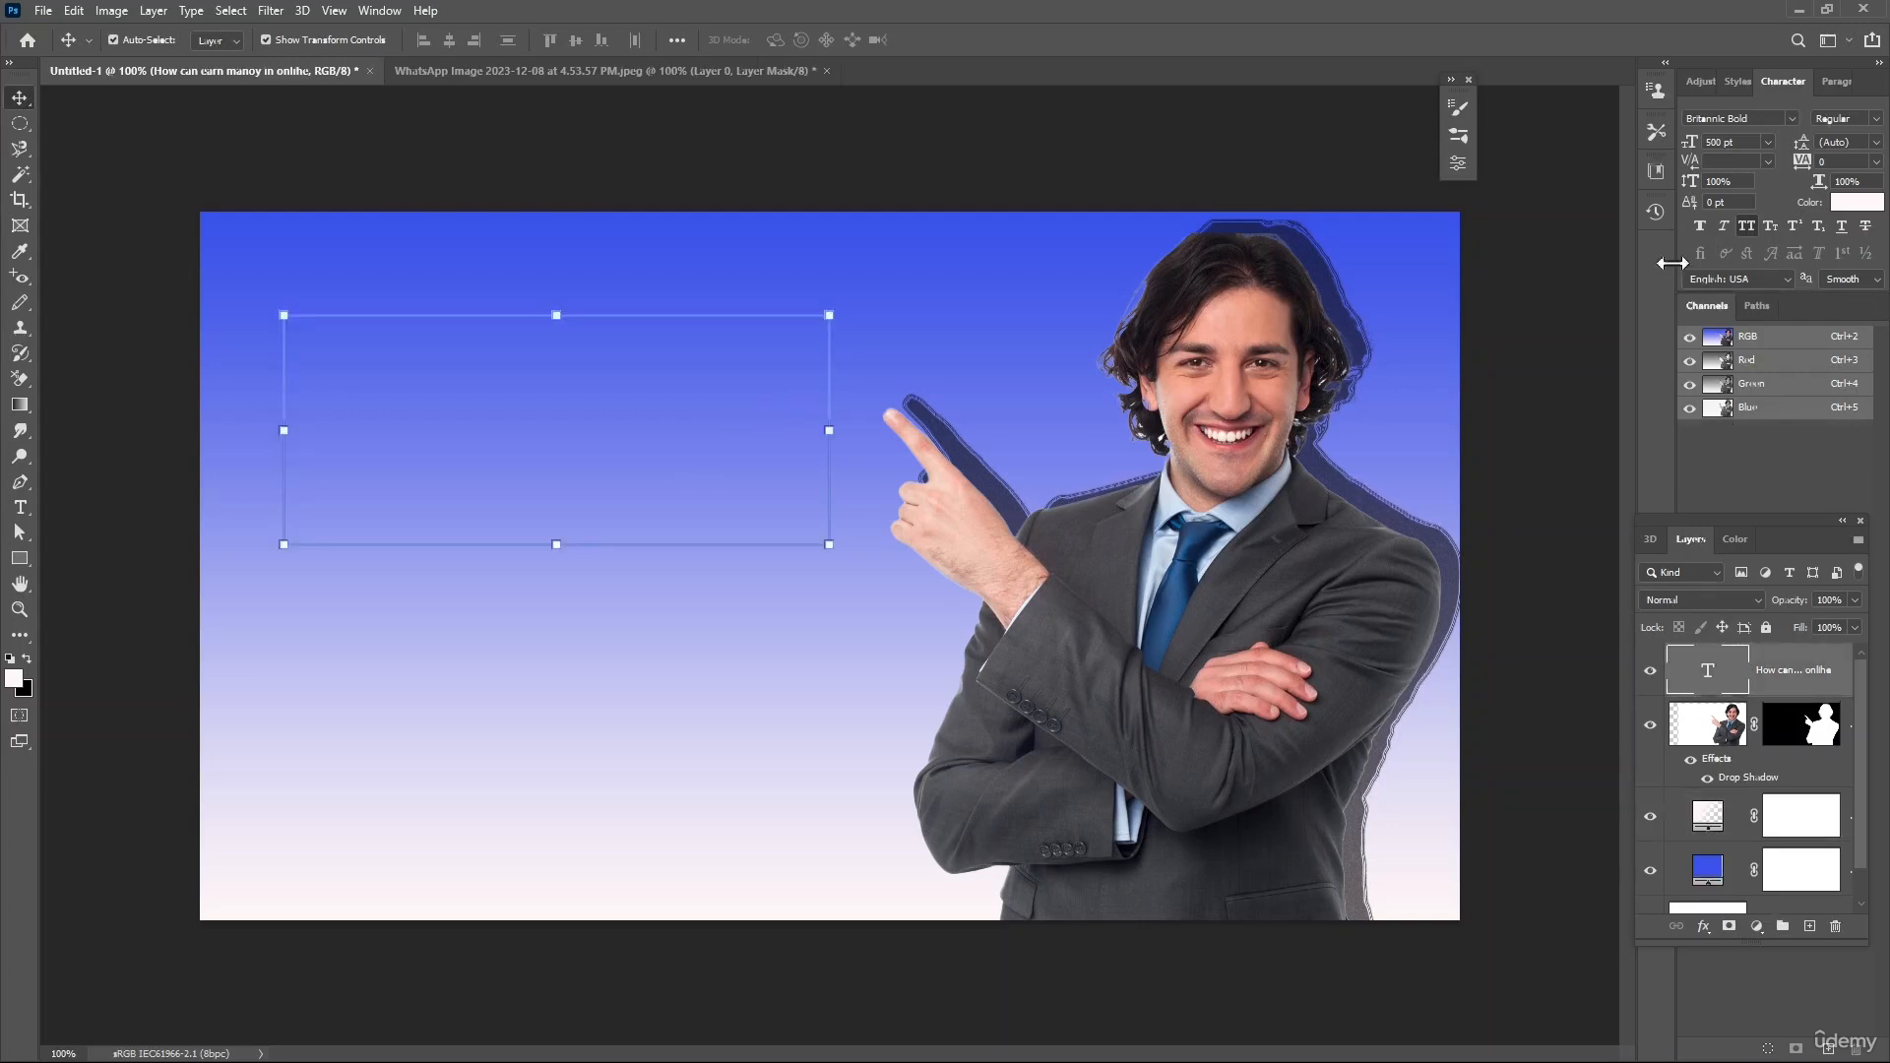
pyautogui.click(1746, 76)
pyautogui.click(1697, 79)
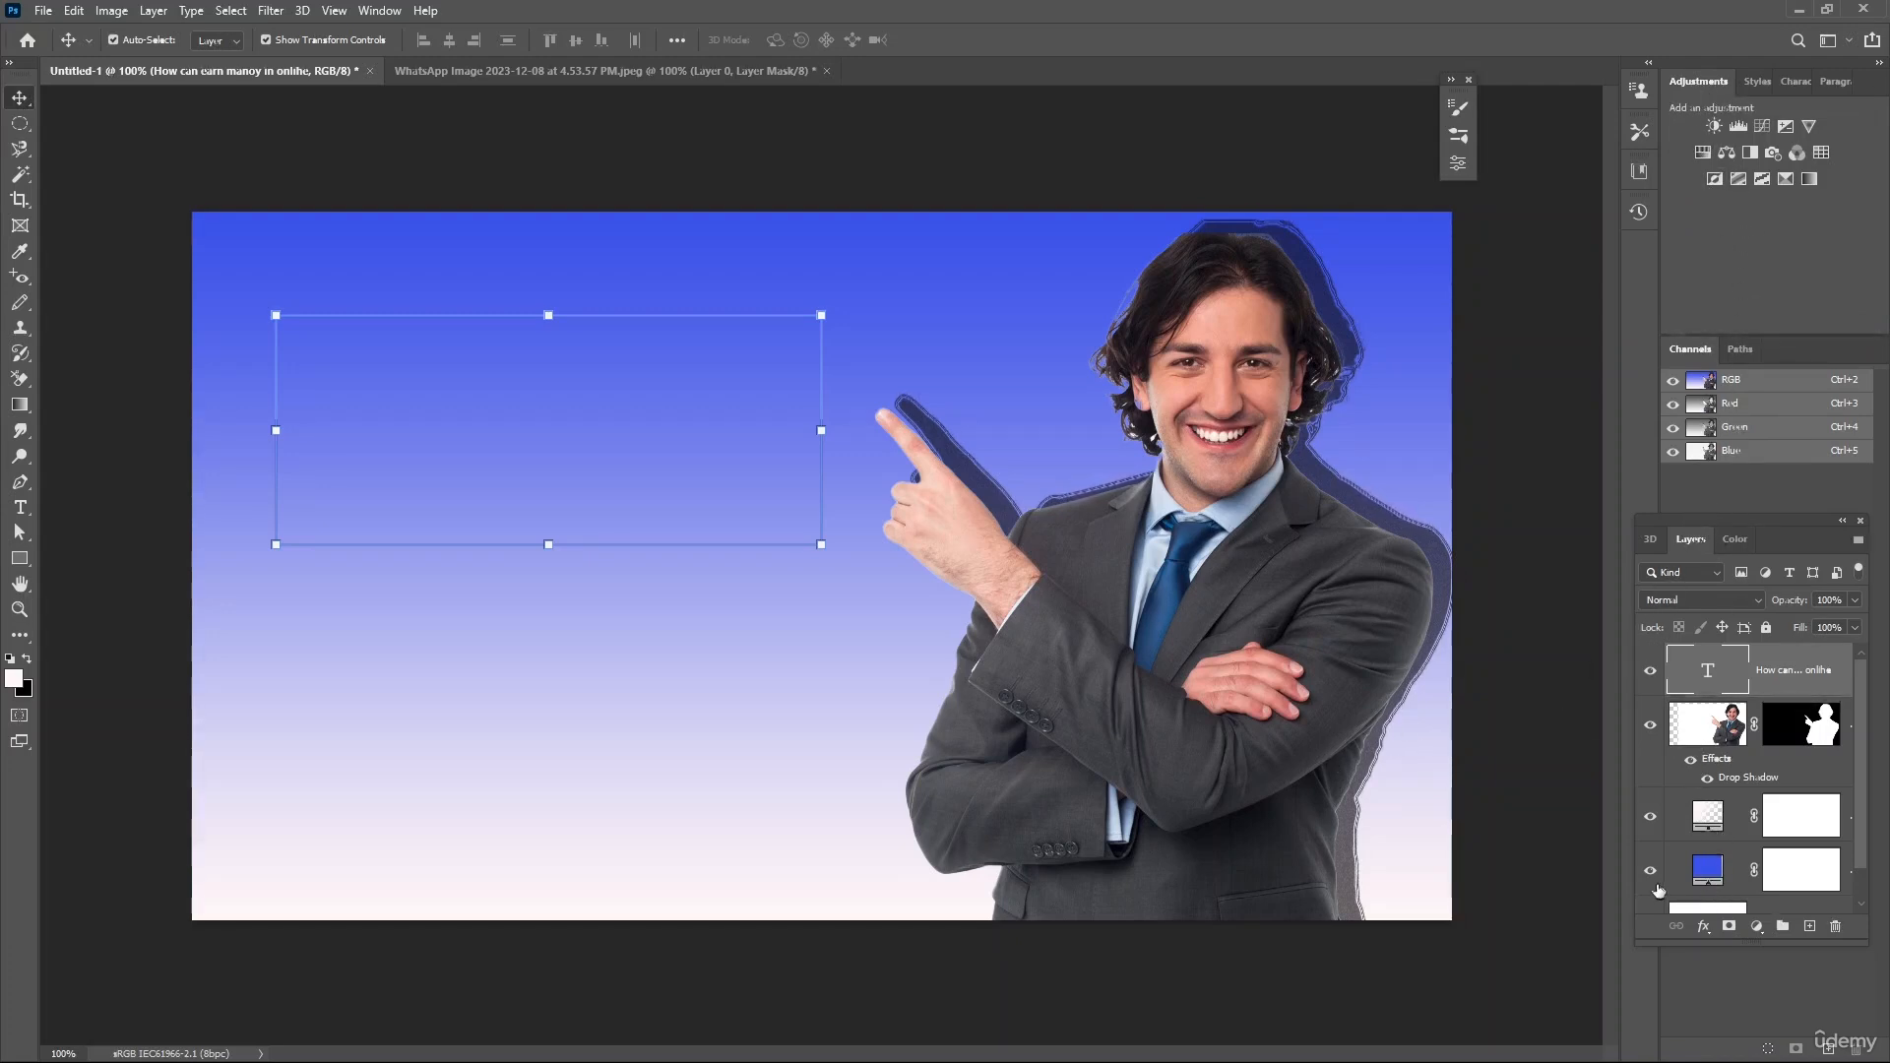
# - Hide all layers beneath the text layer and try to enlarge its text box
pyautogui.click(1650, 870)
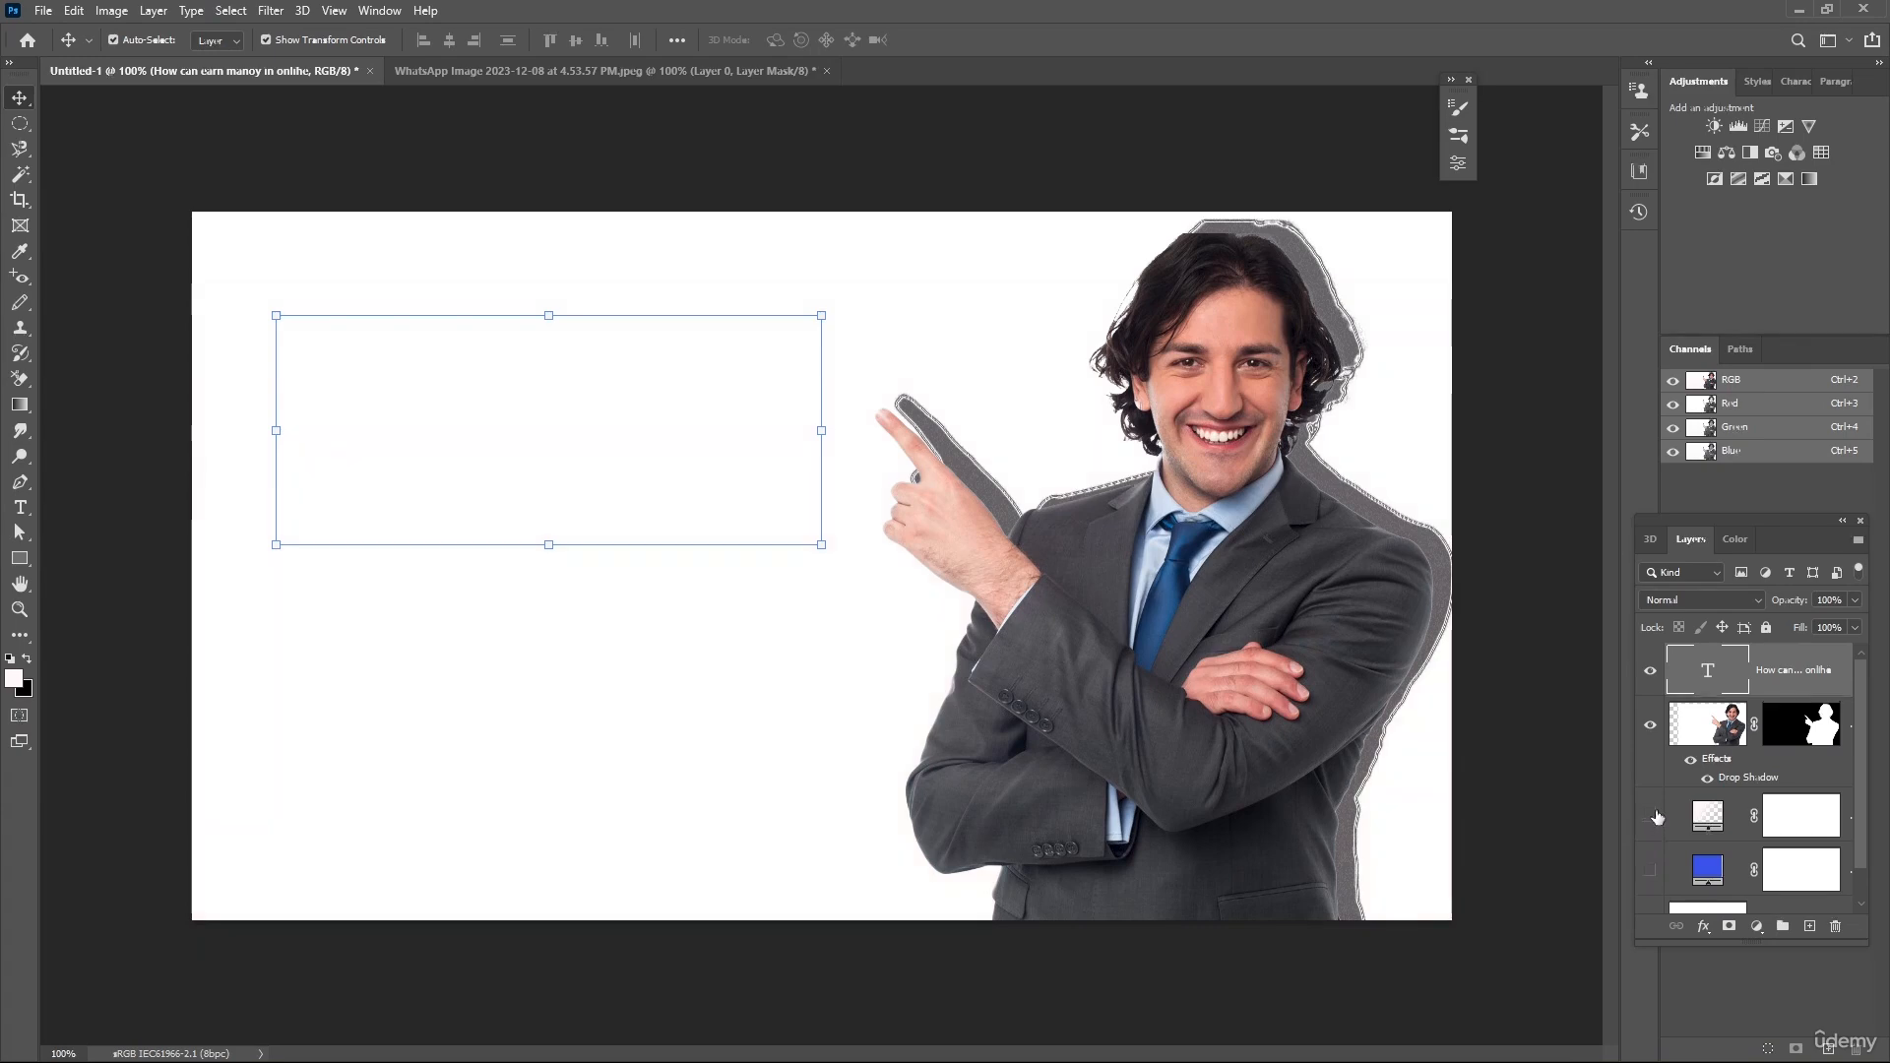
pyautogui.click(1660, 727)
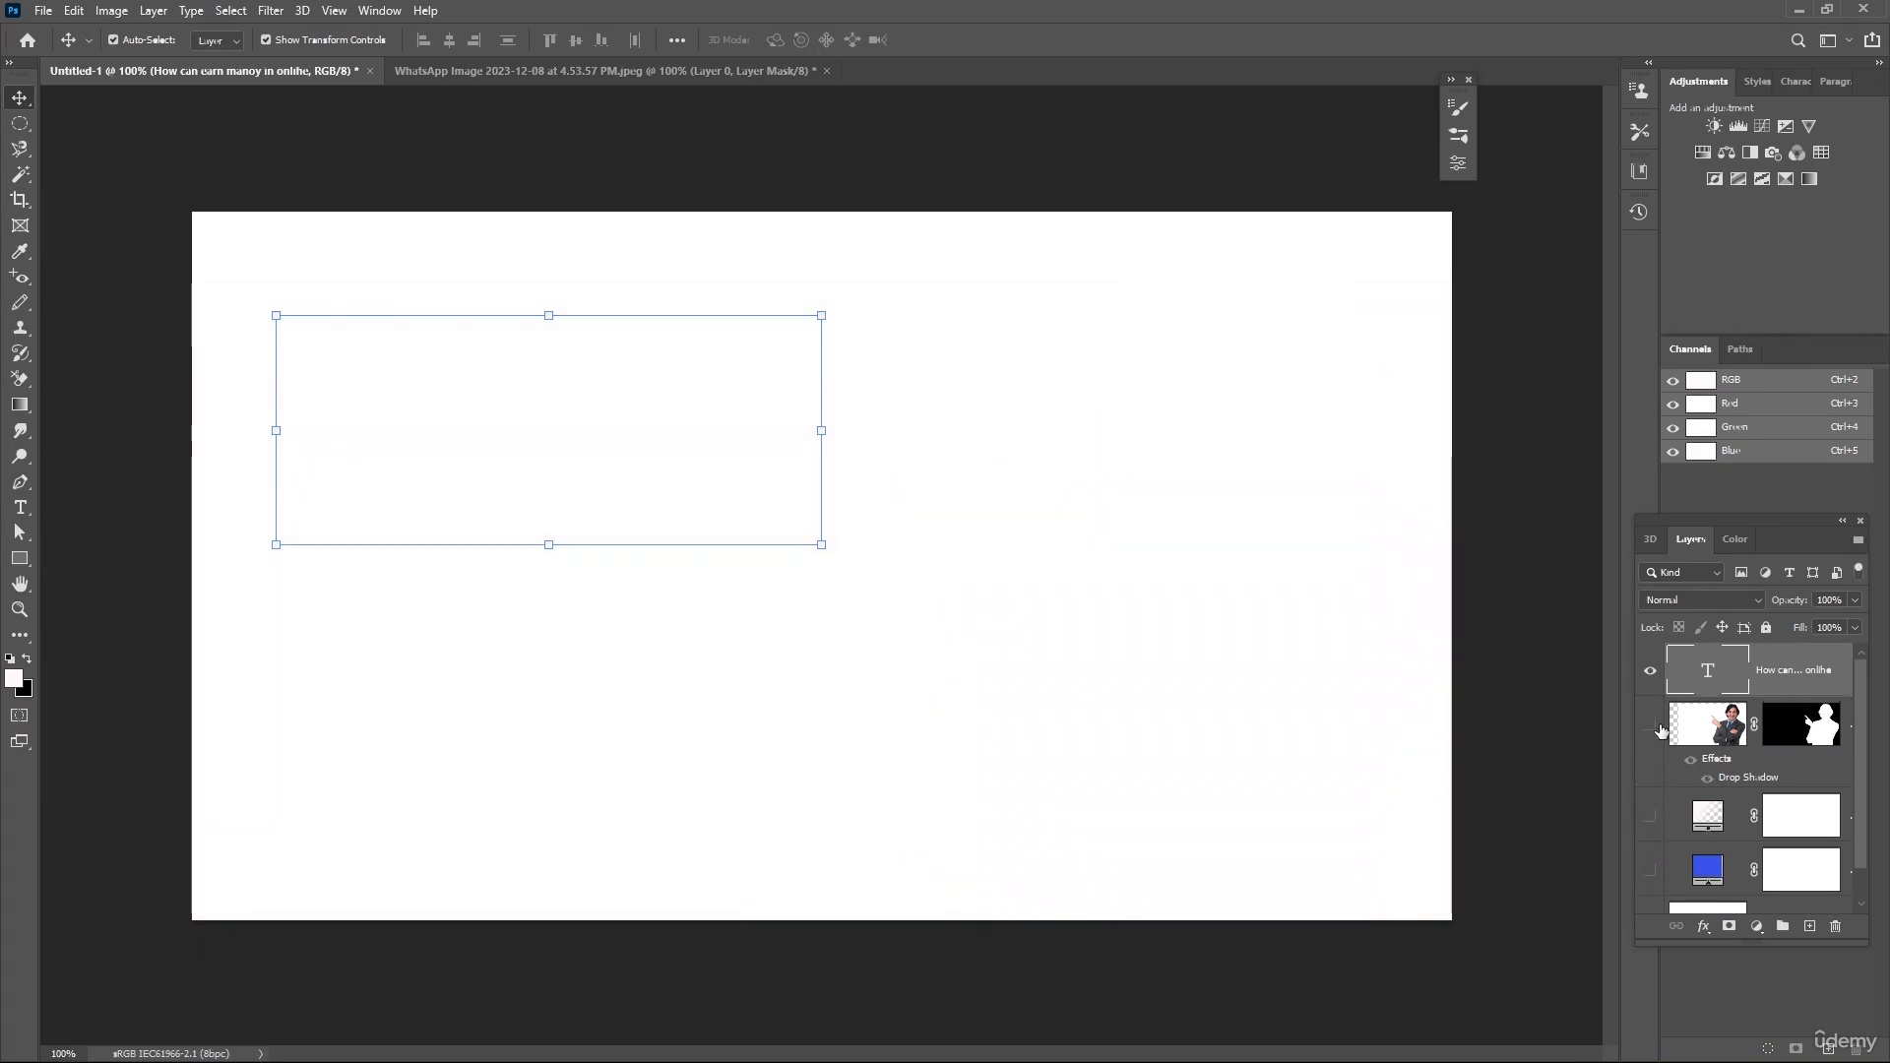
pyautogui.scroll(-1, 1664, 714)
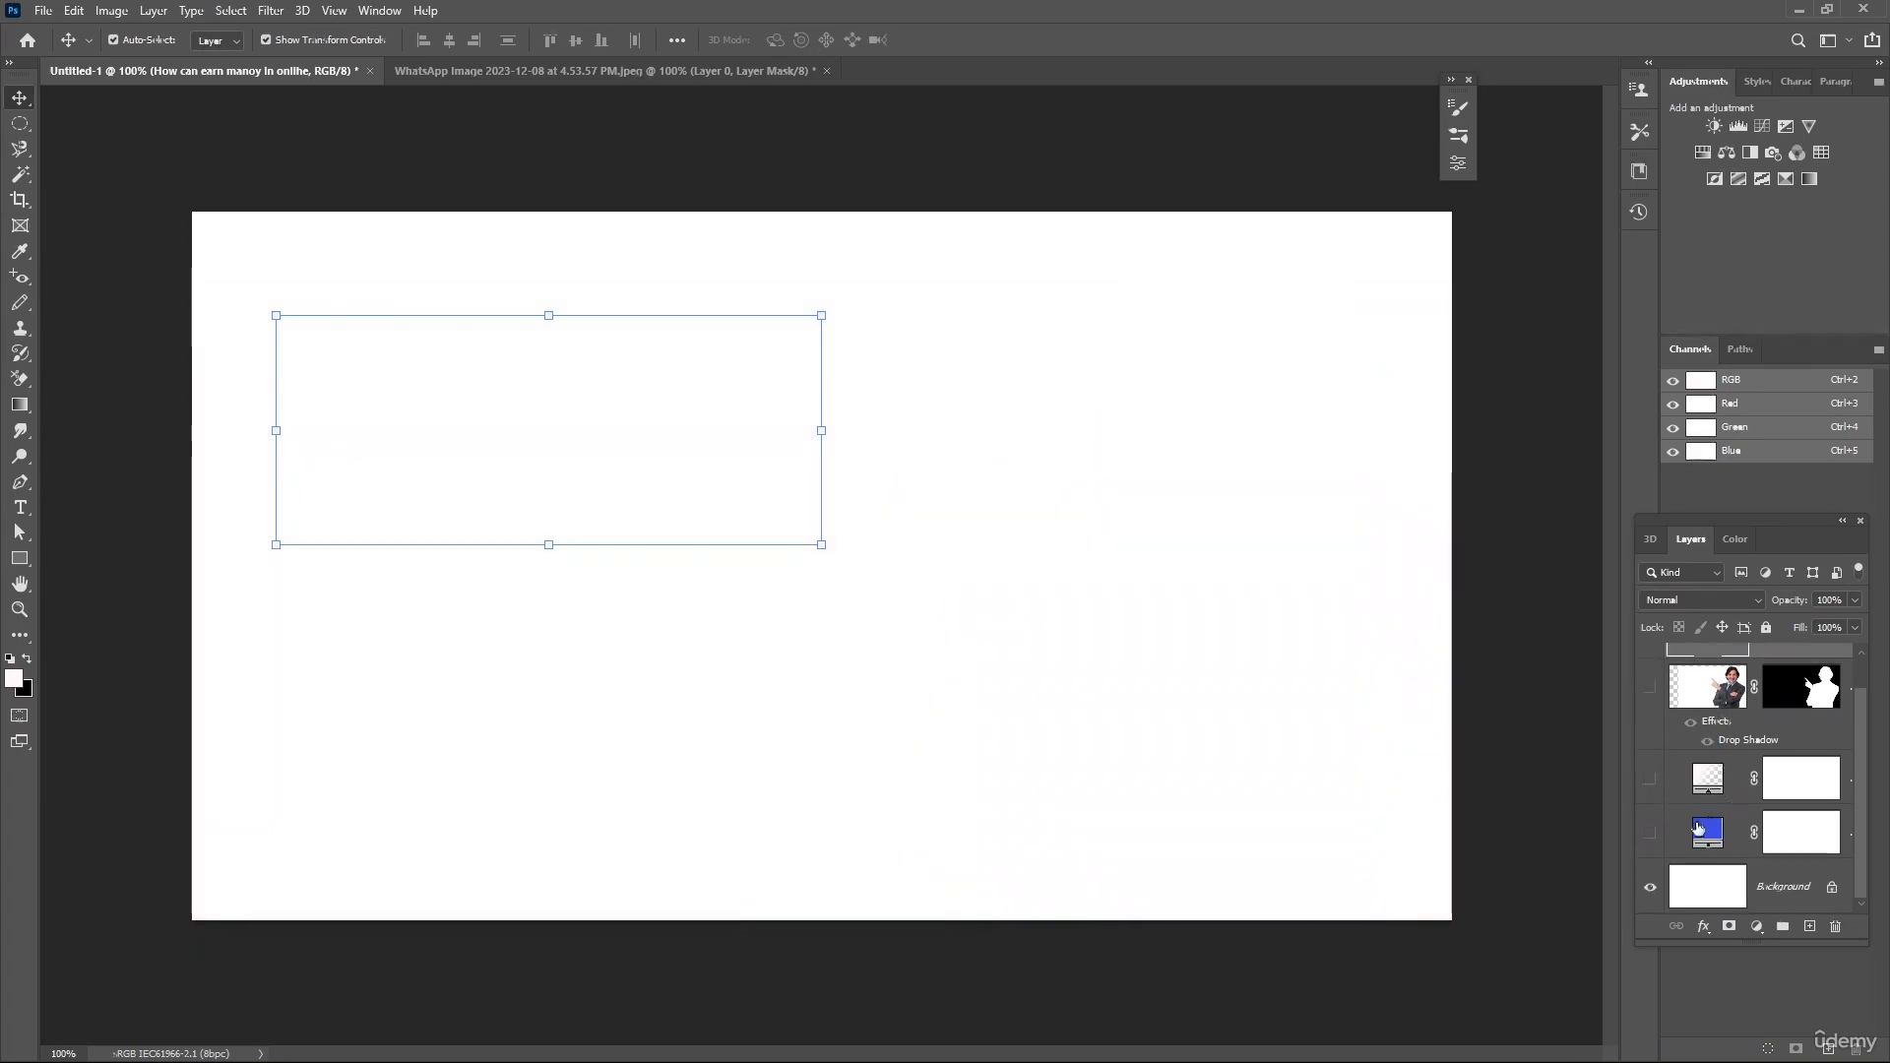
pyautogui.click(1651, 888)
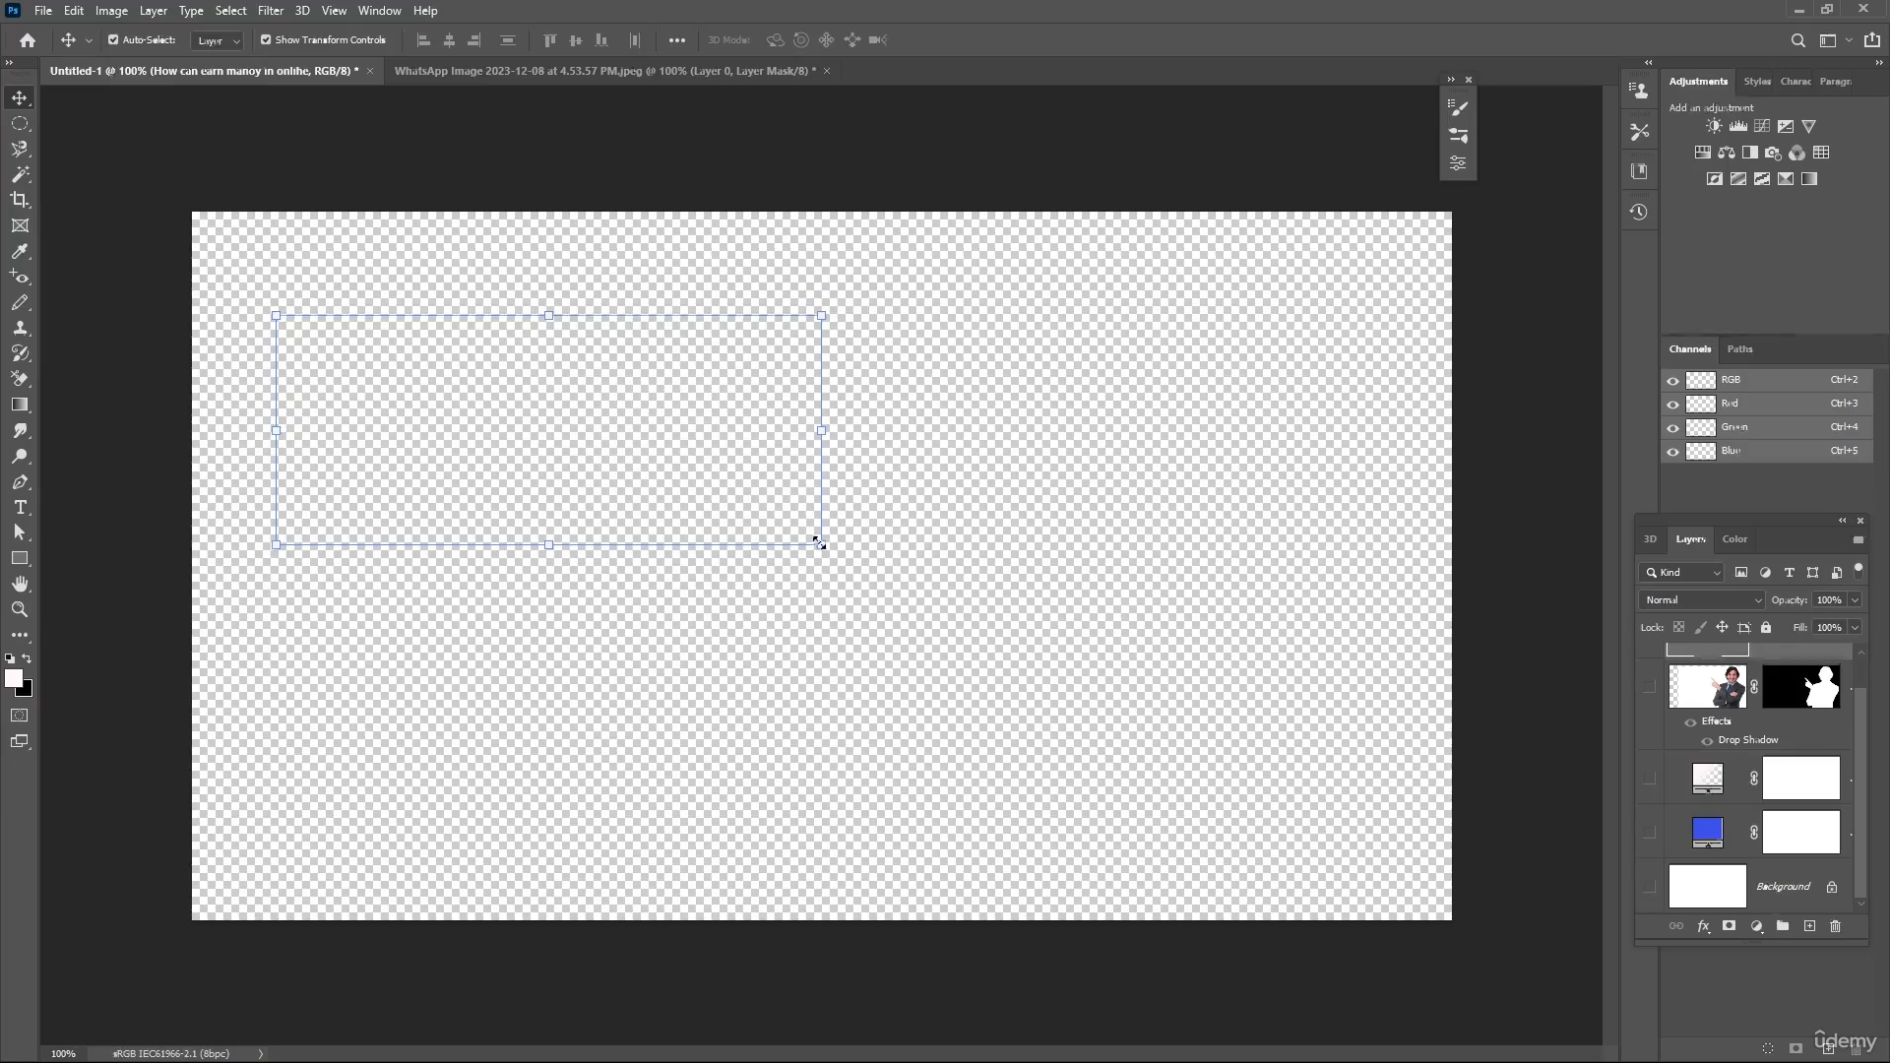
pyautogui.moveTo(819, 542); pyautogui.dragTo(891, 573)
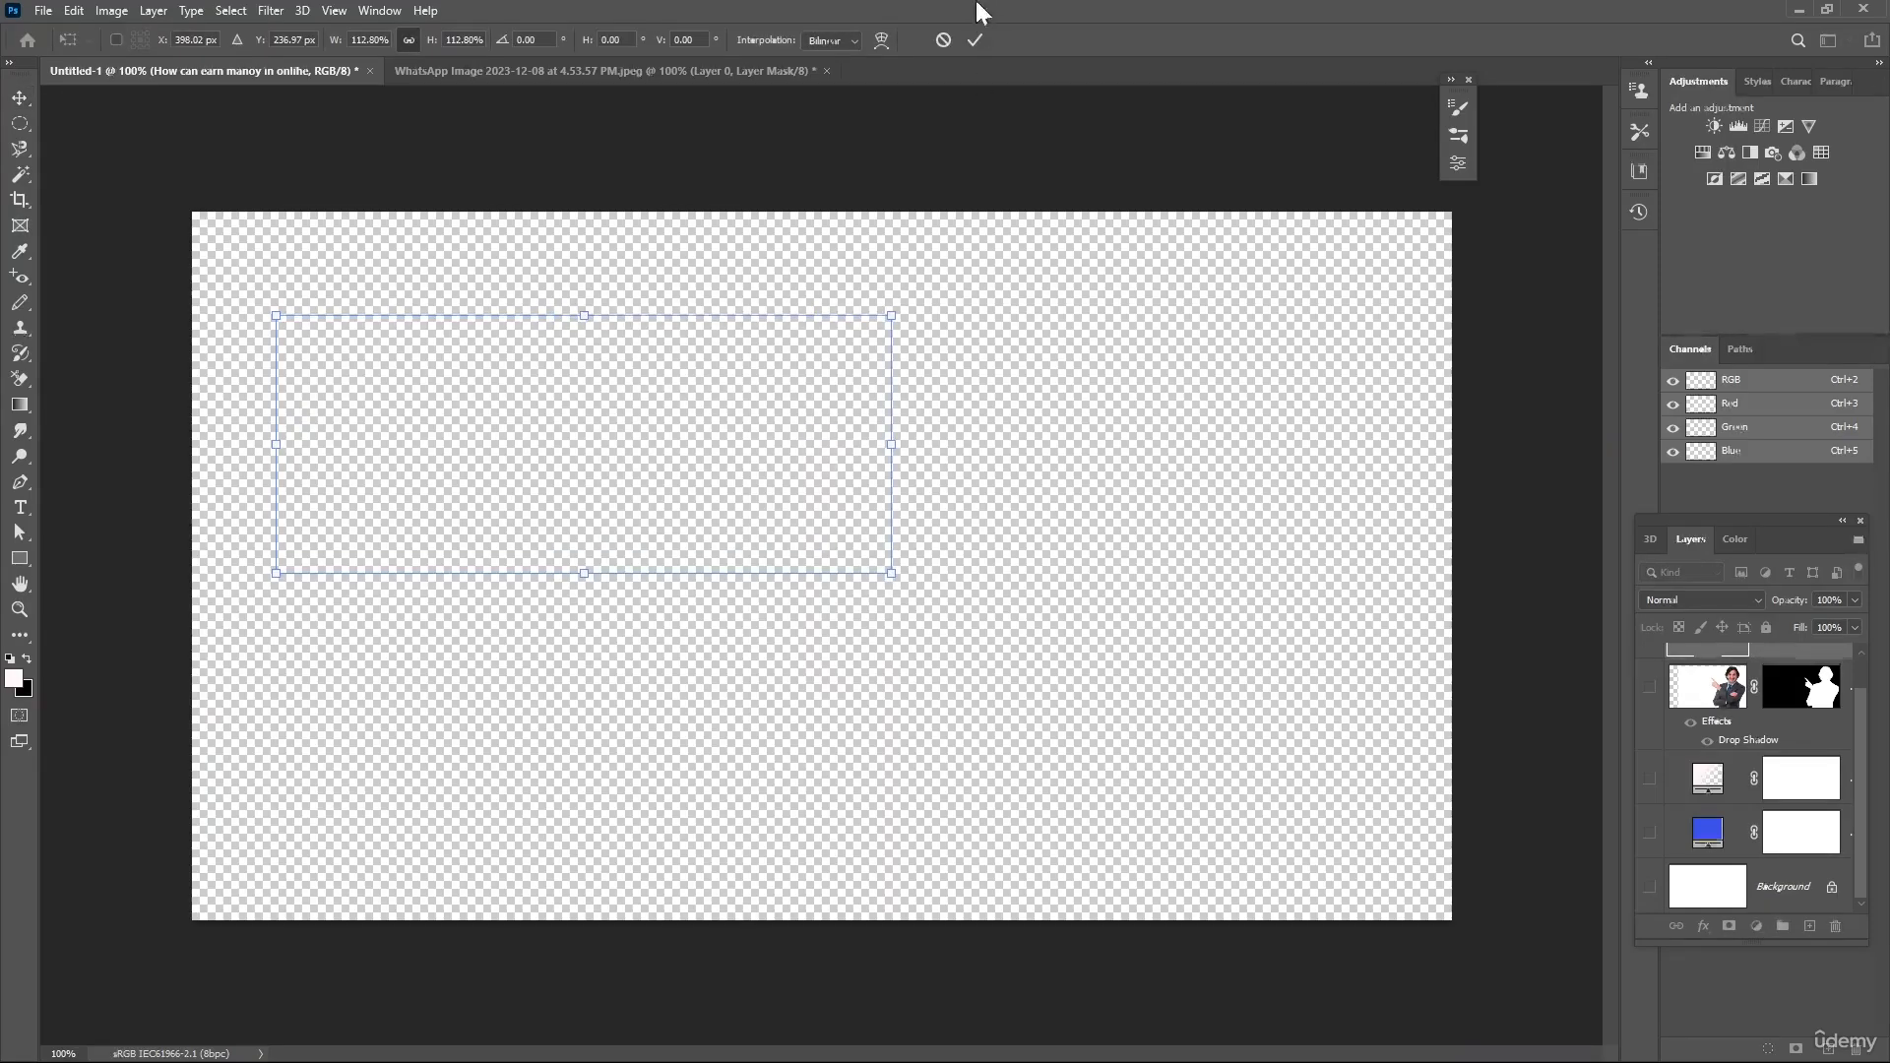
pyautogui.click(943, 39)
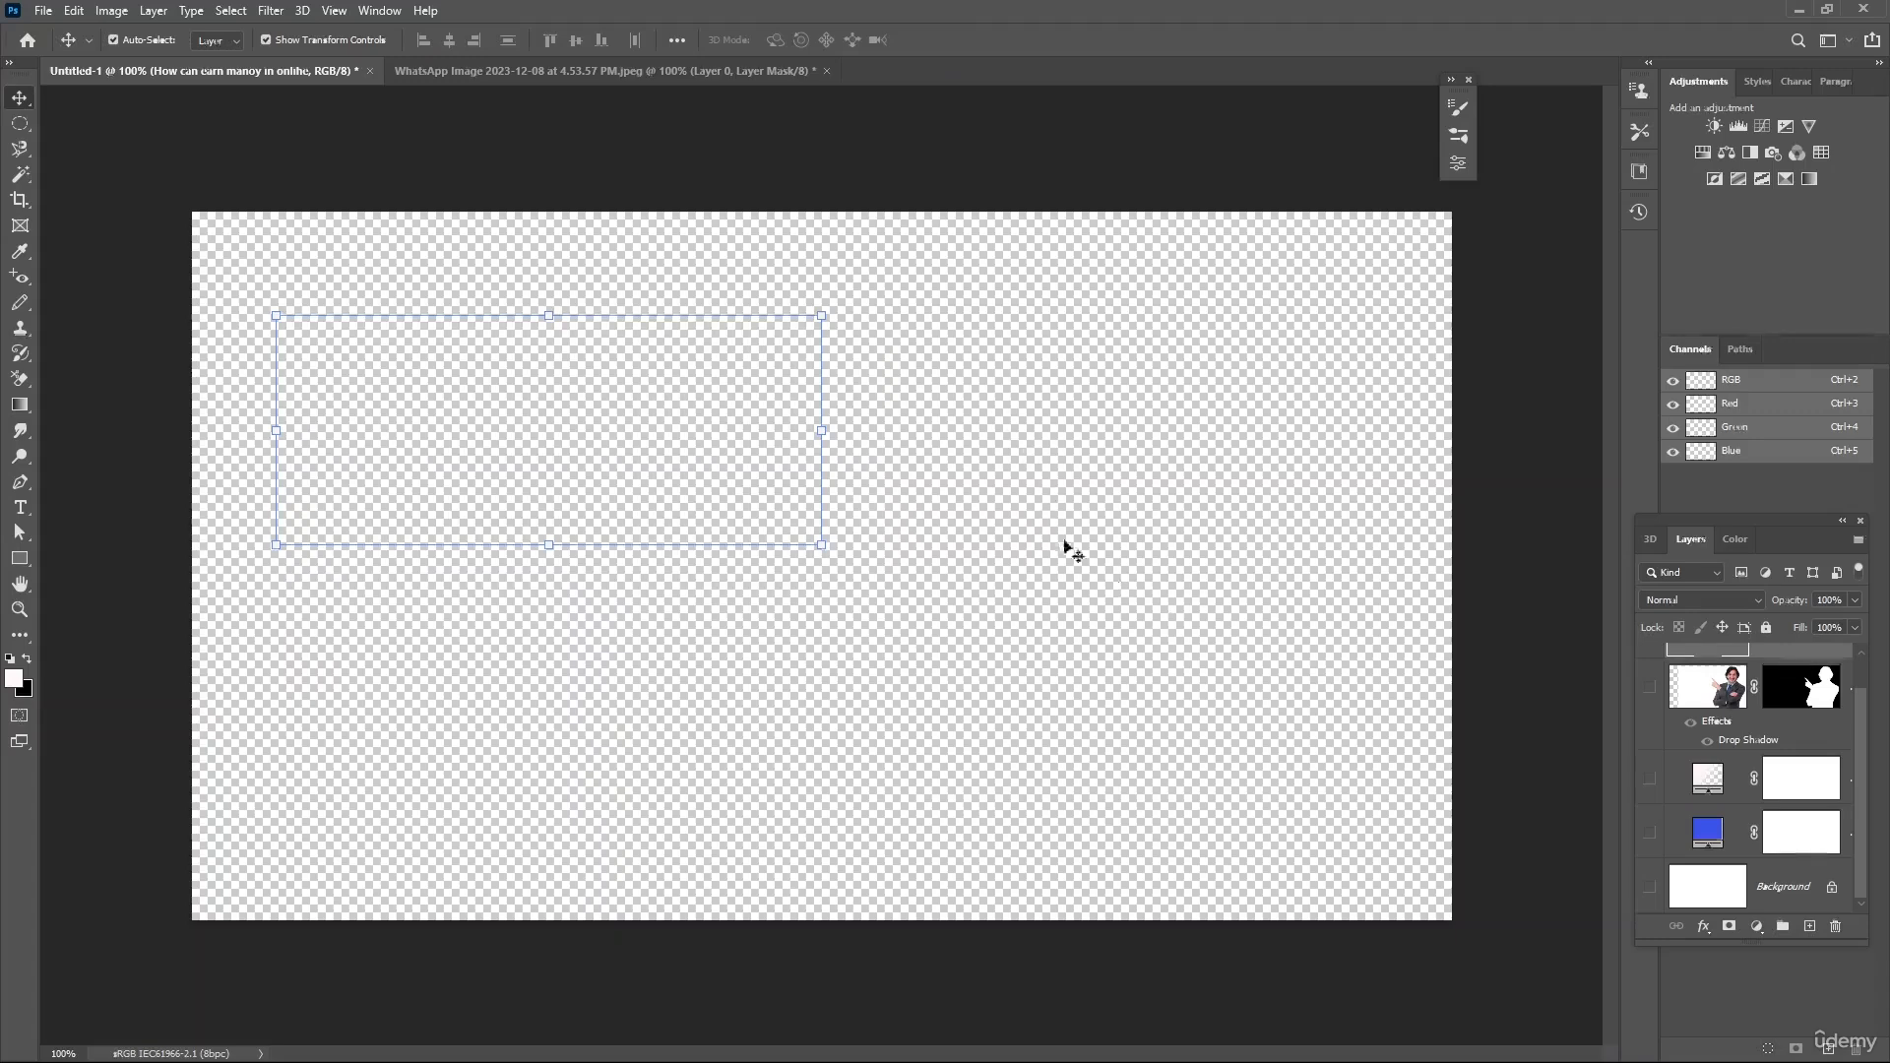
# - Show the cutout, gradient fill and background layers with the blue fill hidden, and scale the text box to about 103%
pyautogui.click(1651, 687)
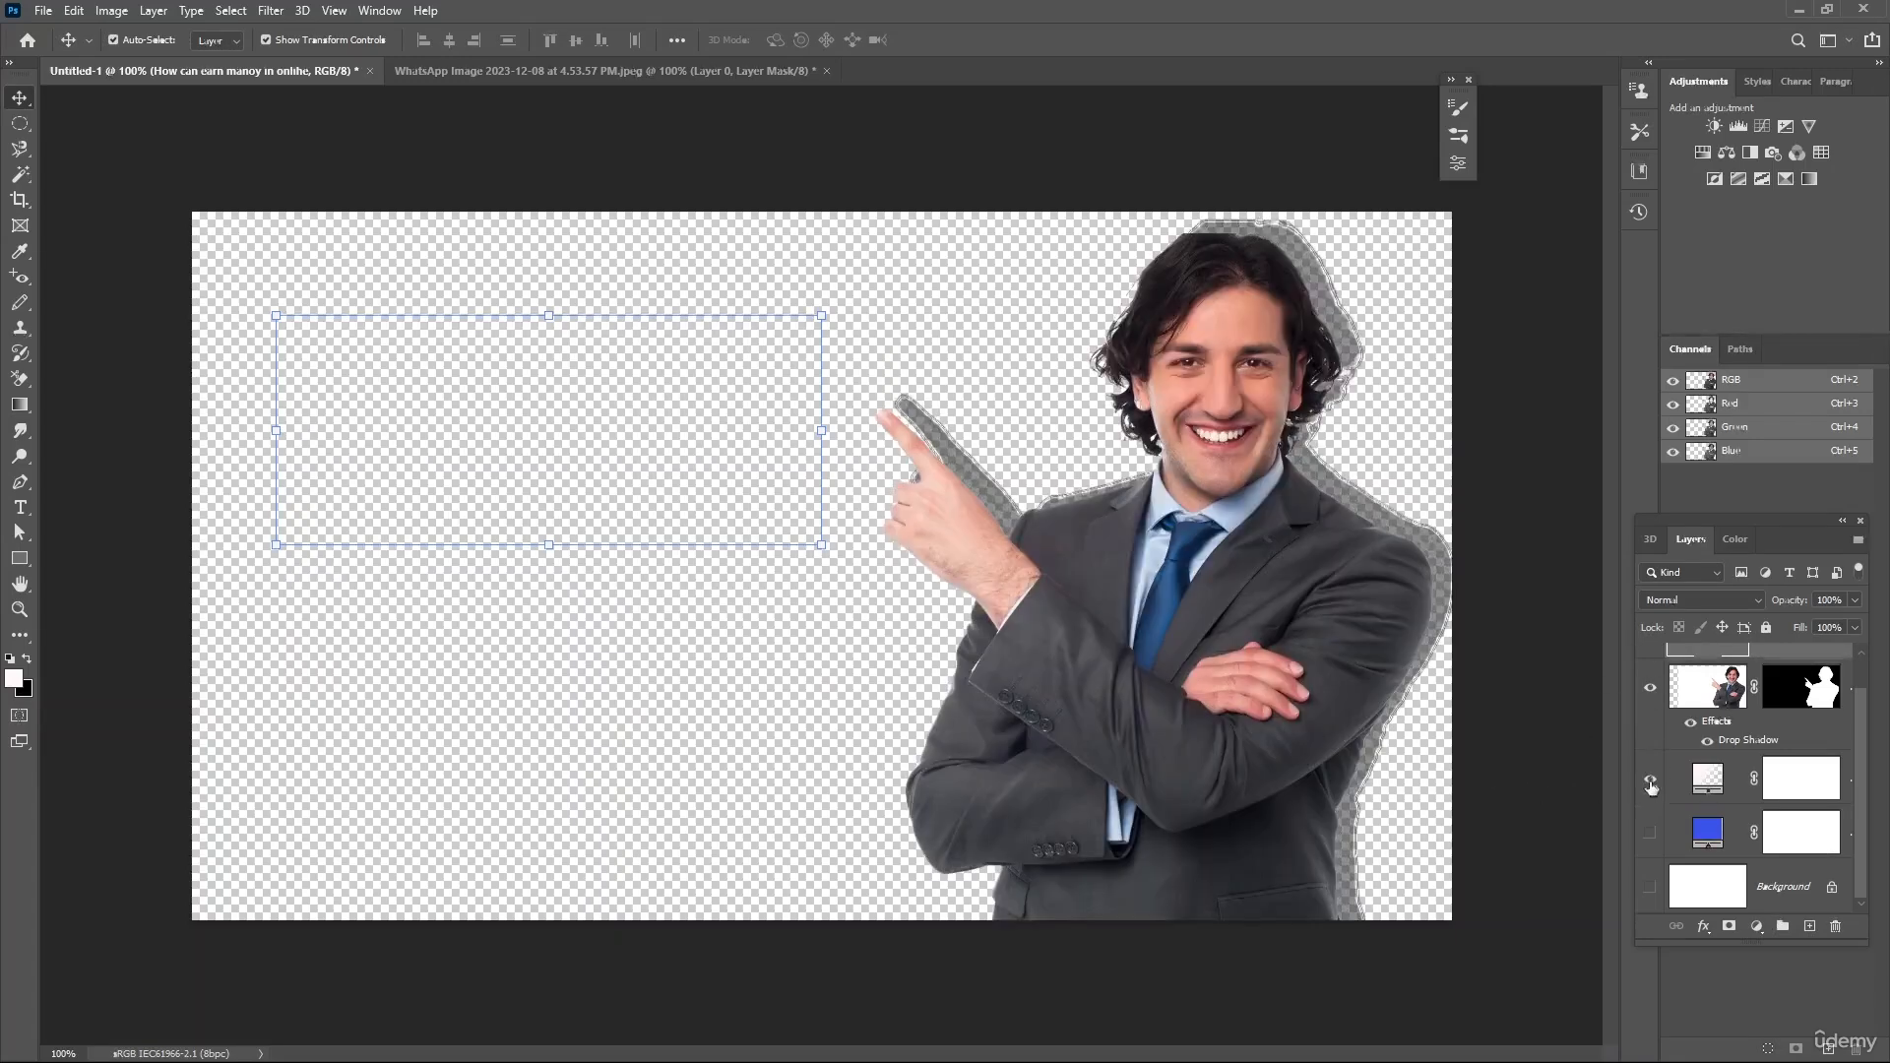
pyautogui.click(1651, 780)
pyautogui.click(1650, 833)
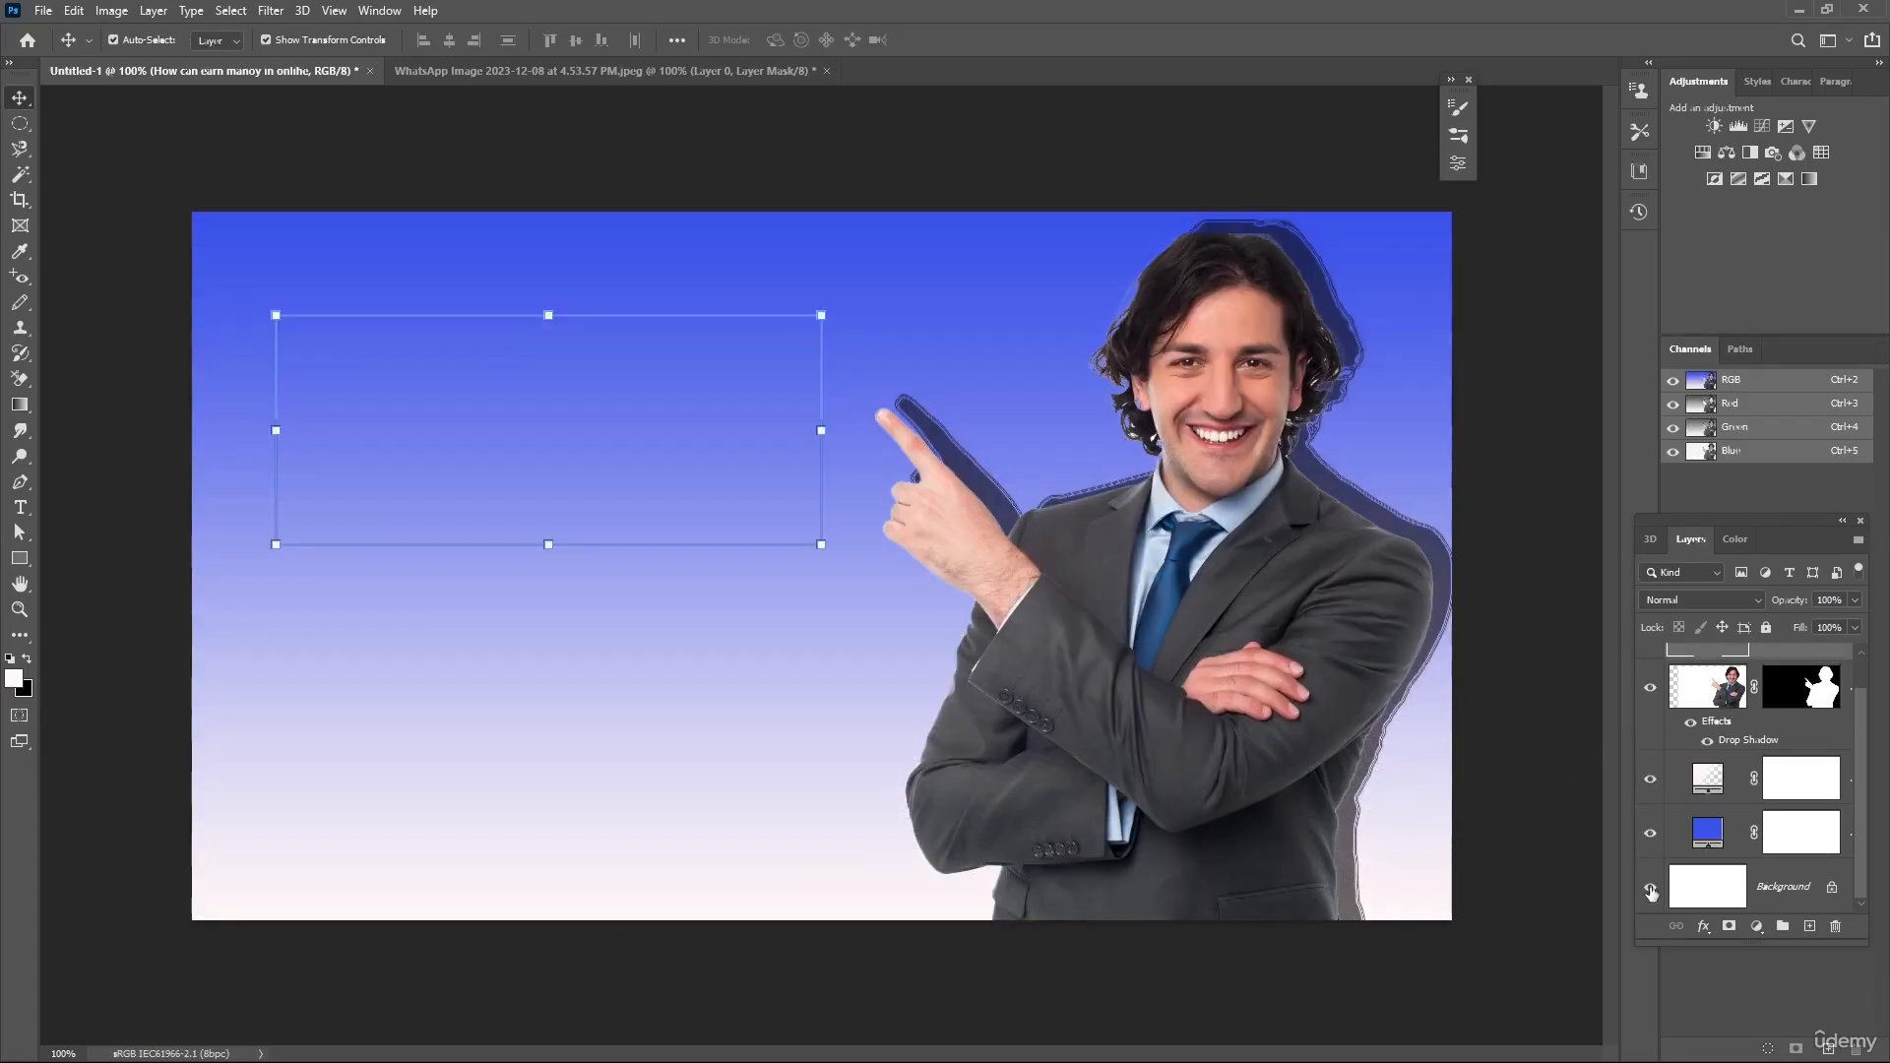
pyautogui.click(1651, 832)
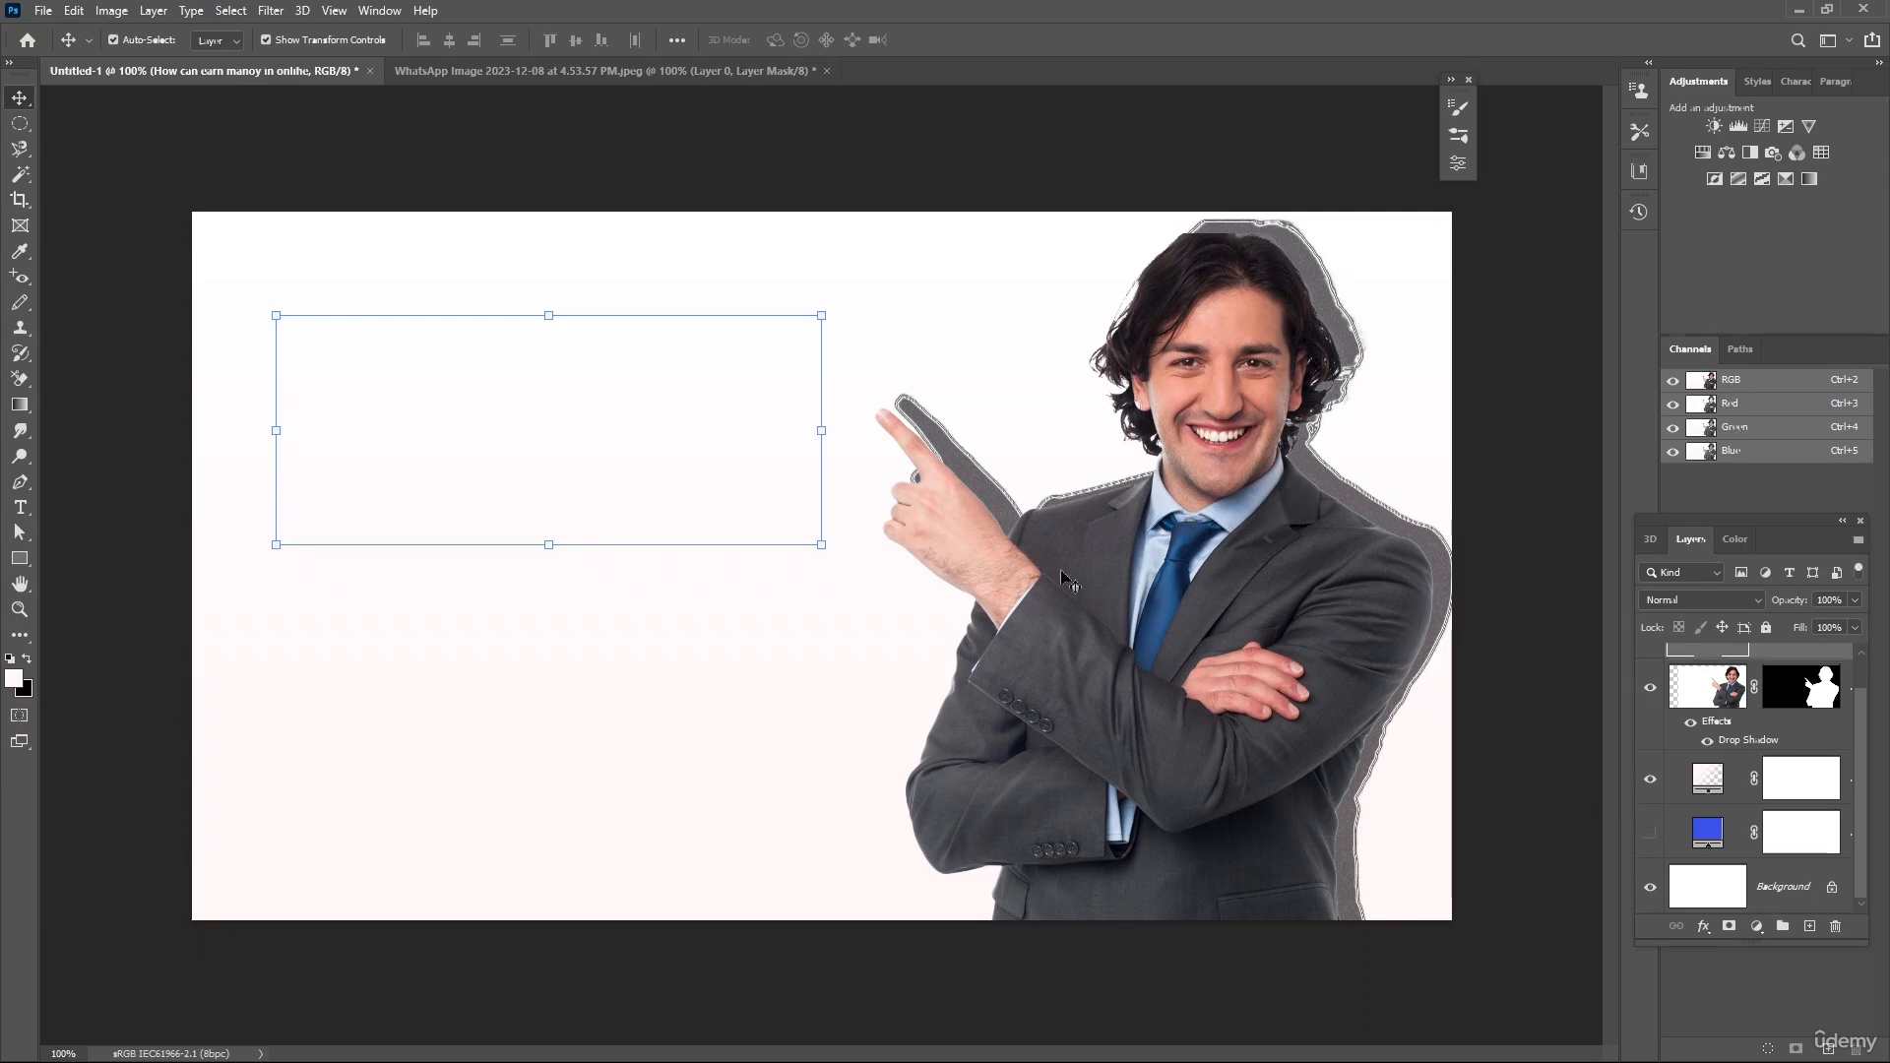
pyautogui.moveTo(821, 430); pyautogui.dragTo(840, 429)
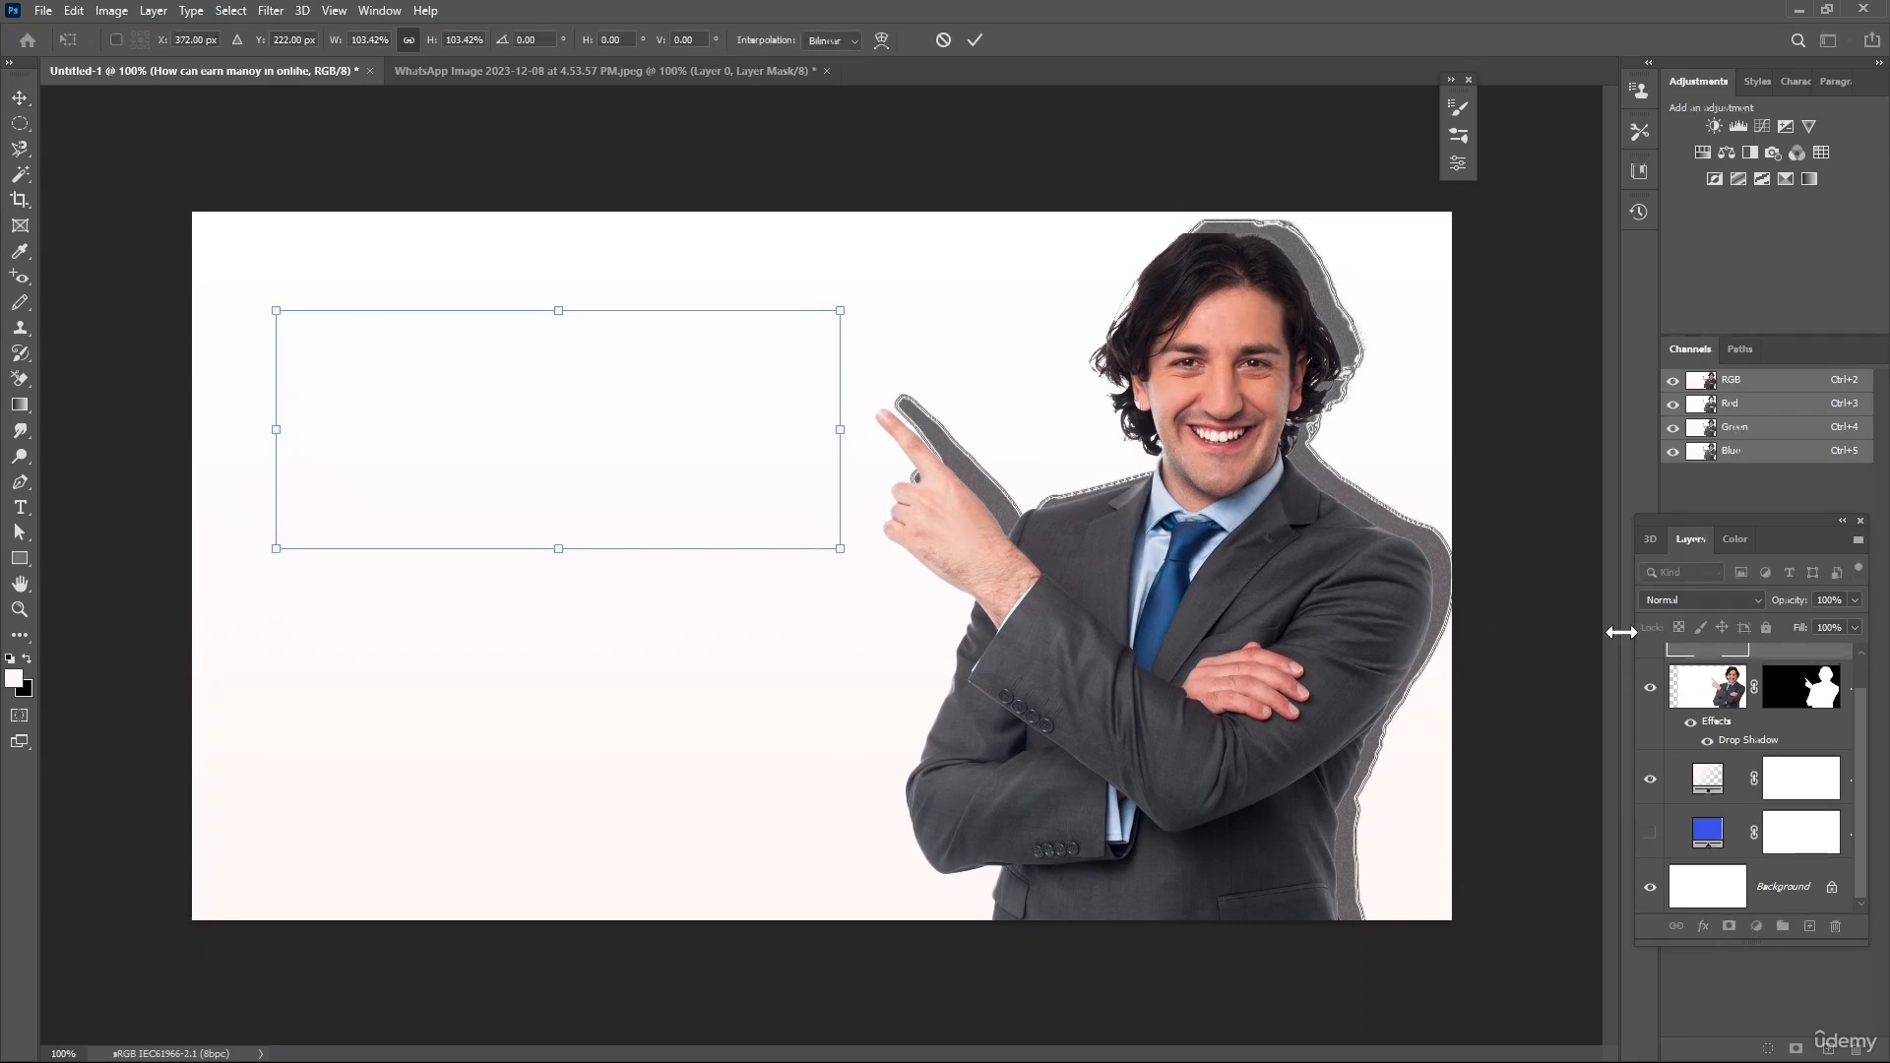
pyautogui.moveTo(1703, 650); pyautogui.dragTo(1711, 691)
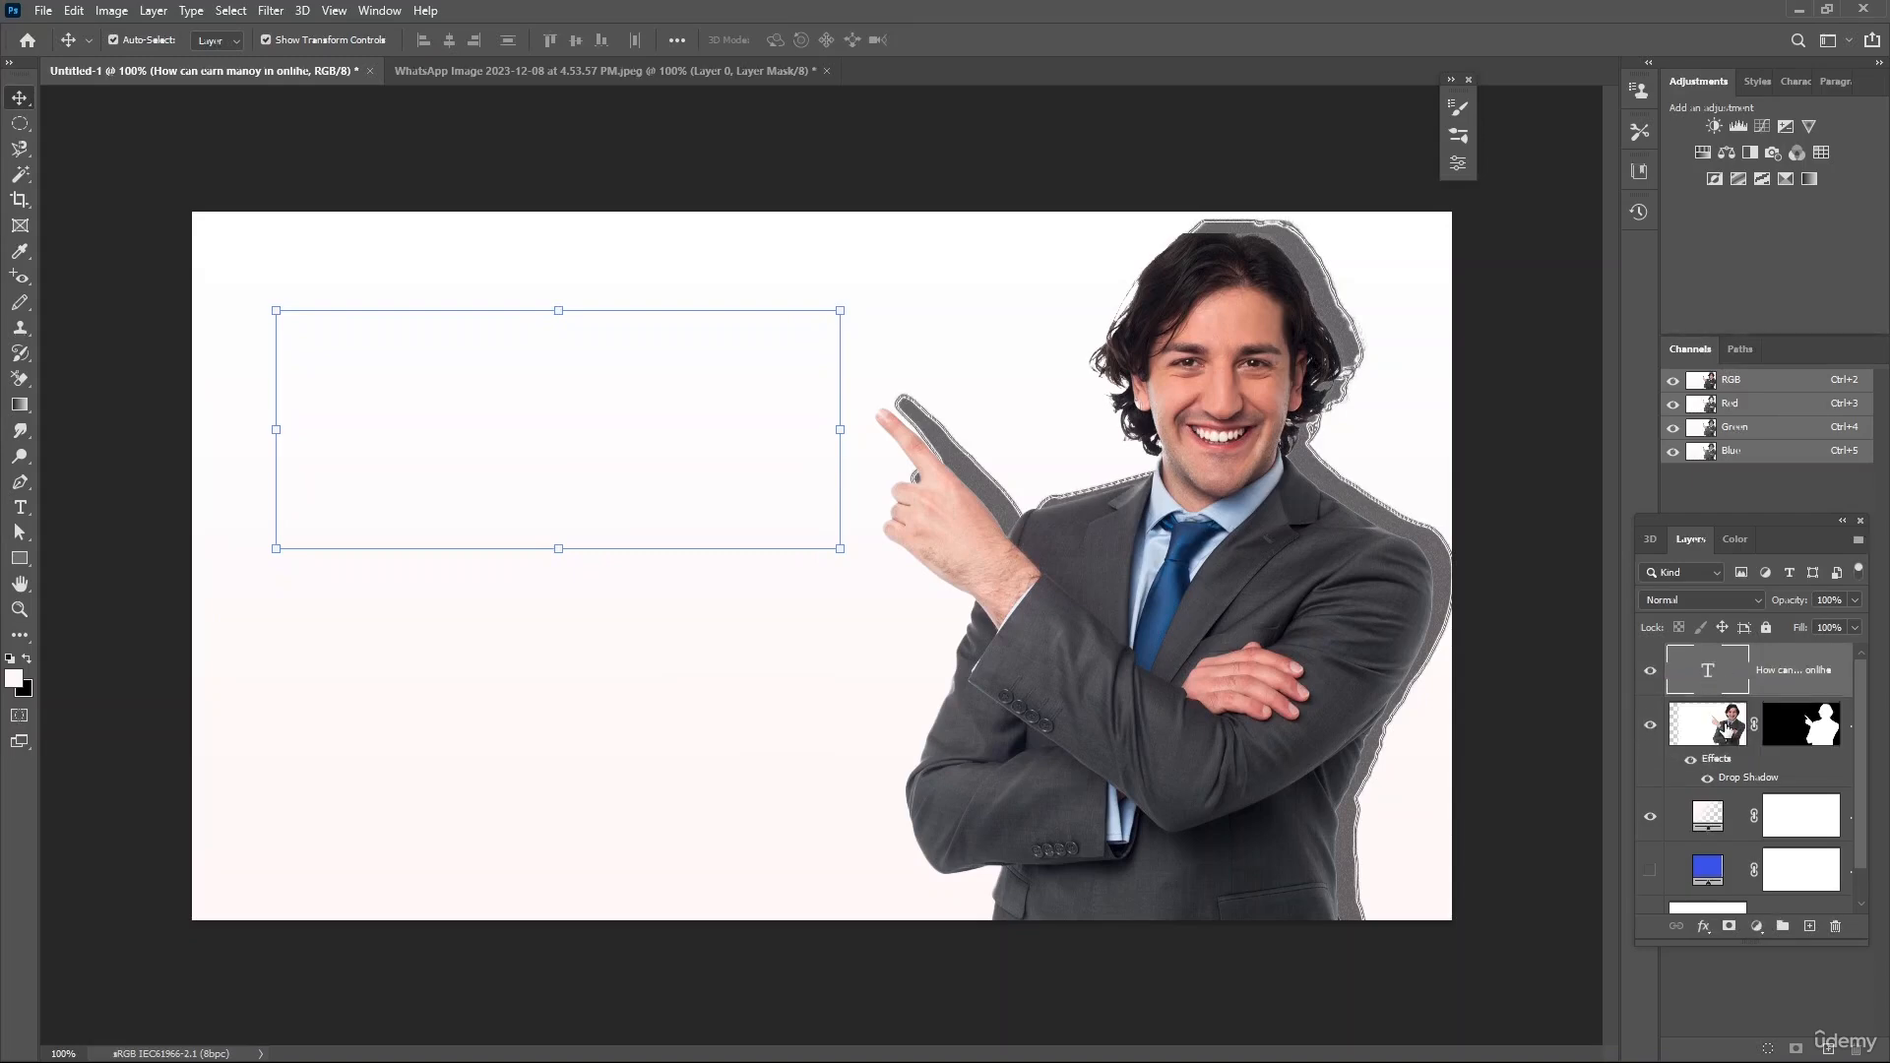
# - Place the cutout layer above the text layer and move the man slightly right and up
pyautogui.moveTo(1718, 728); pyautogui.dragTo(1729, 654)
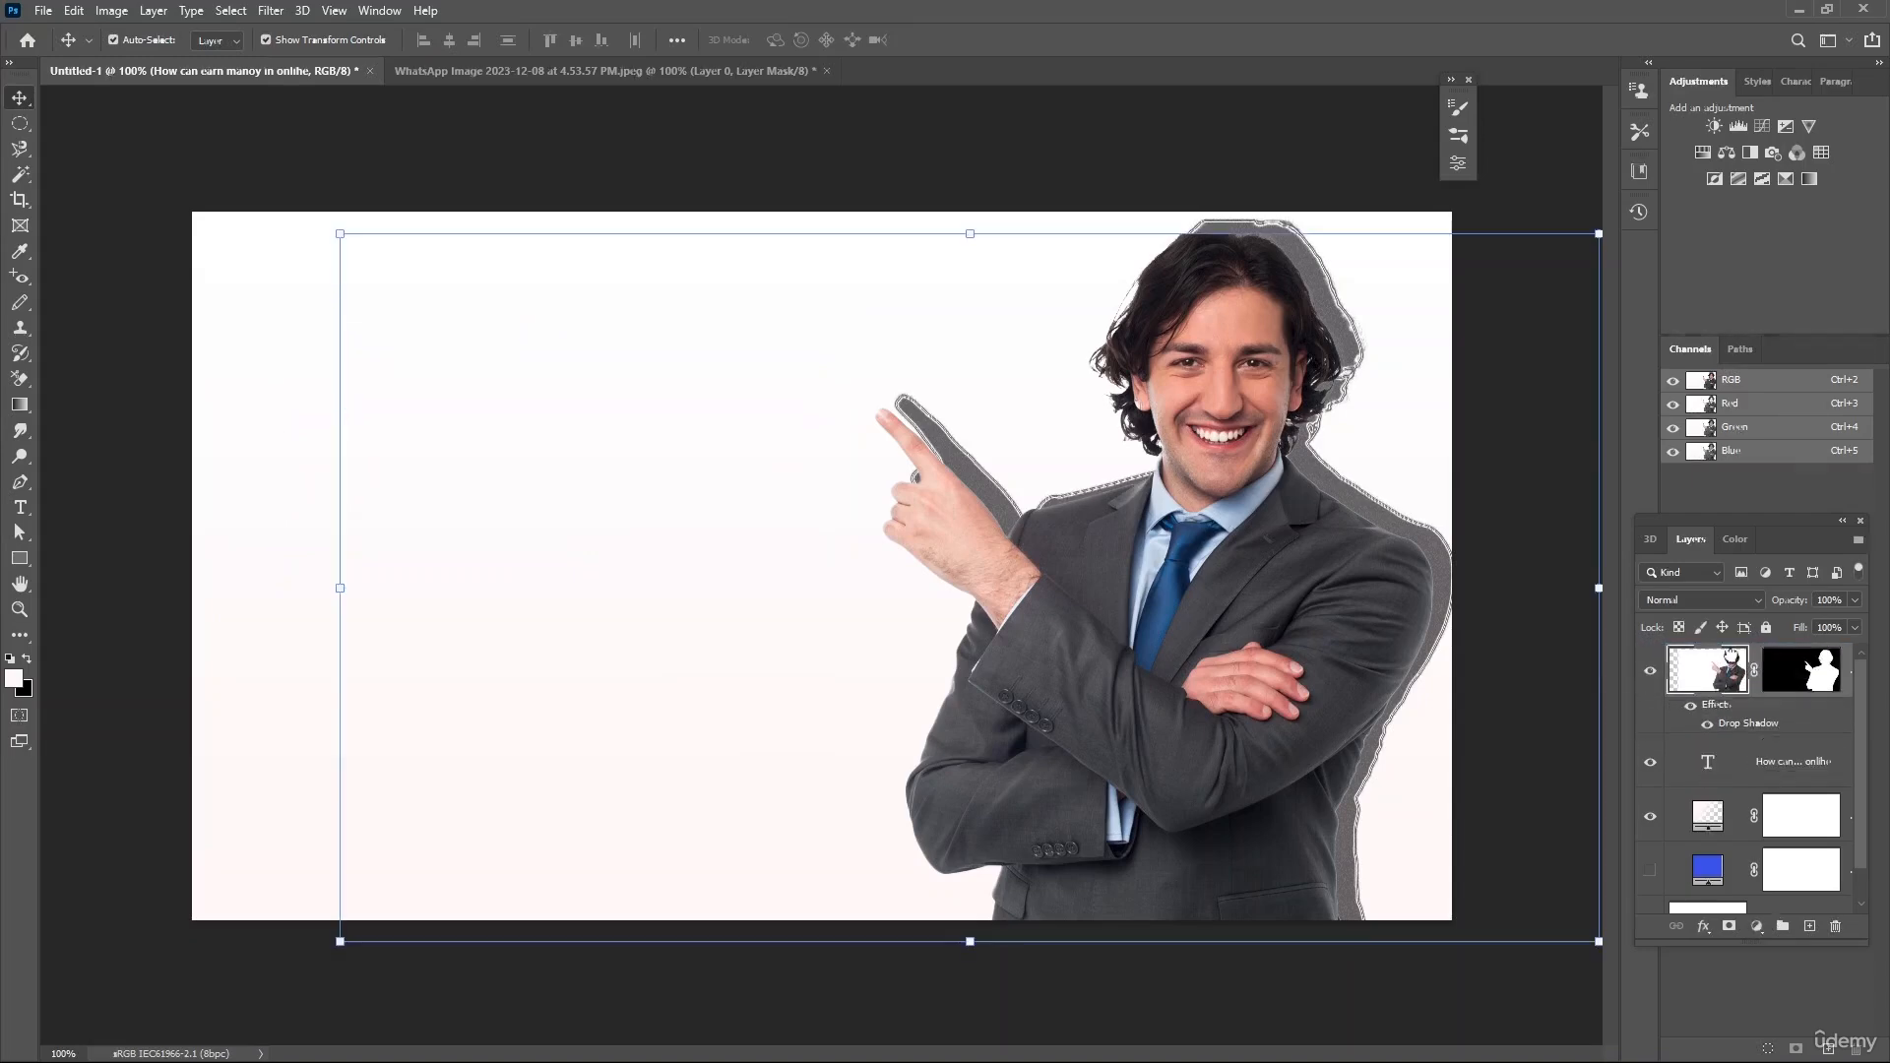
pyautogui.moveTo(1226, 608)
pyautogui.mouseDown()
pyautogui.moveTo(1337, 619)
pyautogui.moveTo(1238, 581)
pyautogui.mouseUp()
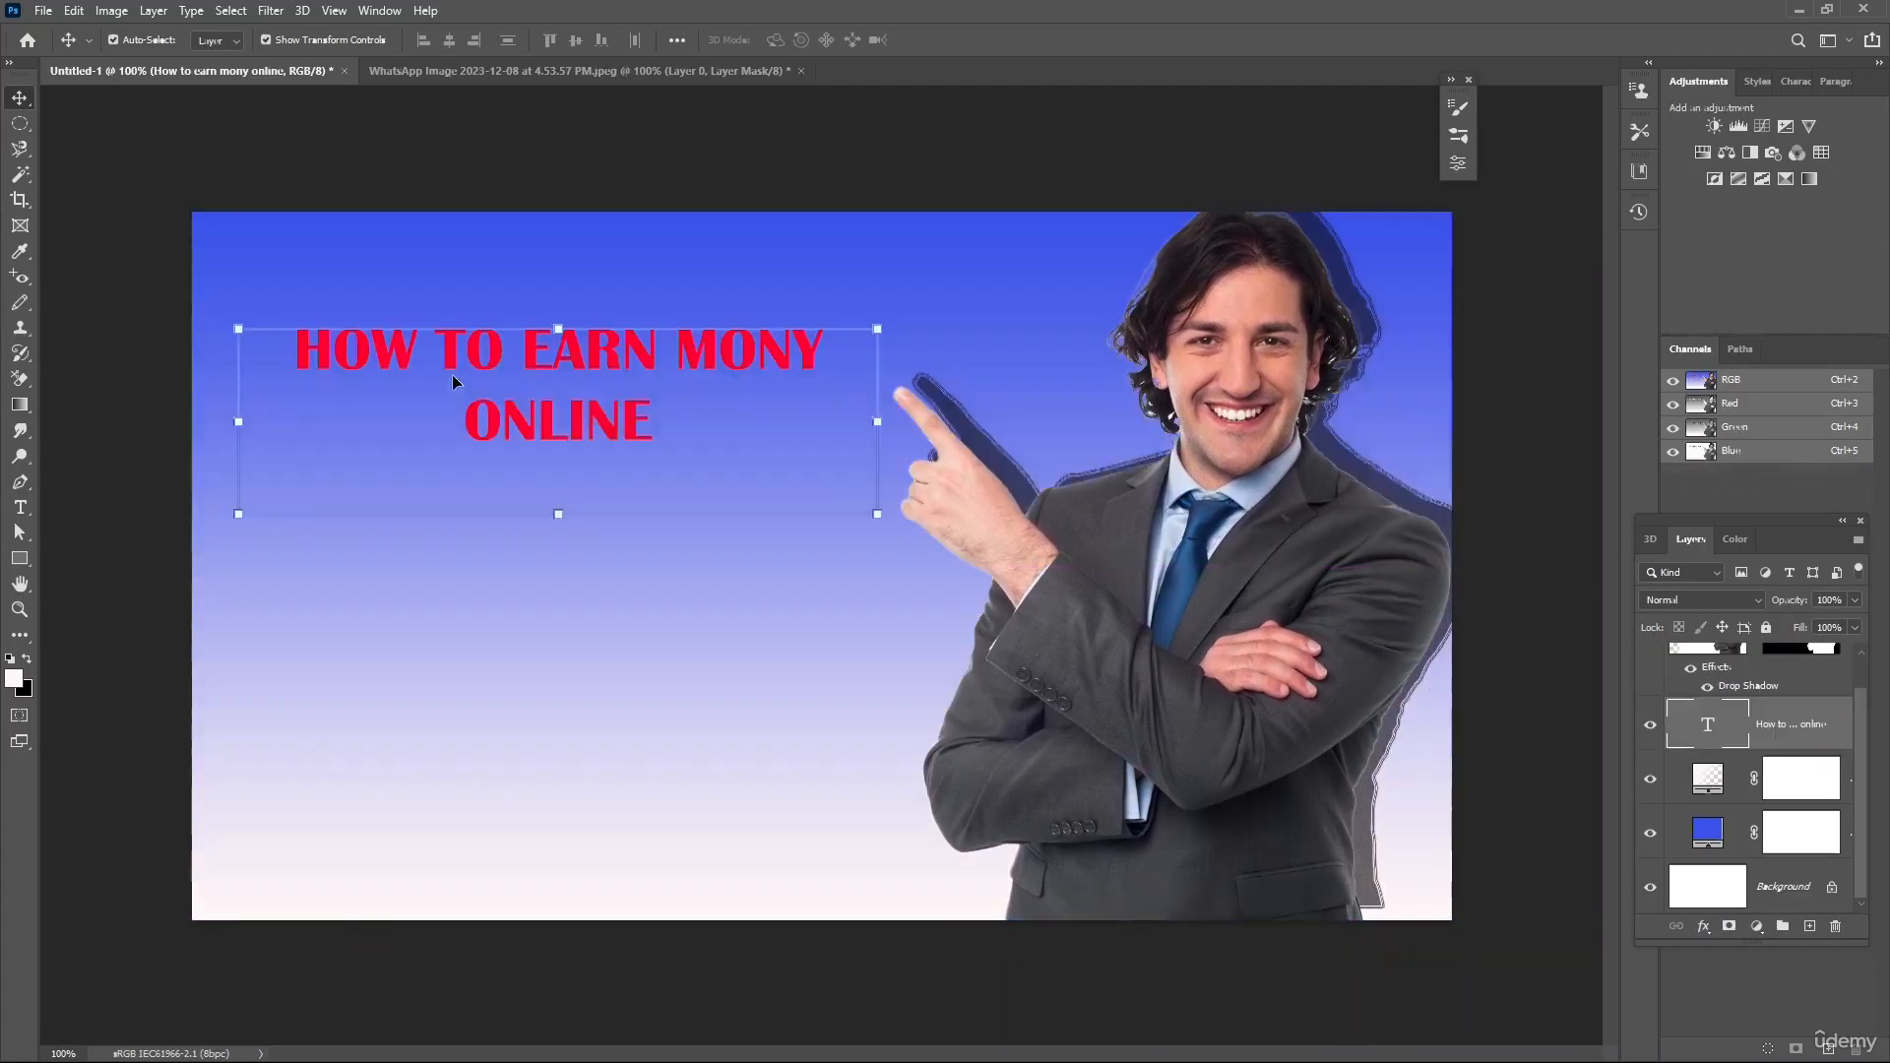
# - Move the red title slightly up and left, flatten it to about 75% height and skew it horizontally about 23°
pyautogui.moveTo(526, 351); pyautogui.dragTo(506, 323)
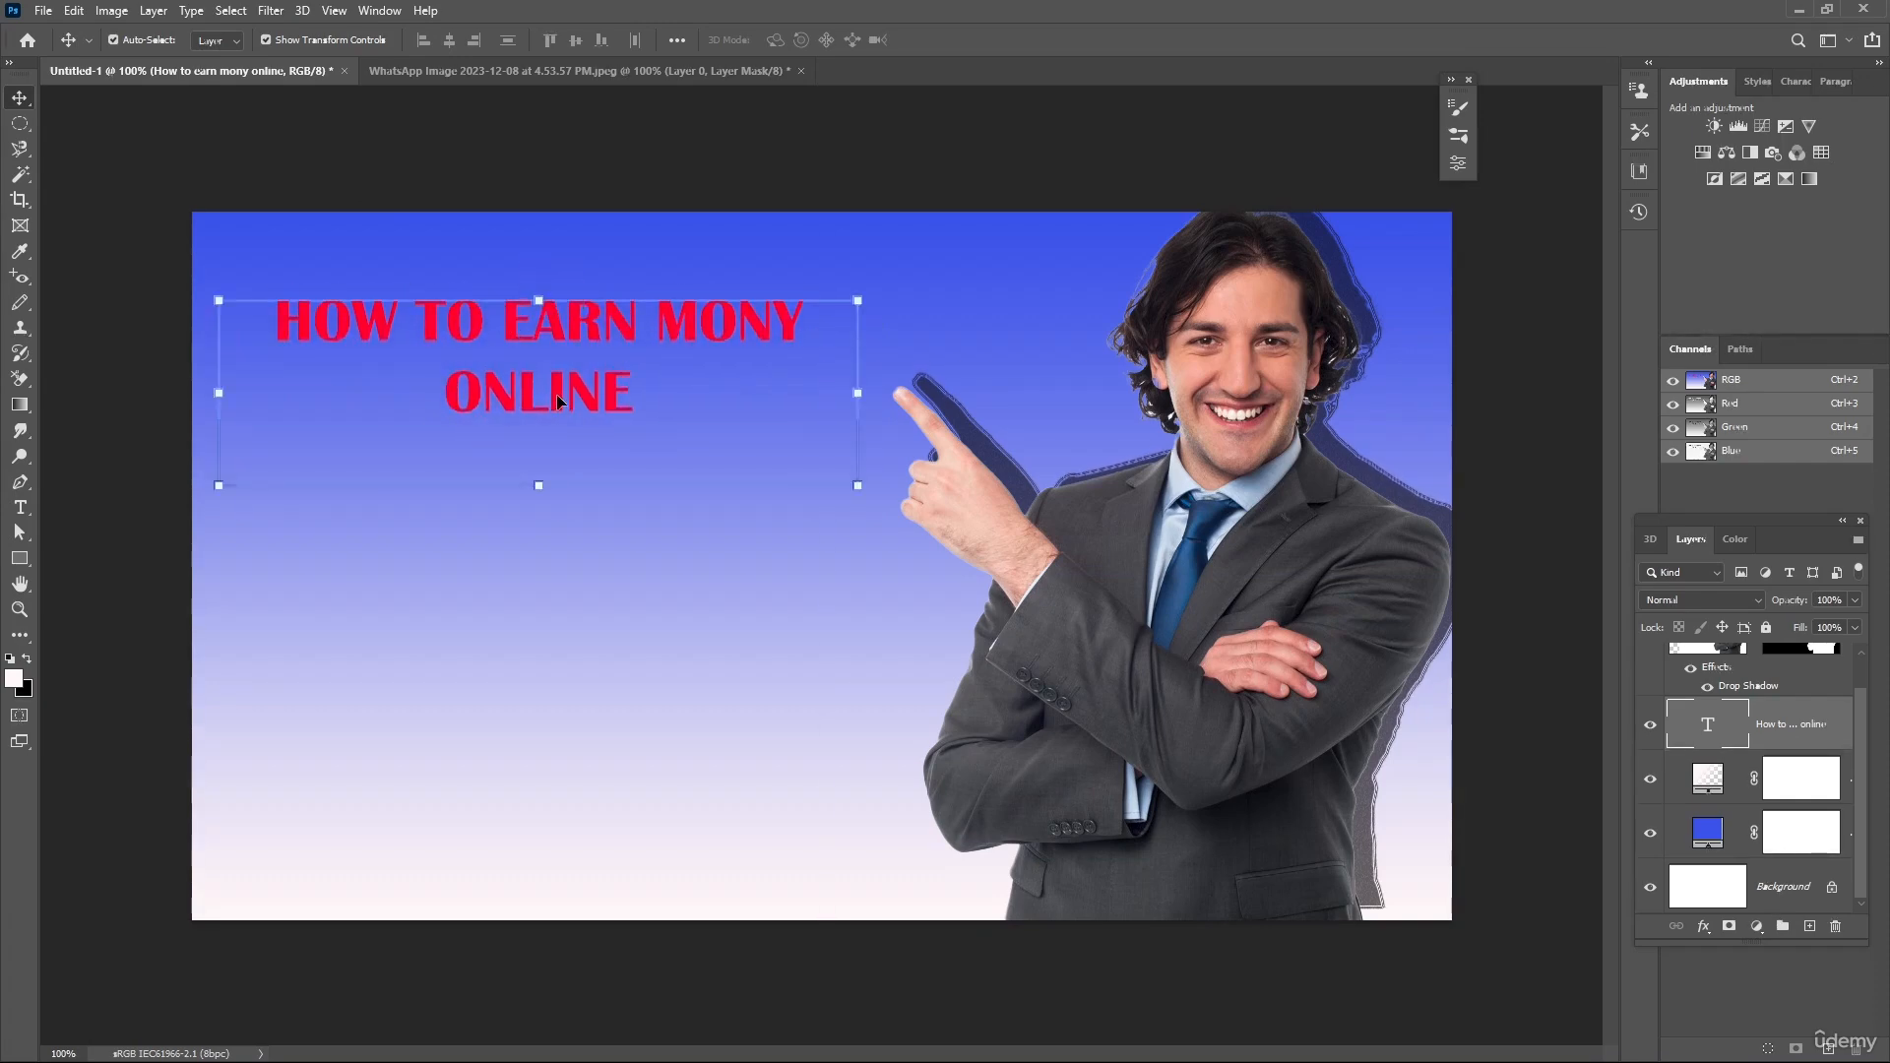
pyautogui.scroll(-1, 559, 398)
pyautogui.moveTo(564, 488); pyautogui.dragTo(571, 457)
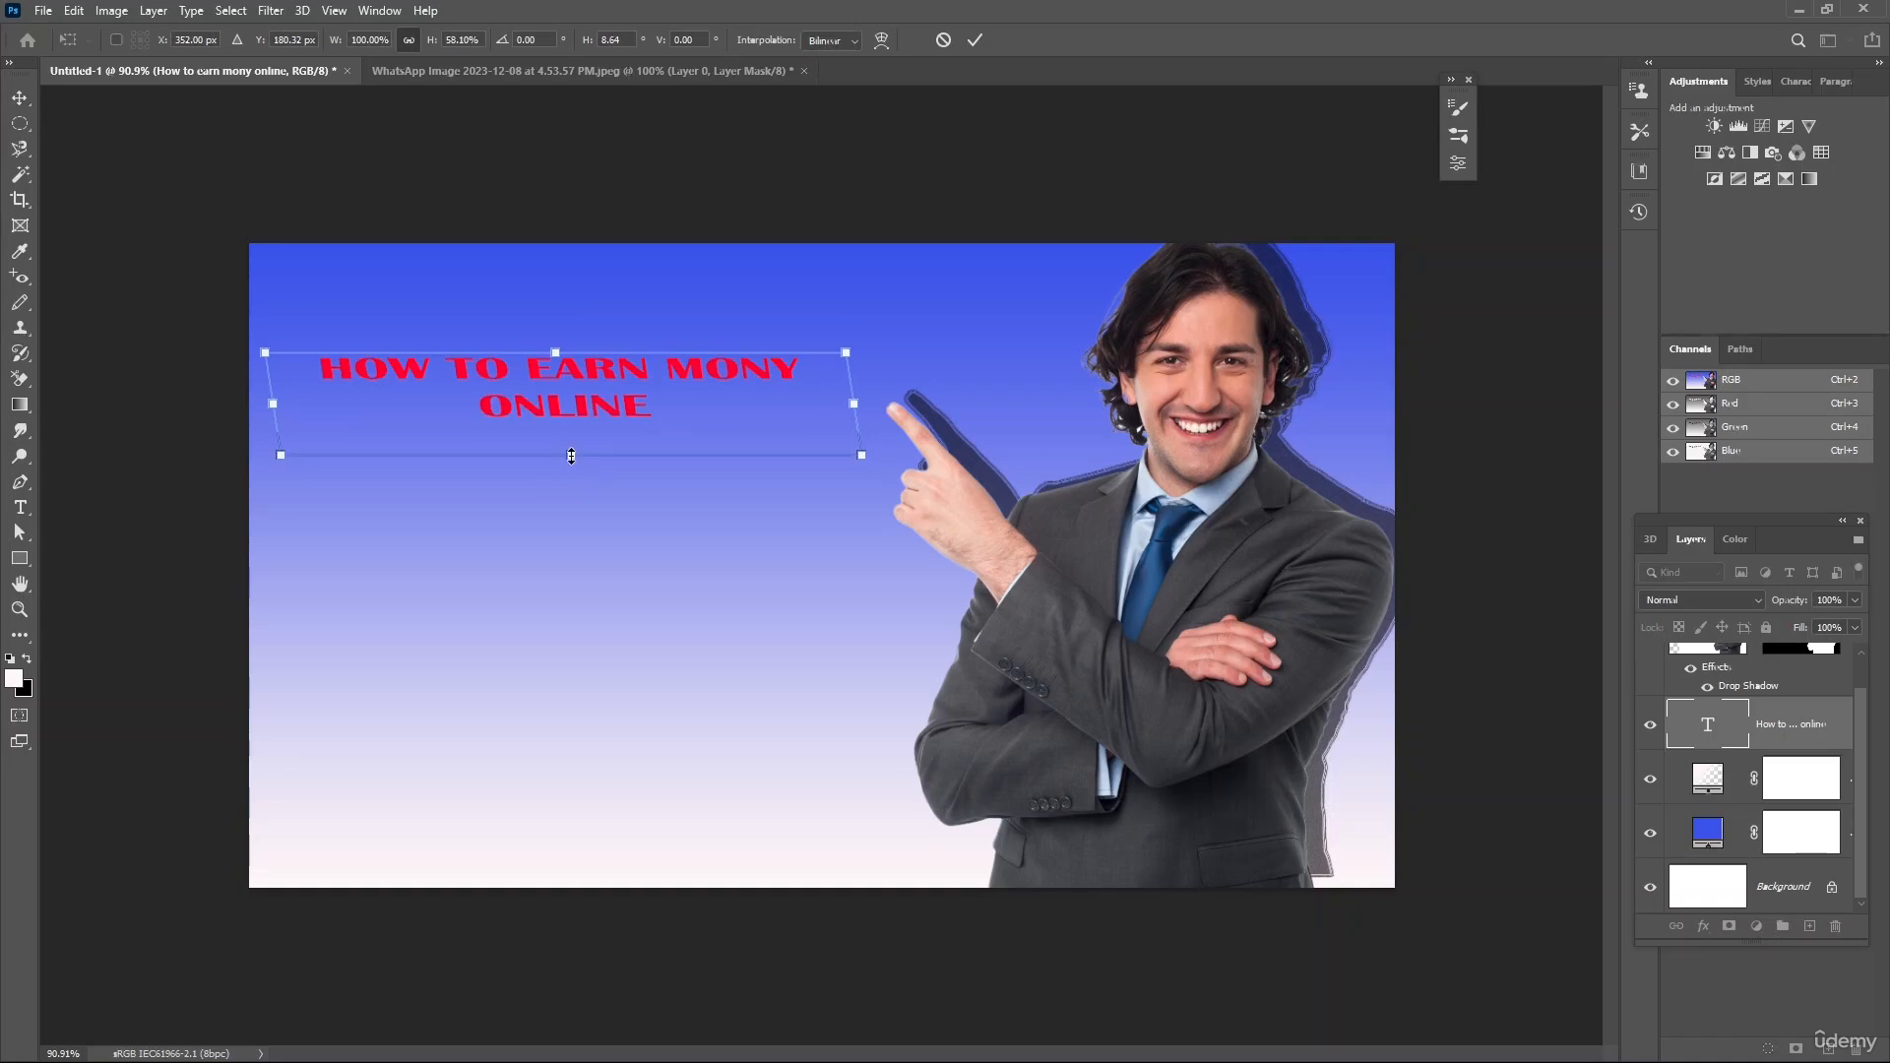
pyautogui.scroll(5, 592, 505)
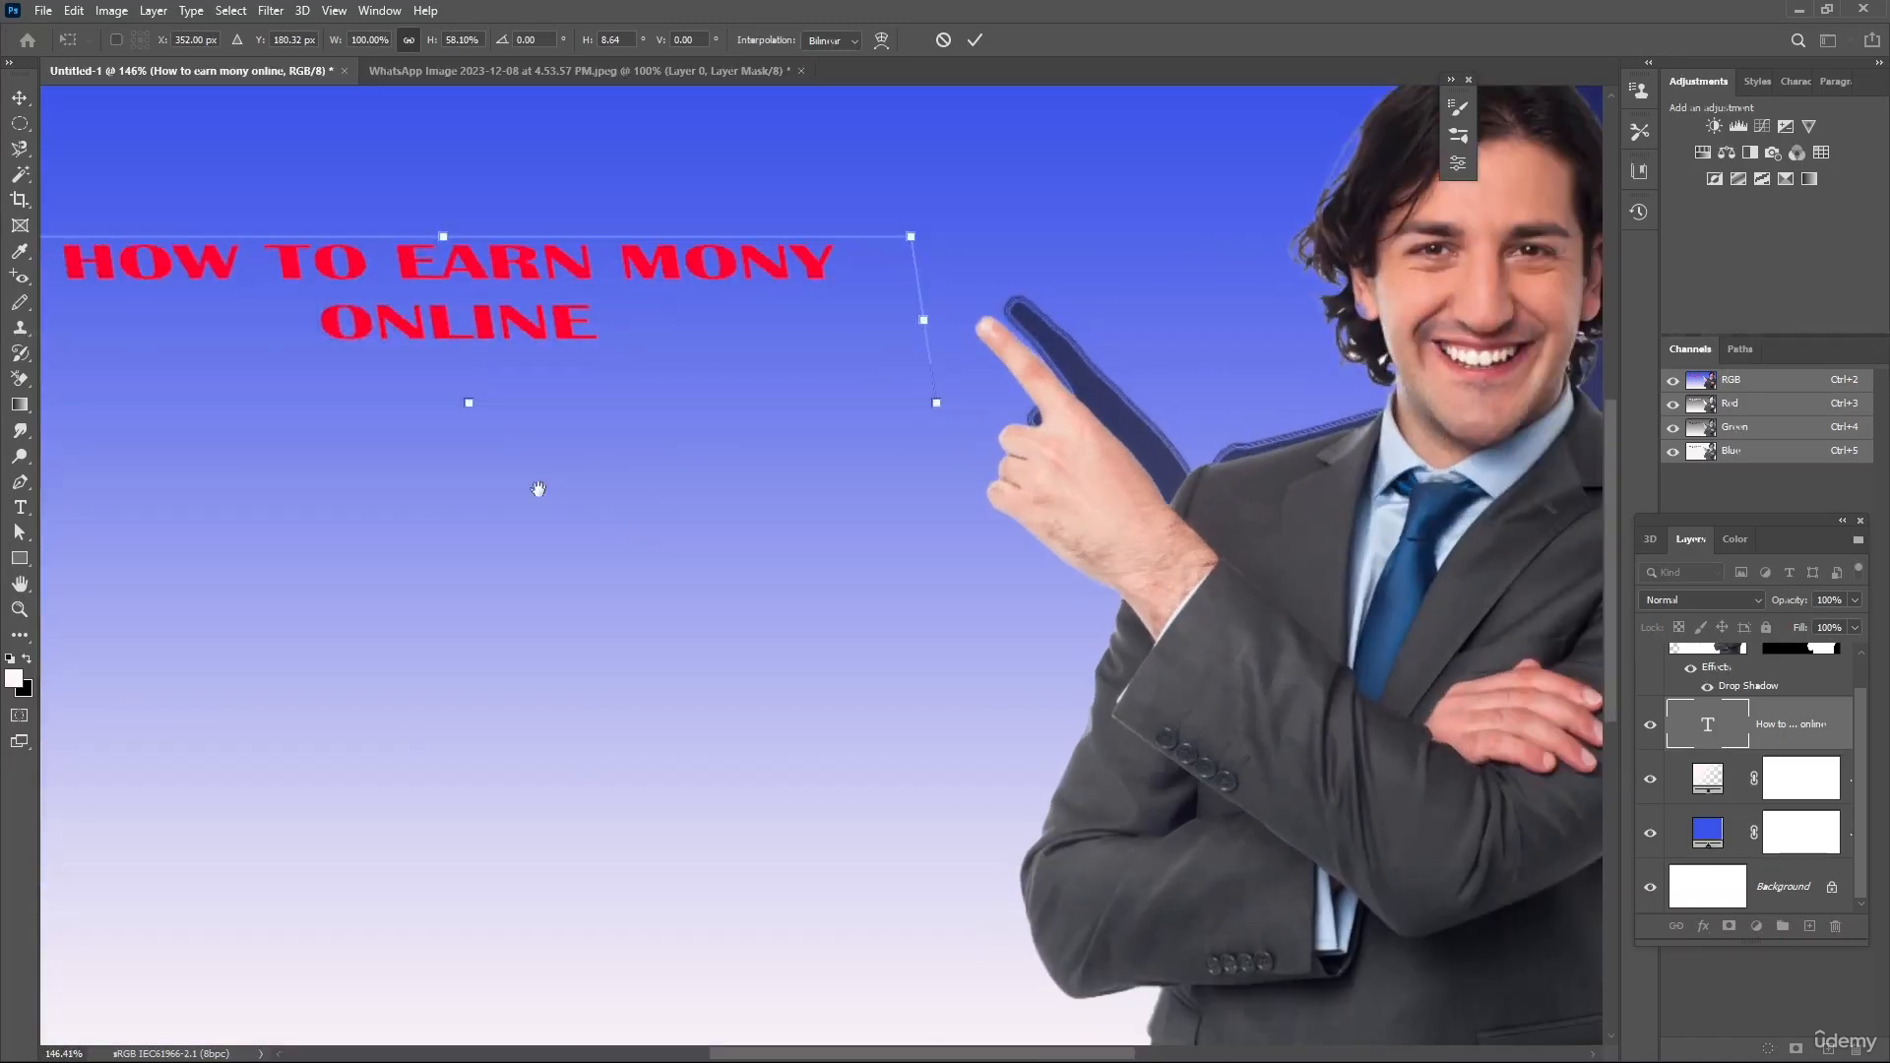
pyautogui.moveTo(534, 487); pyautogui.dragTo(643, 550)
pyautogui.moveTo(578, 469); pyautogui.dragTo(652, 516)
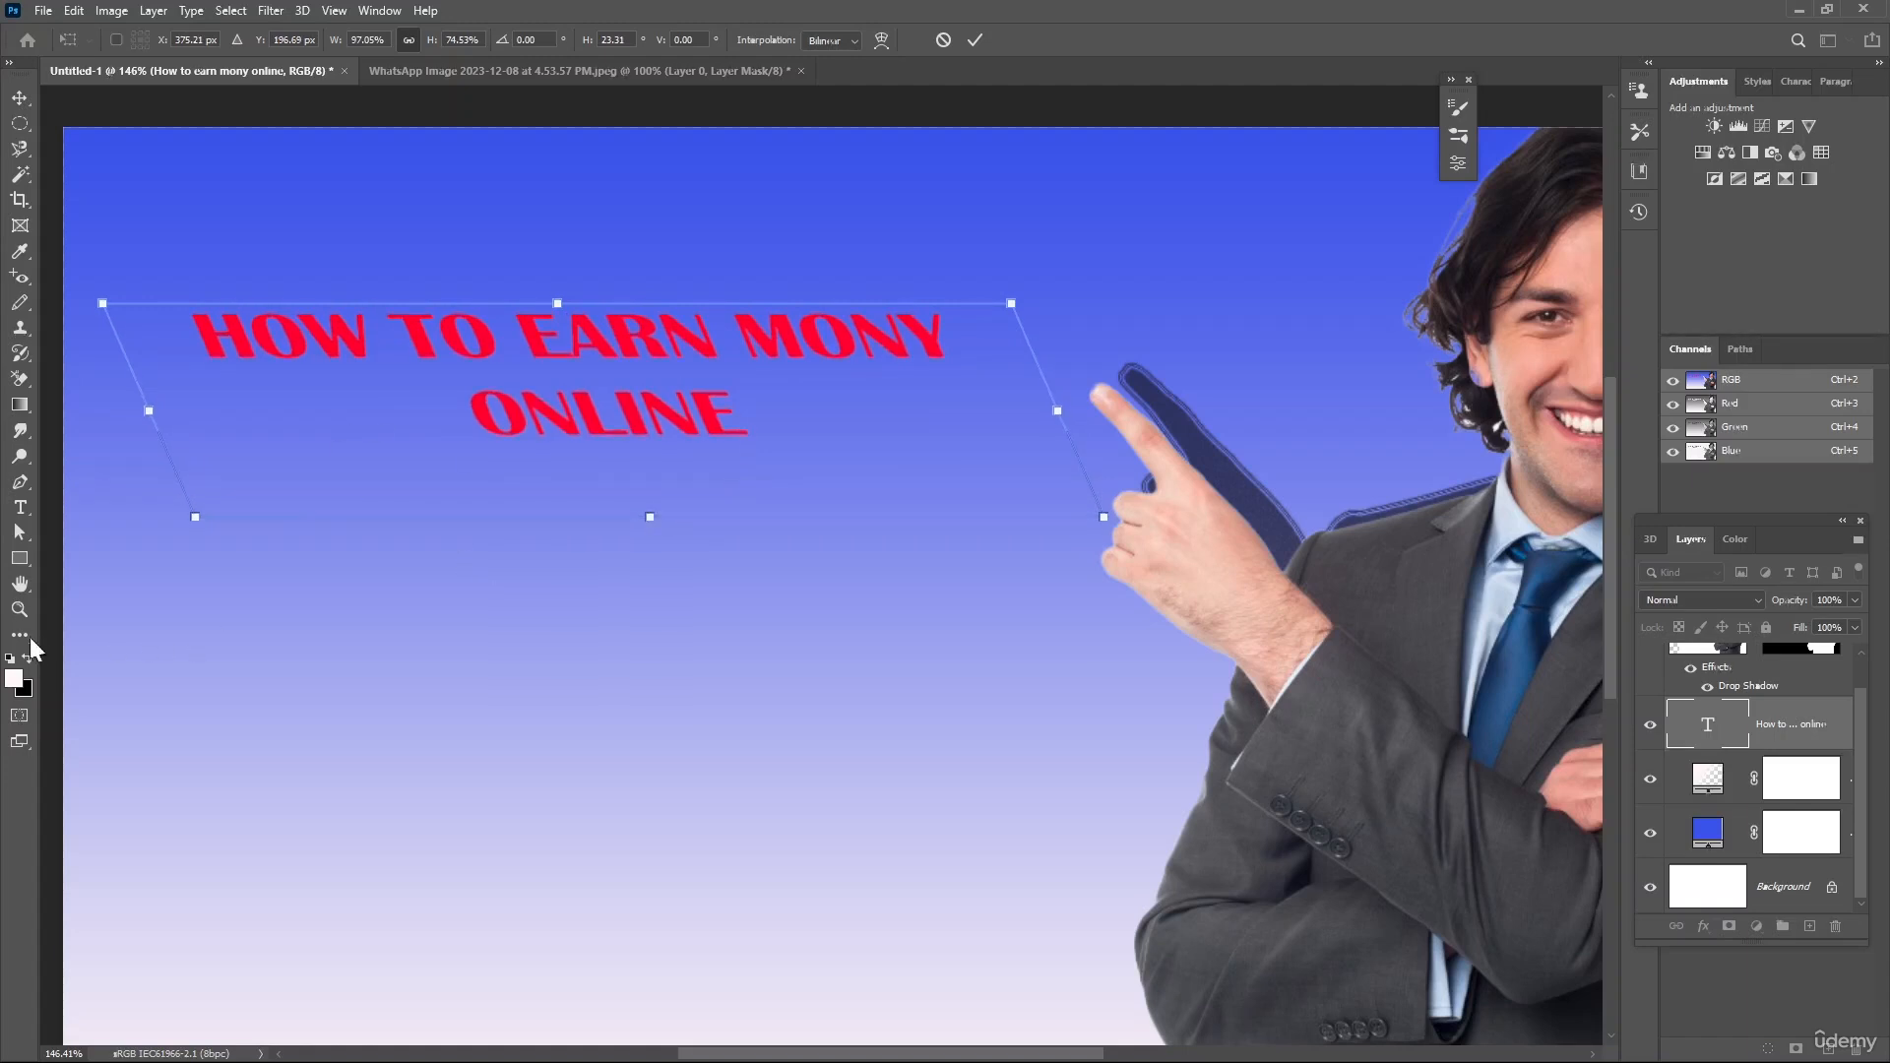
# - Draw a white rectangle about 752 × 115 px, move it over the red title and scale it down to about 91%
pyautogui.click(20, 558)
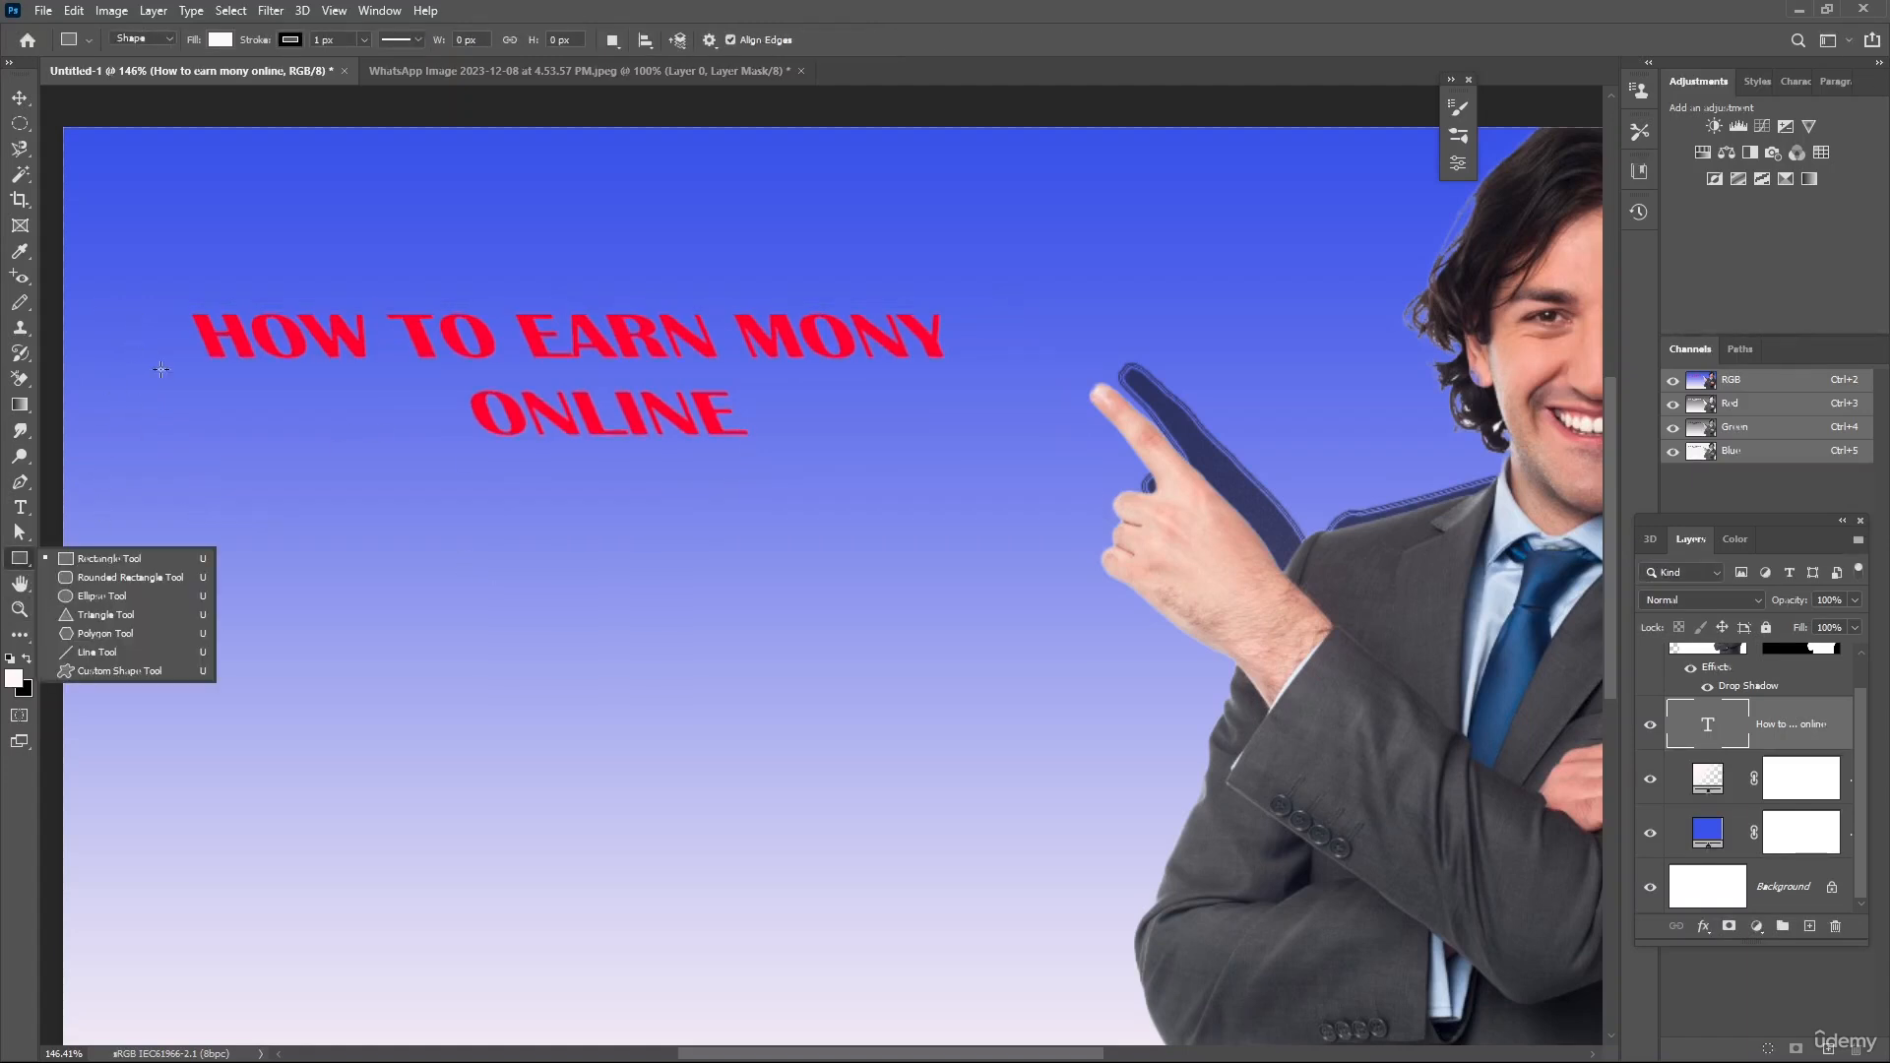
pyautogui.moveTo(155, 296); pyautogui.dragTo(699, 378)
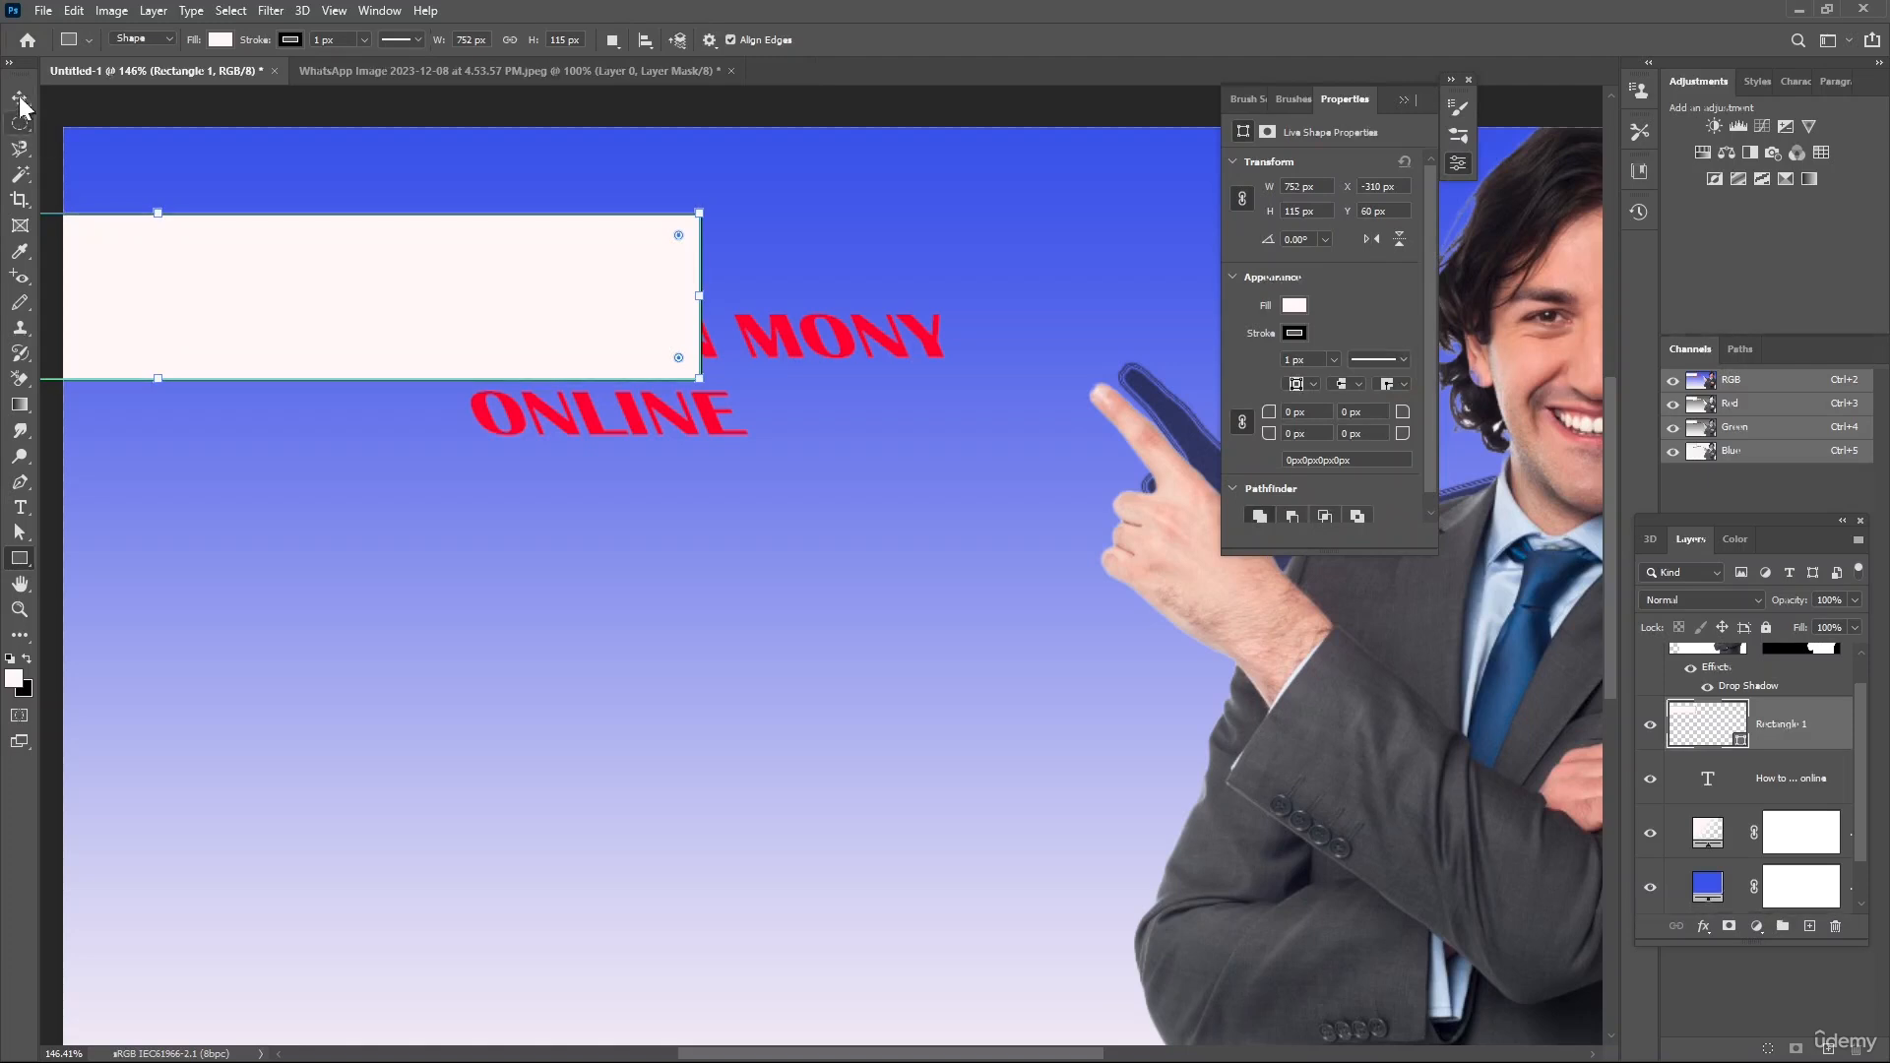
pyautogui.press('v')
pyautogui.moveTo(342, 323); pyautogui.dragTo(784, 401)
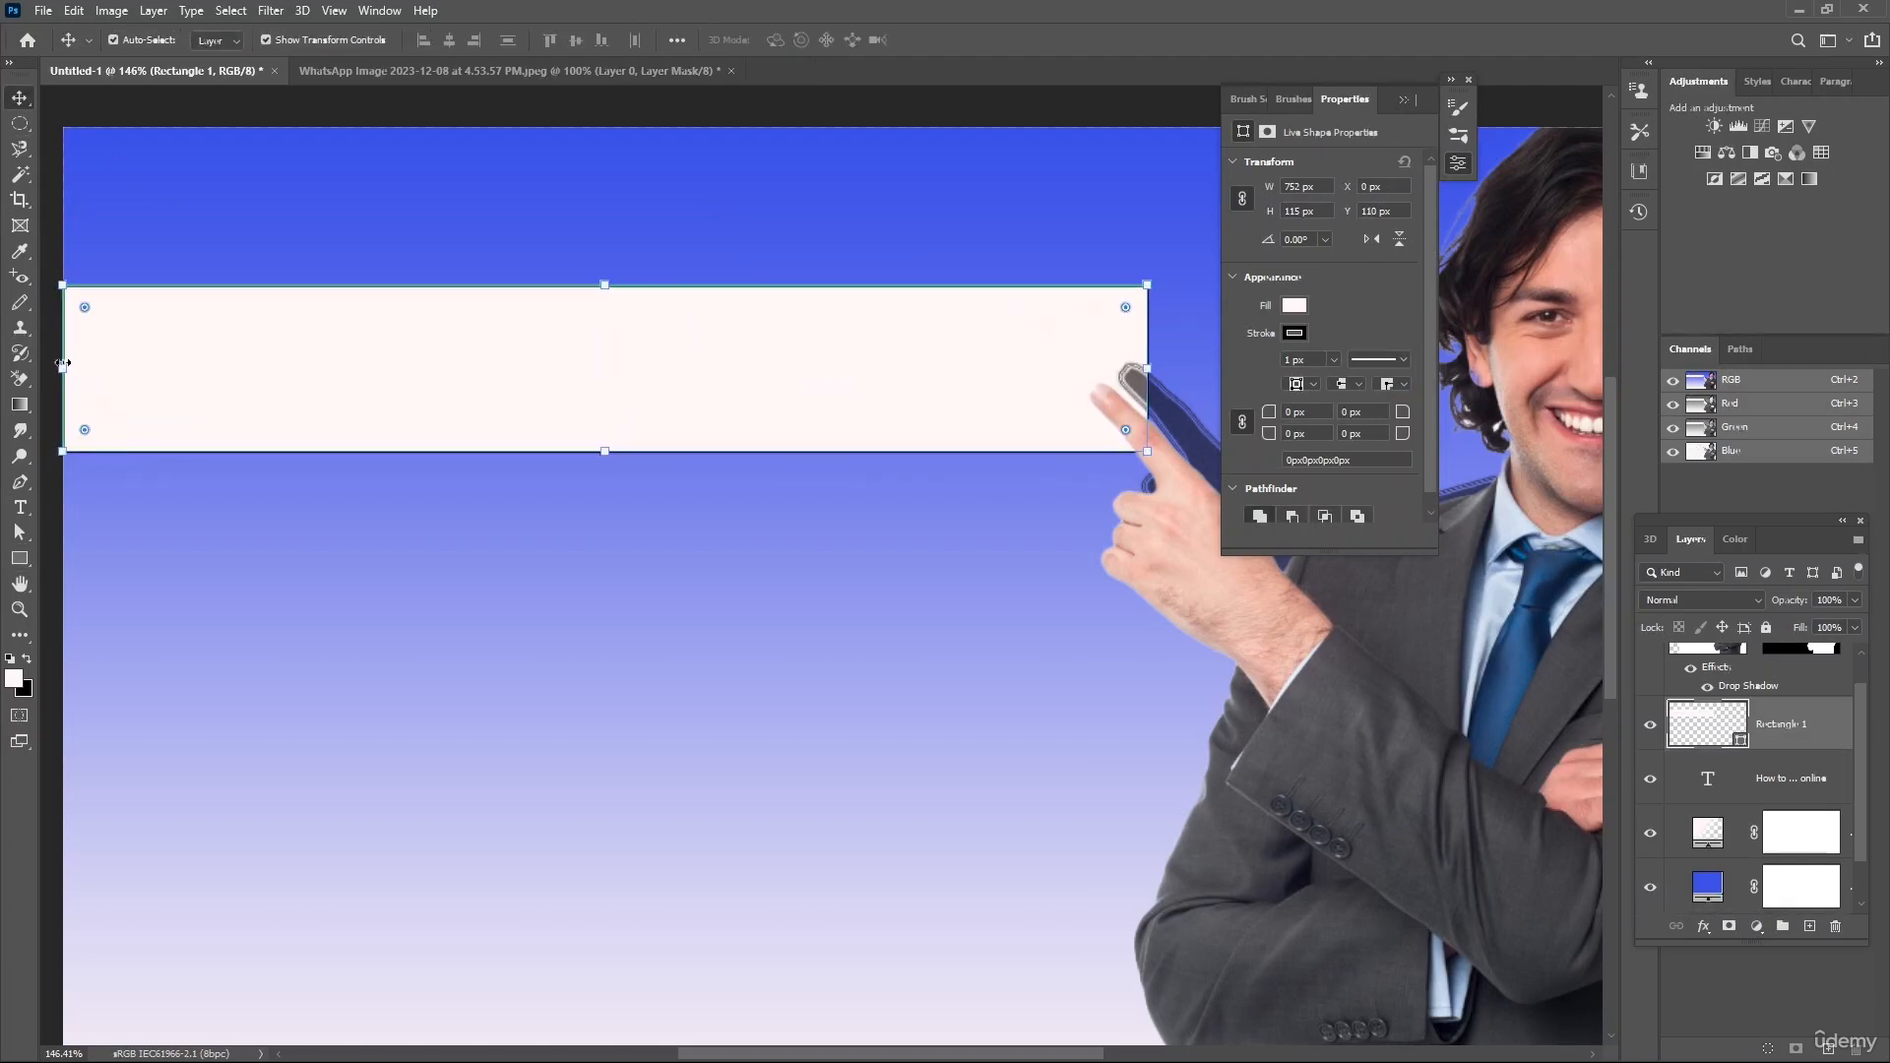
pyautogui.moveTo(179, 376)
pyautogui.mouseDown()
pyautogui.moveTo(321, 369)
pyautogui.moveTo(161, 369)
pyautogui.mouseUp()
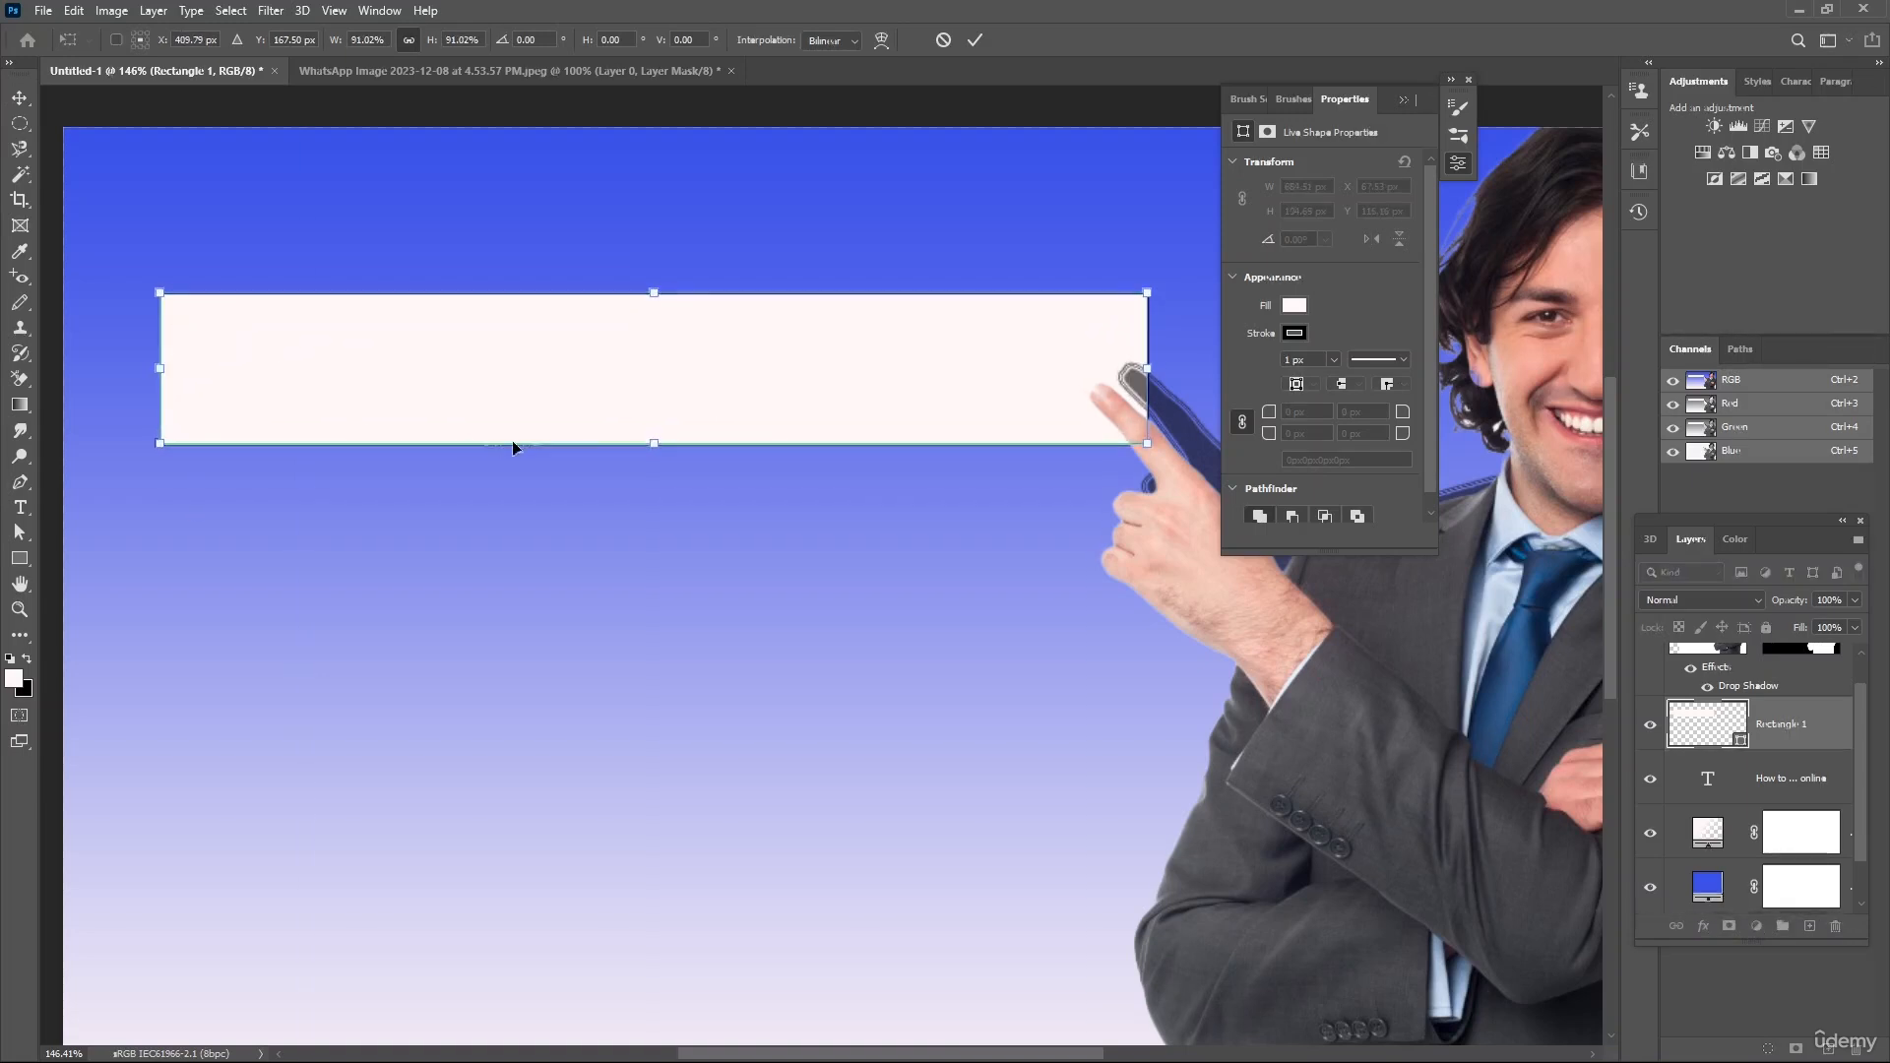
pyautogui.moveTo(515, 443); pyautogui.dragTo(493, 427)
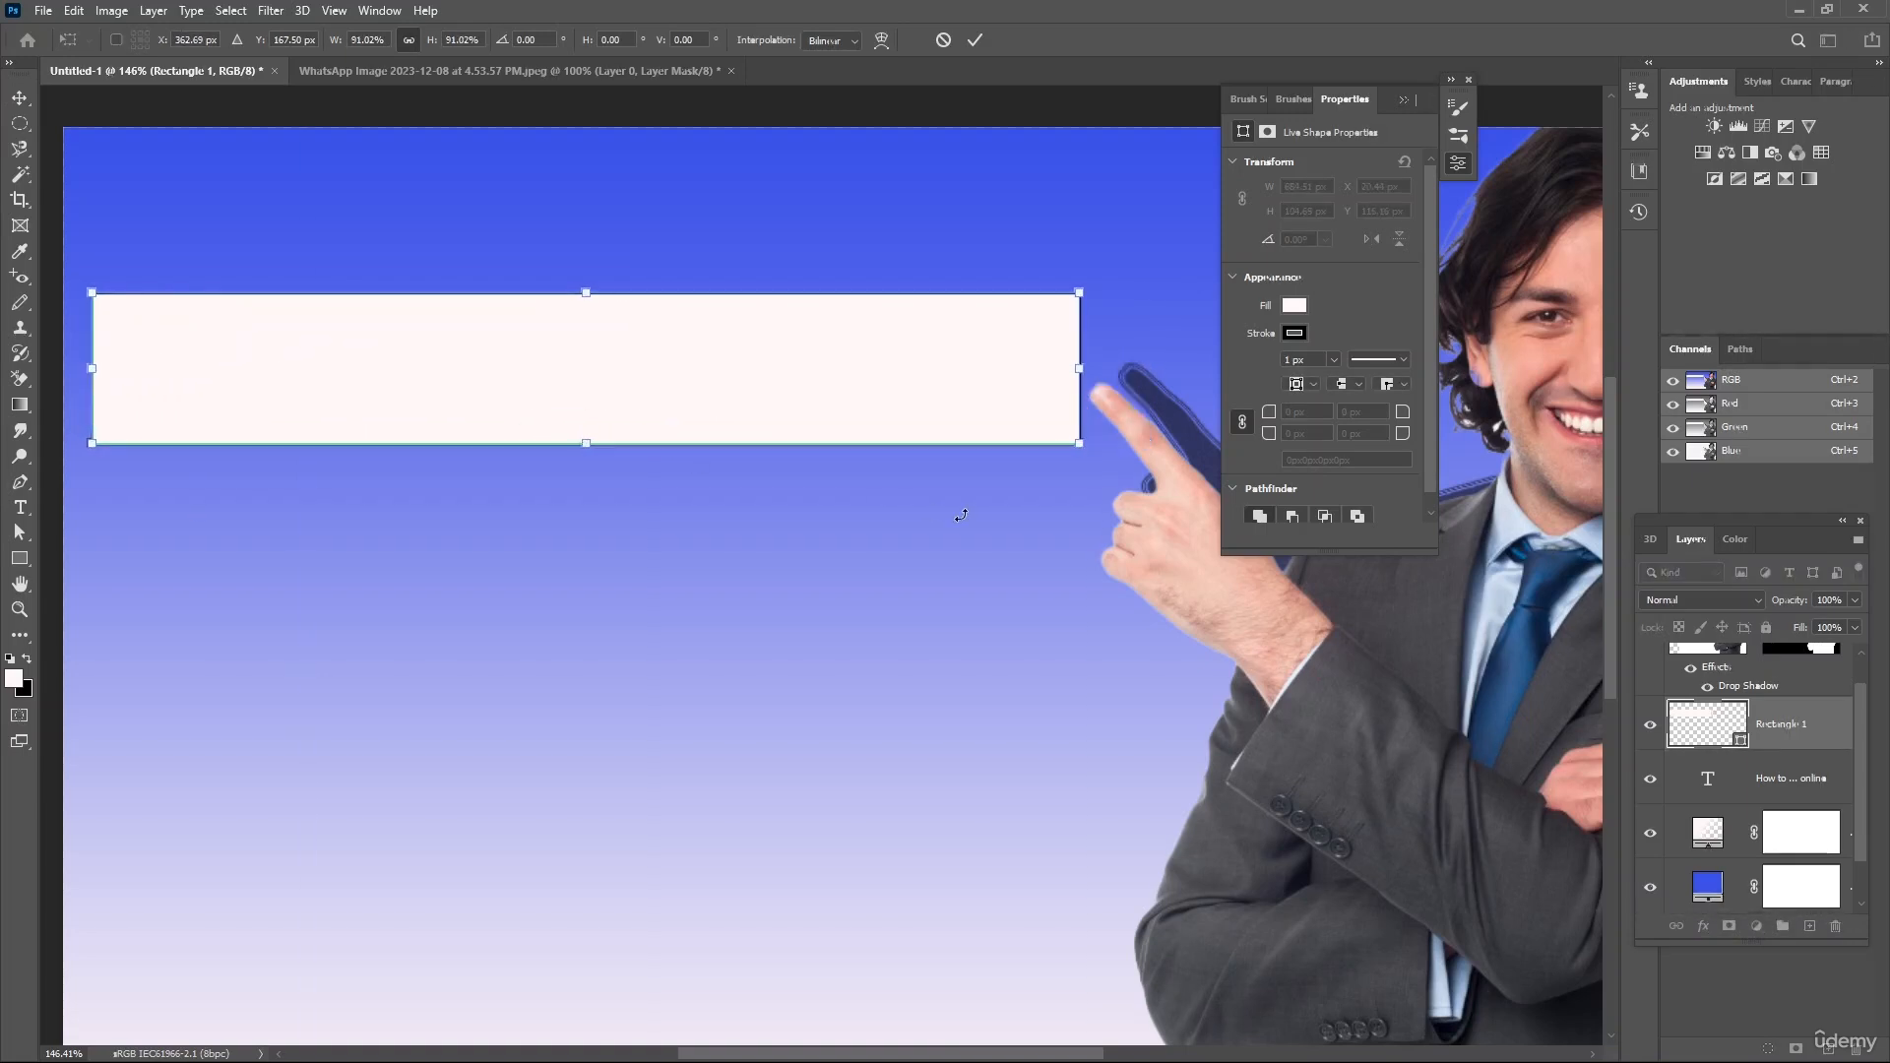
# - Move the title's text layer above the rectangle layer in the stacking order
pyautogui.scroll(1, 1733, 709)
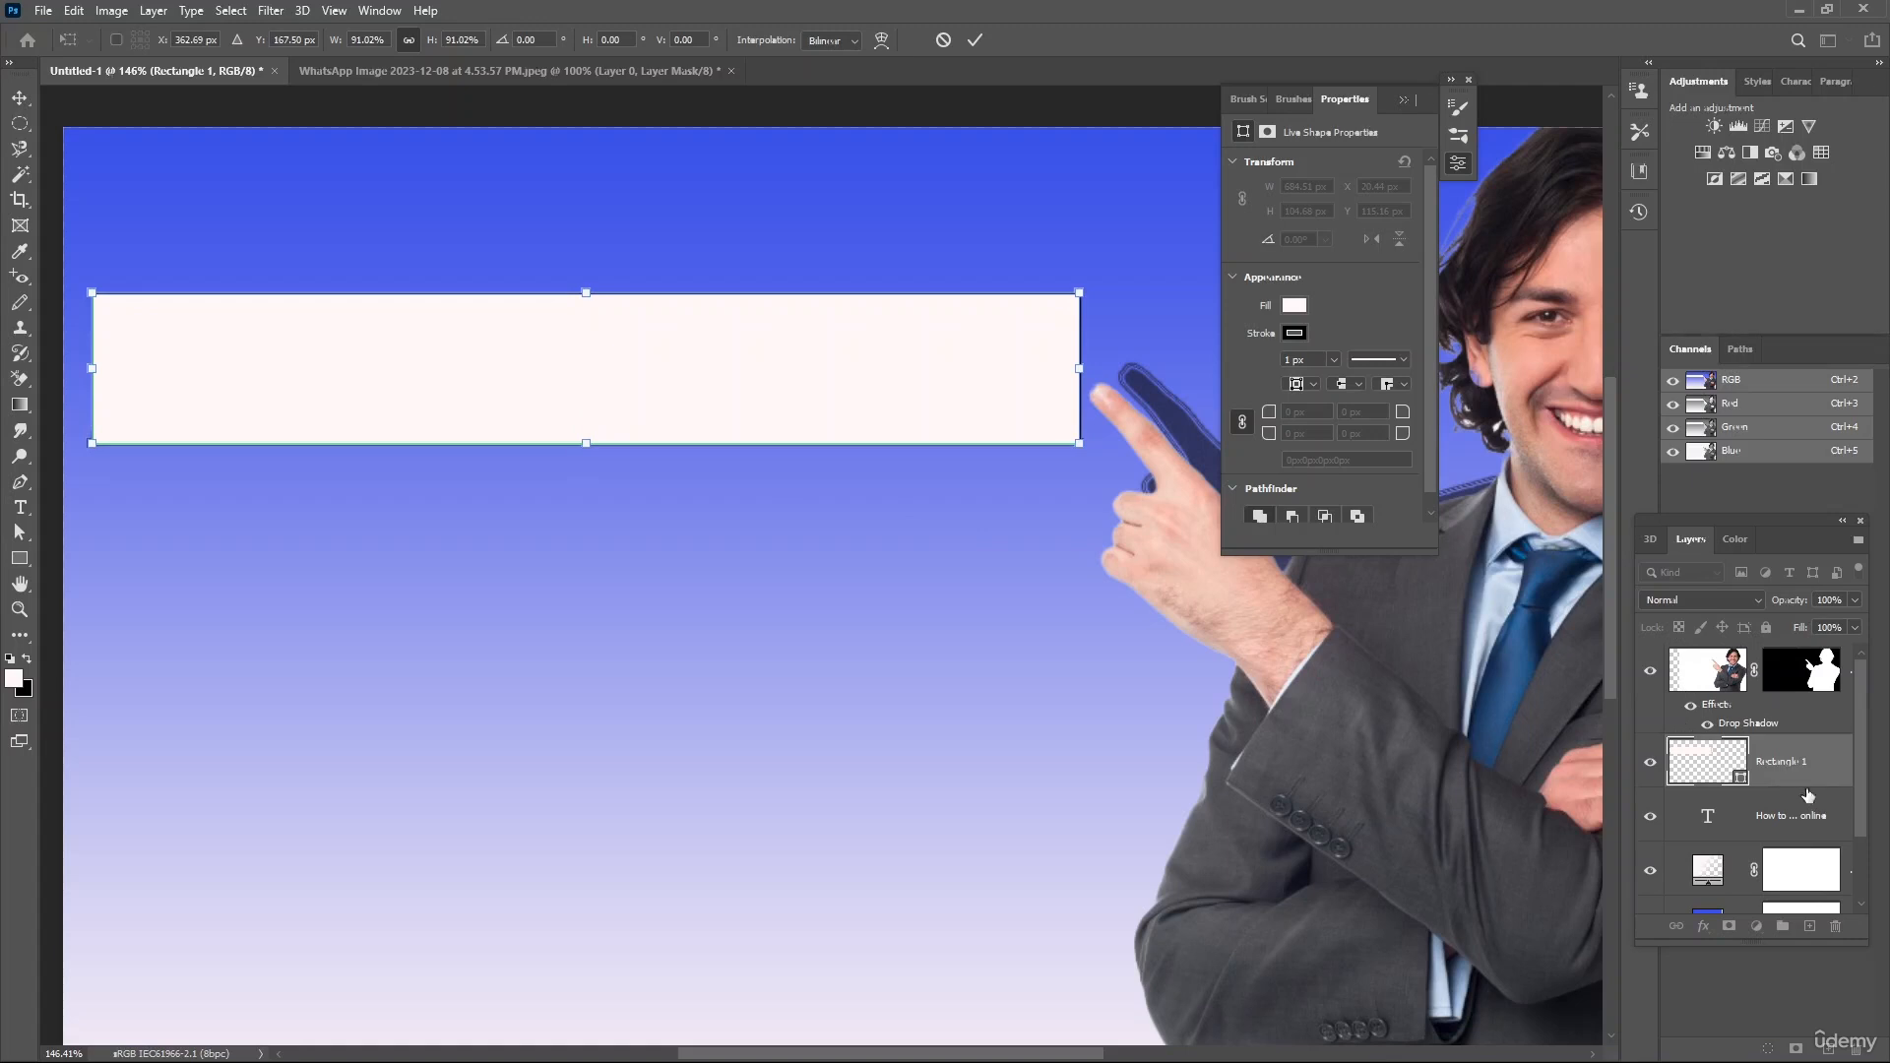
pyautogui.click(1796, 819)
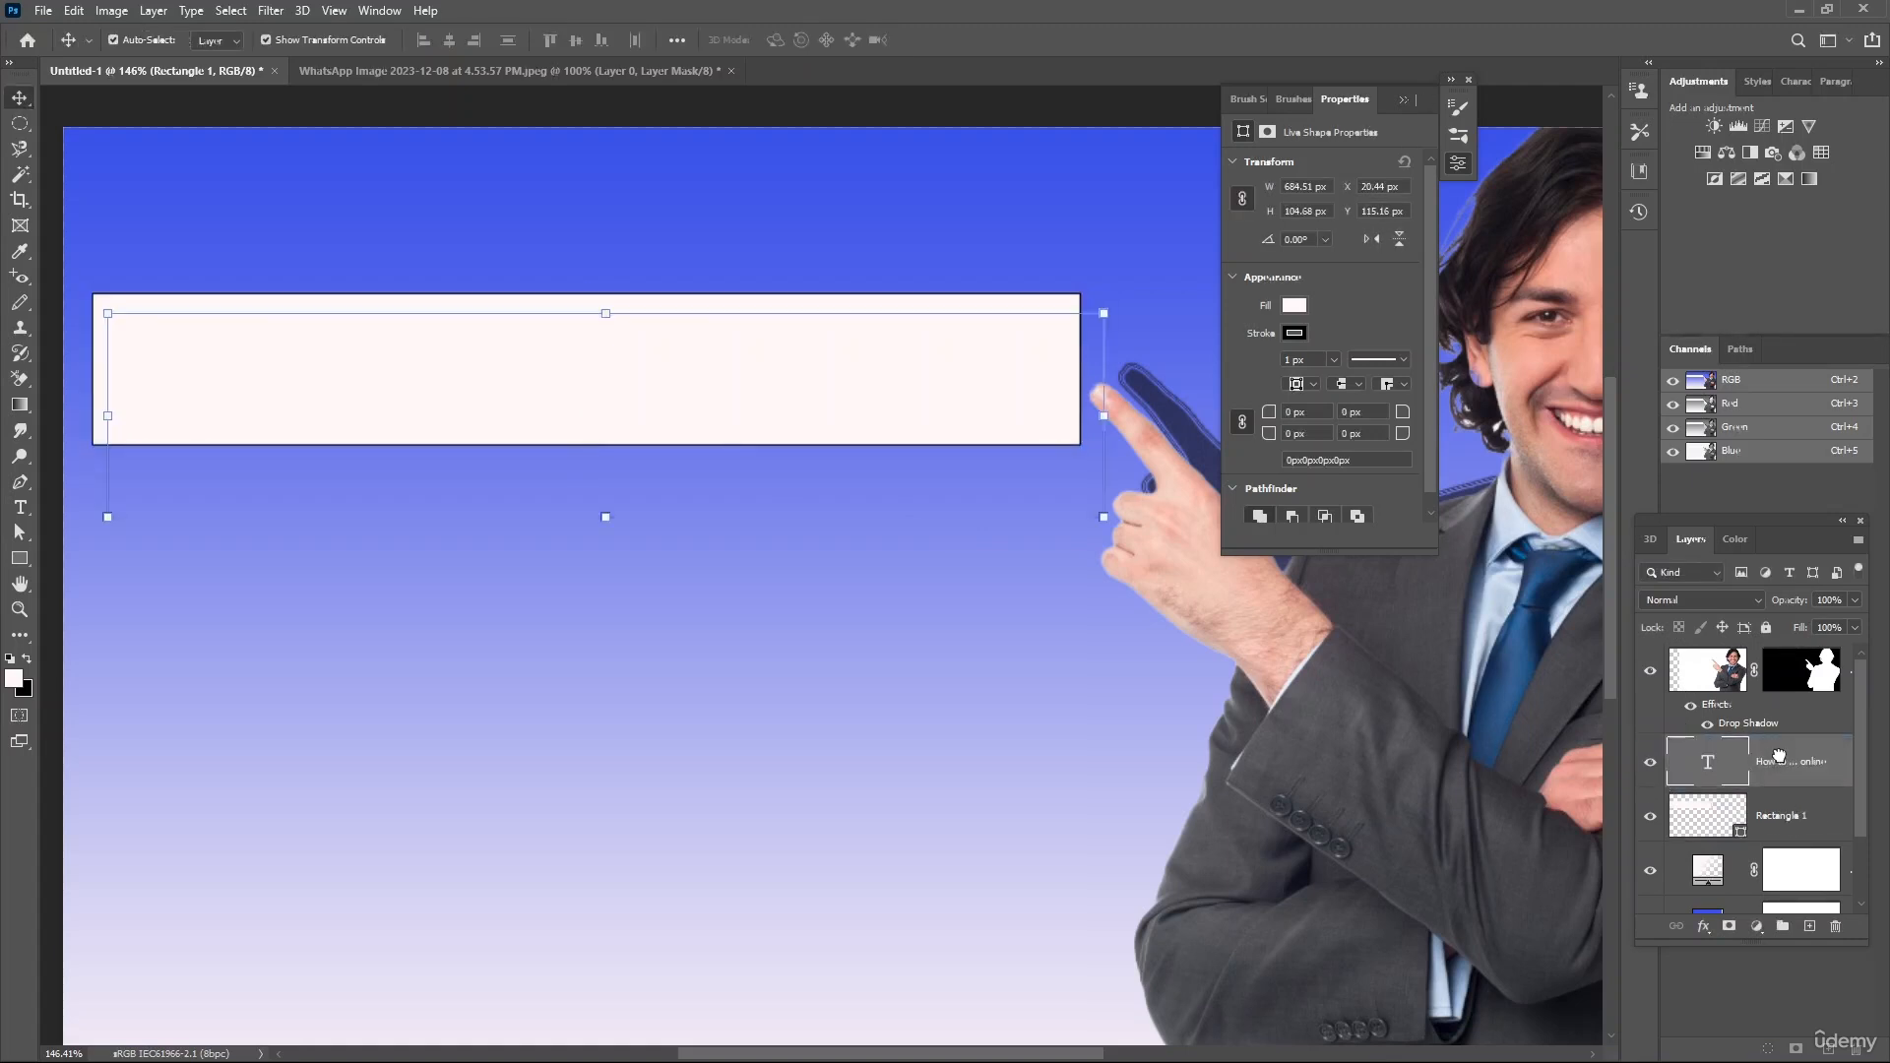
pyautogui.moveTo(1797, 819); pyautogui.dragTo(1683, 726)
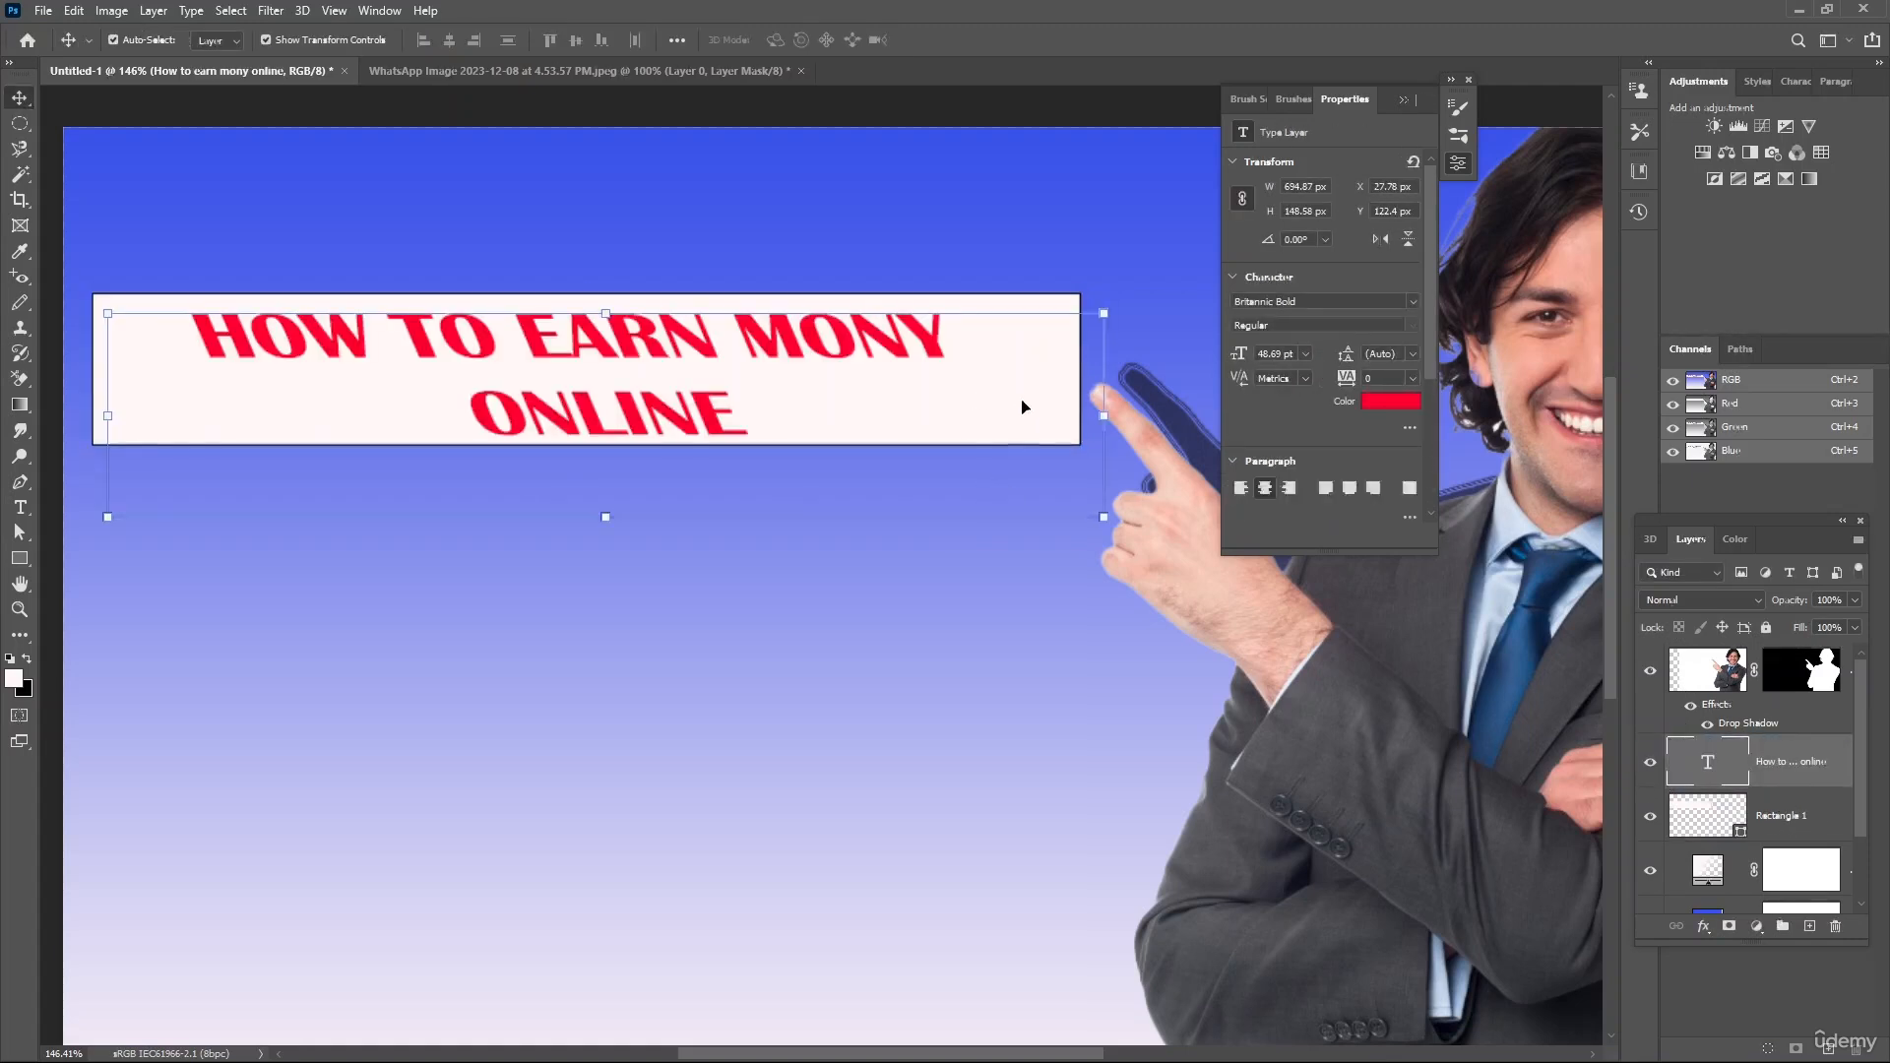
# - Try teal and pink among the recently used colours as the banner rectangle's fill, and settle on yellow
pyautogui.click(1710, 819)
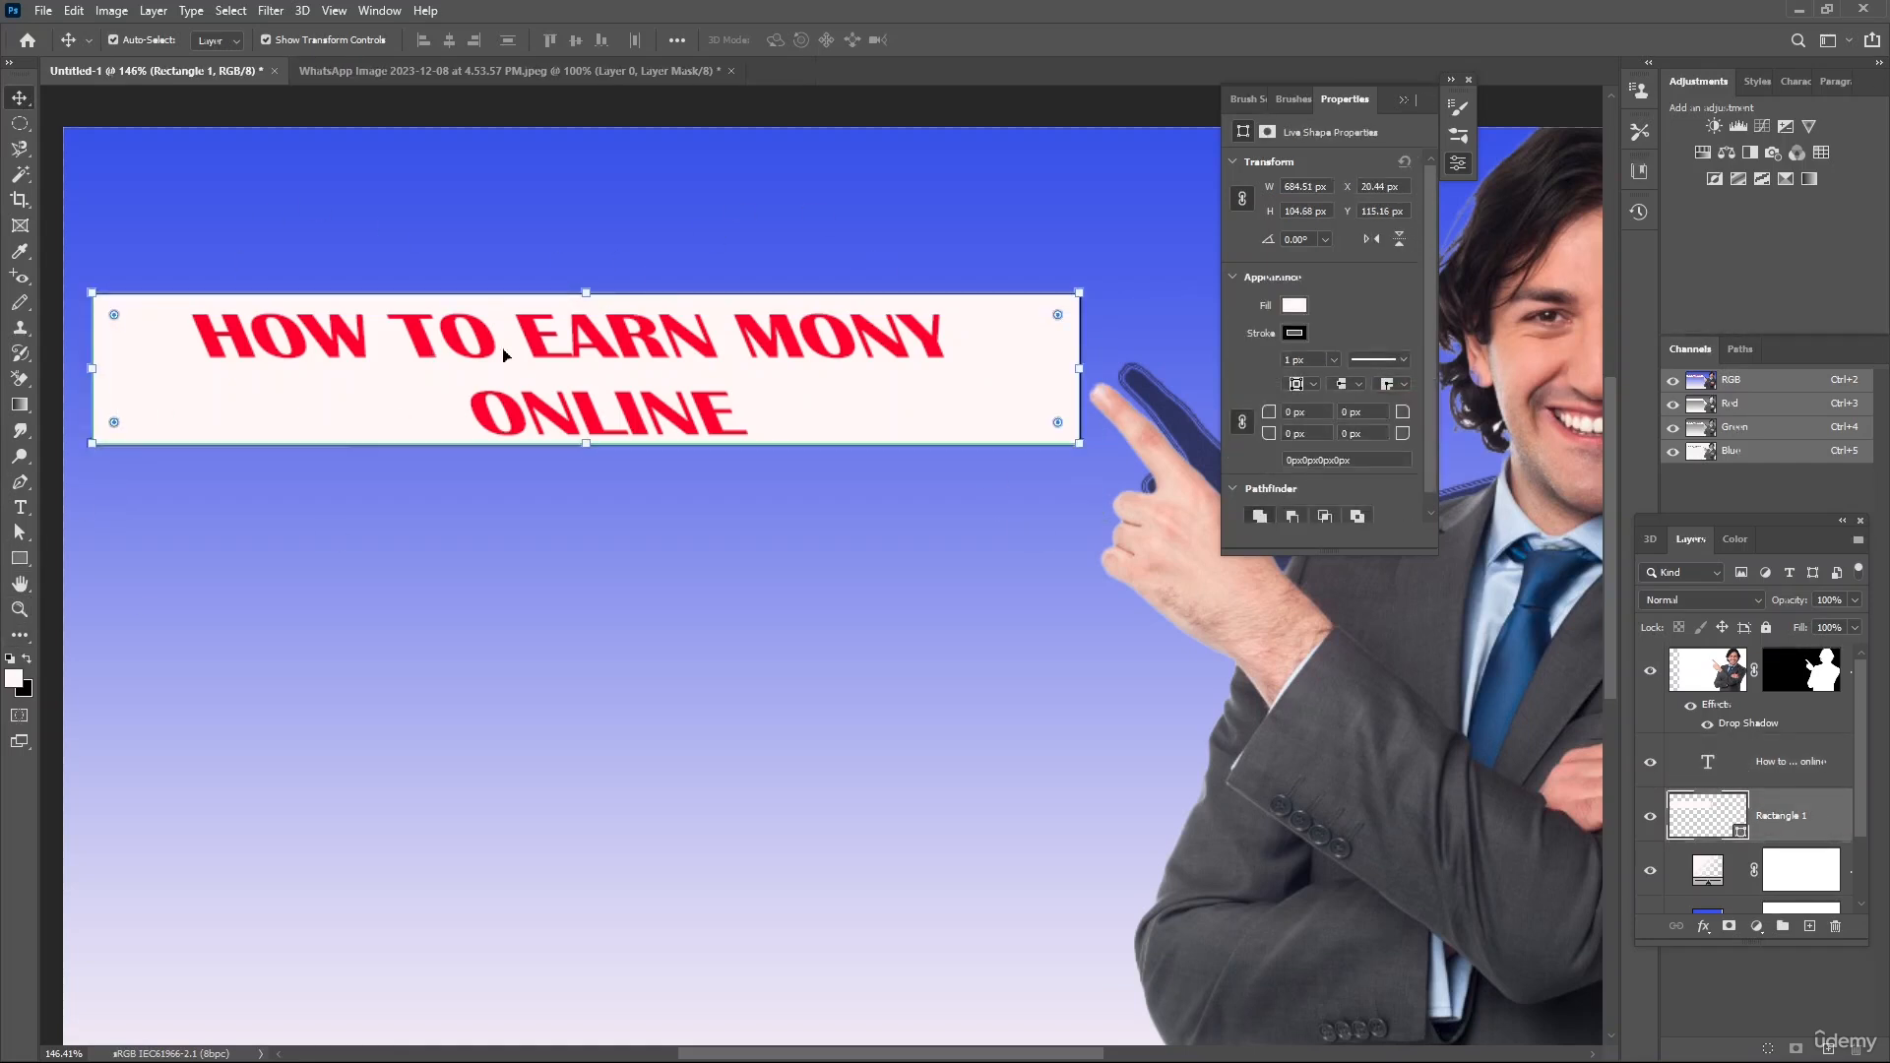
pyautogui.click(1293, 305)
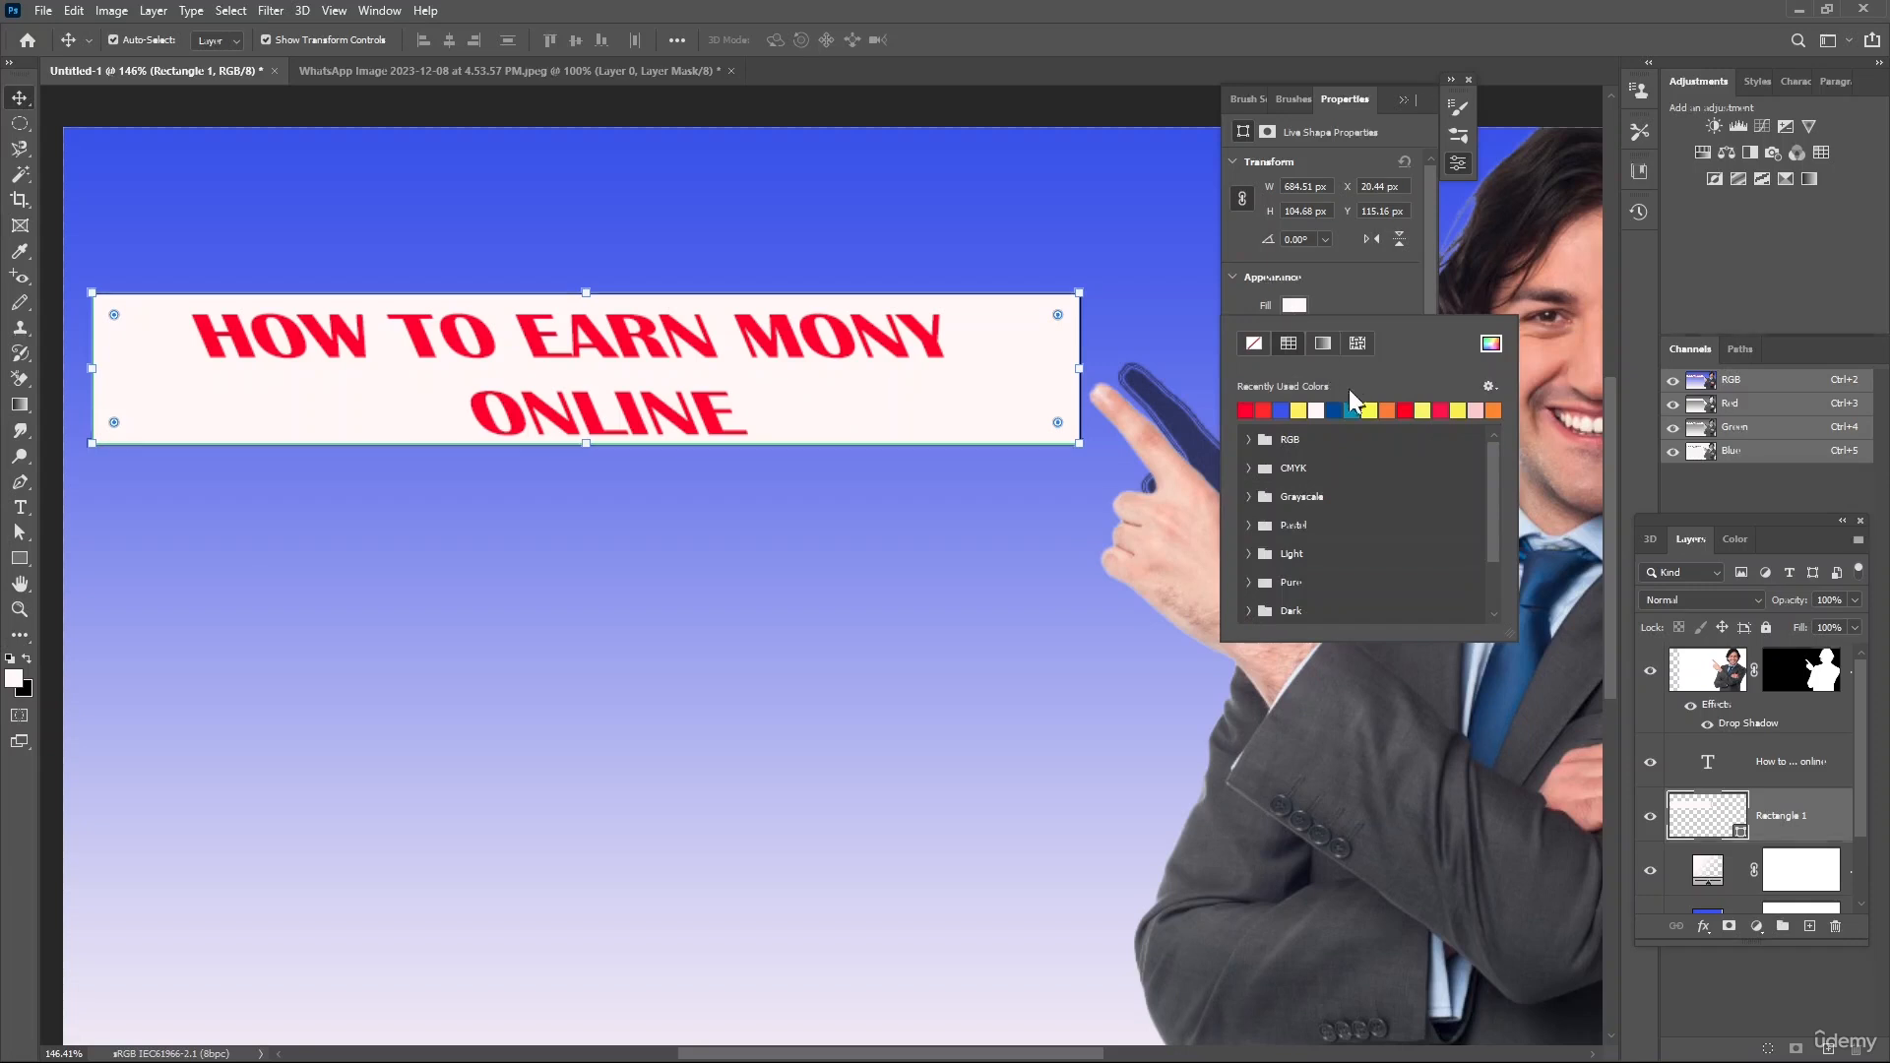
pyautogui.click(1353, 408)
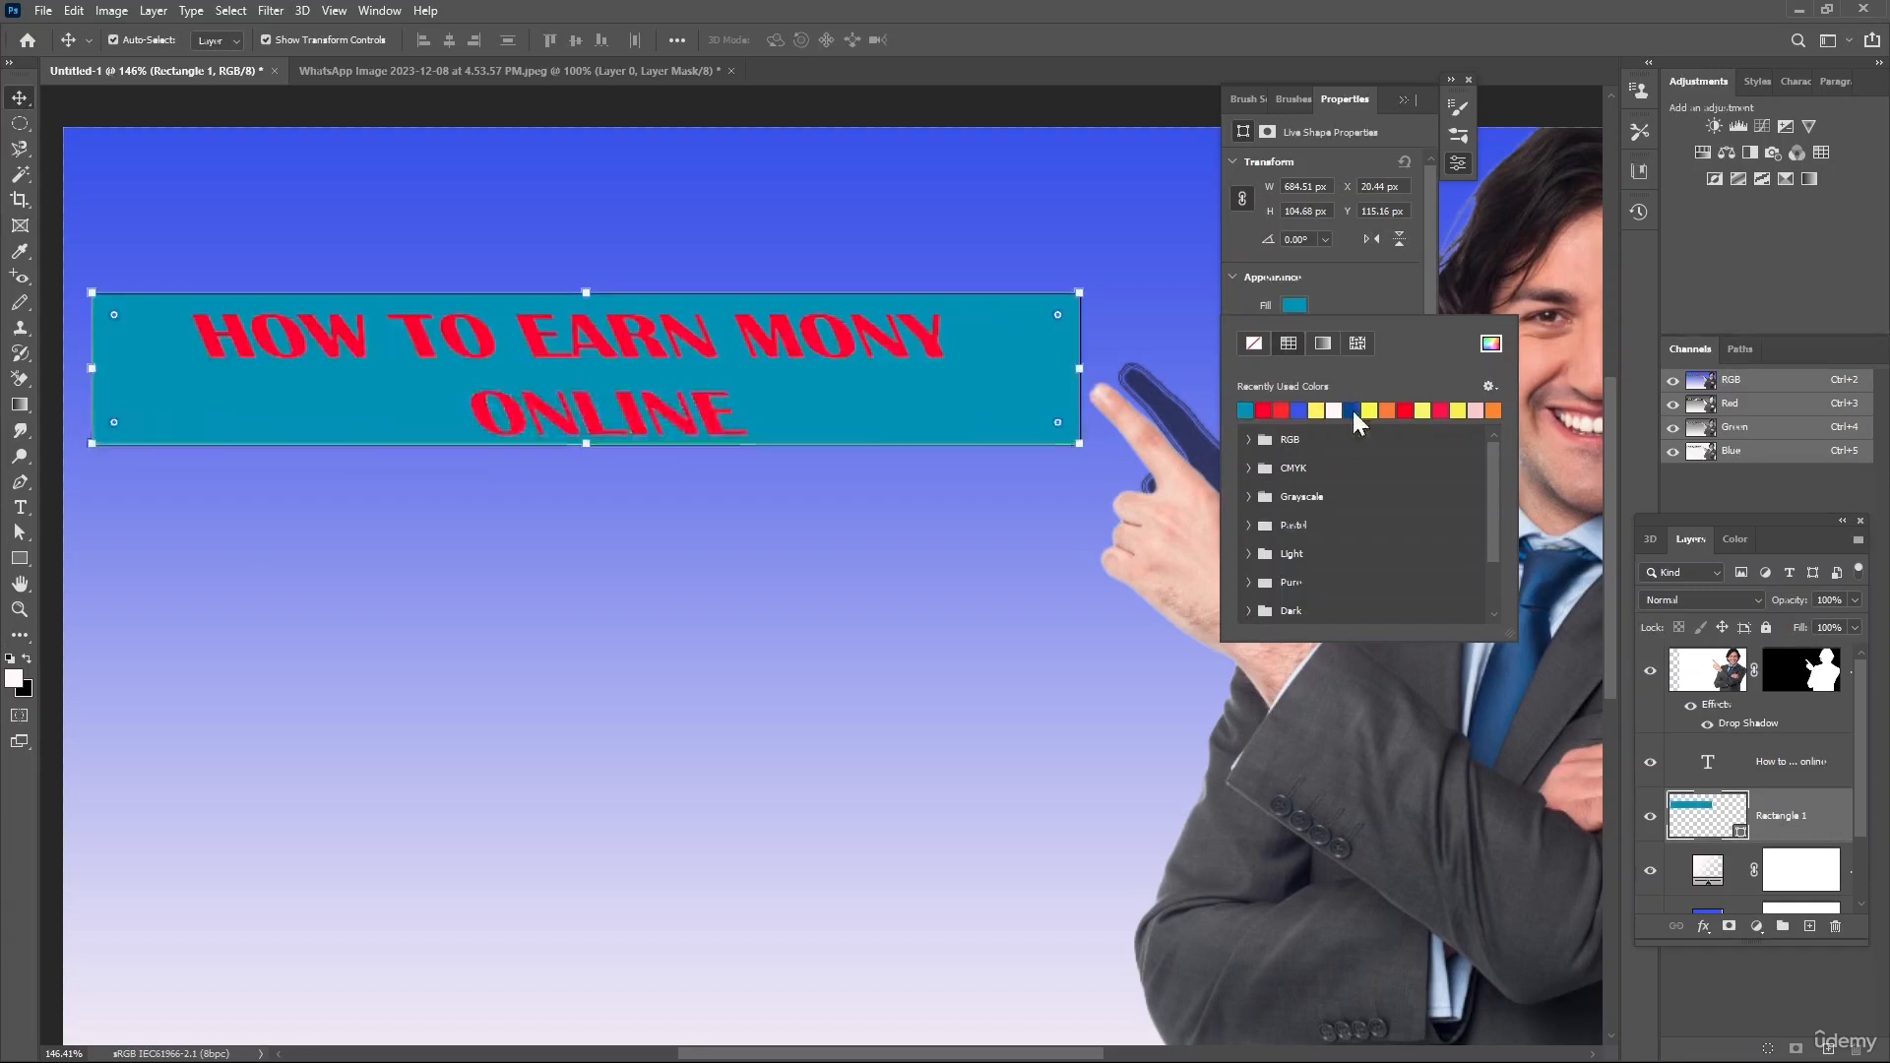
pyautogui.click(1373, 409)
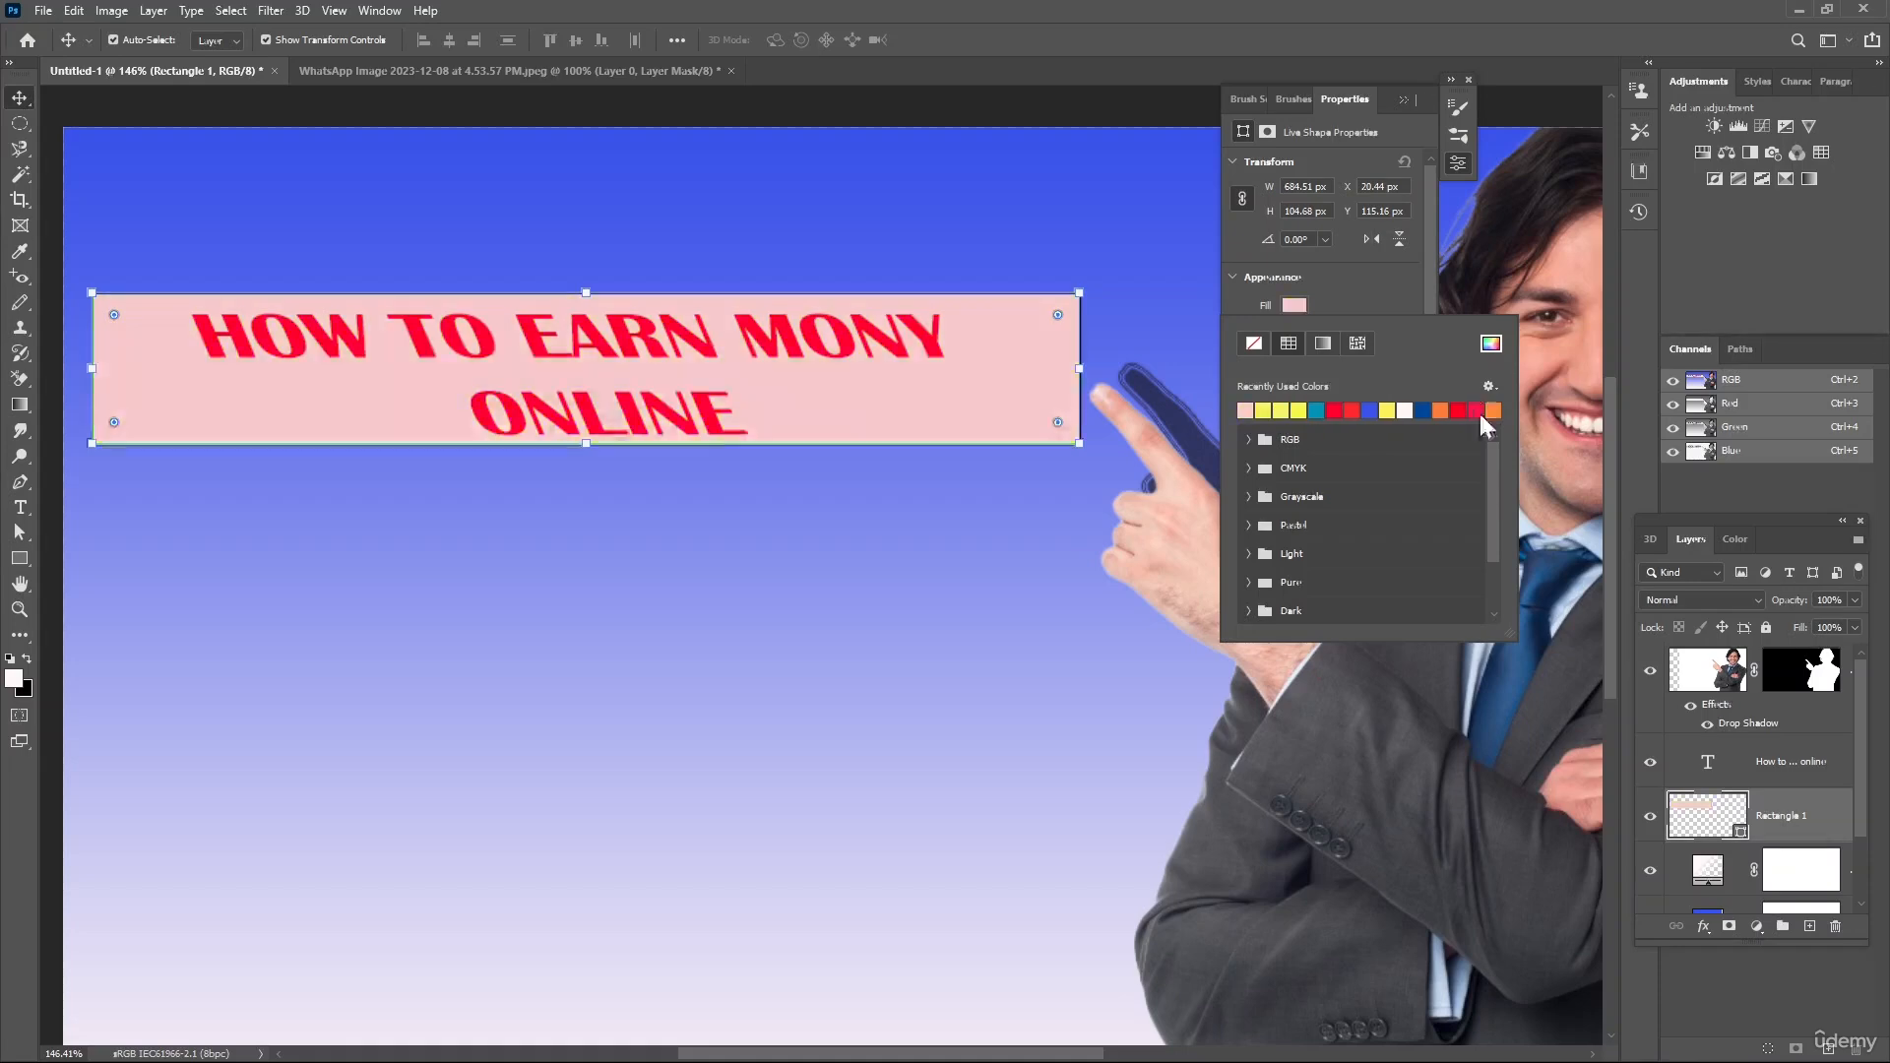
pyautogui.click(1476, 410)
pyautogui.click(1296, 409)
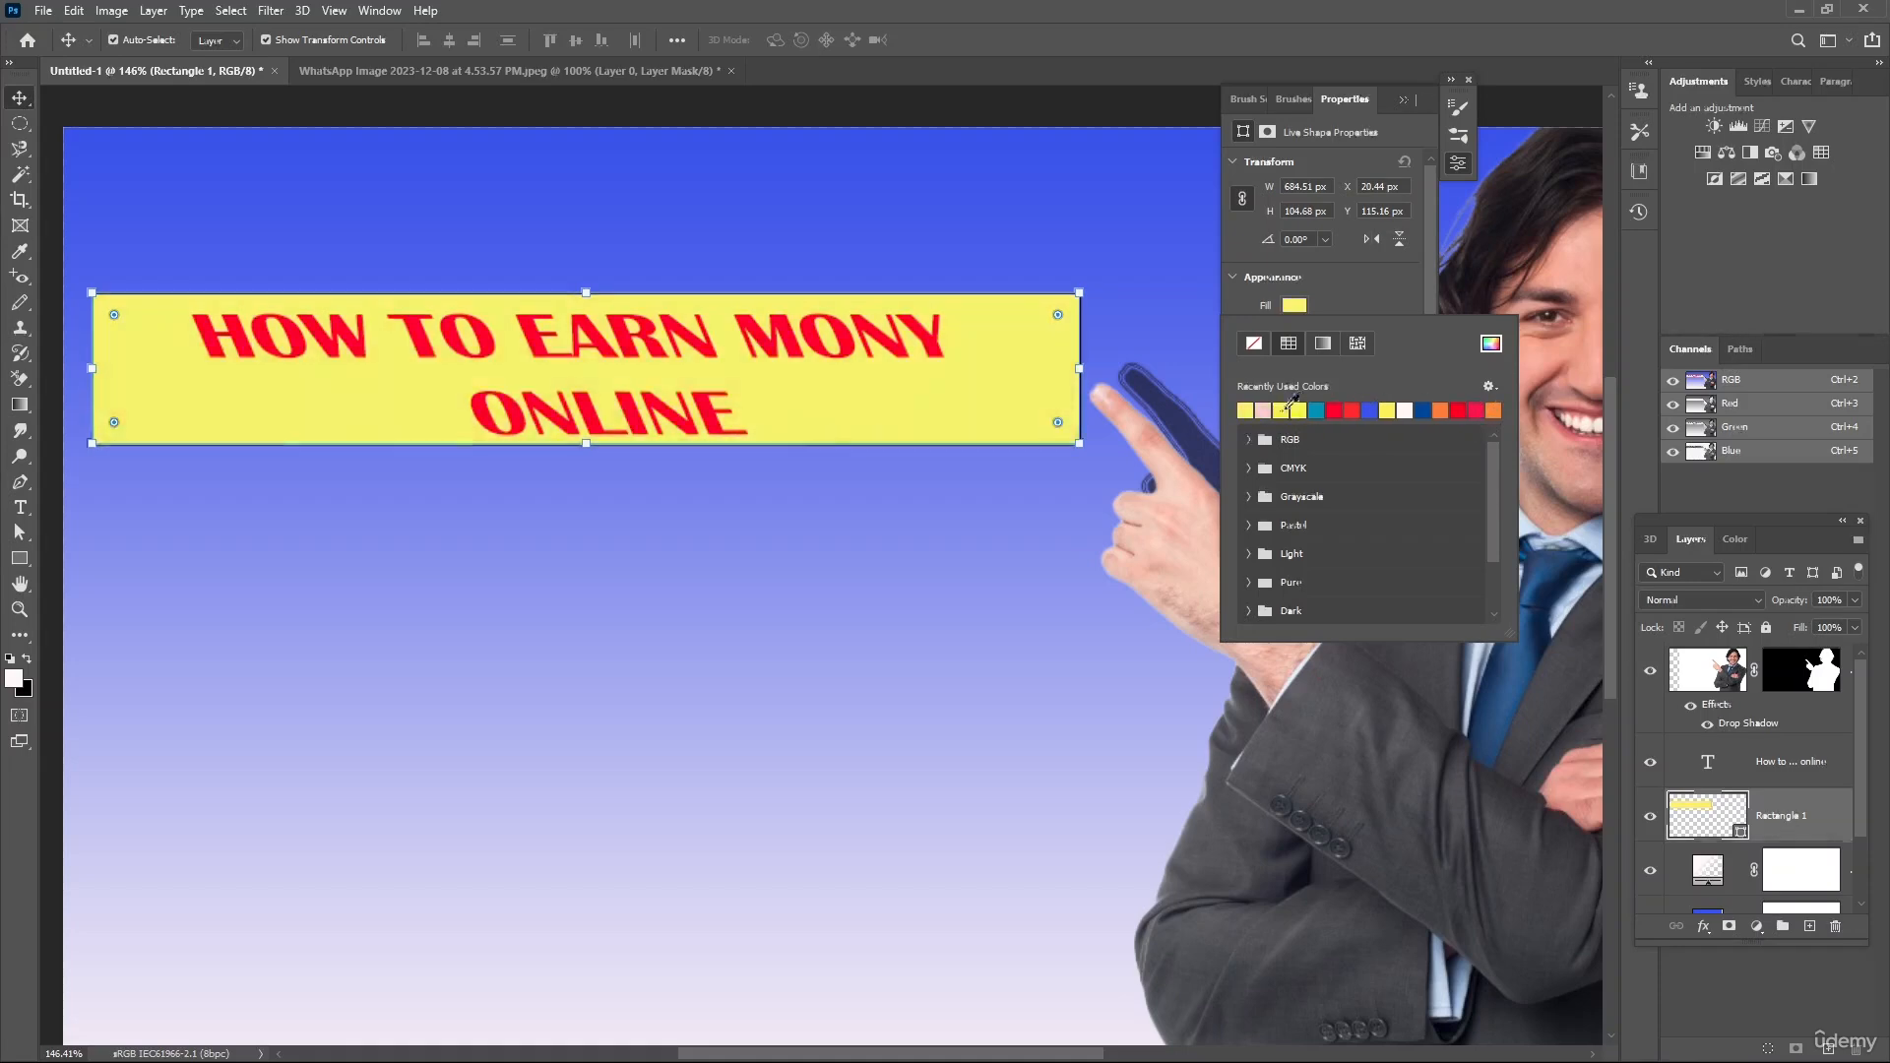
pyautogui.click(646, 484)
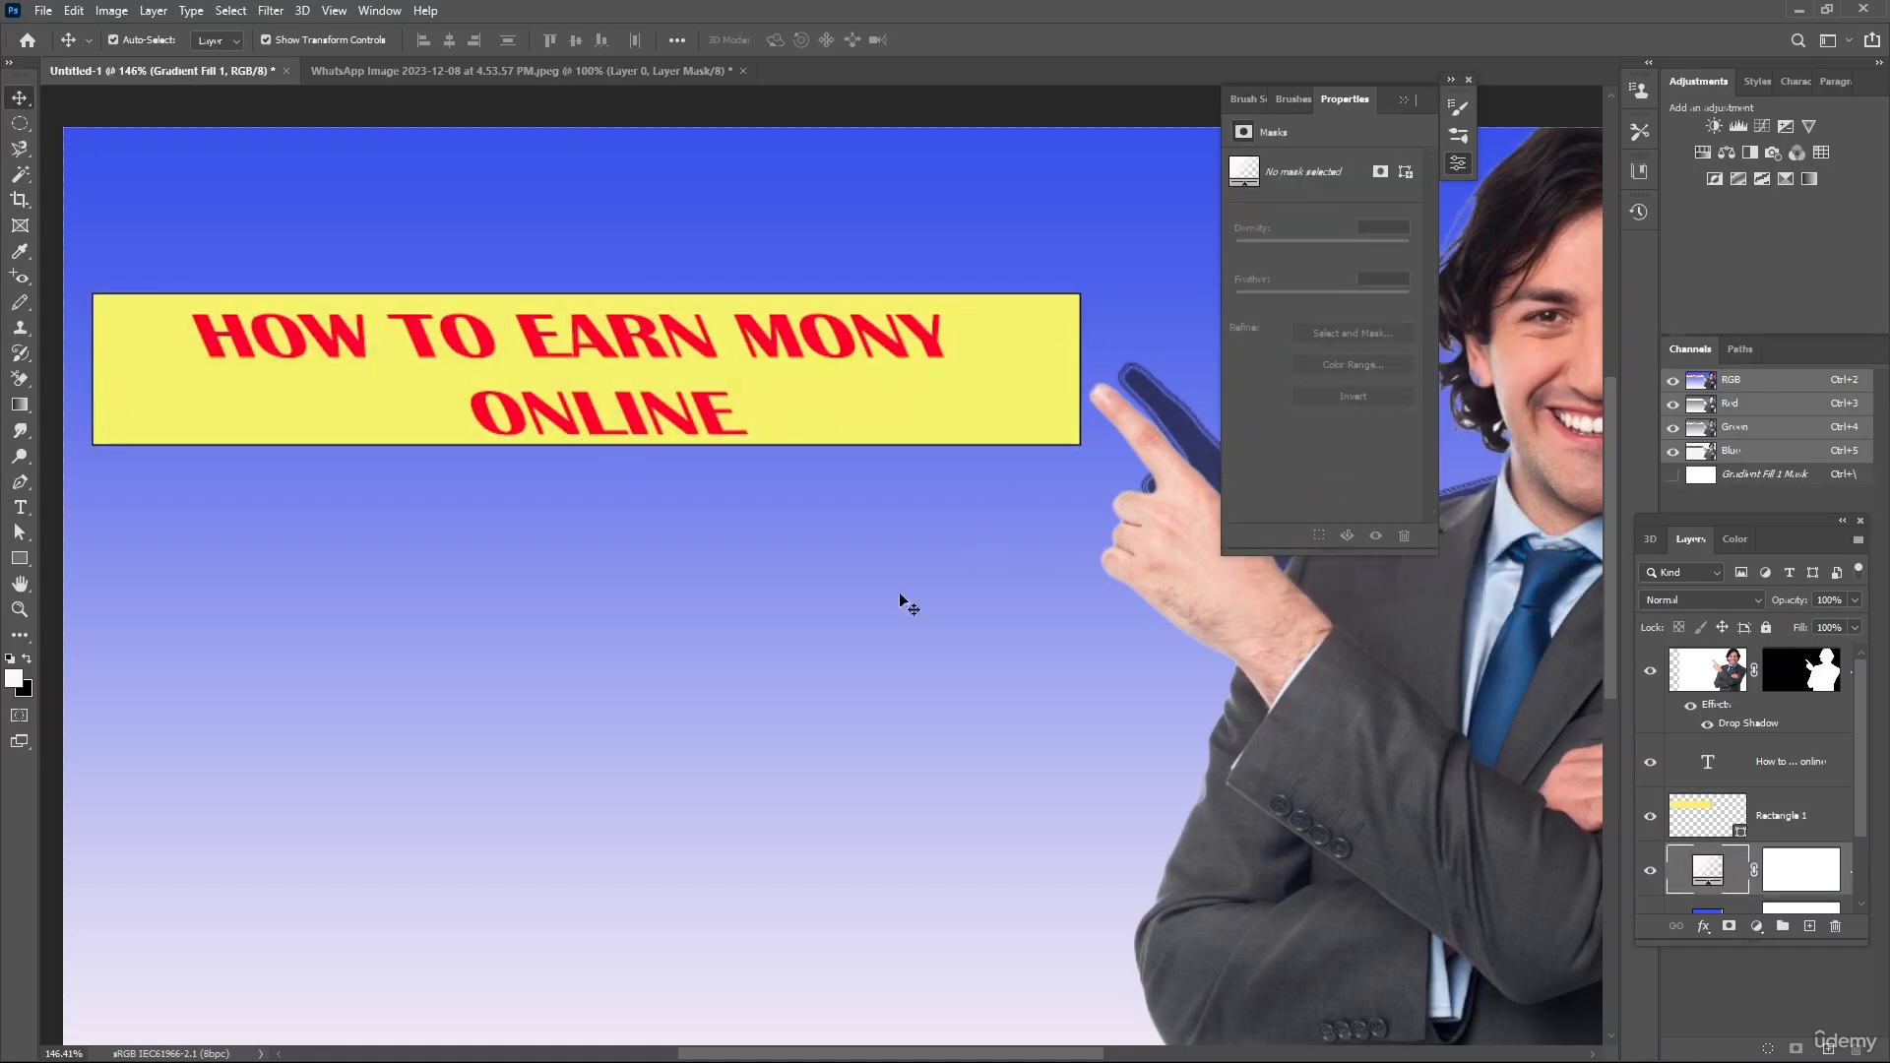
# - Correct the spelling of MONY to MONEY in the red title text
pyautogui.hotkey('ctrl', '1')
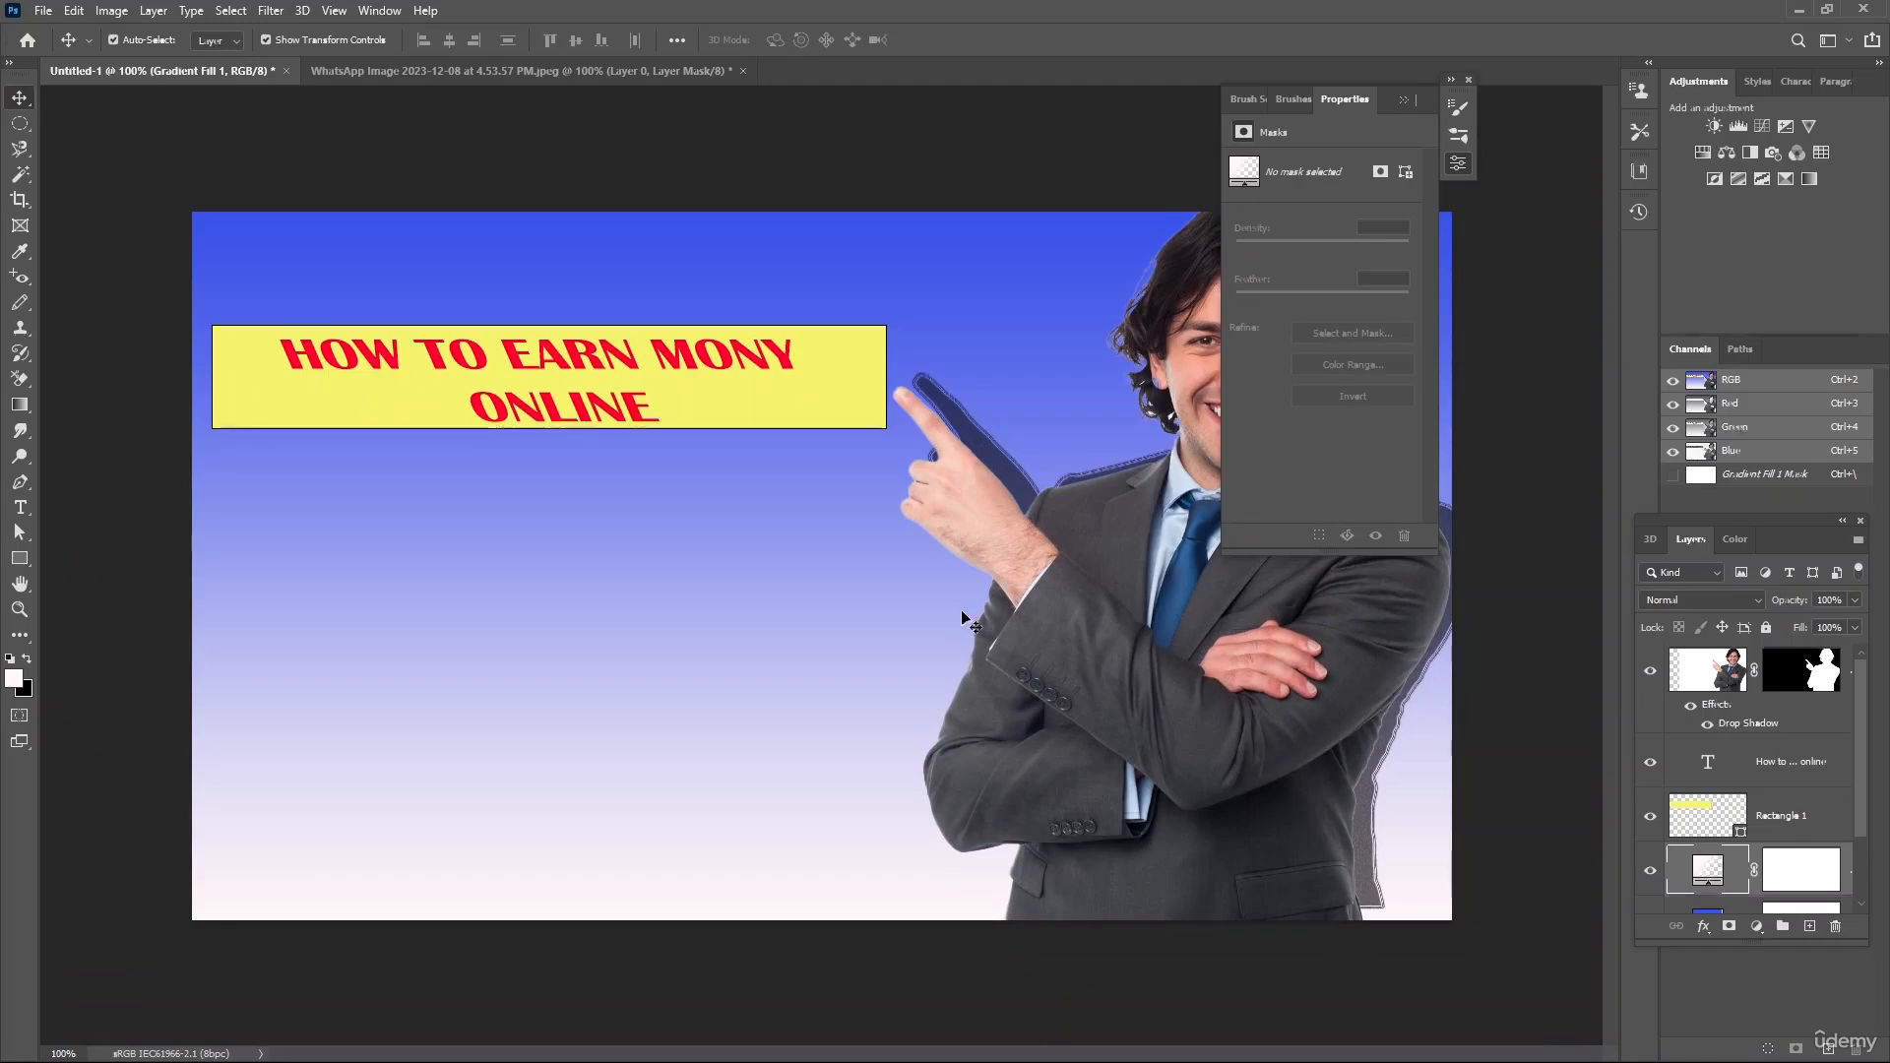
pyautogui.click(776, 364)
pyautogui.doubleClick(775, 363)
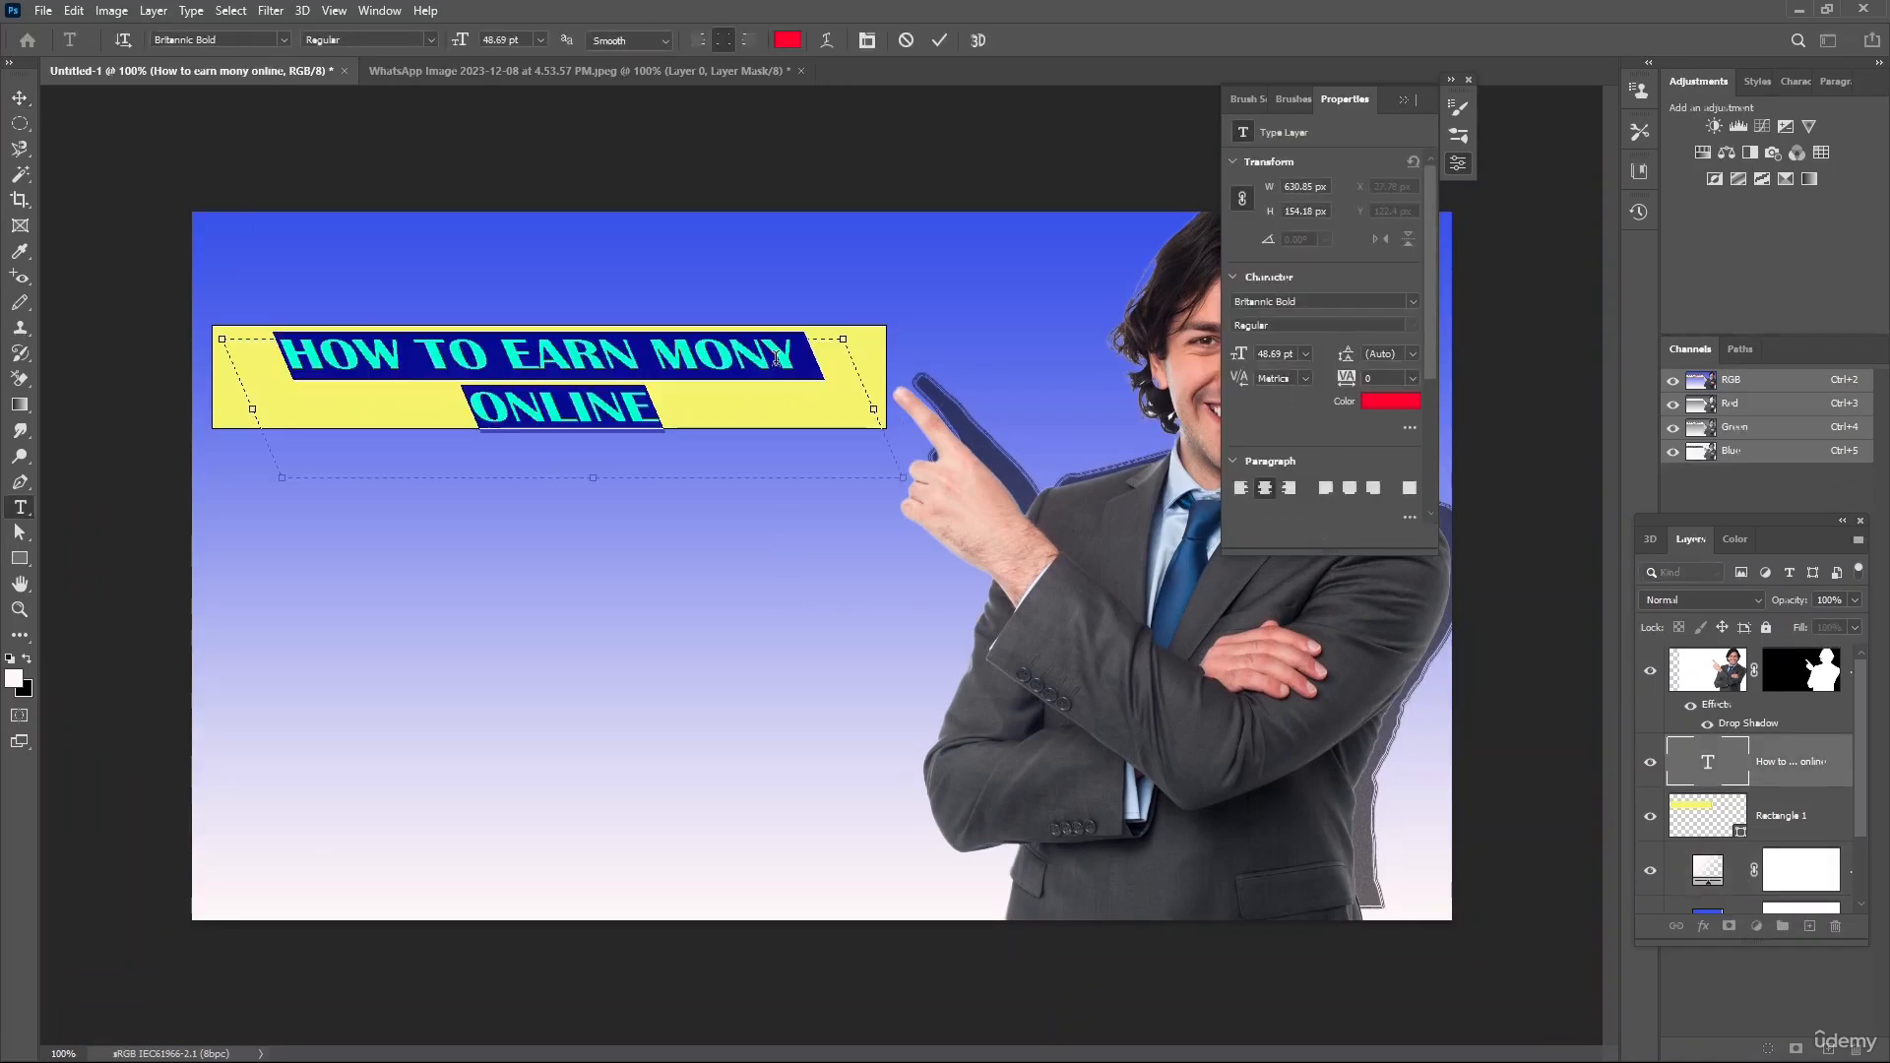
pyautogui.click(768, 357)
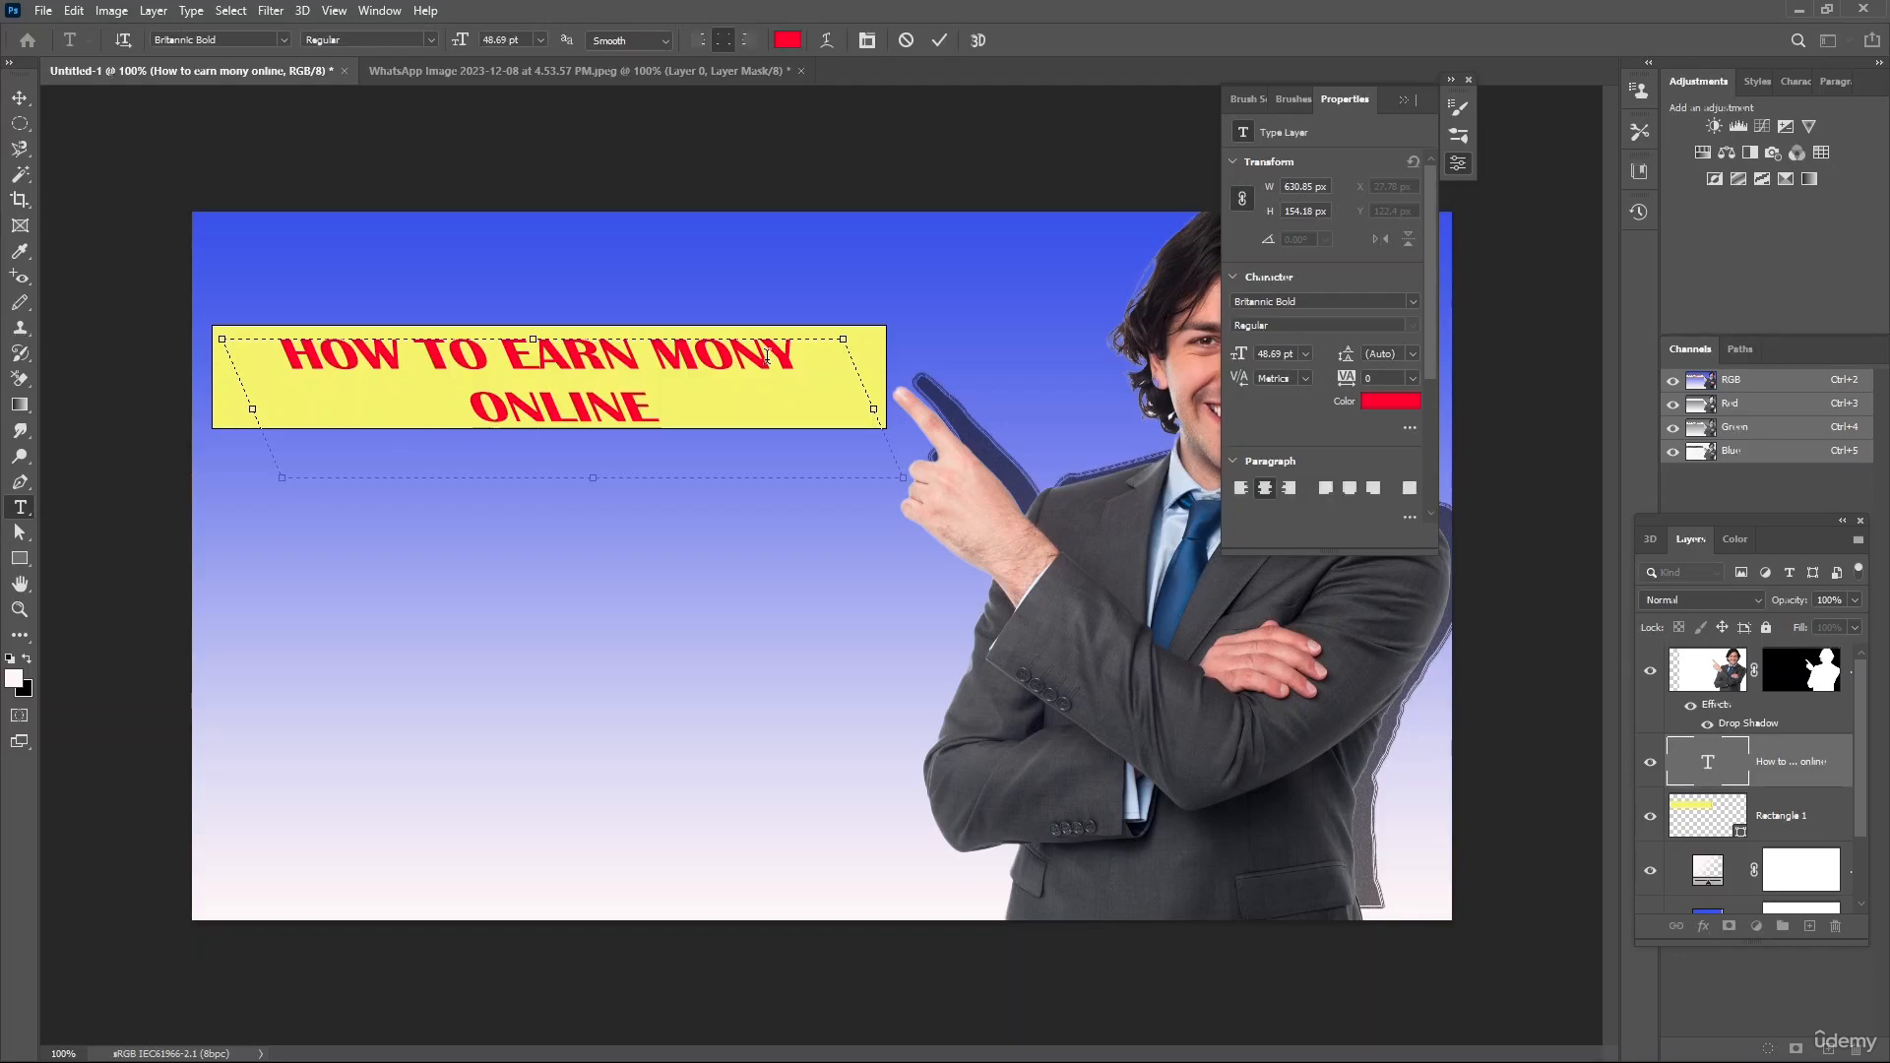
pyautogui.write('E')
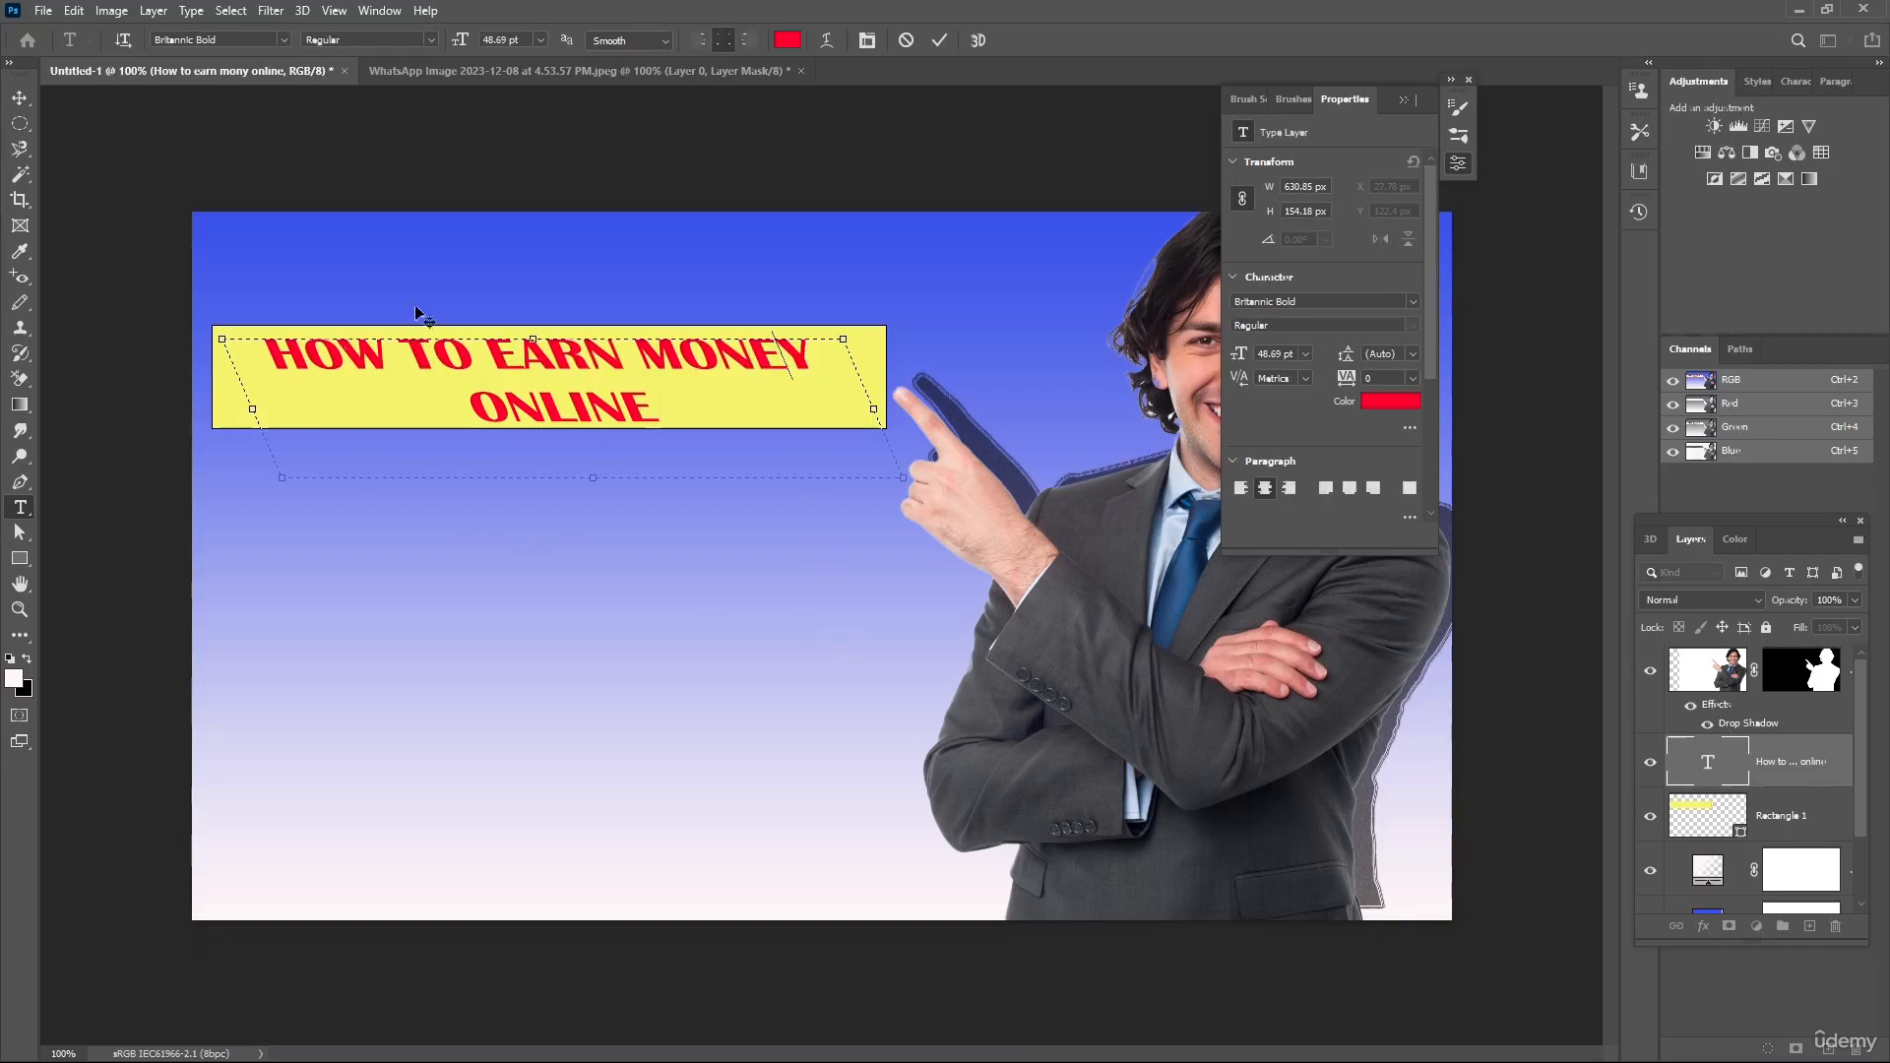
pyautogui.click(947, 42)
pyautogui.keyDown('ctrl'); pyautogui.click(863, 679); pyautogui.keyUp('ctrl')
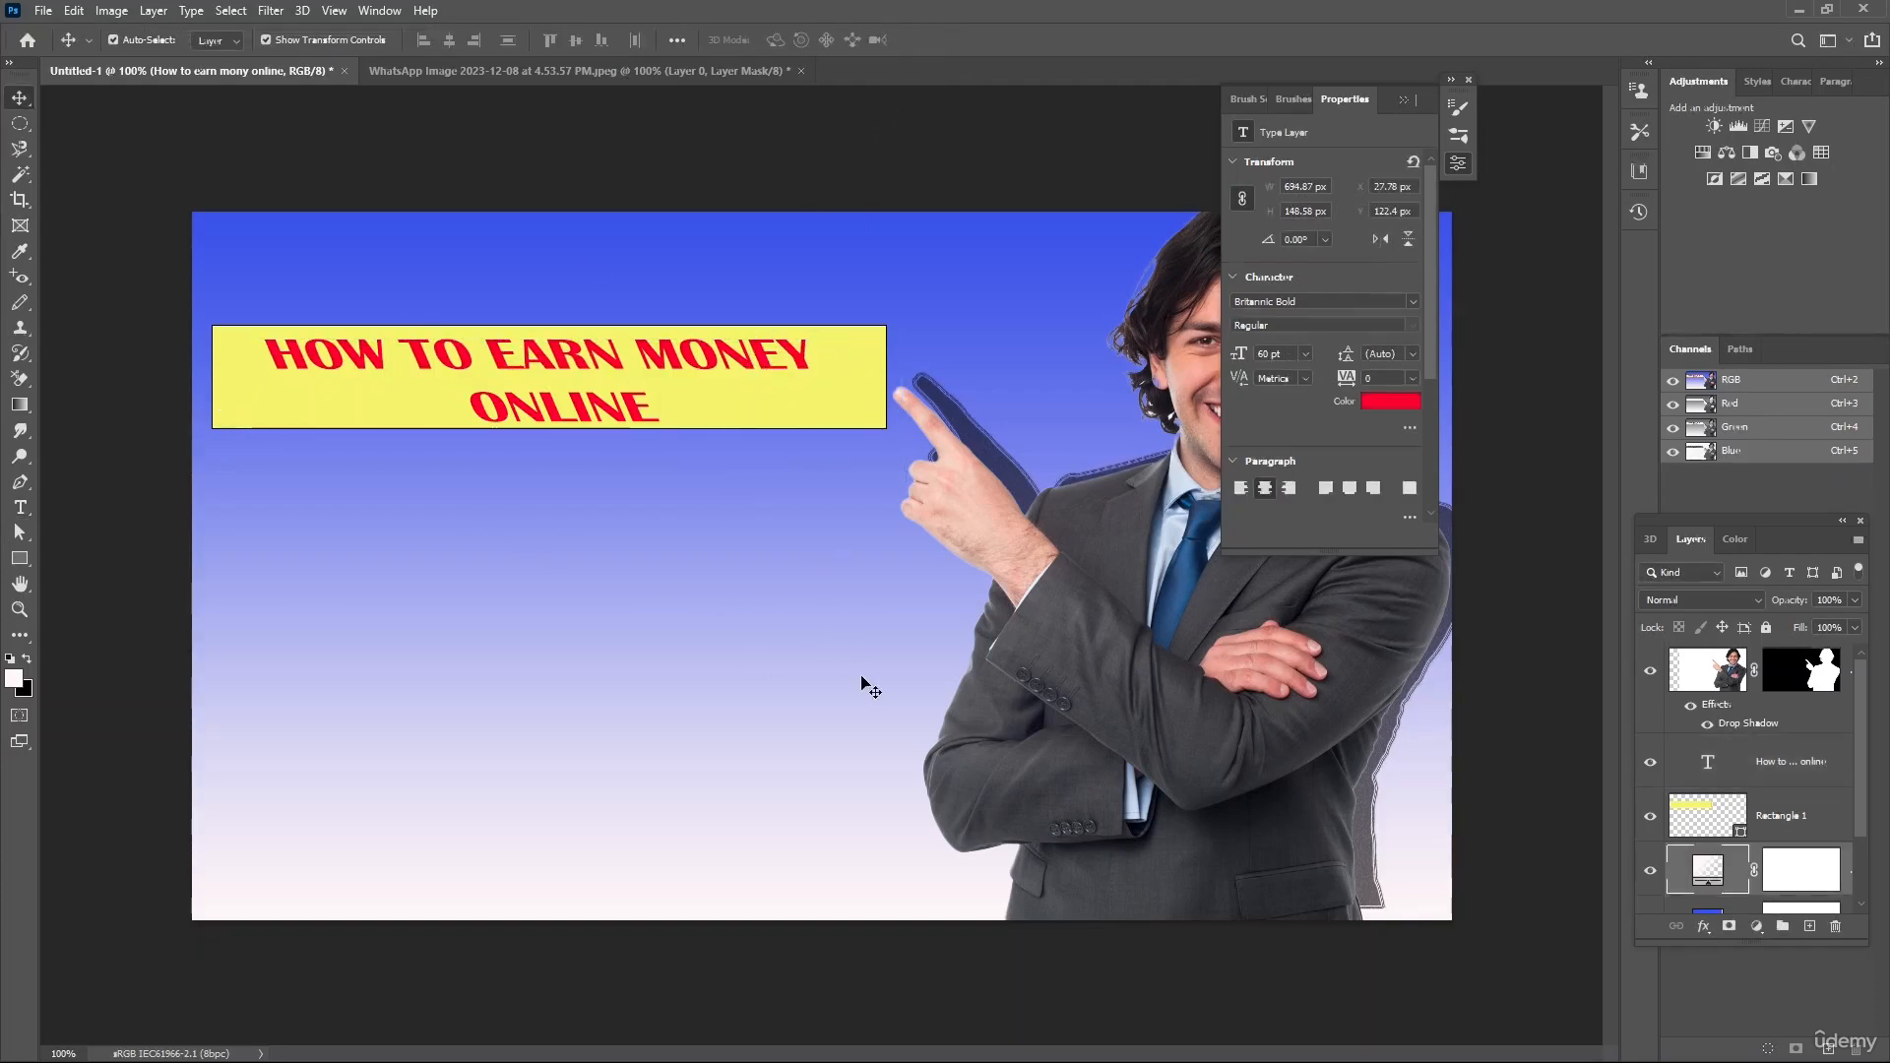
# - Collapse the layer properties and place the YouTube logo image from the Downloads folder as an embedded object
pyautogui.scroll(-3, 887, 606)
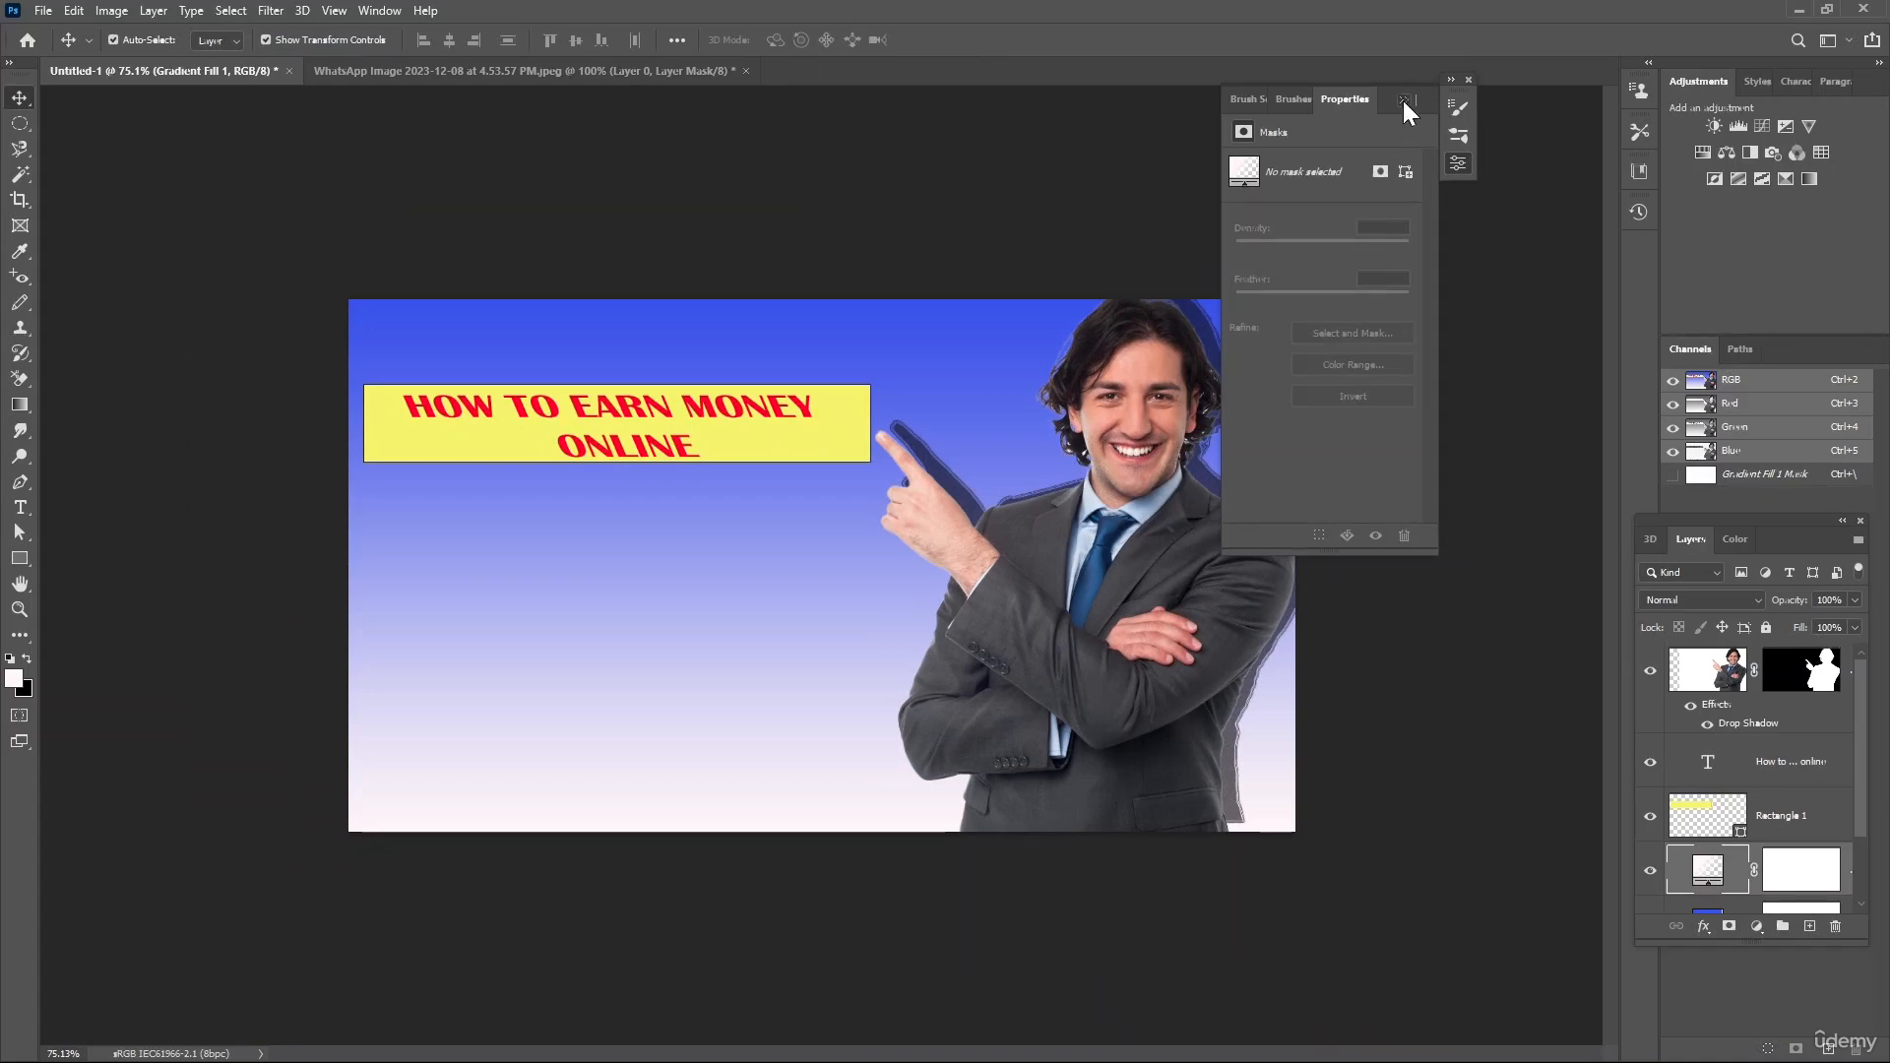
pyautogui.click(1402, 100)
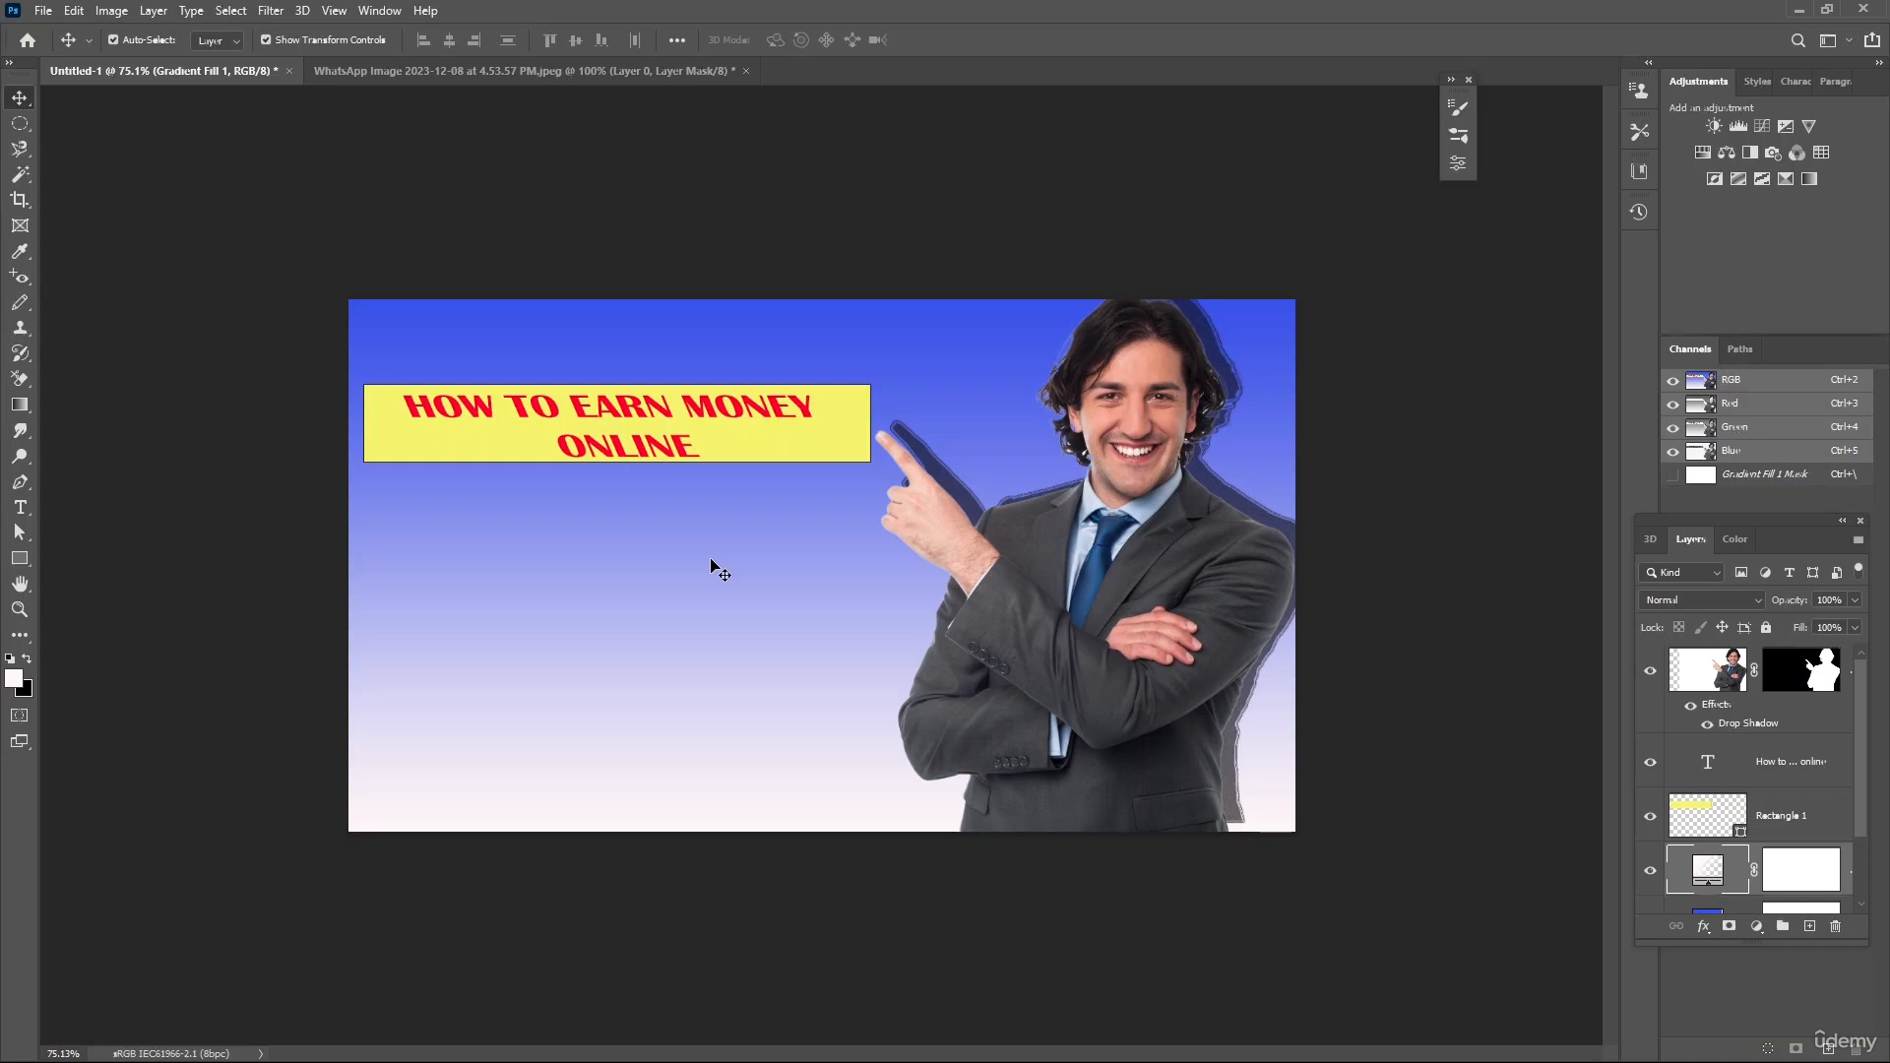
pyautogui.click(43, 9)
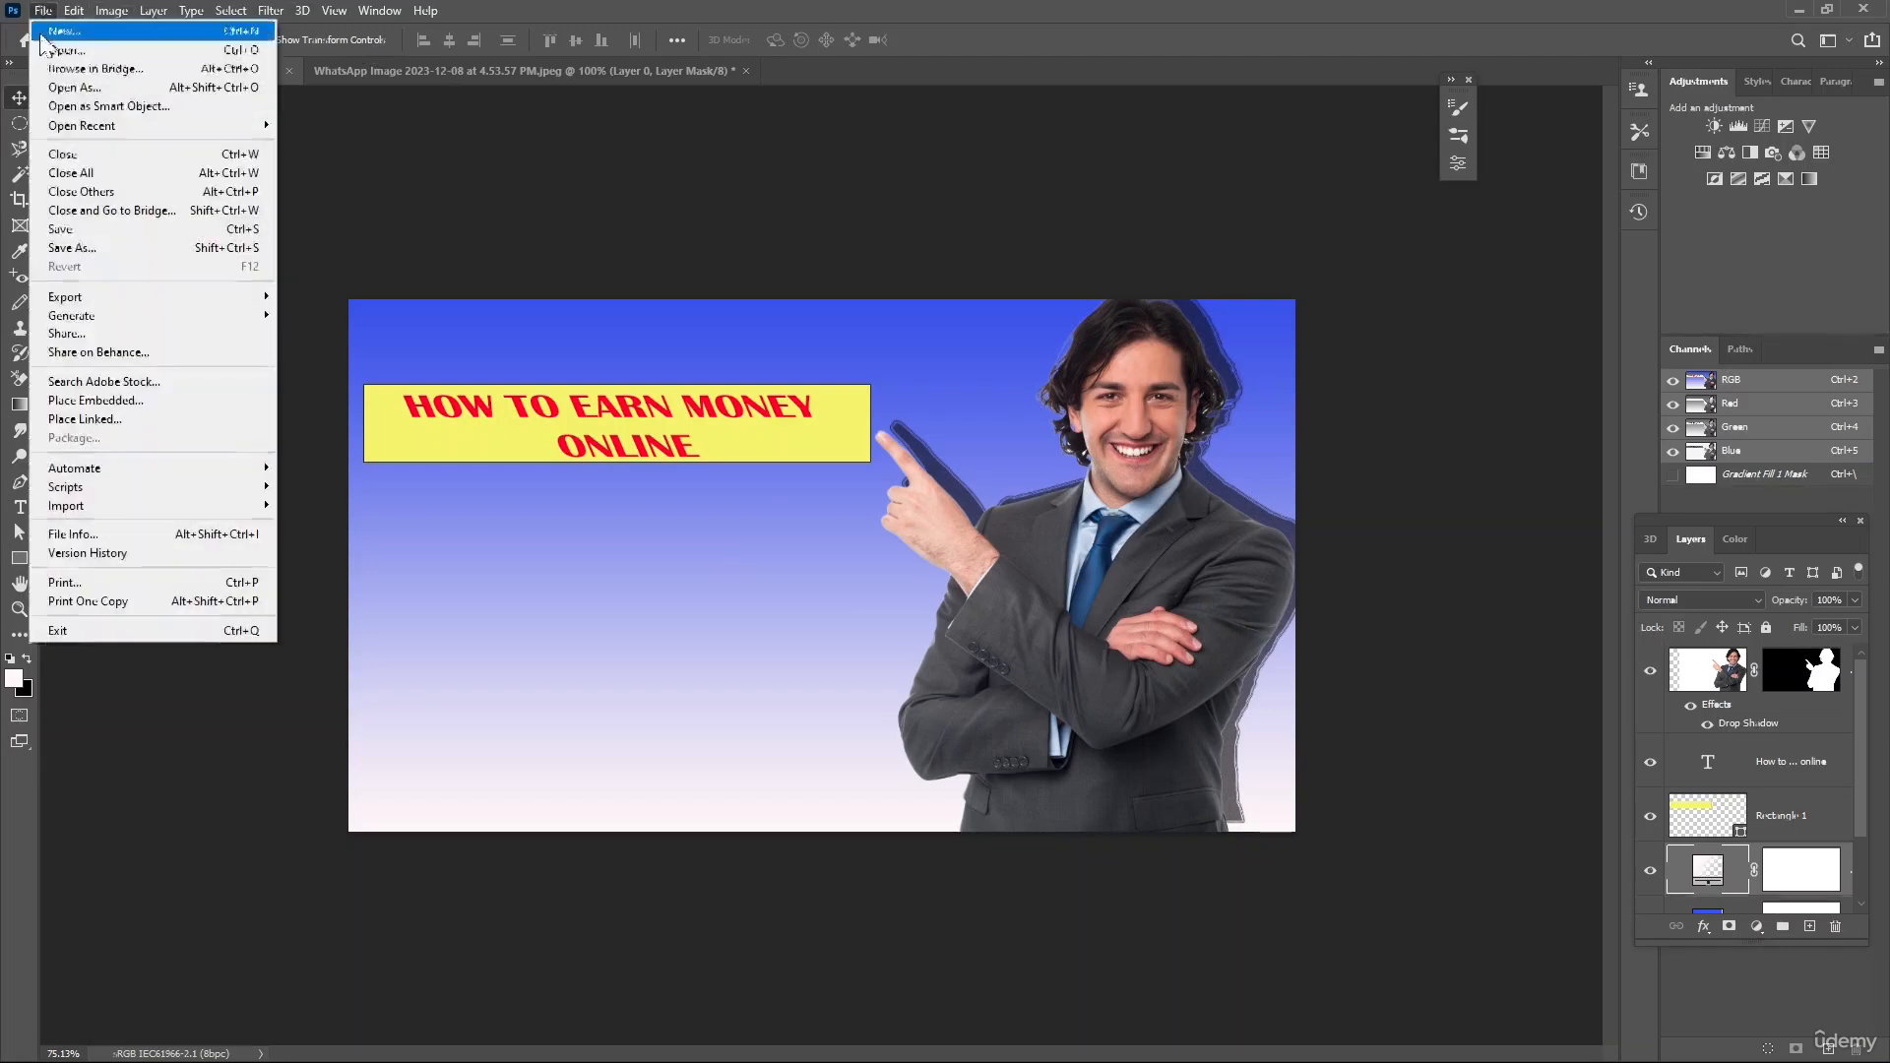
pyautogui.click(88, 400)
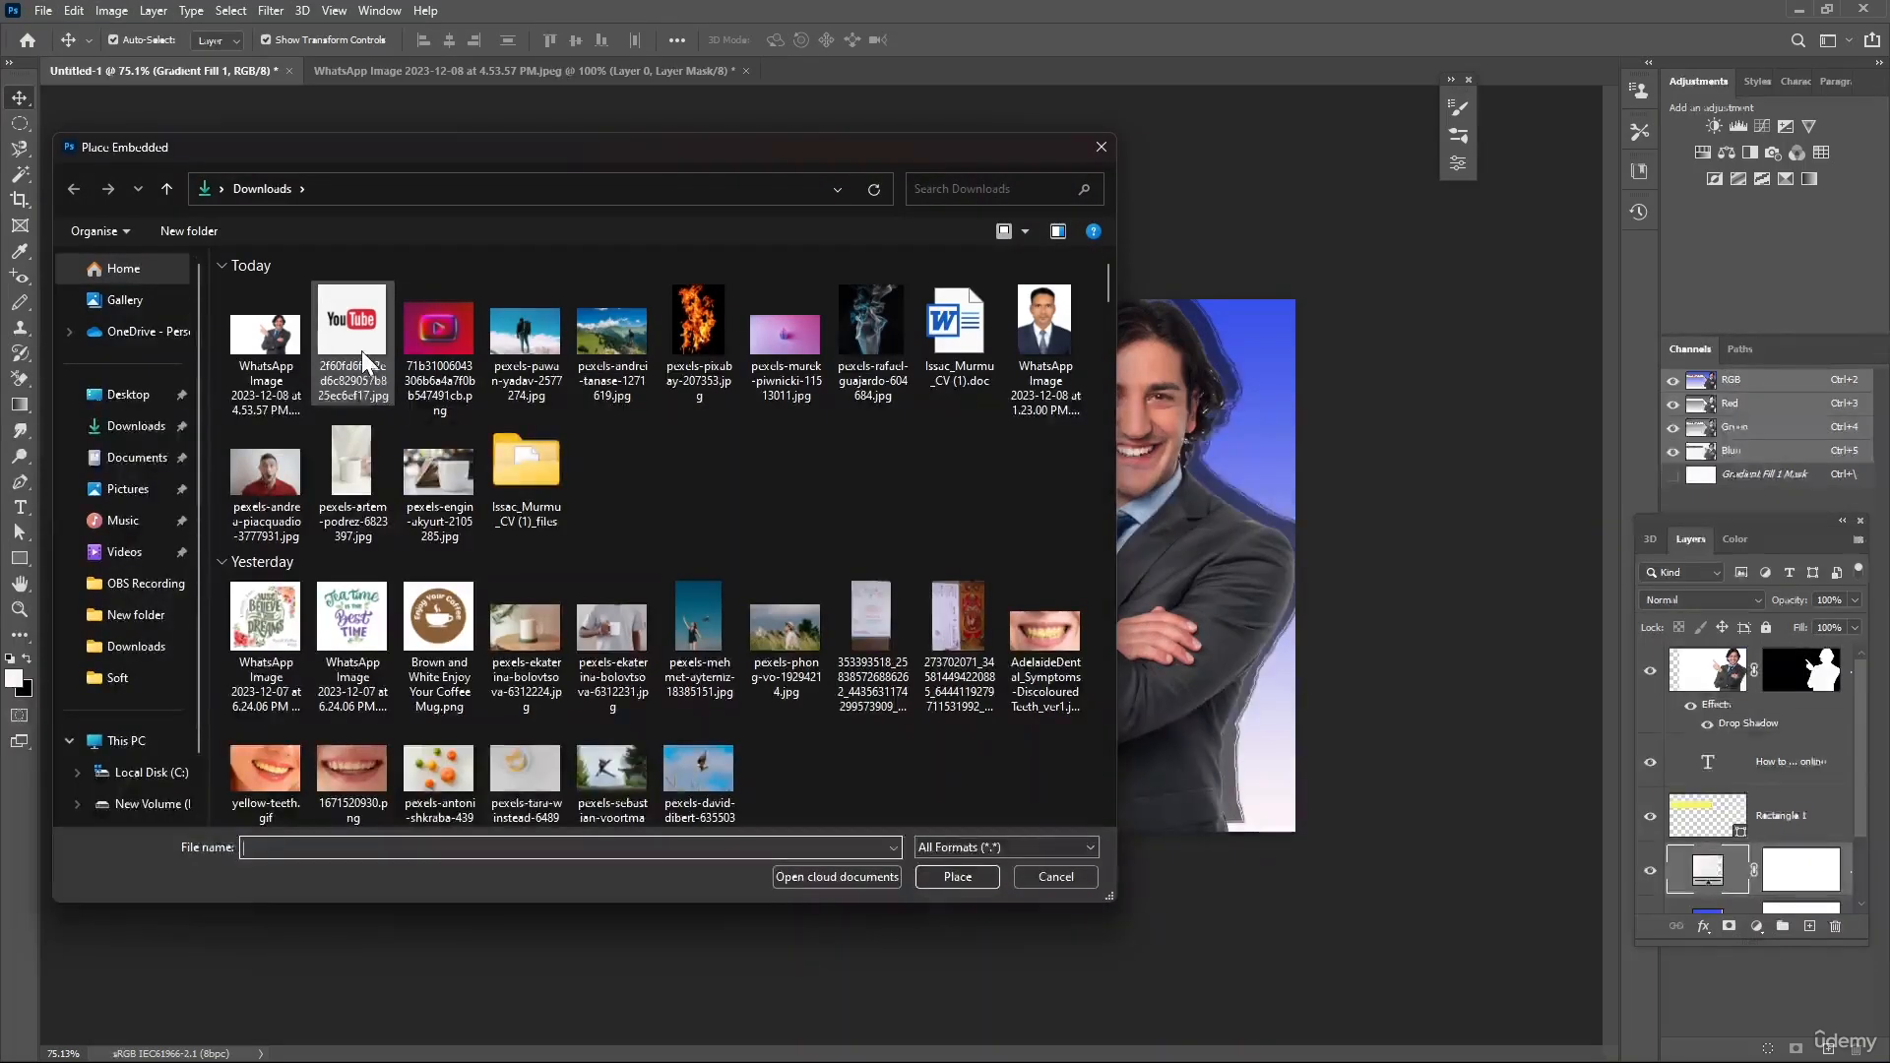
pyautogui.click(362, 350)
pyautogui.click(957, 876)
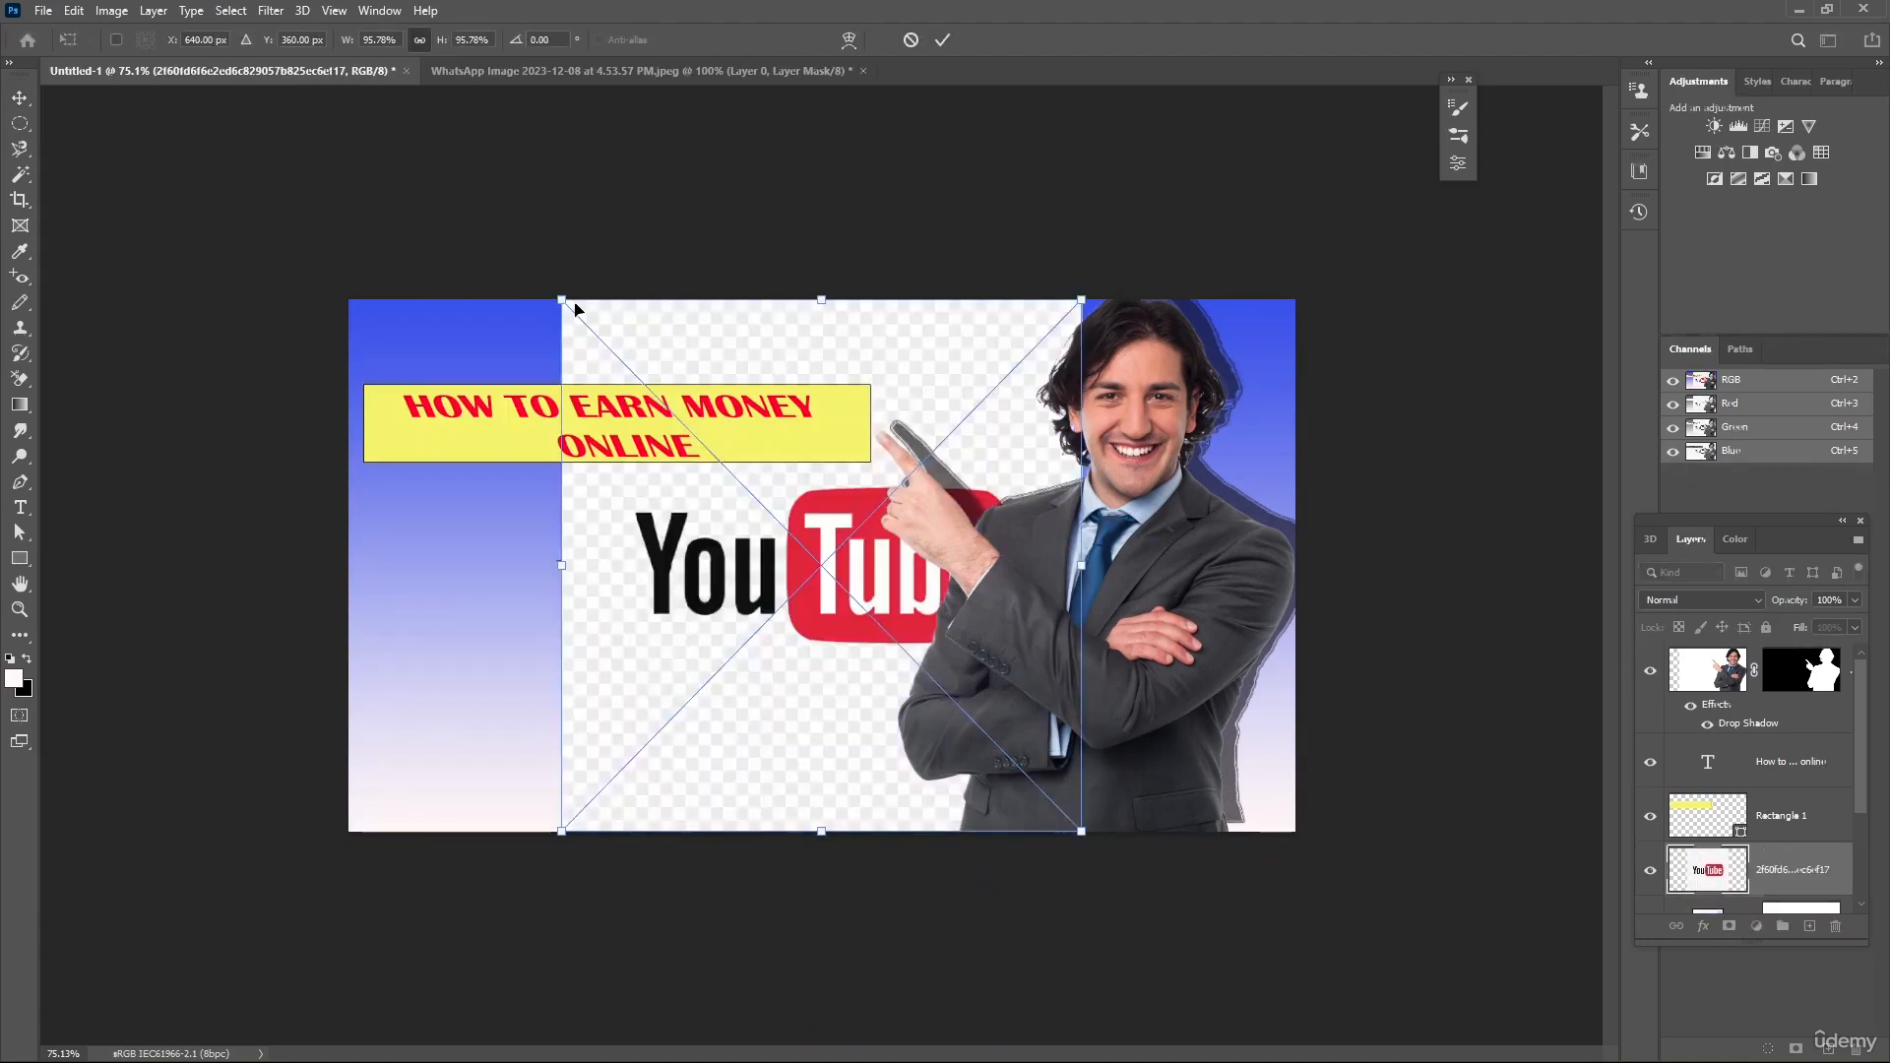
# - Scale the YouTube logo to about 80% width and 27% height and set it in the canvas's lower-left corner
pyautogui.moveTo(557, 301); pyautogui.dragTo(644, 679)
pyautogui.moveTo(859, 737); pyautogui.dragTo(559, 733)
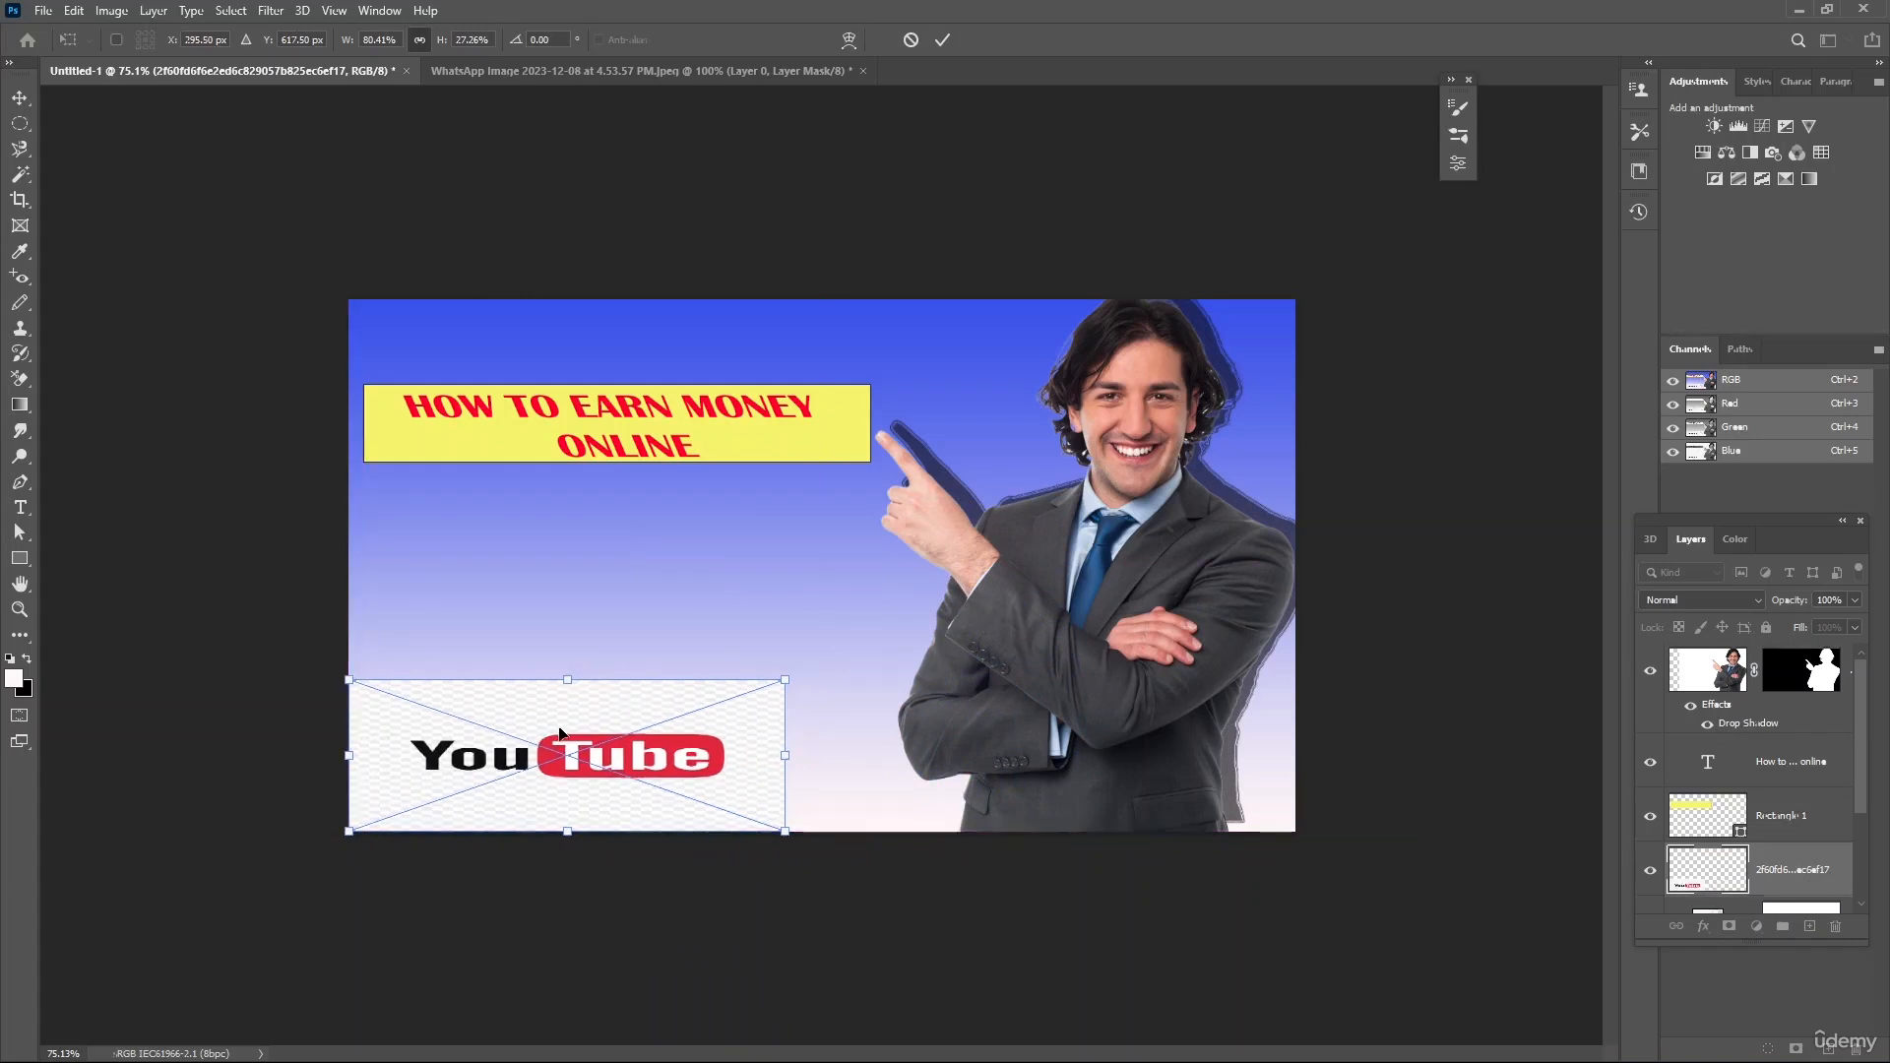
pyautogui.click(937, 41)
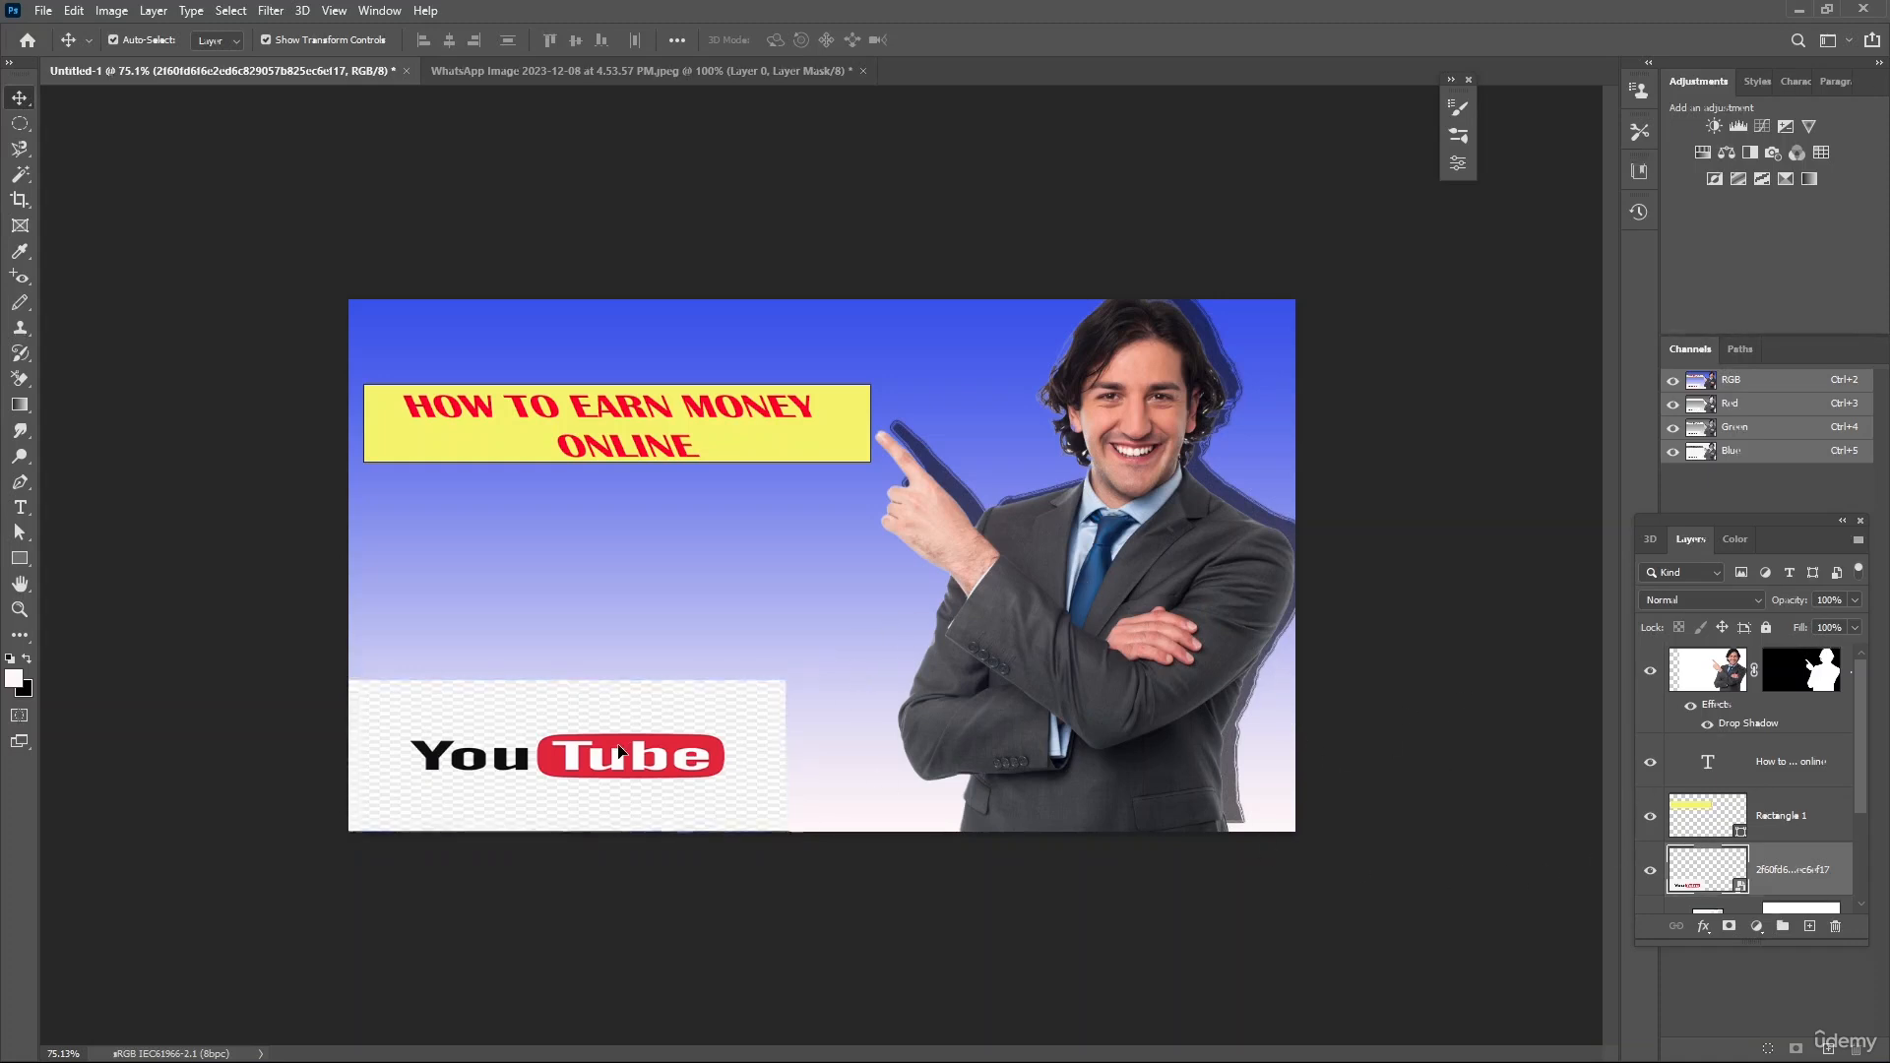
# - Open the YouTube logo's embedded source image, unlock its background layer and return to the Untitled-1 thumbnail
pyautogui.doubleClick(1700, 887)
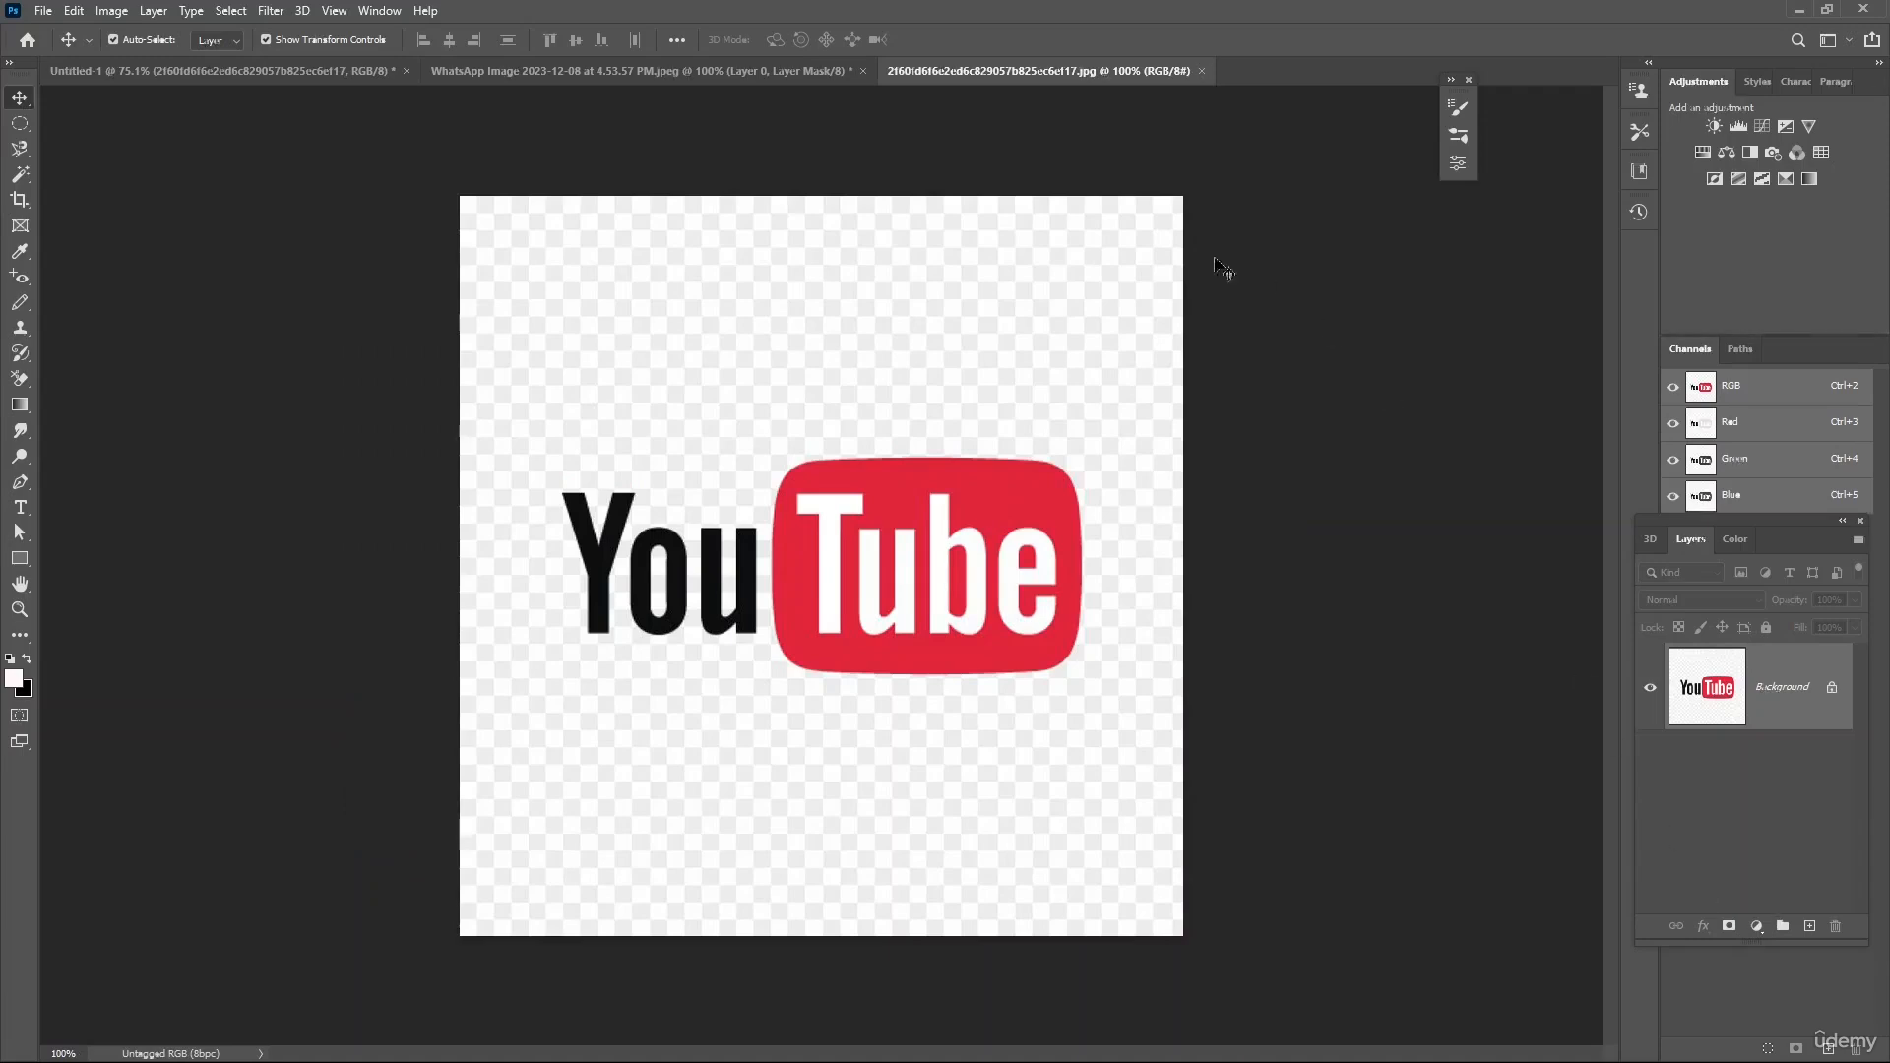
pyautogui.click(1832, 689)
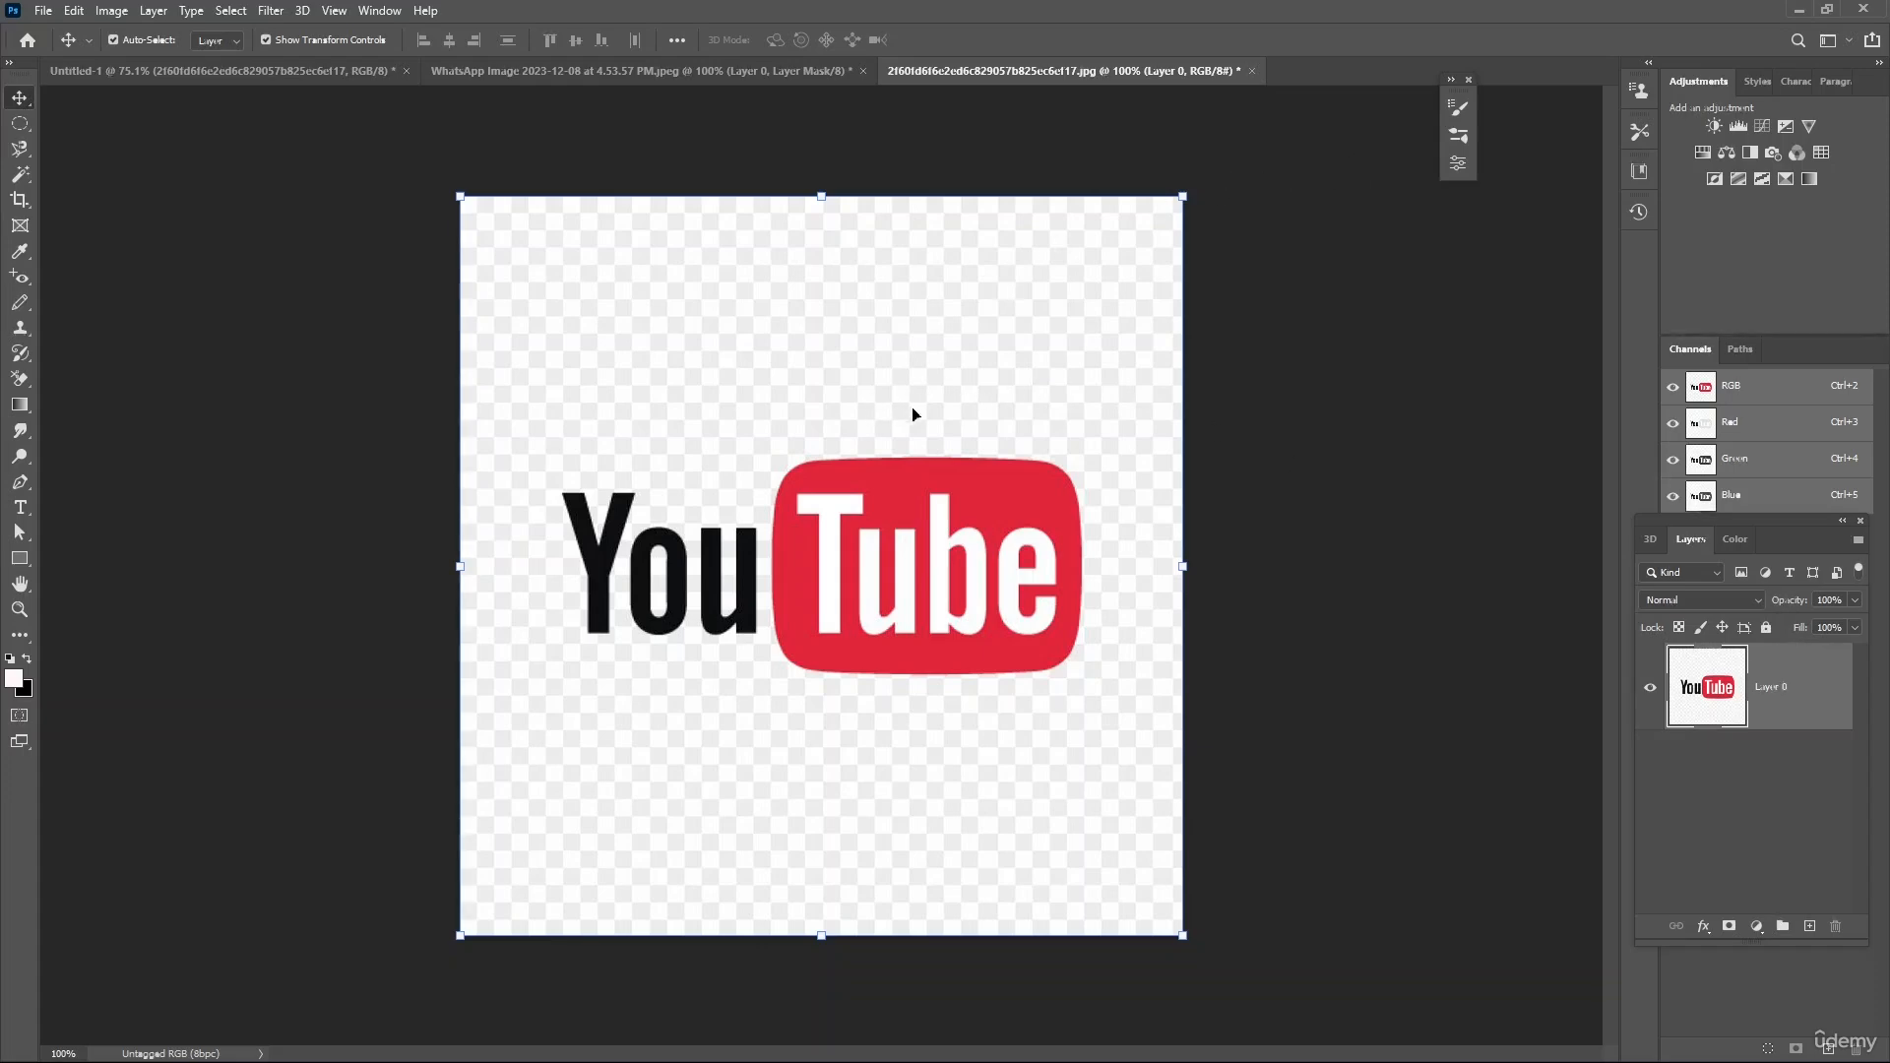
pyautogui.click(514, 69)
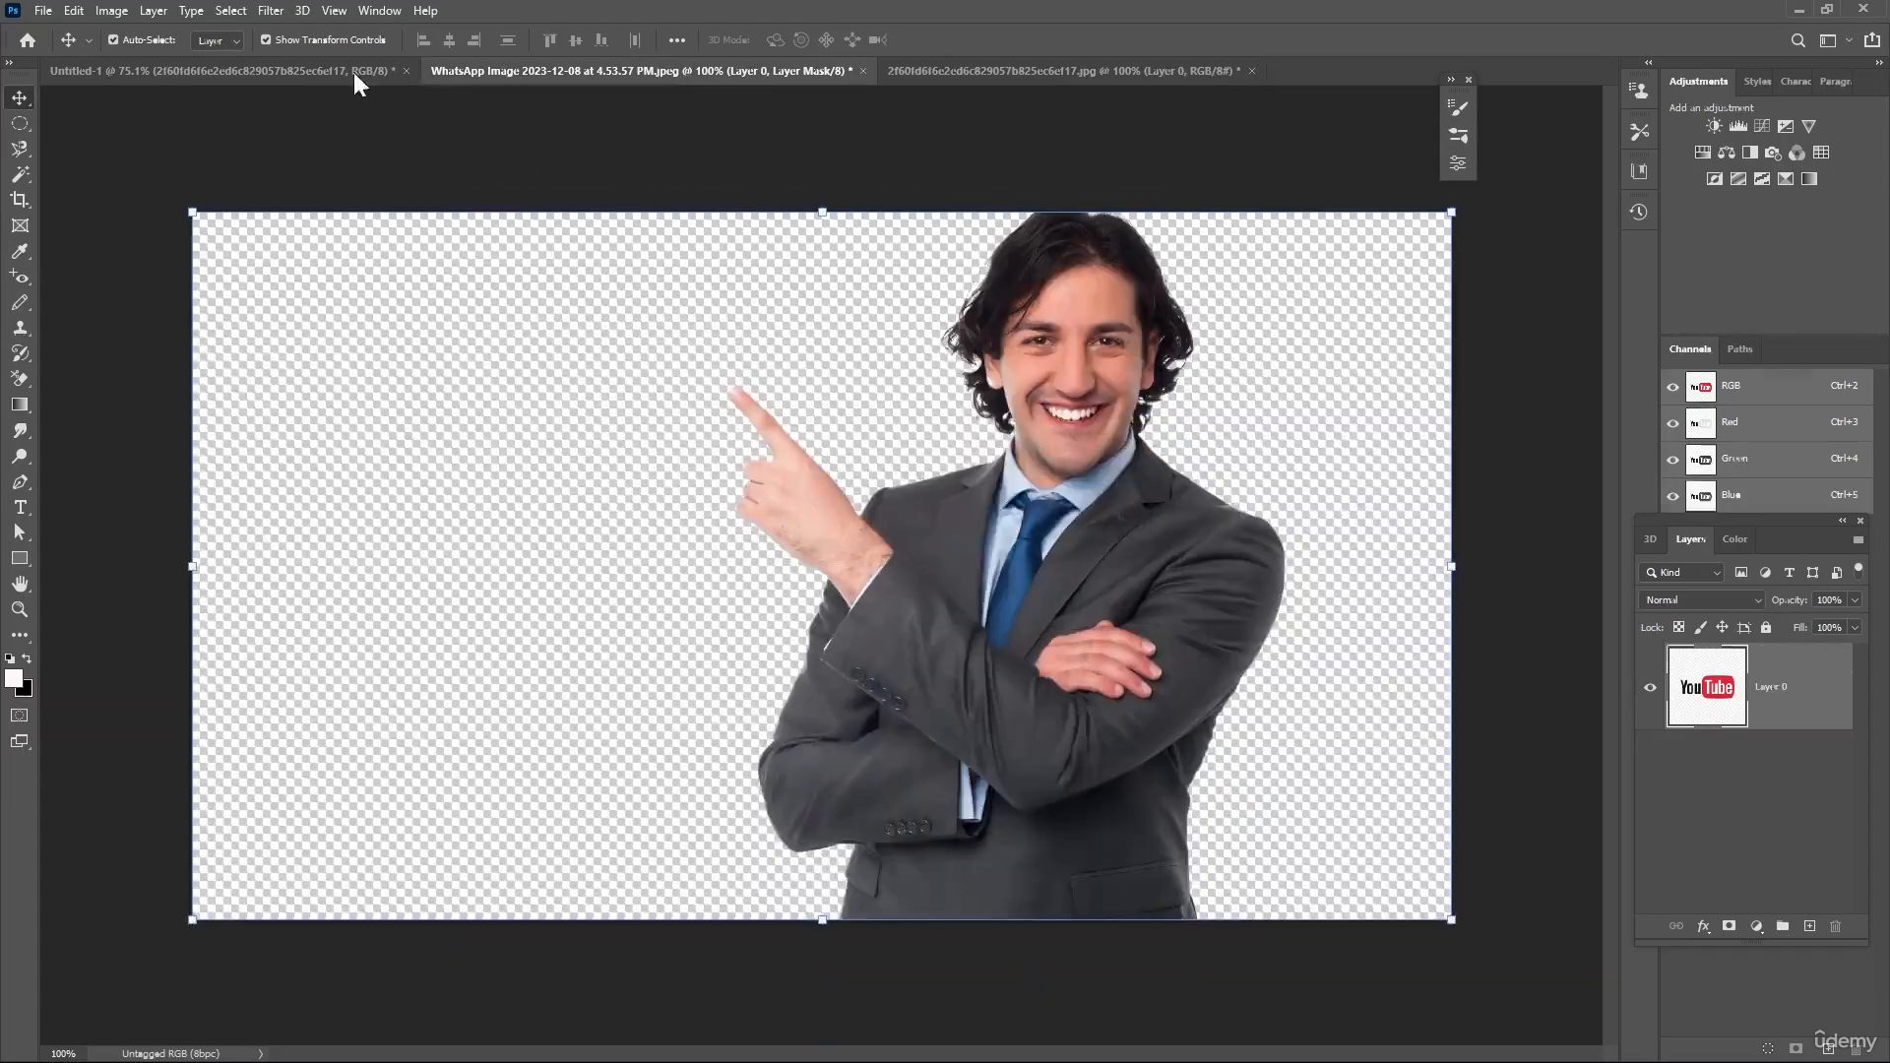
pyautogui.click(280, 73)
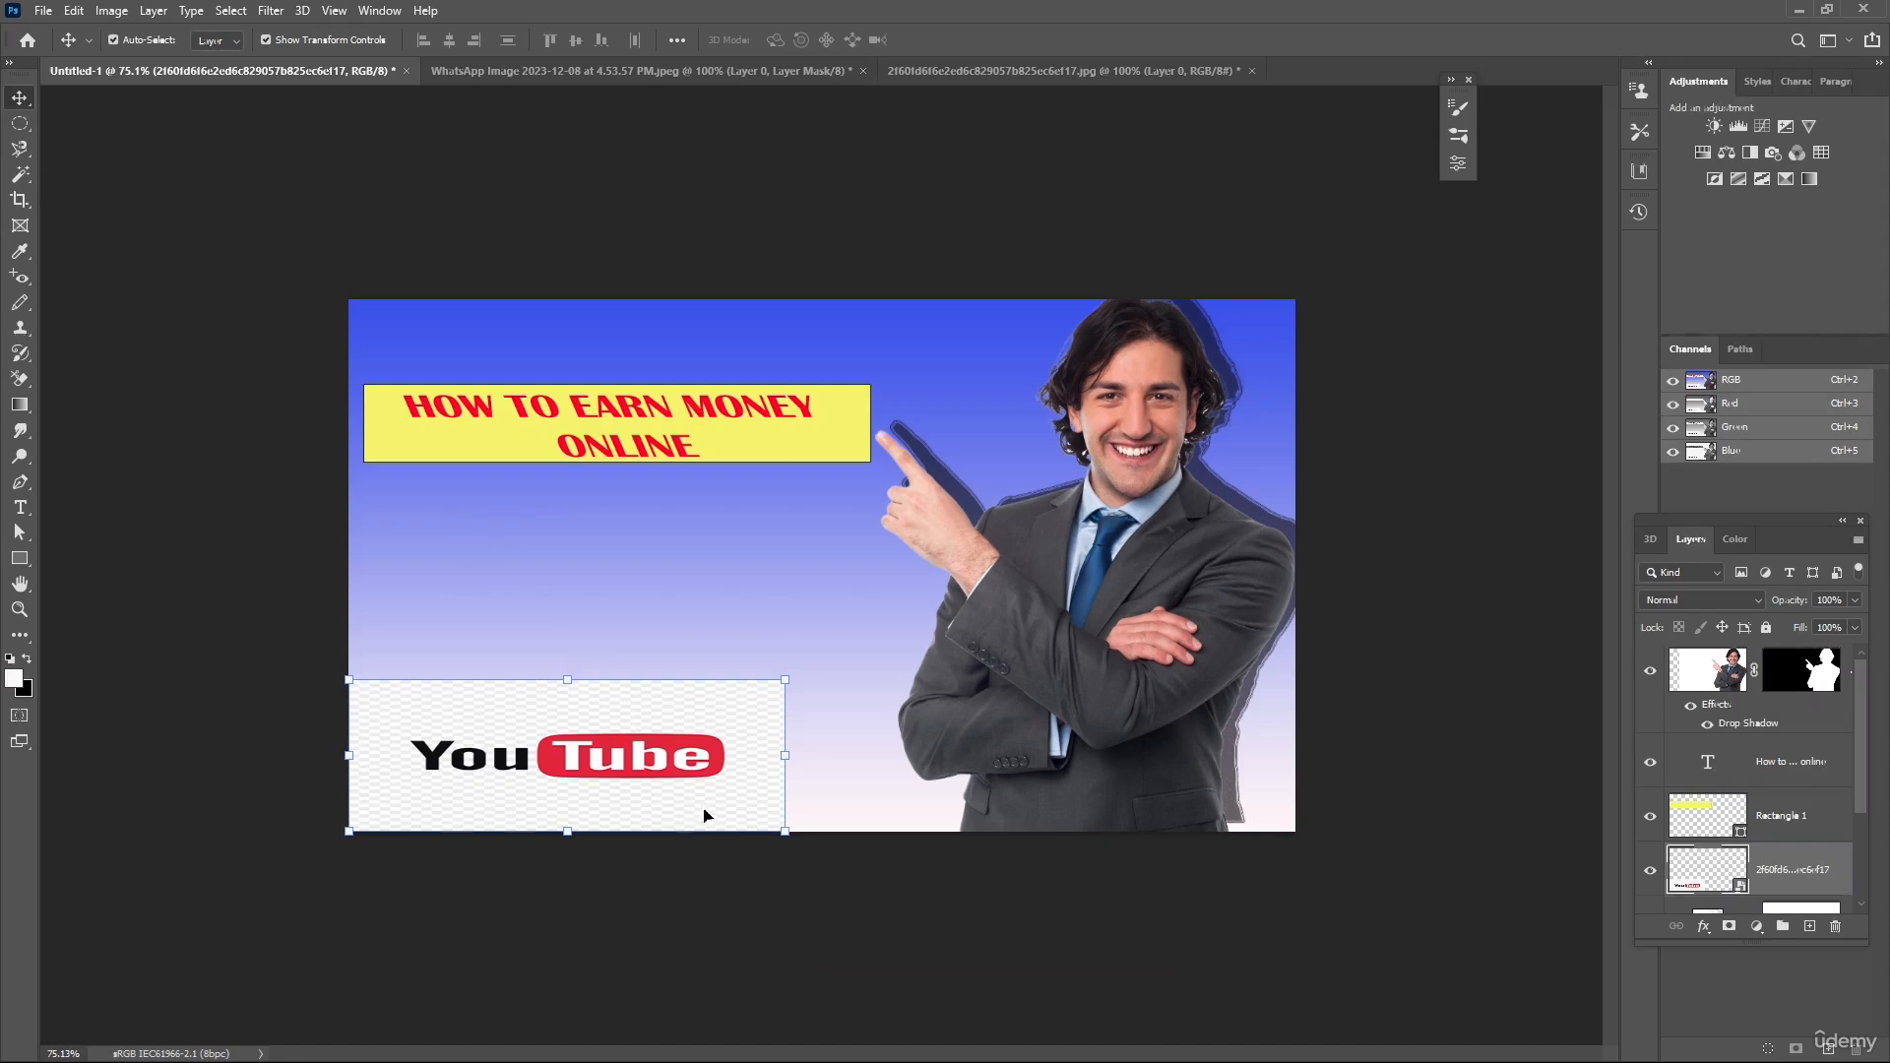
# - Shrink the YouTube logo proportionally to less than half its size, keeping it in the canvas's lower-left corner
pyautogui.click(669, 830)
pyautogui.moveTo(672, 830); pyautogui.dragTo(497, 806)
pyautogui.moveTo(477, 709); pyautogui.dragTo(478, 813)
pyautogui.press('Return')
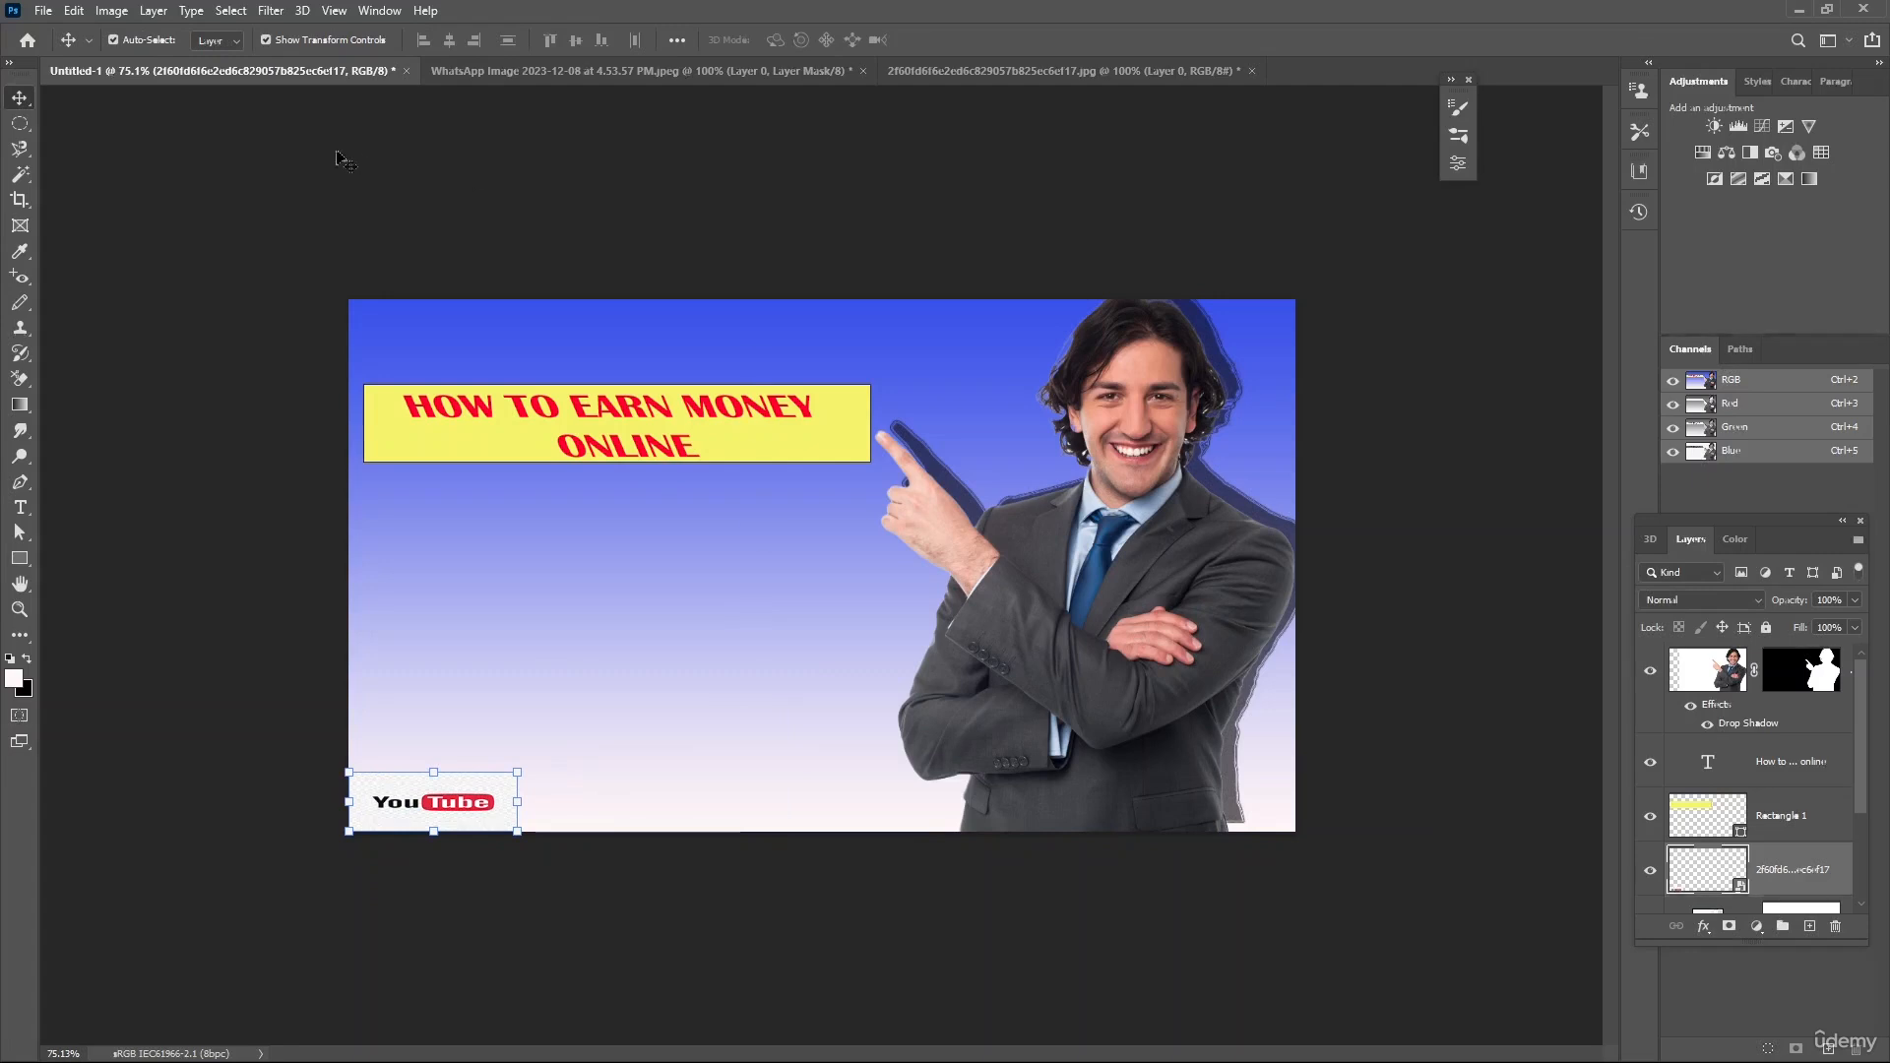
# - Select the entire thumbnail canvas with the Rectangular Marquee tool
pyautogui.click(46, 14)
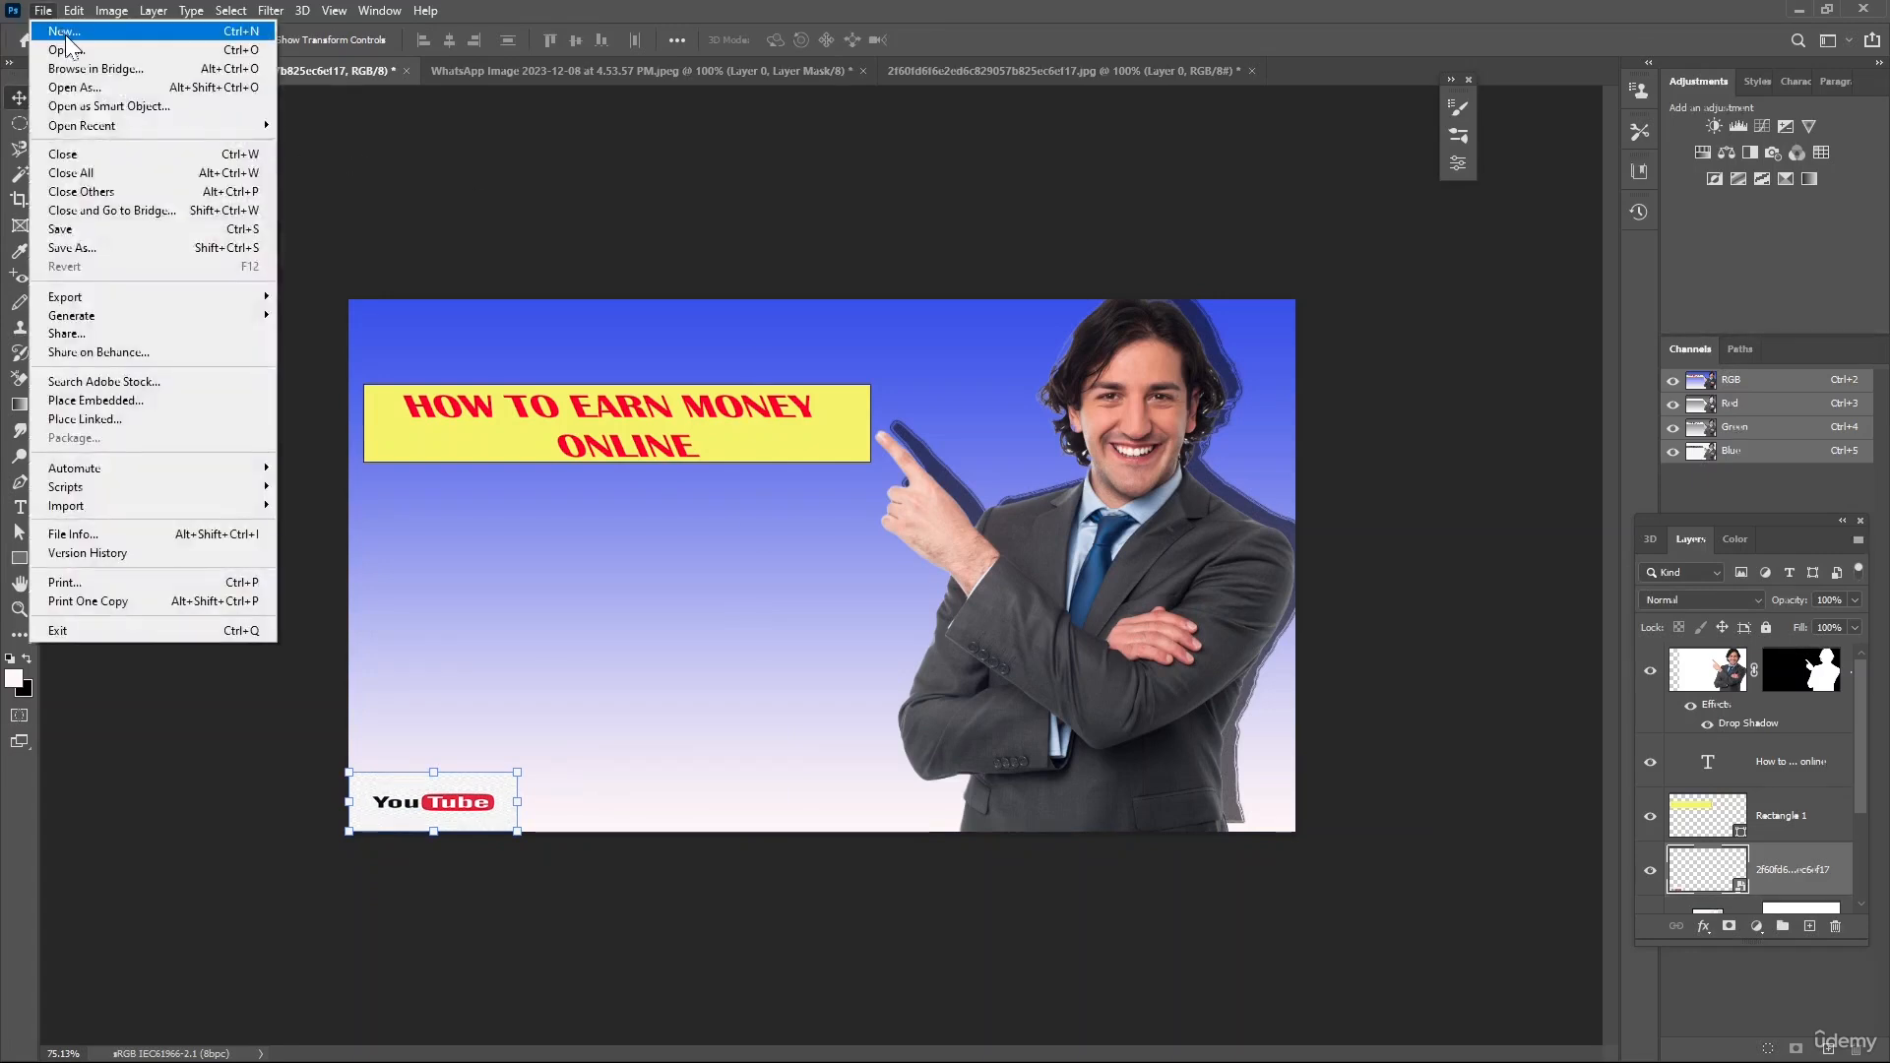
pyautogui.click(691, 261)
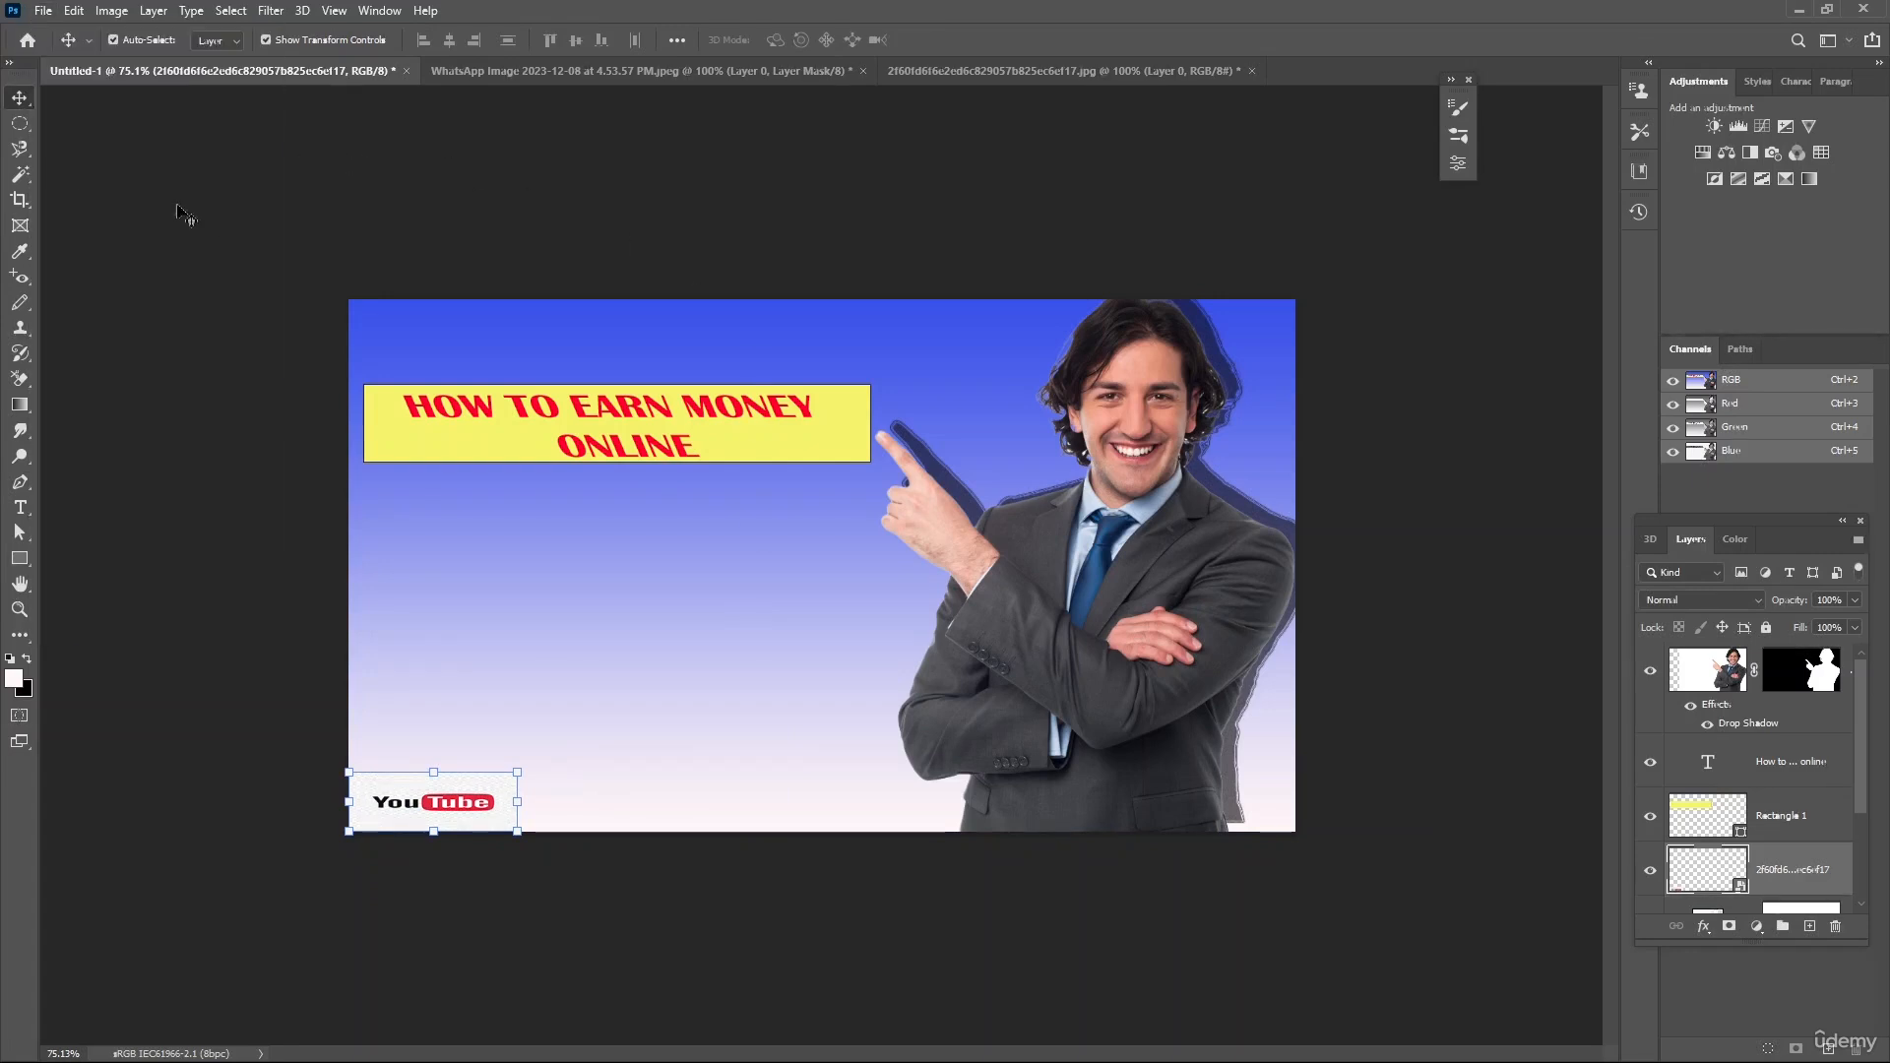
pyautogui.click(24, 126)
pyautogui.click(67, 122)
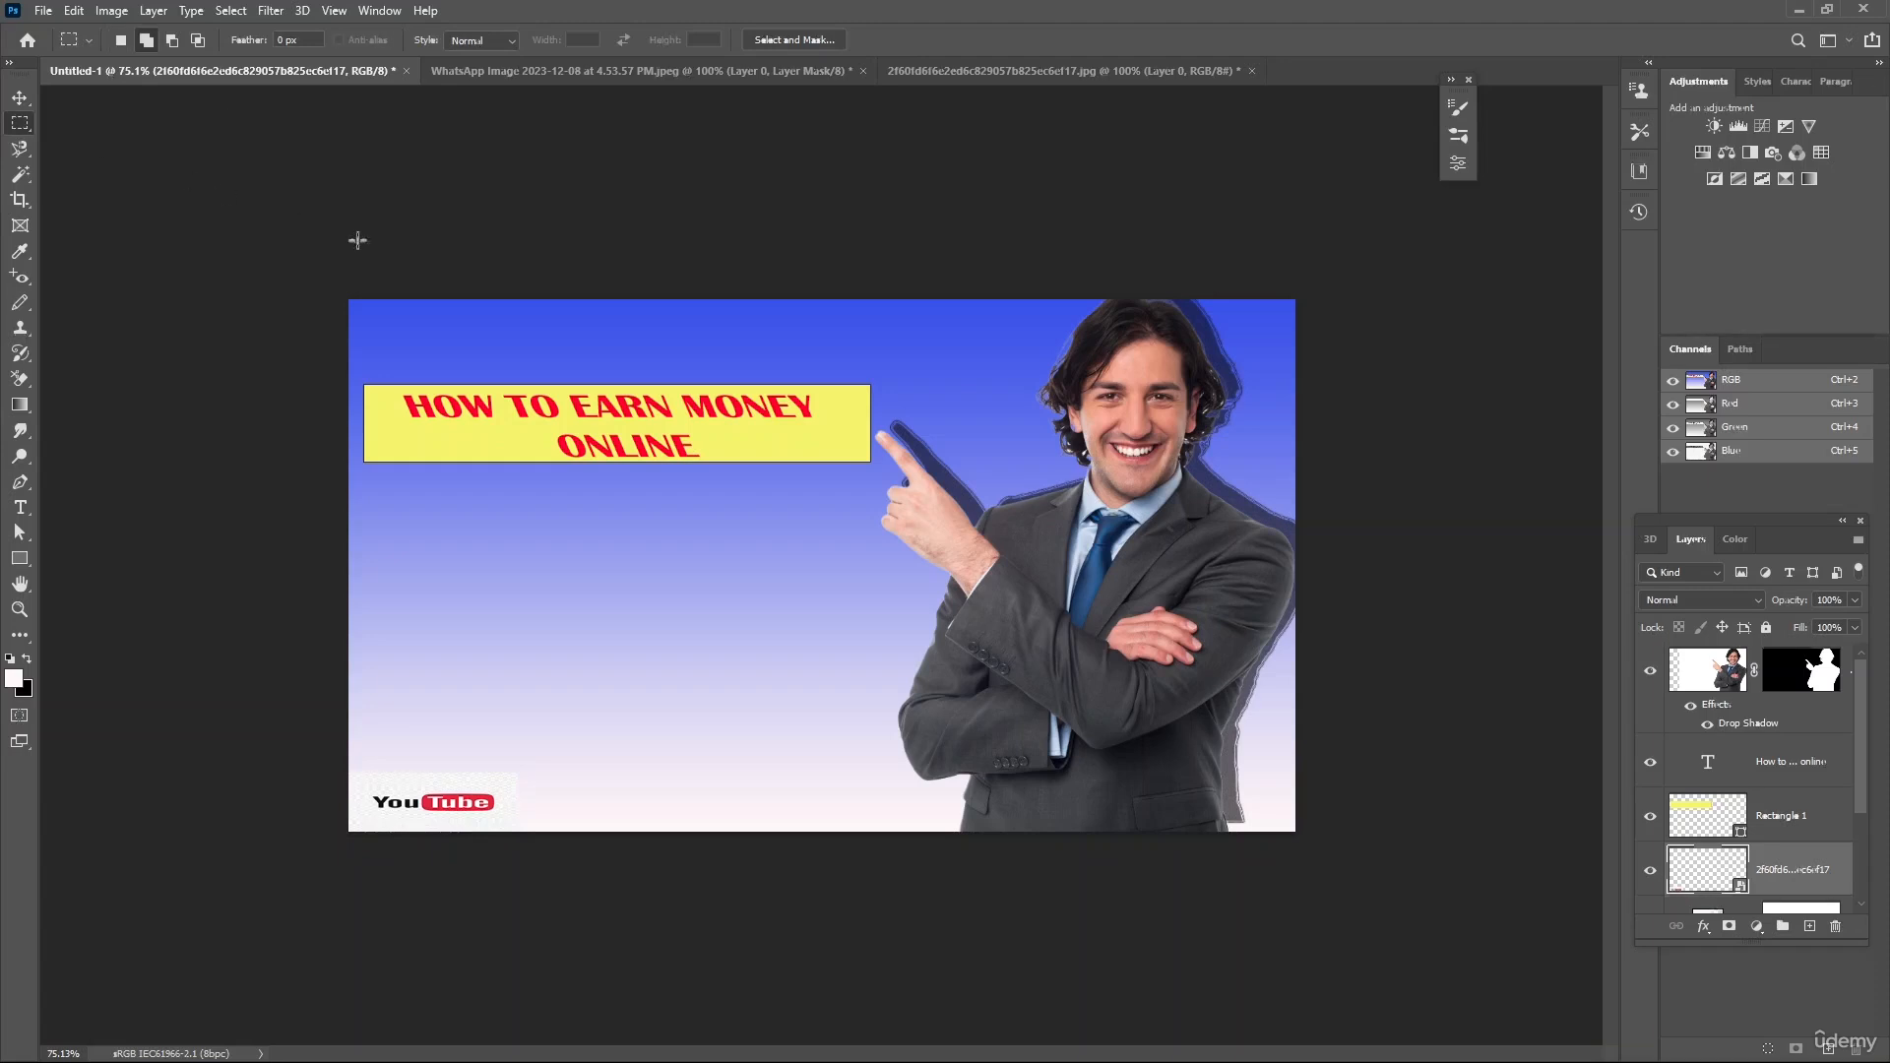
pyautogui.moveTo(350, 299); pyautogui.dragTo(1295, 833)
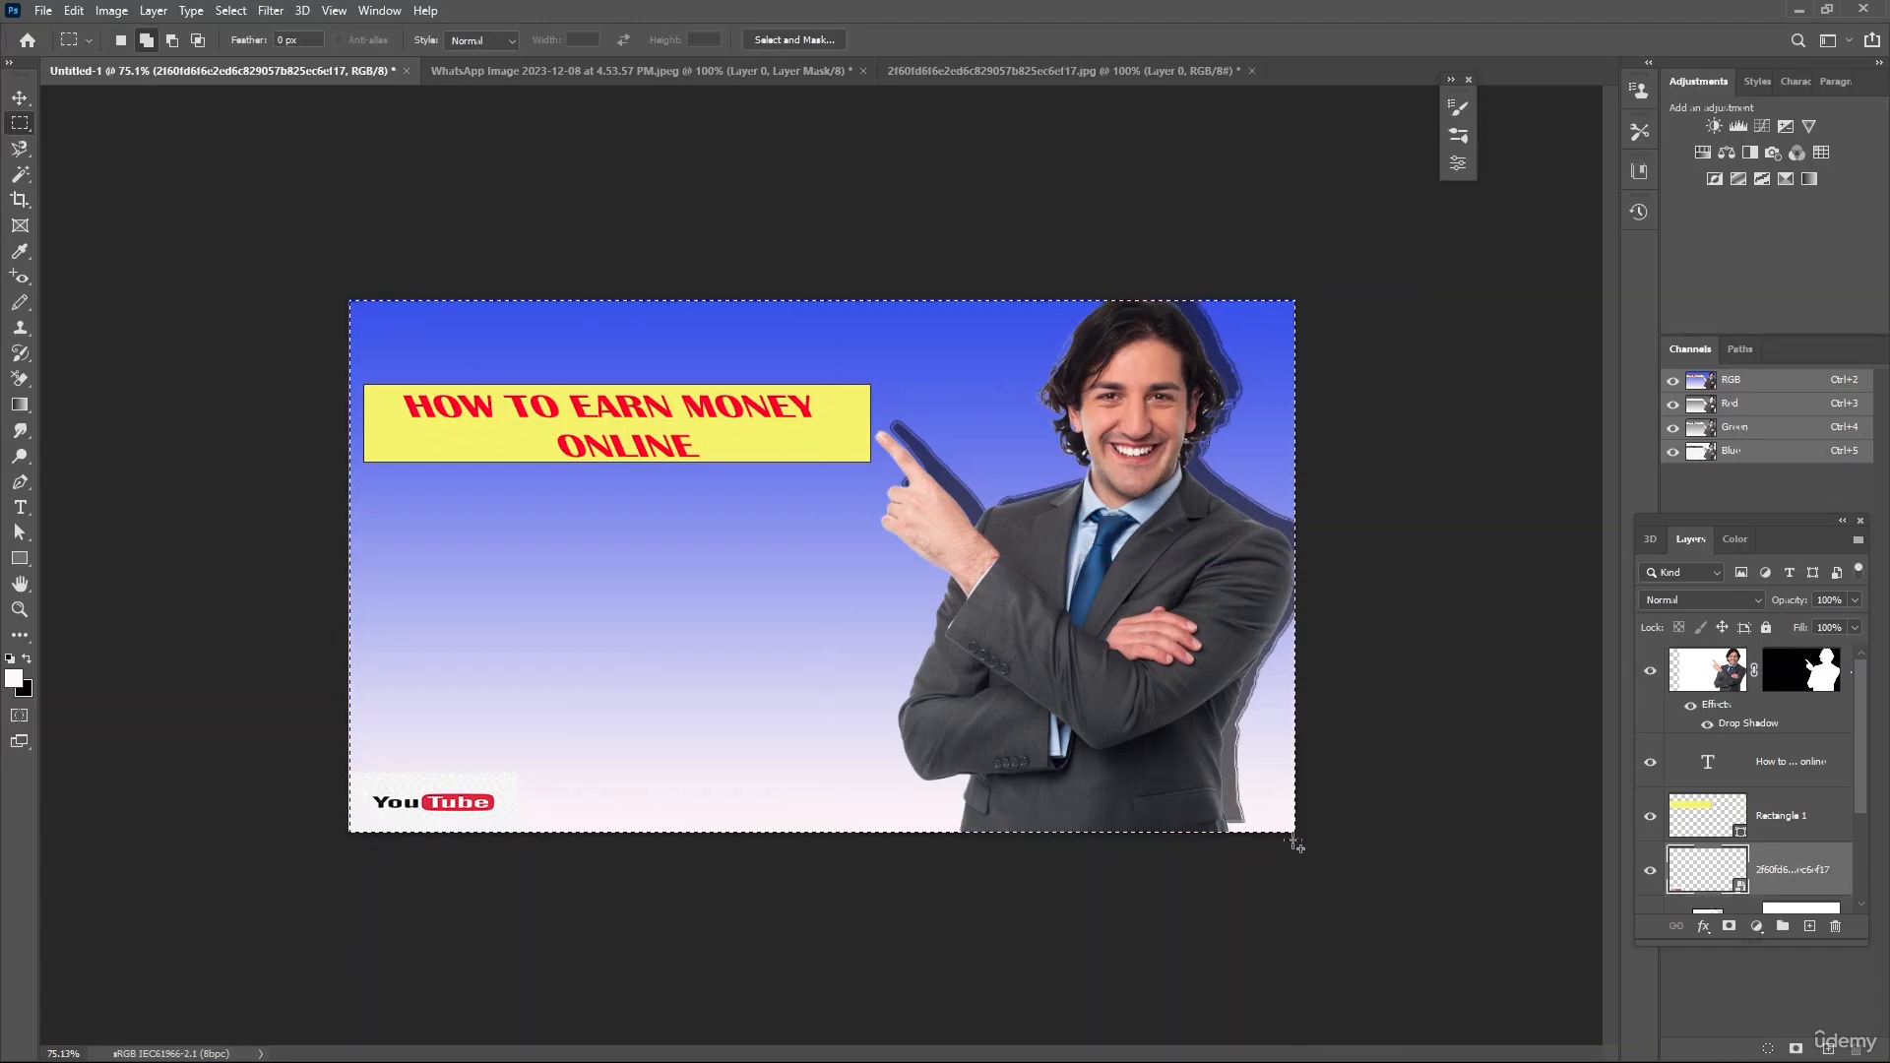
pyautogui.press('Return')
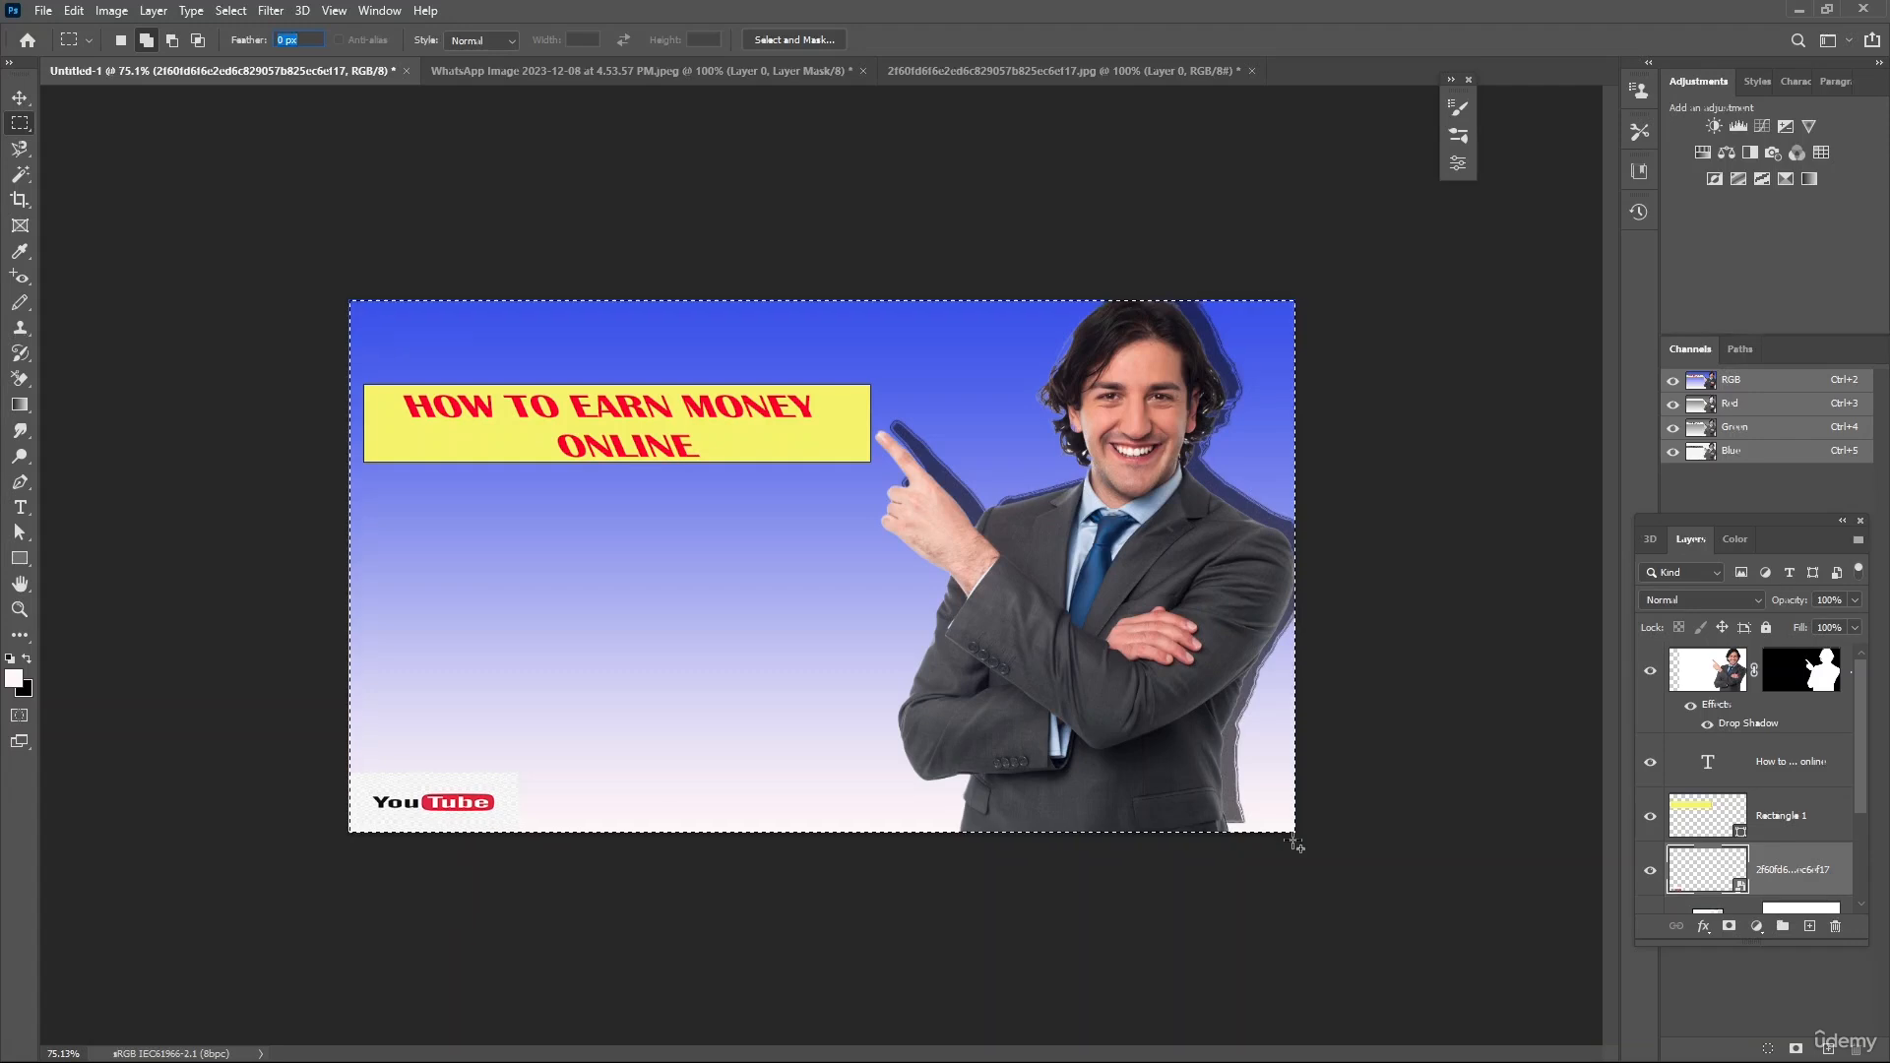